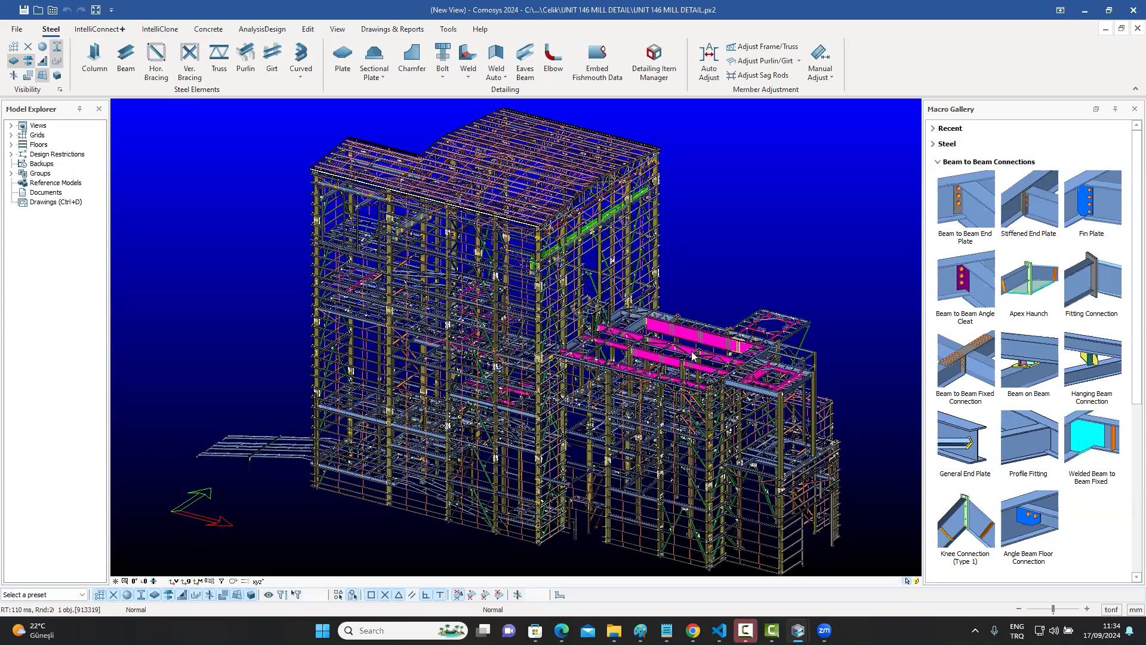
{"action": "scroll", "coordinate": [692, 355], "scroll_direction": "down", "scroll_amount": 1}
{"action": "middle_click_drag", "start_coordinate": [726, 340], "coordinate": [729, 315]}
{"action": "scroll", "coordinate": [690, 353], "scroll_direction": "up", "scroll_amount": 2}
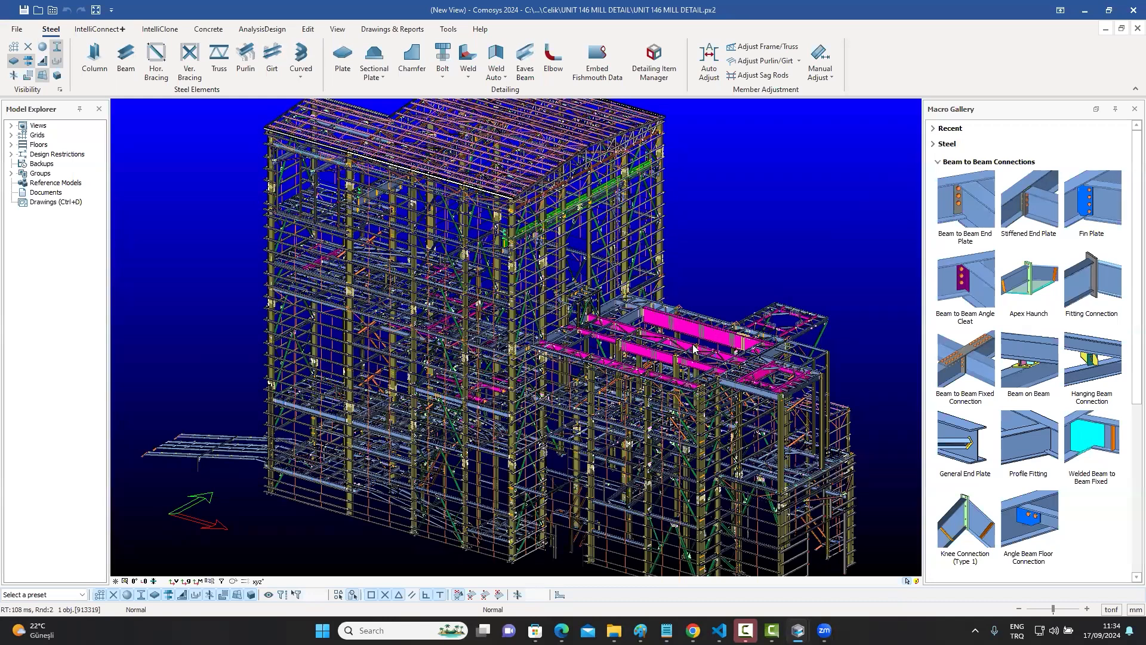
{"action": "scroll", "coordinate": [695, 345], "scroll_direction": "down", "scroll_amount": 1}
{"action": "middle_click_drag", "start_coordinate": [689, 341], "coordinate": [679, 351]}
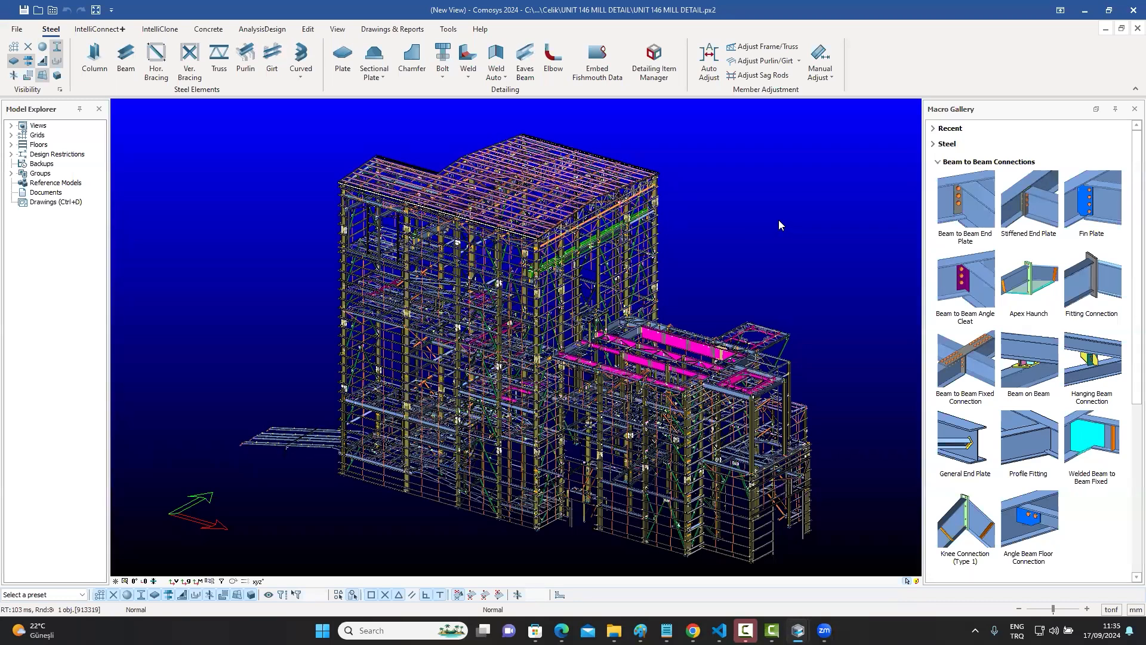
{"action": "scroll", "coordinate": [740, 251], "scroll_direction": "up", "scroll_amount": 3}
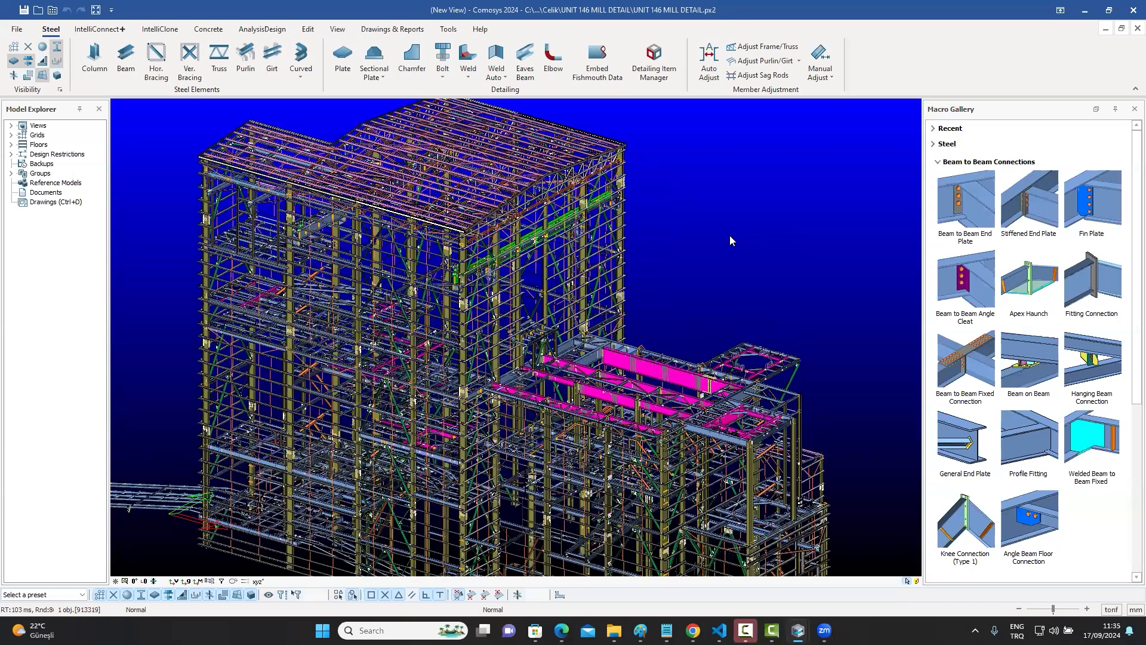
Open the filter options of the current view and review the general, object type and group criteria
{"action": "scroll", "coordinate": [730, 237], "scroll_direction": "down", "scroll_amount": 1}
{"action": "double_click", "coordinate": [730, 236]}
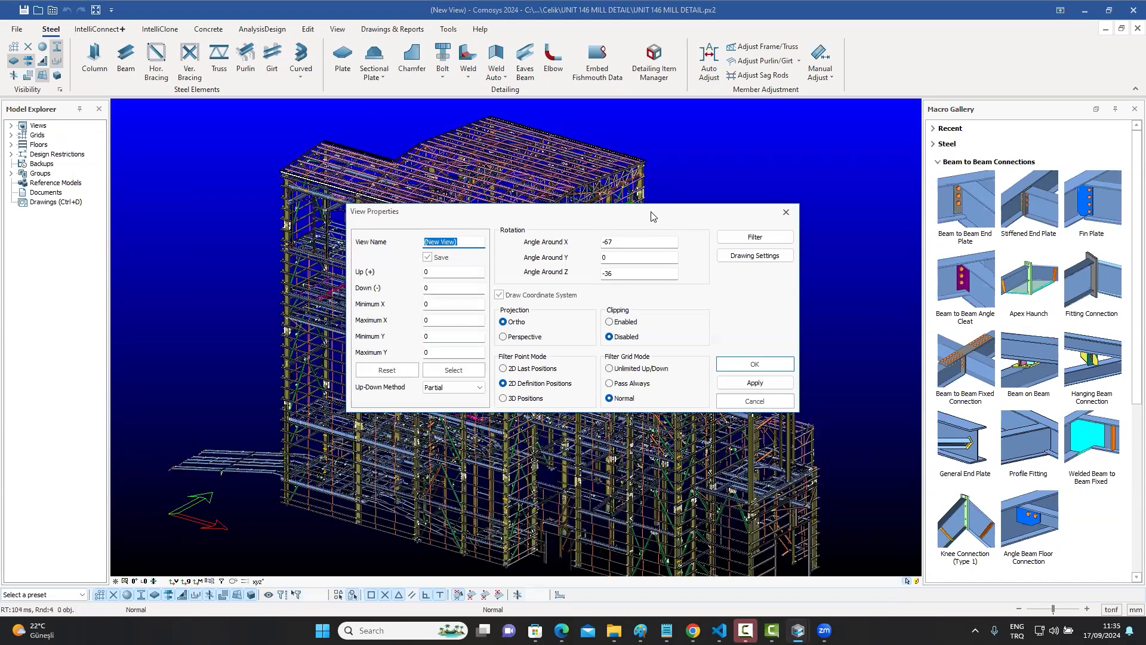
{"action": "left_click_drag", "start_coordinate": [652, 216], "coordinate": [915, 122]}
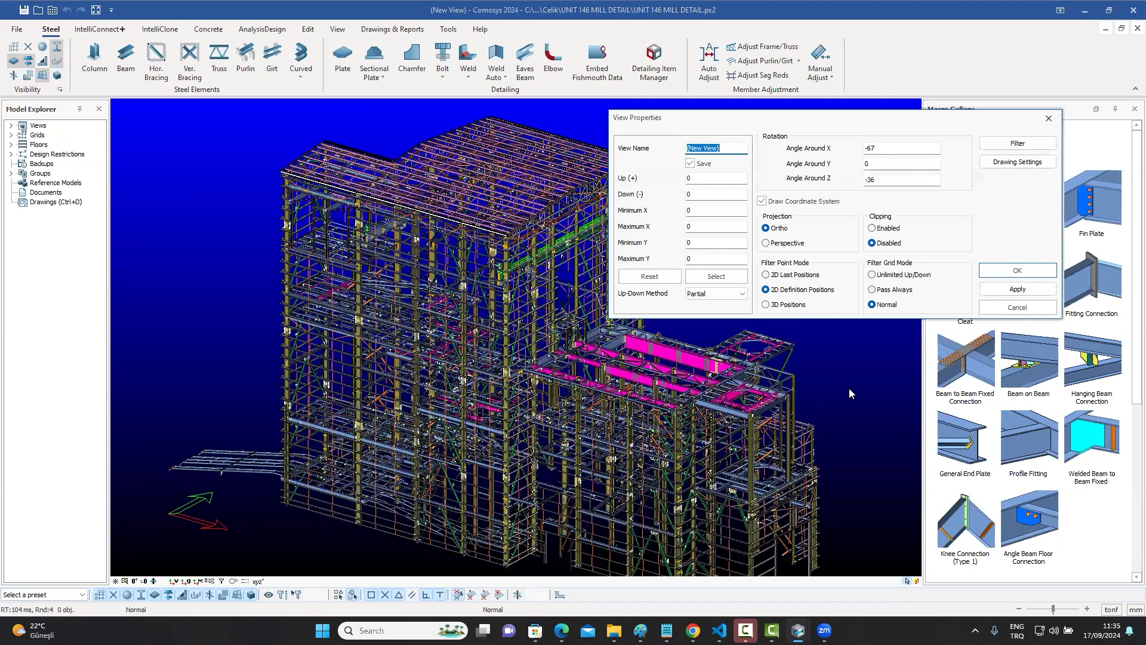
{"action": "left_click", "coordinate": [1015, 145]}
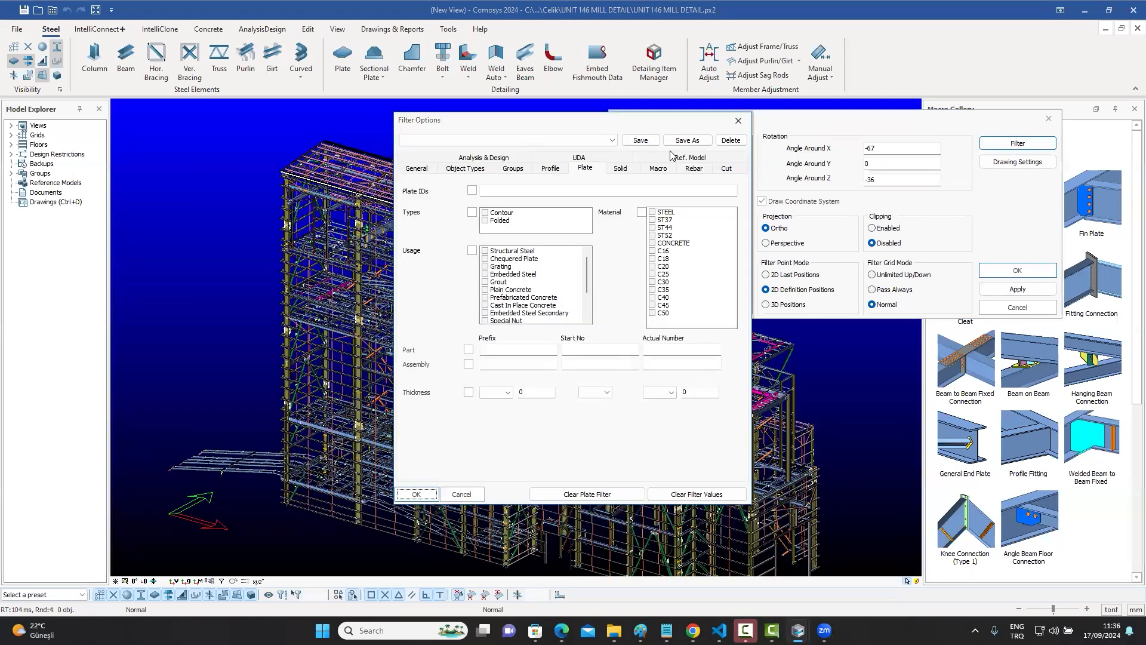
{"action": "left_click", "coordinate": [625, 178]}
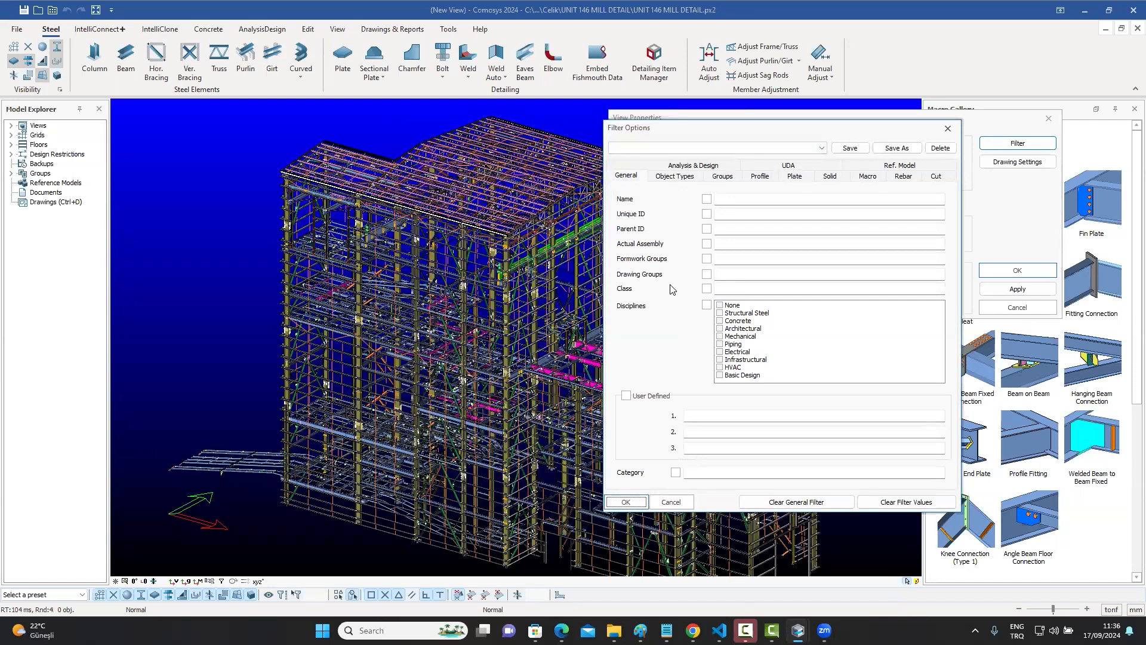
{"action": "left_click", "coordinate": [677, 178]}
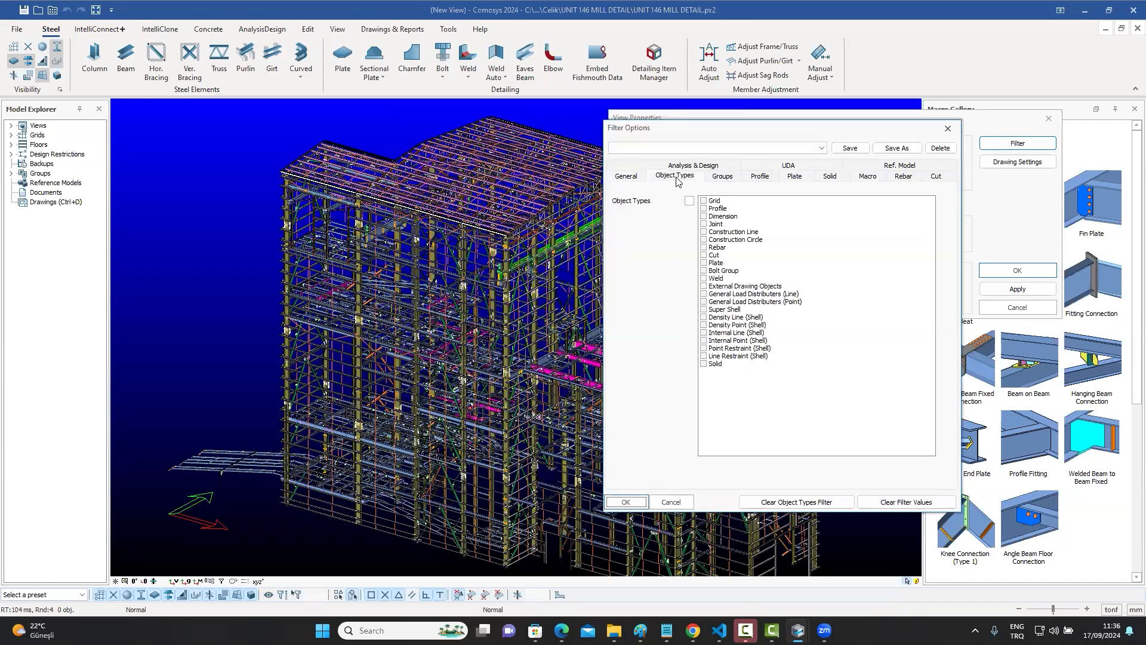
{"action": "left_click", "coordinate": [723, 178]}
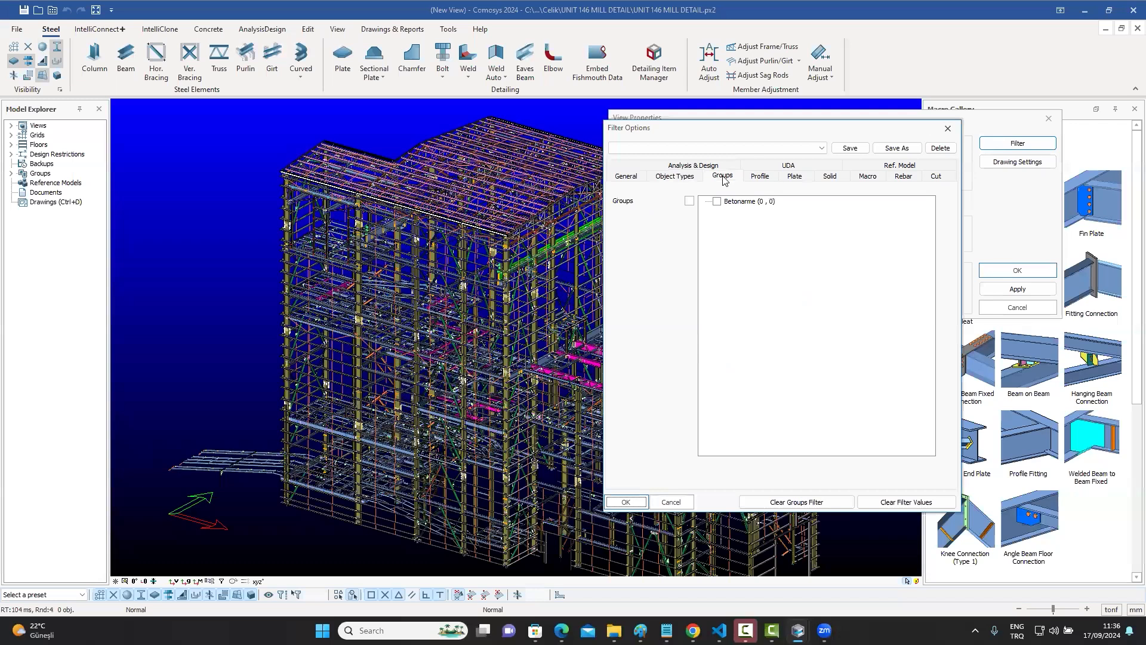
Filter the view's profiles by the profile name HEA300 and apply the view properties
{"action": "left_click", "coordinate": [764, 179]}
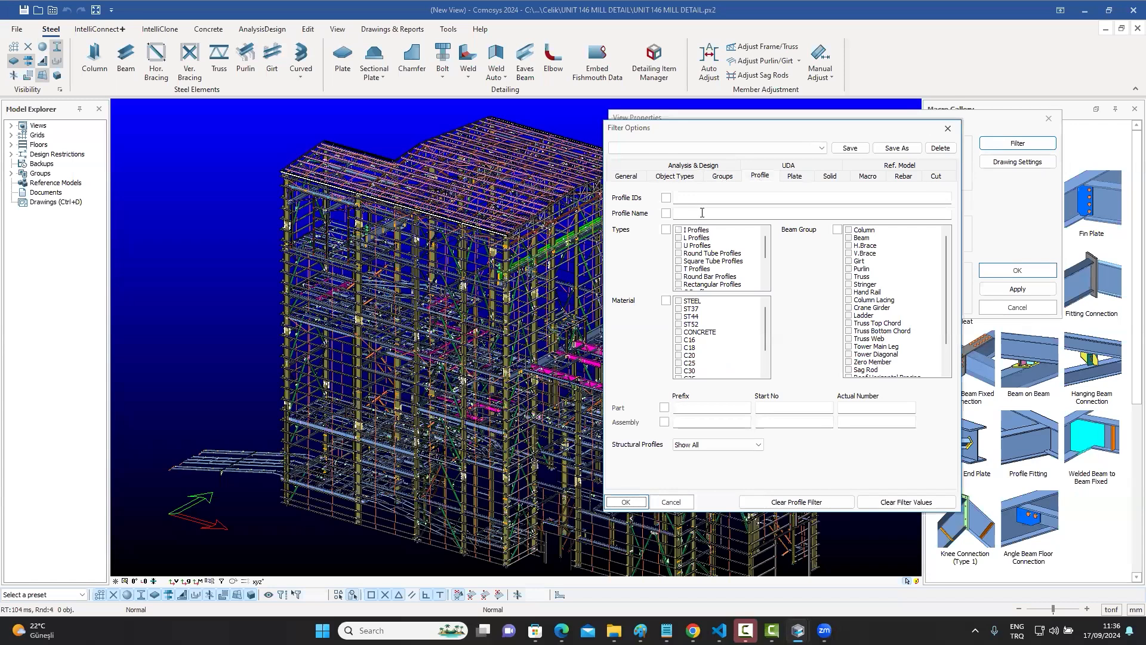
{"action": "left_click", "coordinate": [739, 216]}
{"action": "type", "text": "HEA300"}
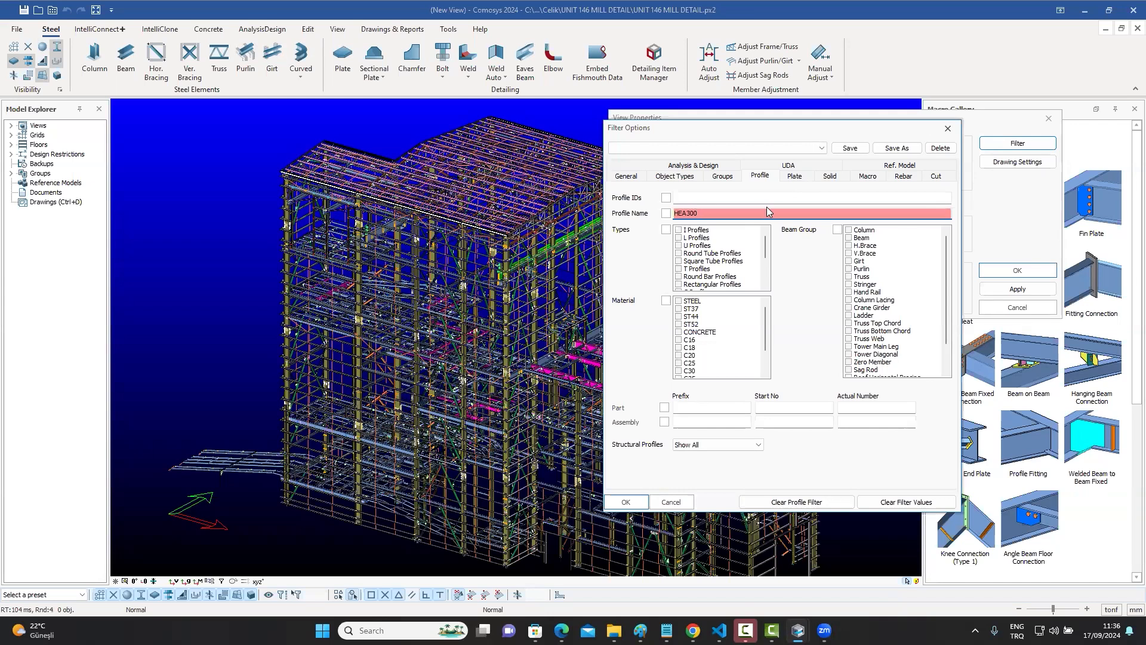
{"action": "left_click", "coordinate": [627, 502]}
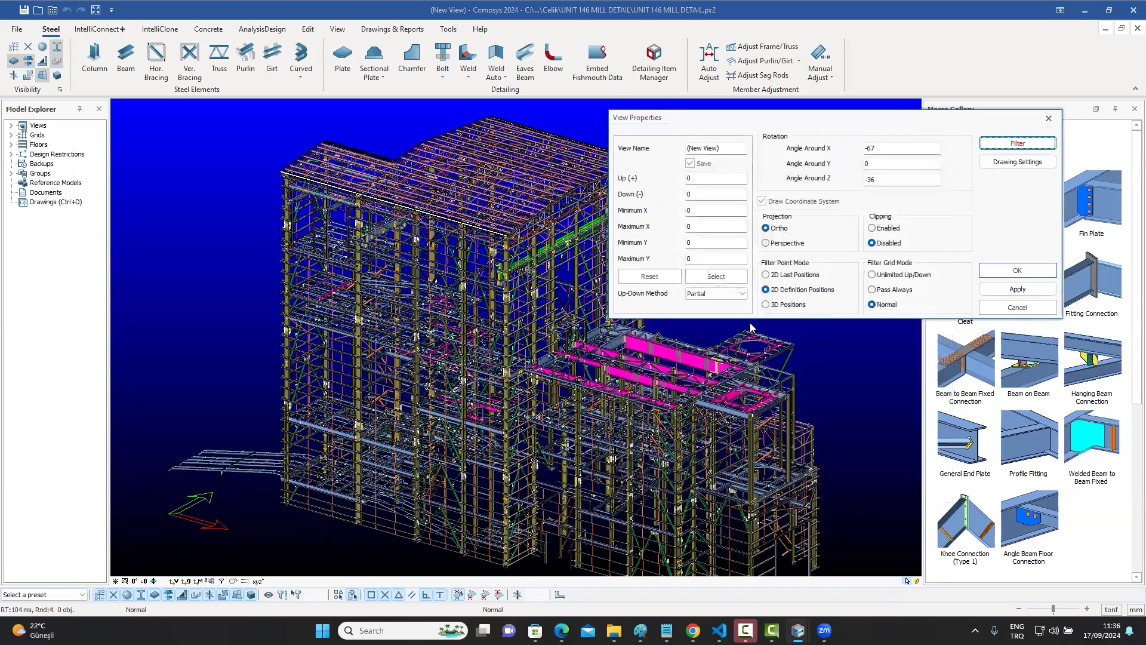
{"action": "left_click", "coordinate": [1017, 273]}
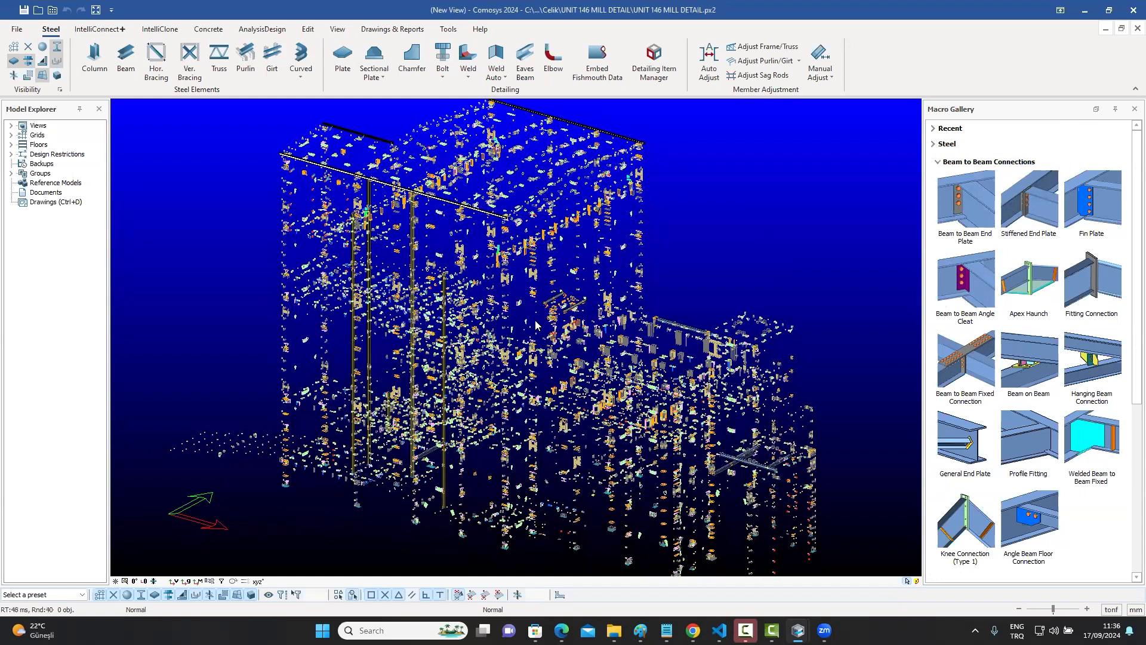
Check the profile name in the properties of the remaining horizontal beam on the lower building section
{"action": "scroll", "coordinate": [632, 331], "scroll_direction": "up", "scroll_amount": 2}
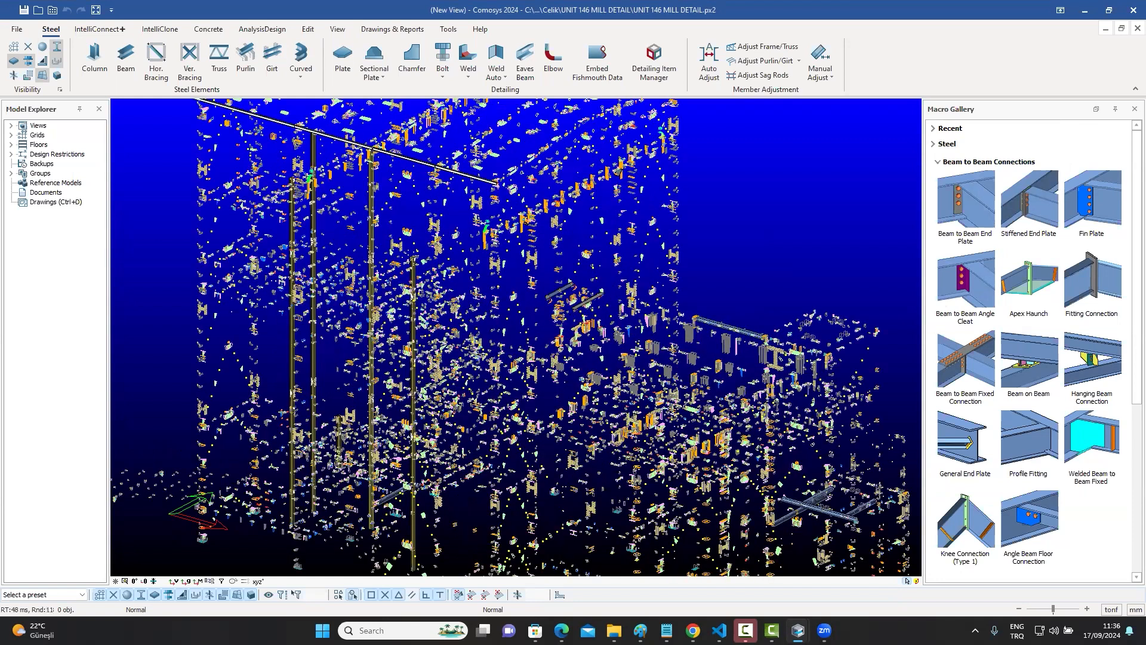
{"action": "scroll", "coordinate": [775, 359], "scroll_direction": "up", "scroll_amount": 2}
{"action": "scroll", "coordinate": [775, 359], "scroll_direction": "up", "scroll_amount": 2}
{"action": "scroll", "coordinate": [677, 299], "scroll_direction": "up", "scroll_amount": 2}
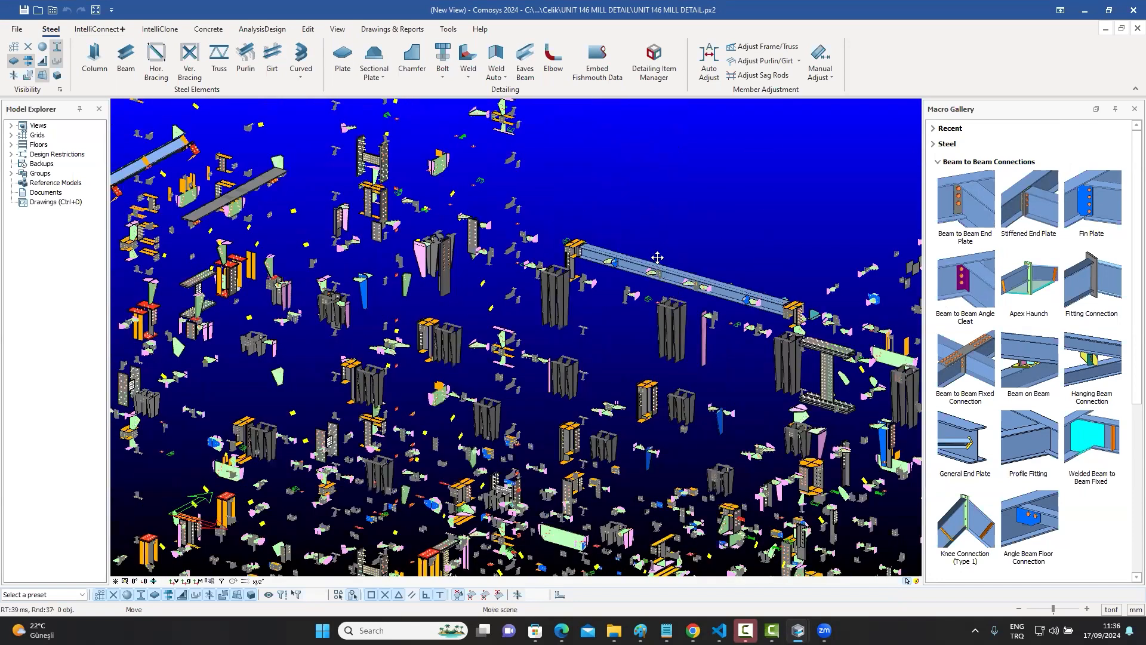
{"action": "scroll", "coordinate": [633, 242], "scroll_direction": "up", "scroll_amount": 3}
{"action": "double_click", "coordinate": [611, 239]}
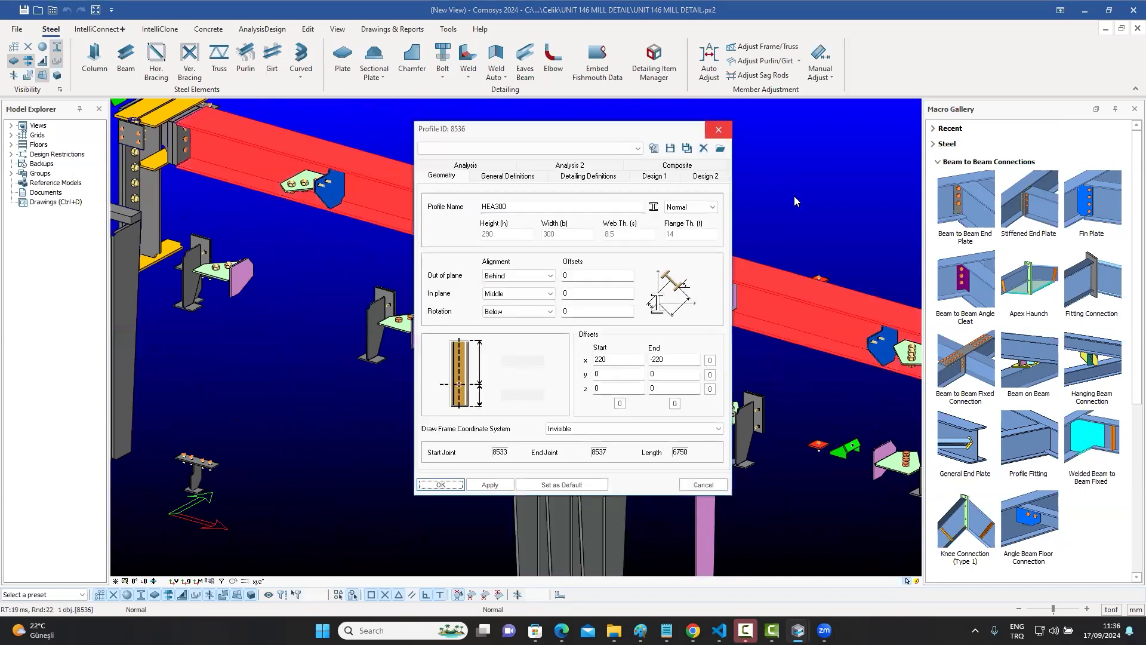
{"action": "left_click", "coordinate": [719, 131]}
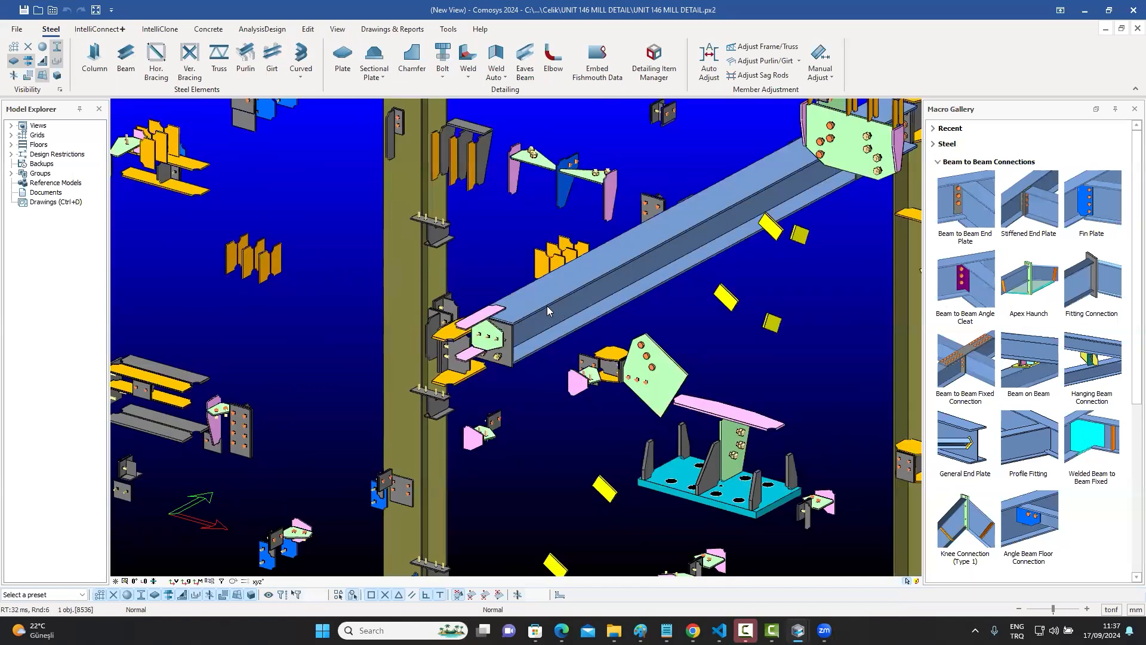
Clear the profile name from the view's profile filter and apply it to restore the full model
{"action": "scroll", "coordinate": [547, 306], "scroll_direction": "down", "scroll_amount": 2}
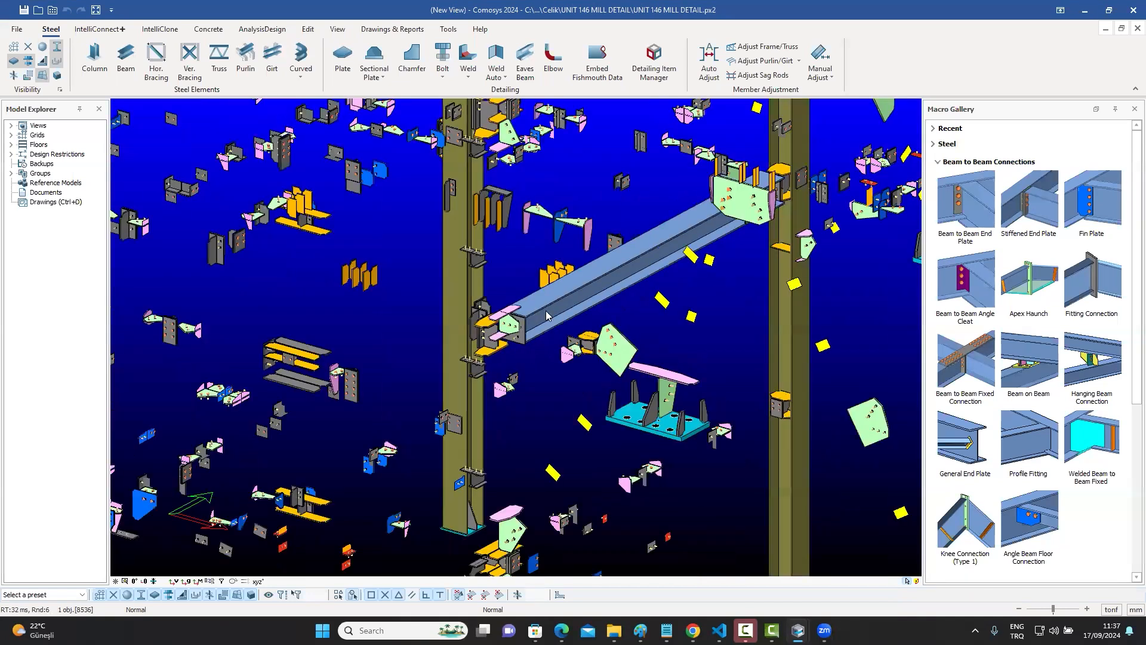
{"action": "scroll", "coordinate": [589, 307], "scroll_direction": "down", "scroll_amount": 3}
{"action": "scroll", "coordinate": [656, 212], "scroll_direction": "down", "scroll_amount": 2}
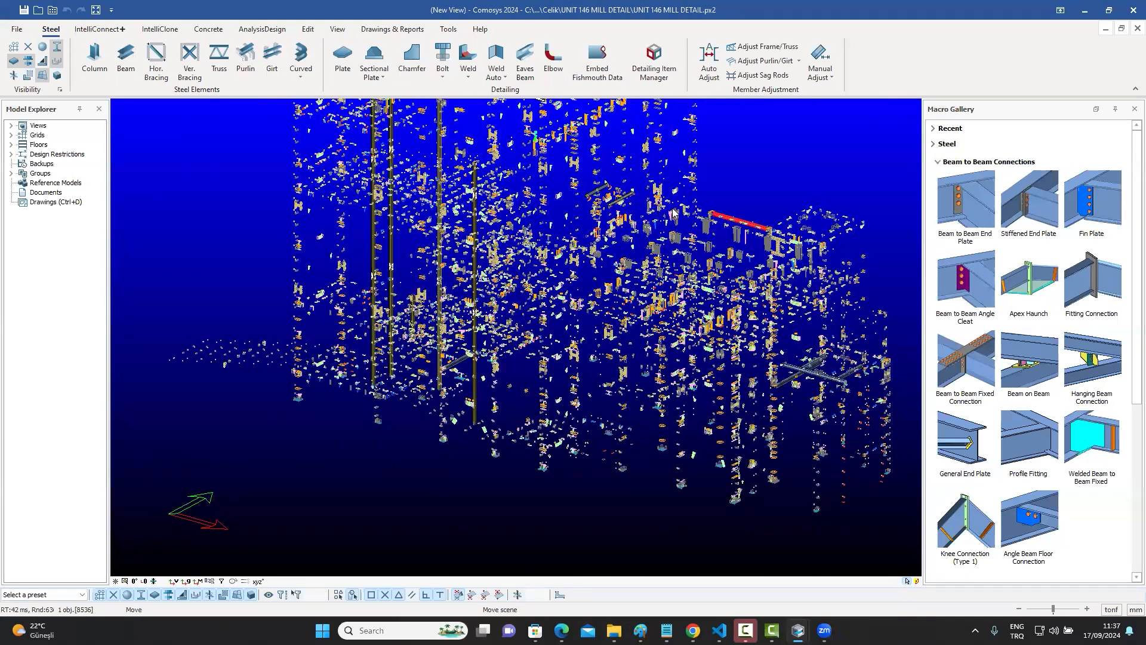
{"action": "middle_click_drag", "start_coordinate": [674, 214], "coordinate": [583, 273]}
{"action": "double_click", "coordinate": [762, 239]}
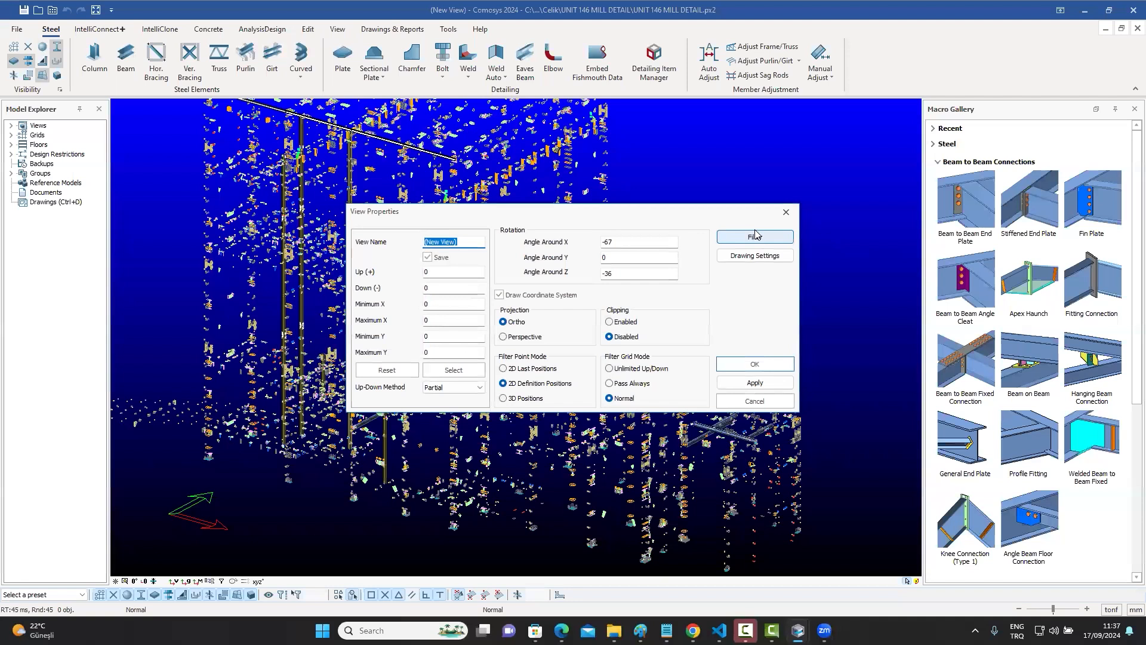
{"action": "left_click", "coordinate": [755, 237]}
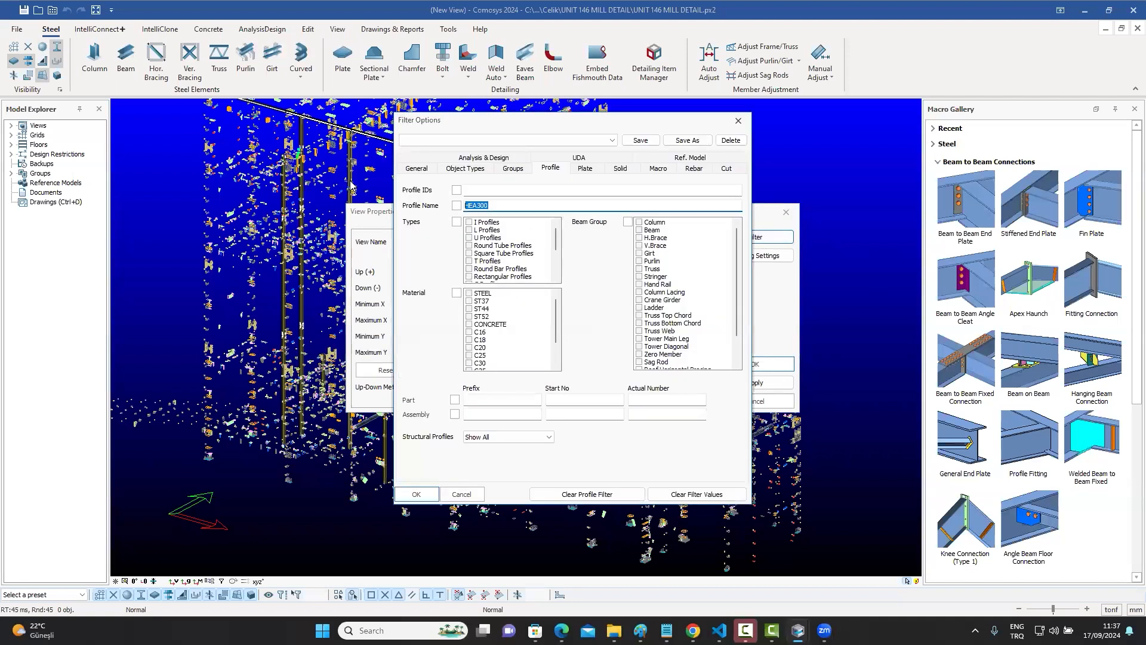
{"action": "key", "text": "BackSpace"}
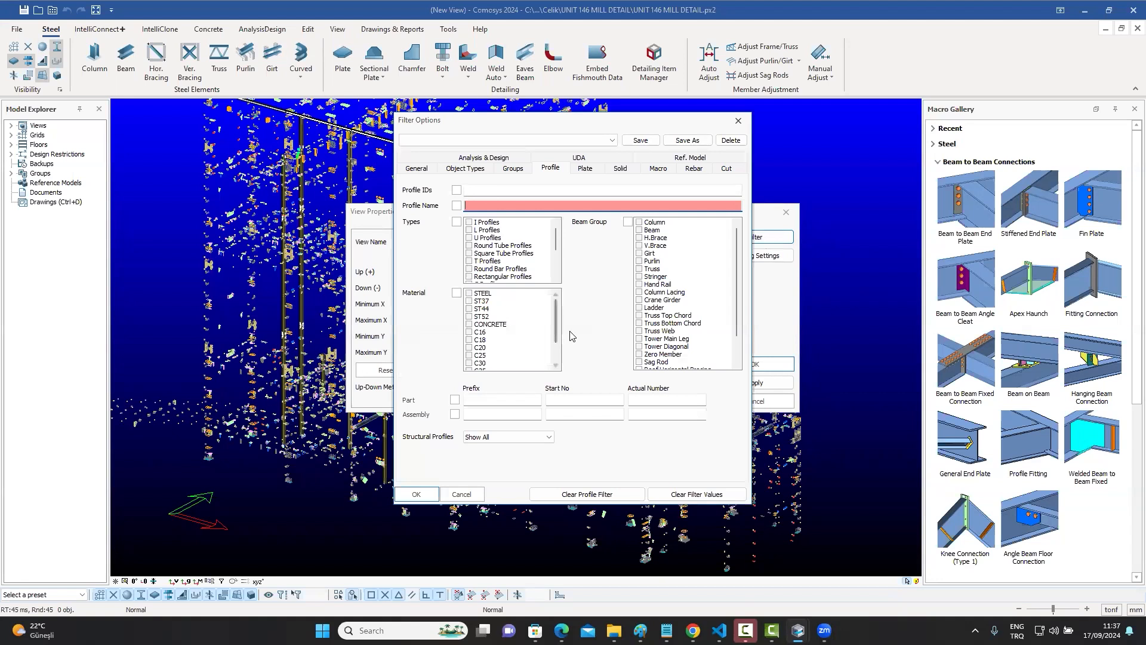
{"action": "left_click", "coordinate": [418, 494]}
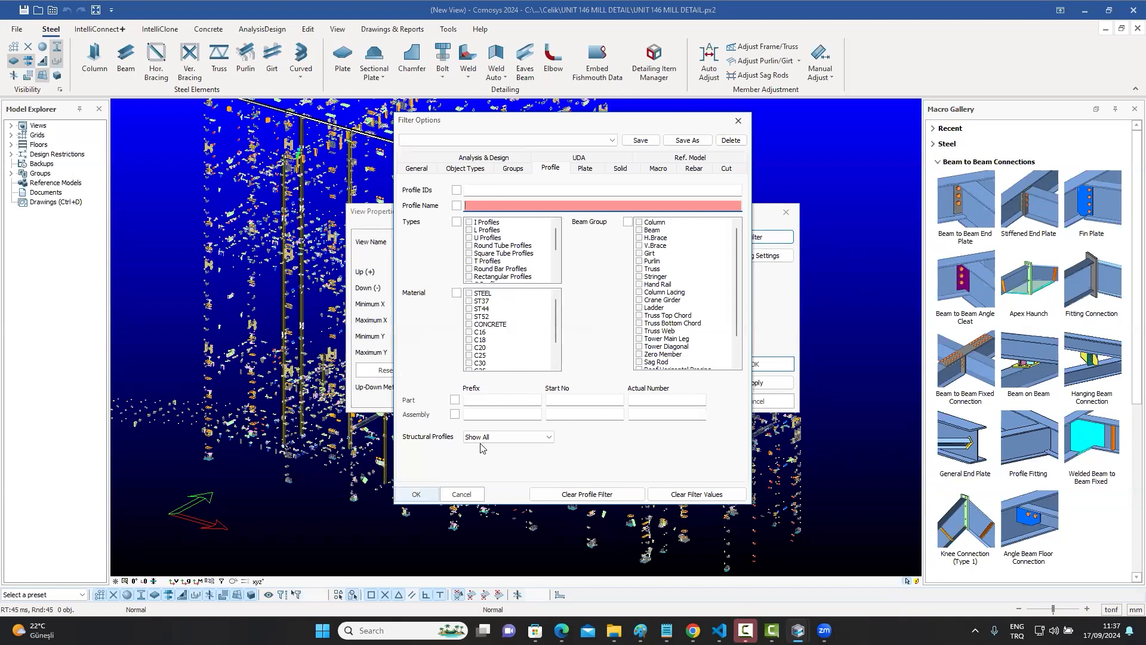
{"action": "left_click", "coordinate": [751, 370]}
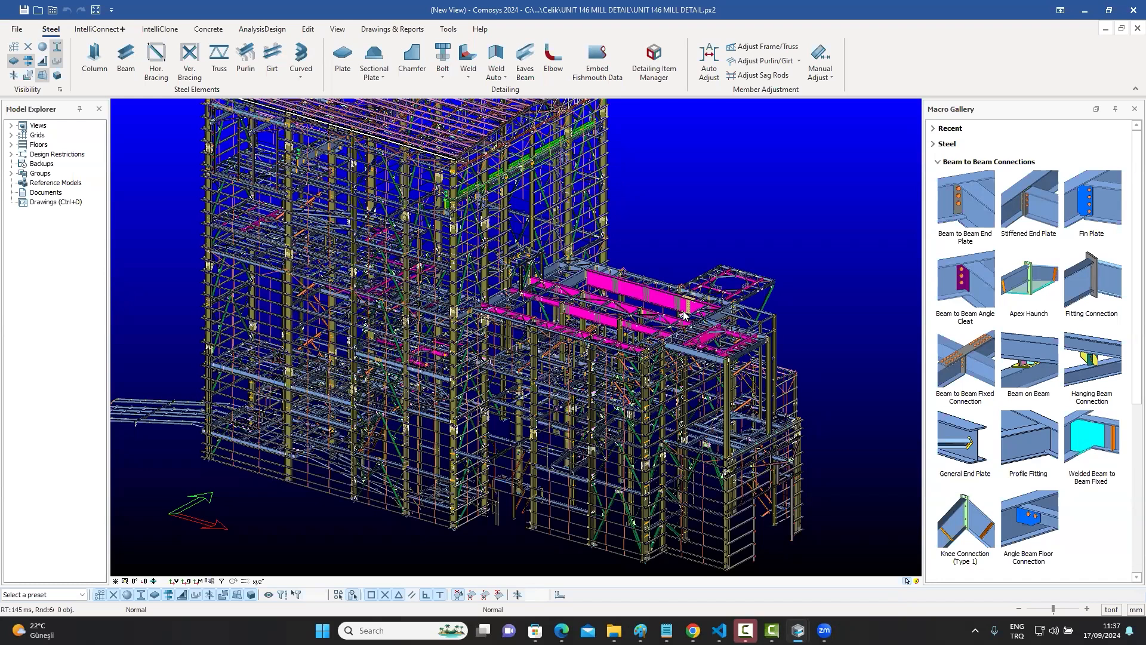
{"action": "scroll", "coordinate": [732, 340], "scroll_direction": "down", "scroll_amount": 2}
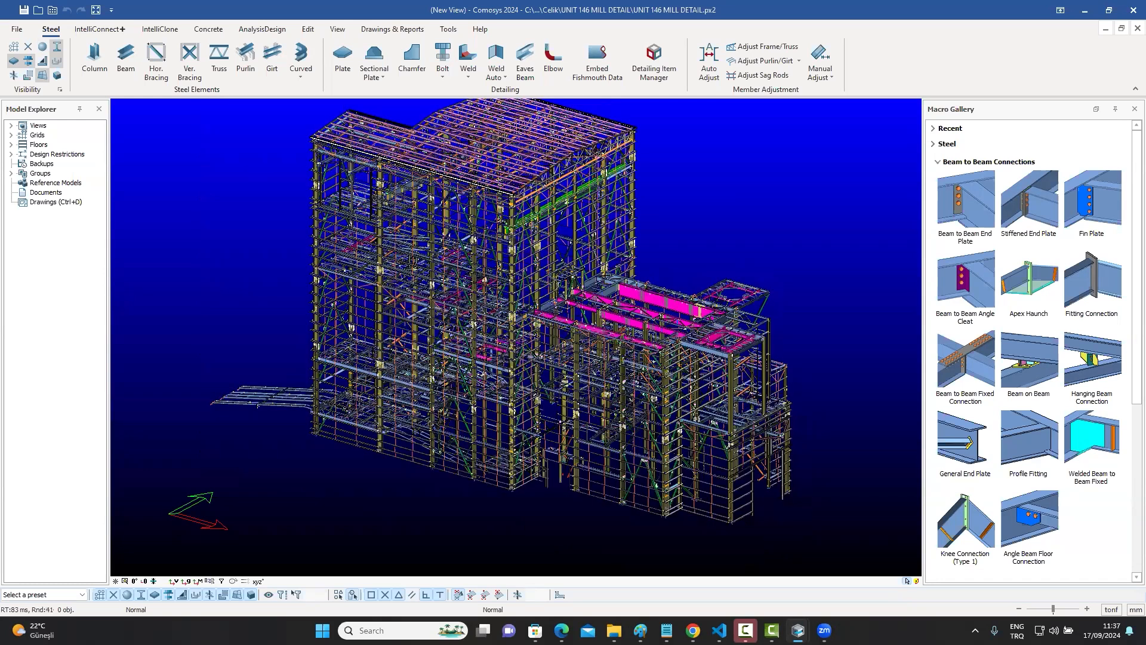
{"action": "scroll", "coordinate": [730, 366], "scroll_direction": "up", "scroll_amount": 1}
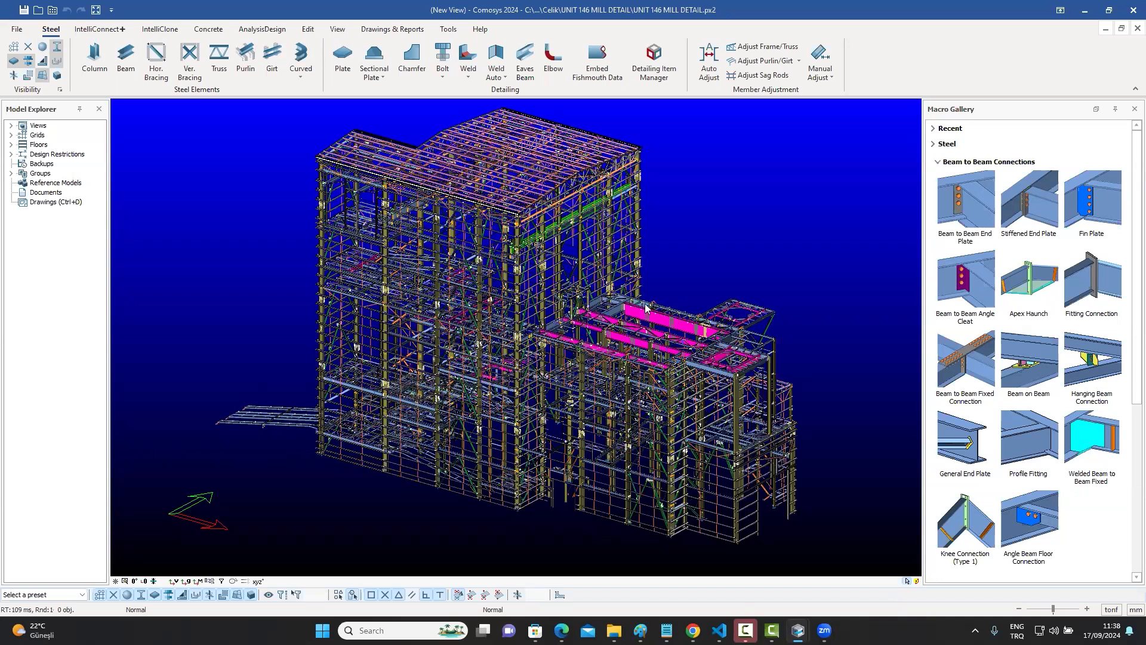
{"action": "scroll", "coordinate": [644, 302], "scroll_direction": "down", "scroll_amount": 1}
{"action": "double_click", "coordinate": [755, 225]}
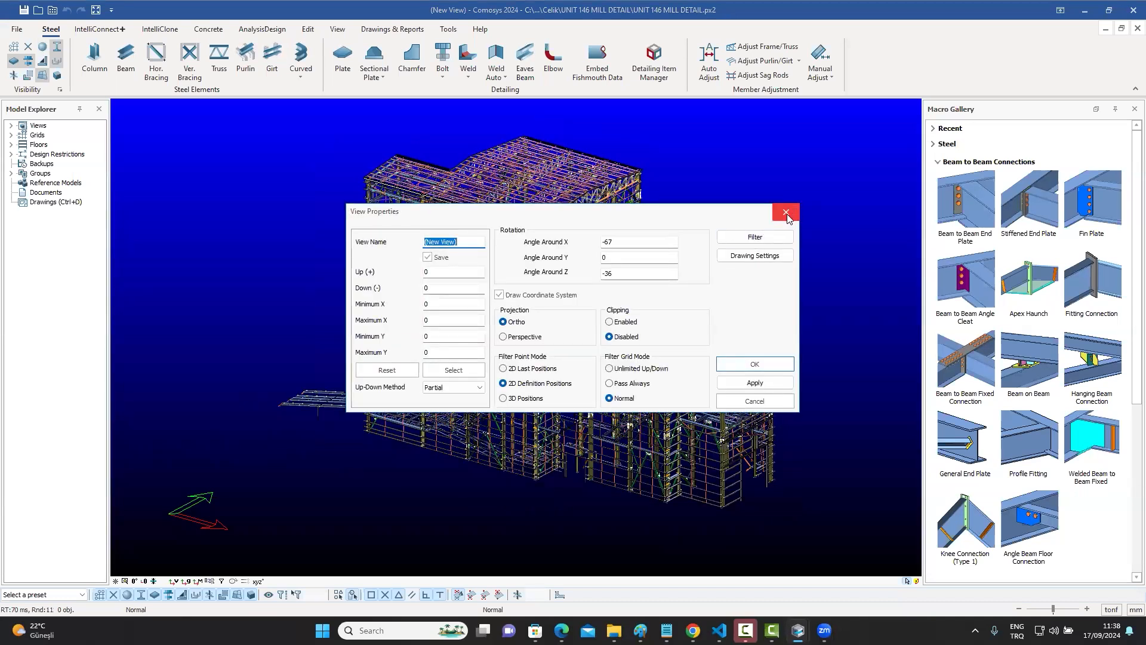
Select the entire model with a window and list the selected profiles in Grouped Object Selection
{"action": "mouse_move", "coordinate": [824, 534]}
{"action": "left_mouse_down"}
{"action": "mouse_move", "coordinate": [666, 331]}
{"action": "mouse_move", "coordinate": [348, 132]}
{"action": "mouse_move", "coordinate": [220, 97]}
{"action": "left_mouse_up"}
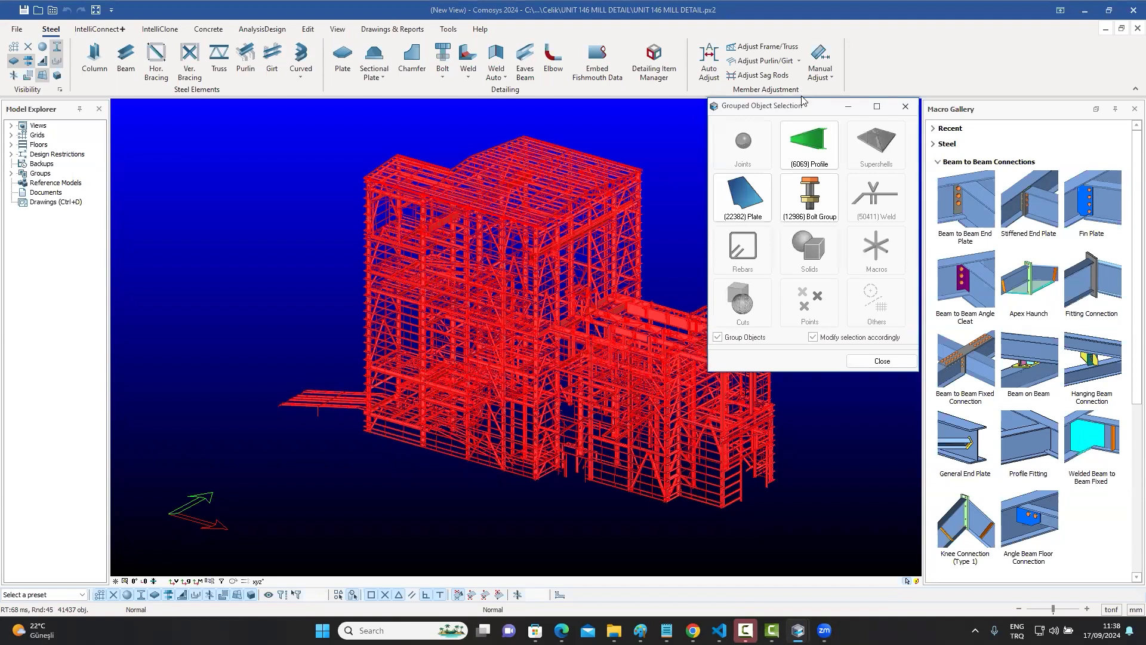
{"action": "left_click_drag", "start_coordinate": [785, 106], "coordinate": [801, 96]}
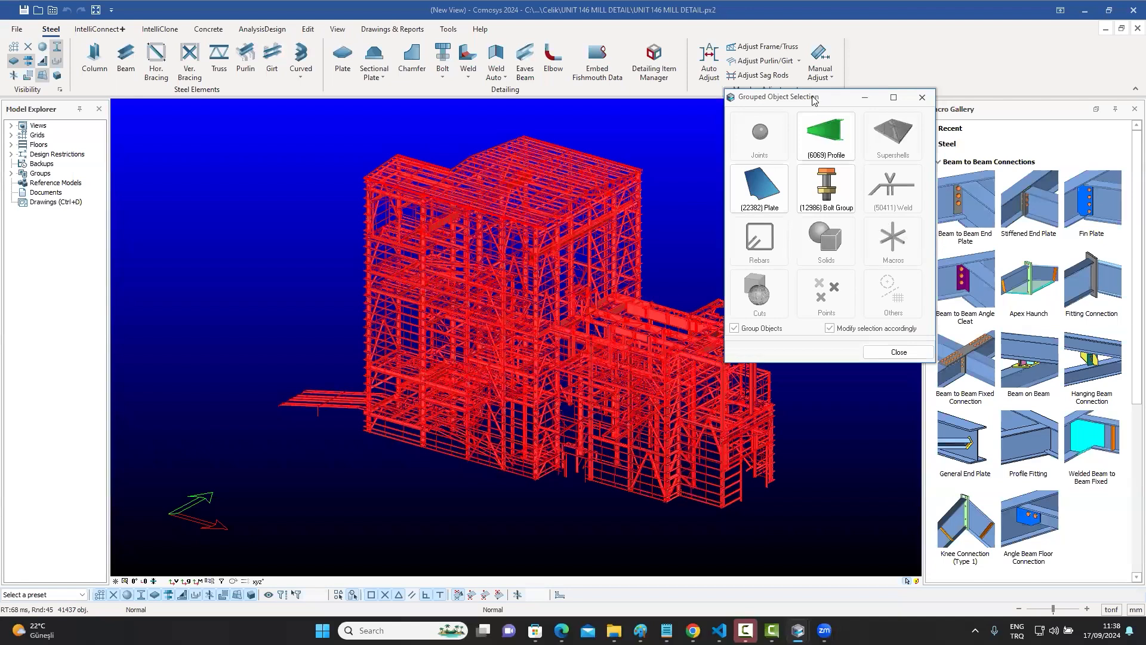
{"action": "left_click_drag", "start_coordinate": [799, 104], "coordinate": [778, 111]}
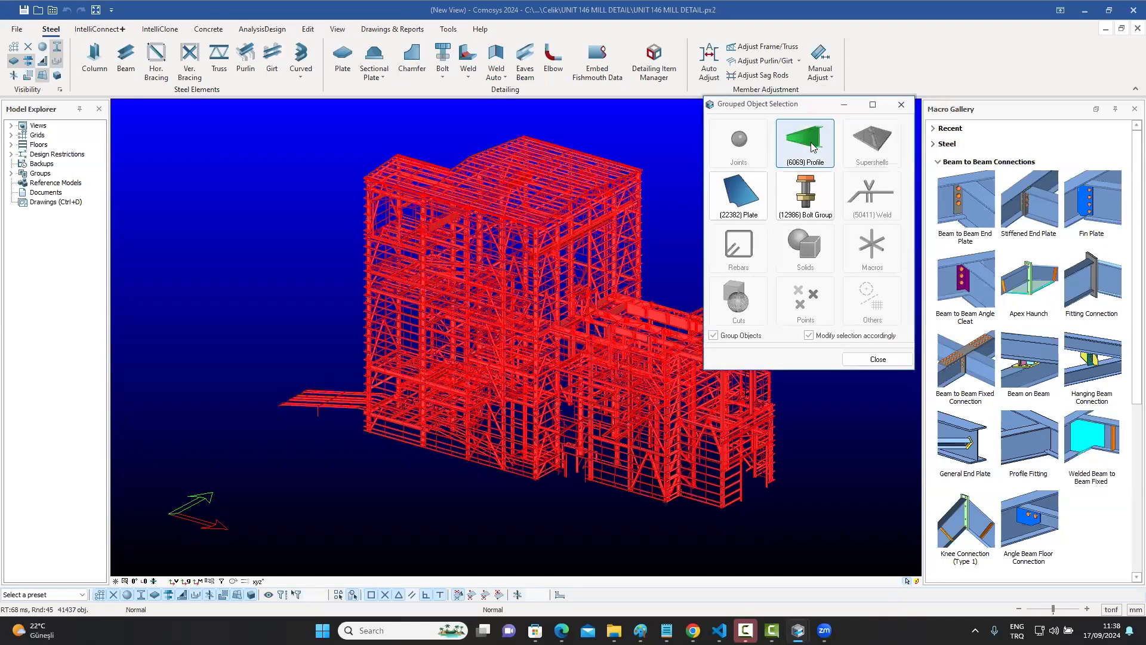
{"action": "left_click", "coordinate": [812, 147]}
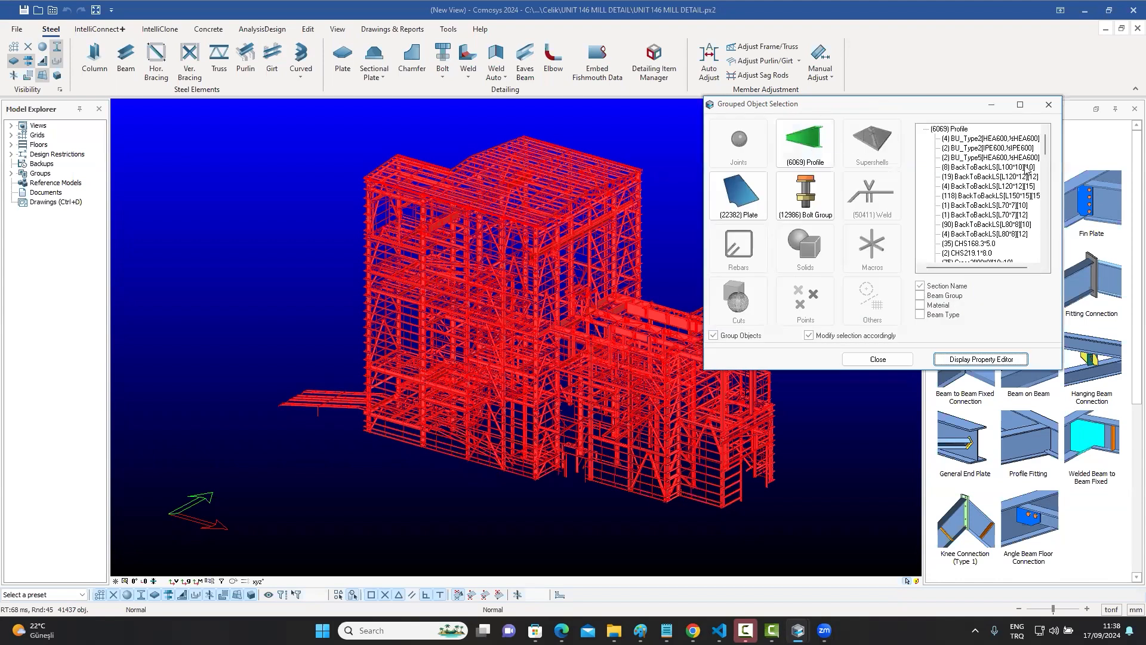
Narrow the selection to the HEA500 profiles in the section name list and view them in the model
{"action": "left_click_drag", "start_coordinate": [816, 107], "coordinate": [851, 99]}
{"action": "mouse_move", "coordinate": [1079, 139]}
{"action": "left_mouse_down"}
{"action": "mouse_move", "coordinate": [1076, 166]}
{"action": "mouse_move", "coordinate": [1079, 138]}
{"action": "left_mouse_up"}
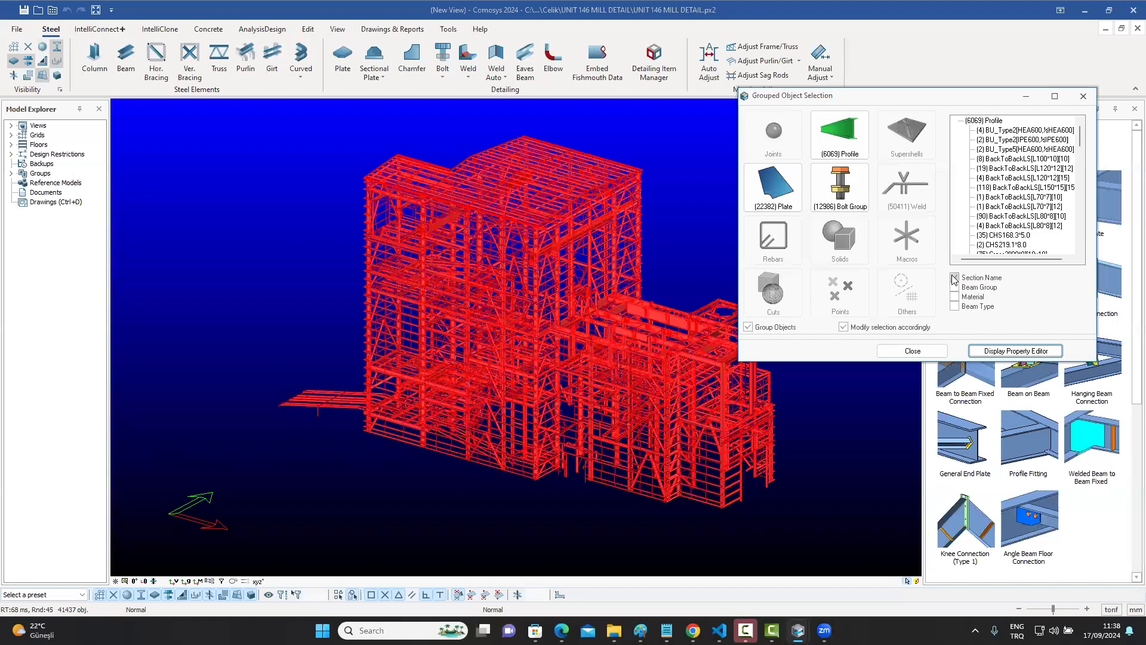
{"action": "left_click_drag", "start_coordinate": [1080, 148], "coordinate": [1080, 183]}
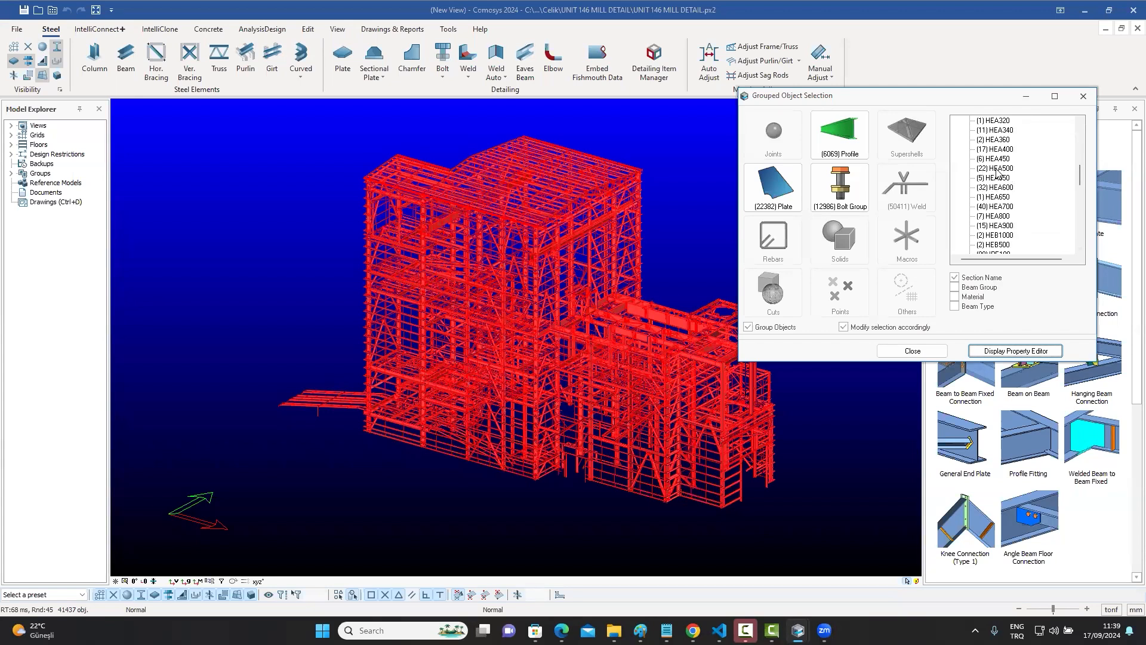
{"action": "left_click", "coordinate": [997, 169]}
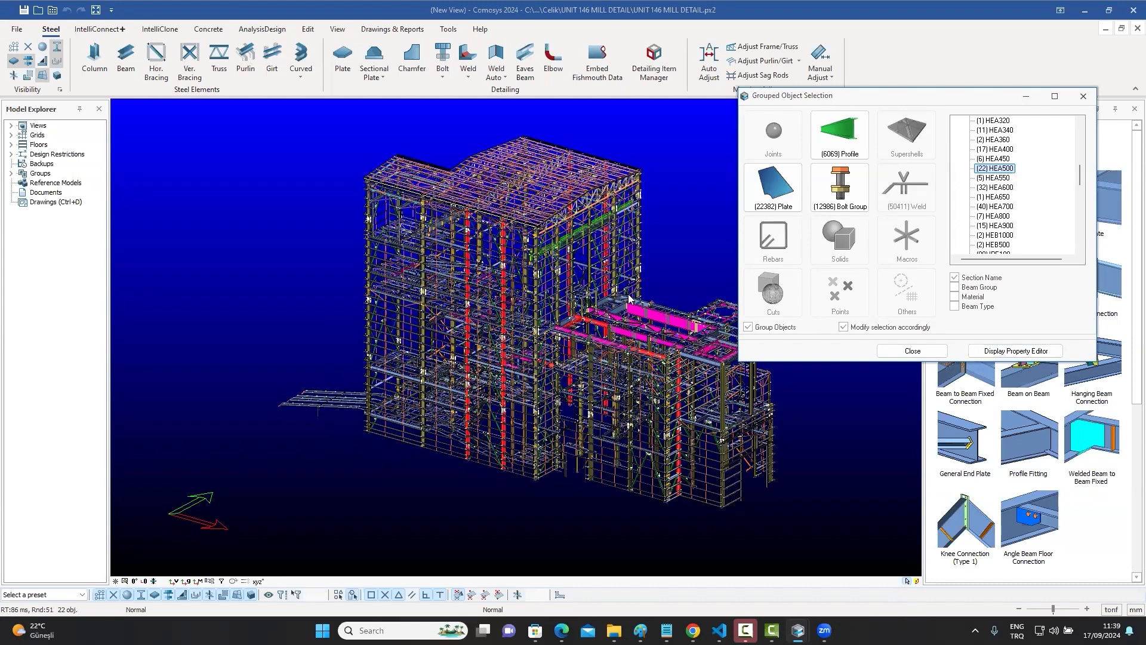
{"action": "middle_click_drag", "start_coordinate": [629, 295], "coordinate": [625, 296]}
{"action": "middle_click_drag", "start_coordinate": [543, 316], "coordinate": [370, 364]}
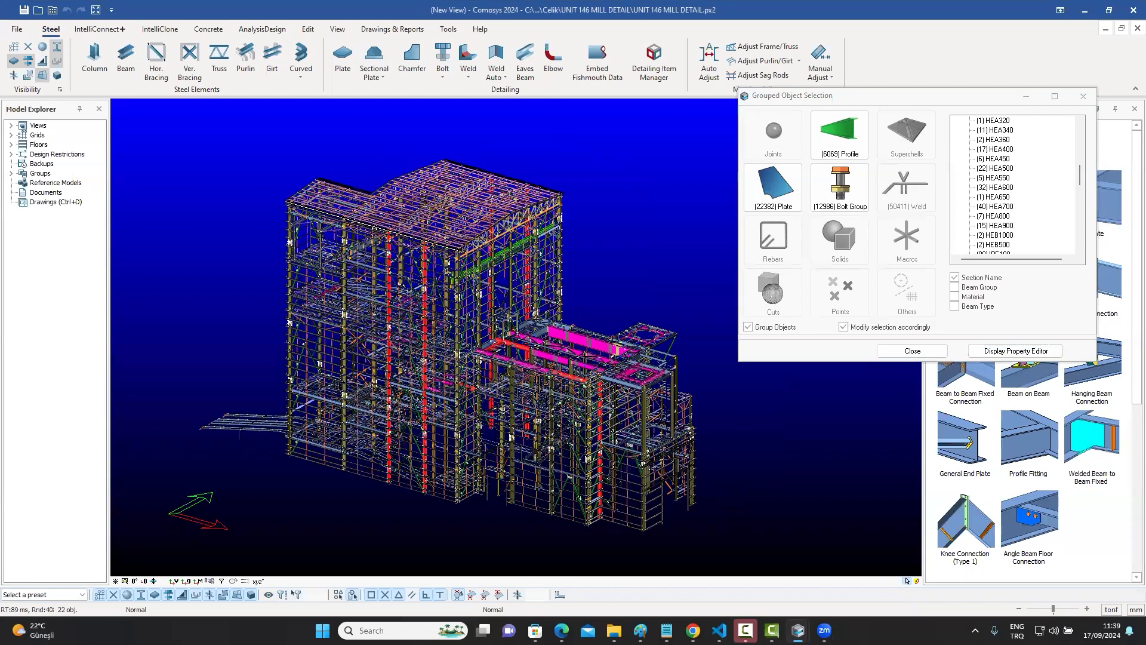
Narrow the selection to the HEA600 profiles in the section name list and inspect them in the model
{"action": "scroll", "coordinate": [315, 306], "scroll_direction": "up", "scroll_amount": 5}
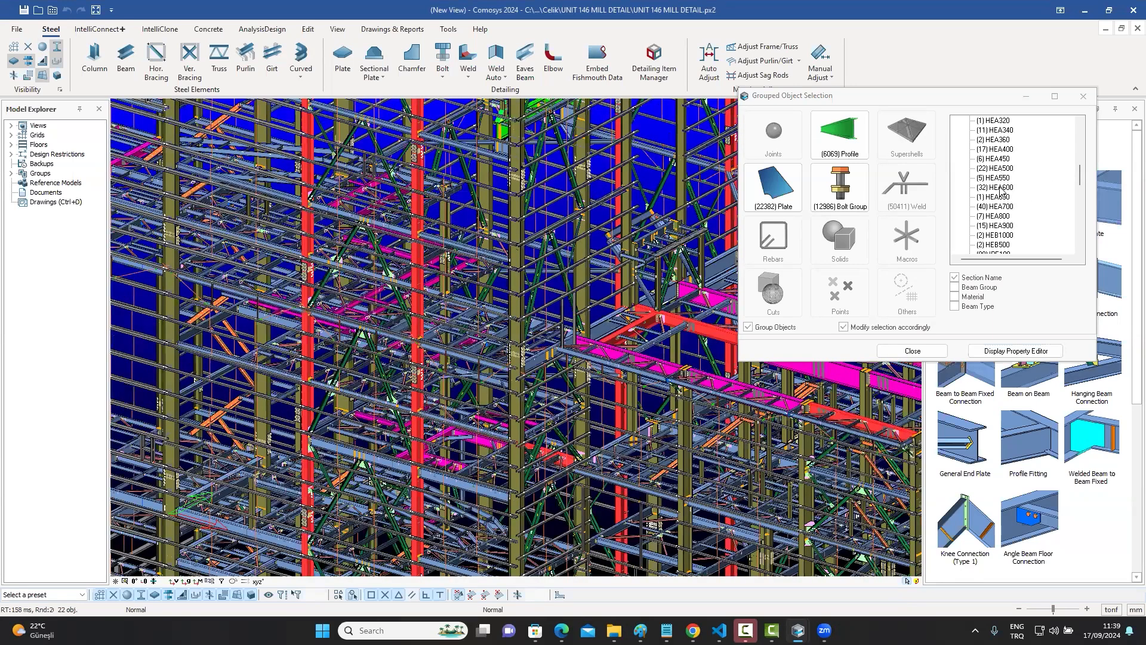
{"action": "scroll", "coordinate": [617, 245], "scroll_direction": "down", "scroll_amount": 2}
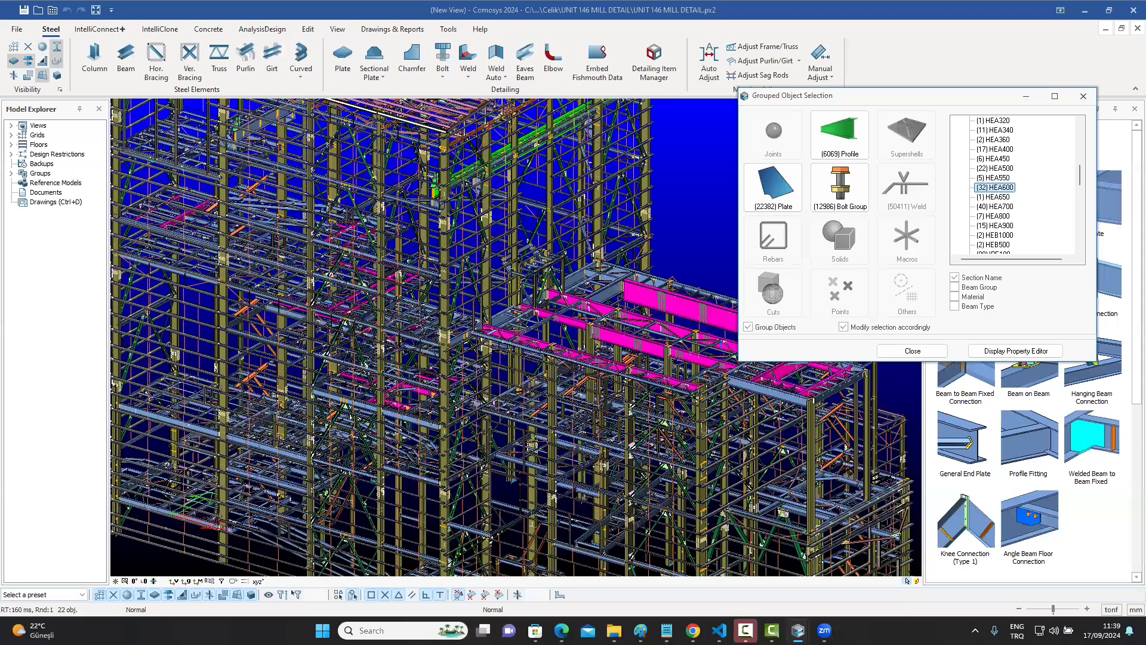
{"action": "middle_click_drag", "start_coordinate": [621, 245], "coordinate": [596, 236]}
{"action": "scroll", "coordinate": [626, 374], "scroll_direction": "up", "scroll_amount": 2}
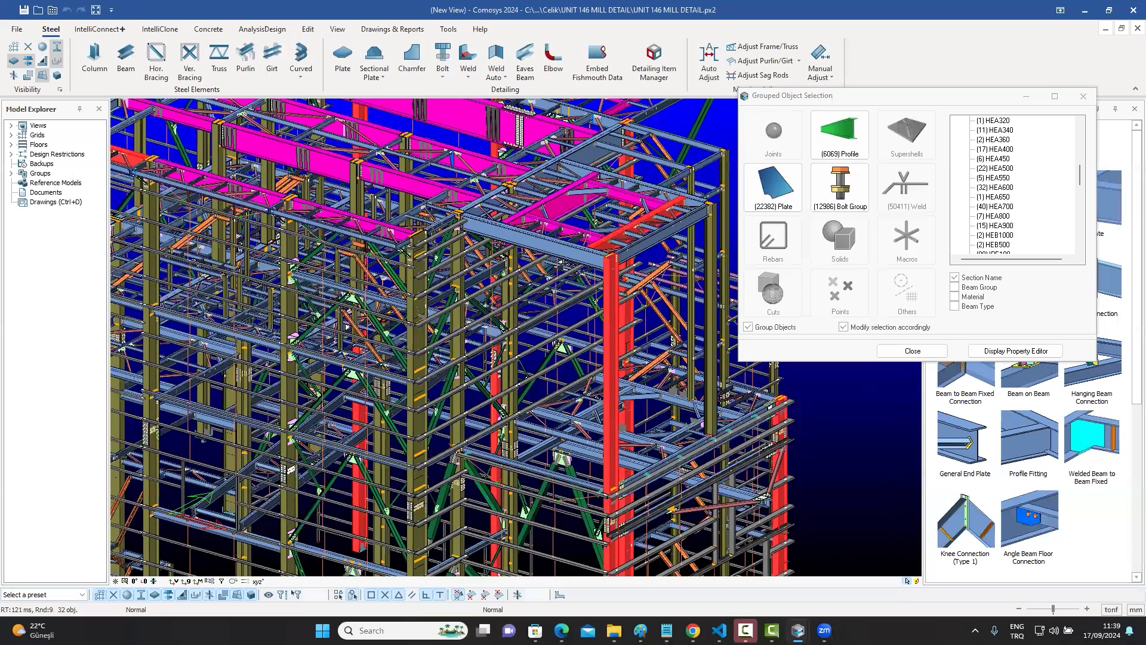
{"action": "scroll", "coordinate": [563, 351], "scroll_direction": "up", "scroll_amount": 2}
{"action": "scroll", "coordinate": [628, 358], "scroll_direction": "down", "scroll_amount": 5}
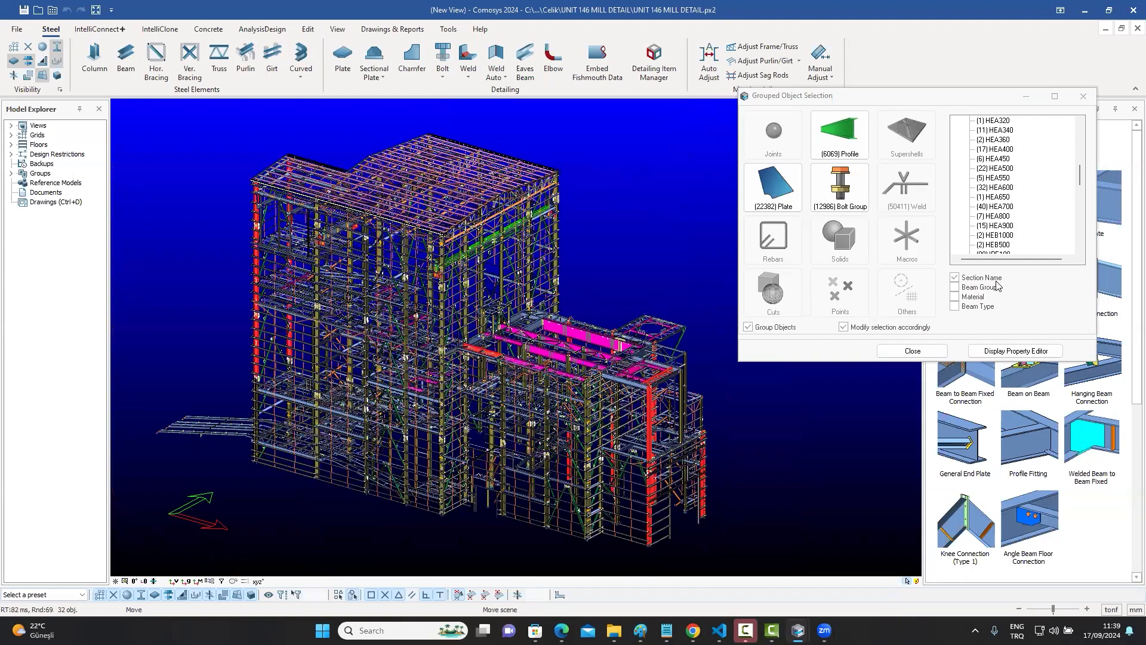
Group the profile list by beam group instead of section name, select the Beam group and inspect it in the model
{"action": "left_click", "coordinate": [955, 289]}
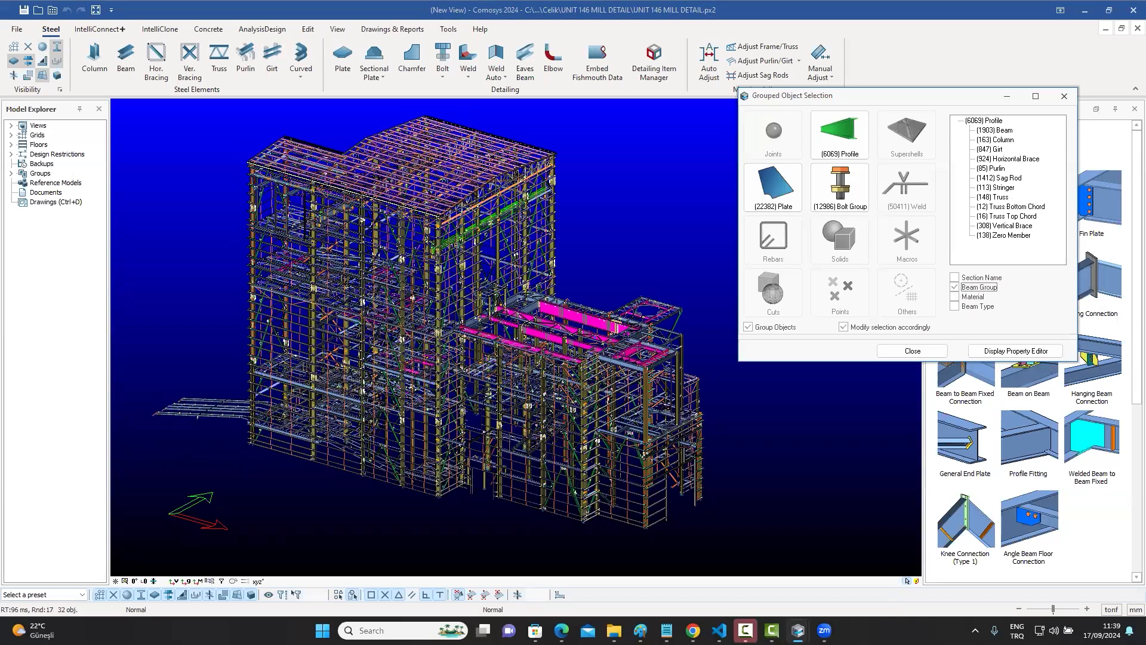
{"action": "left_click", "coordinate": [995, 130]}
{"action": "middle_click_drag", "start_coordinate": [453, 333], "coordinate": [433, 306]}
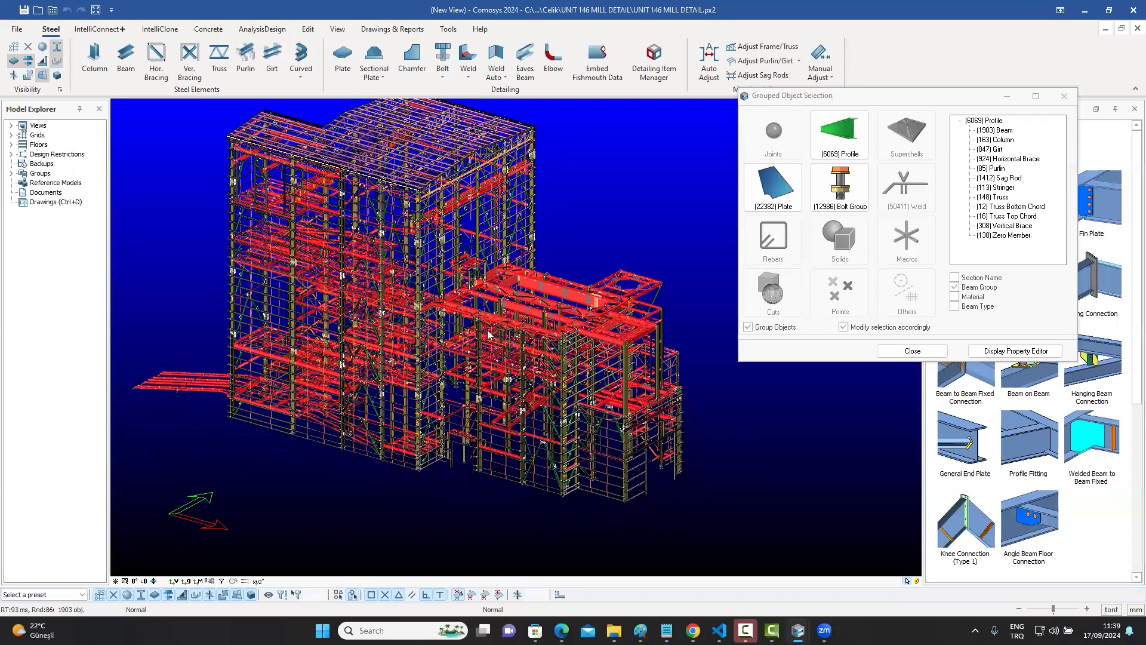
{"action": "scroll", "coordinate": [176, 391], "scroll_direction": "up", "scroll_amount": 2}
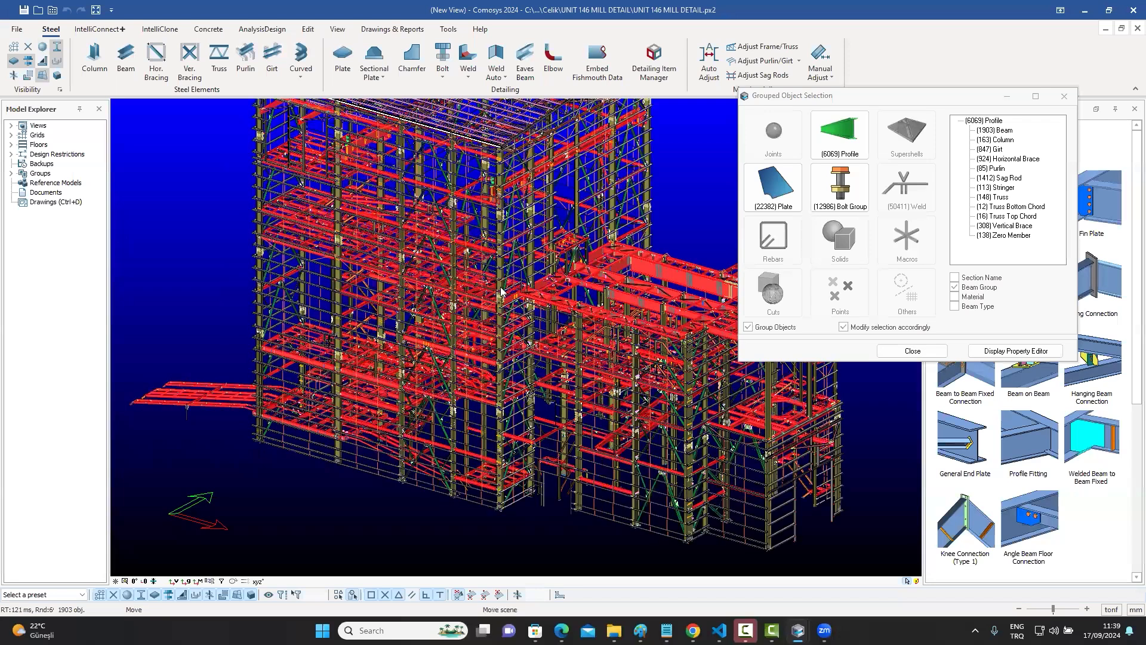
{"action": "scroll", "coordinate": [502, 299], "scroll_direction": "up", "scroll_amount": 5}
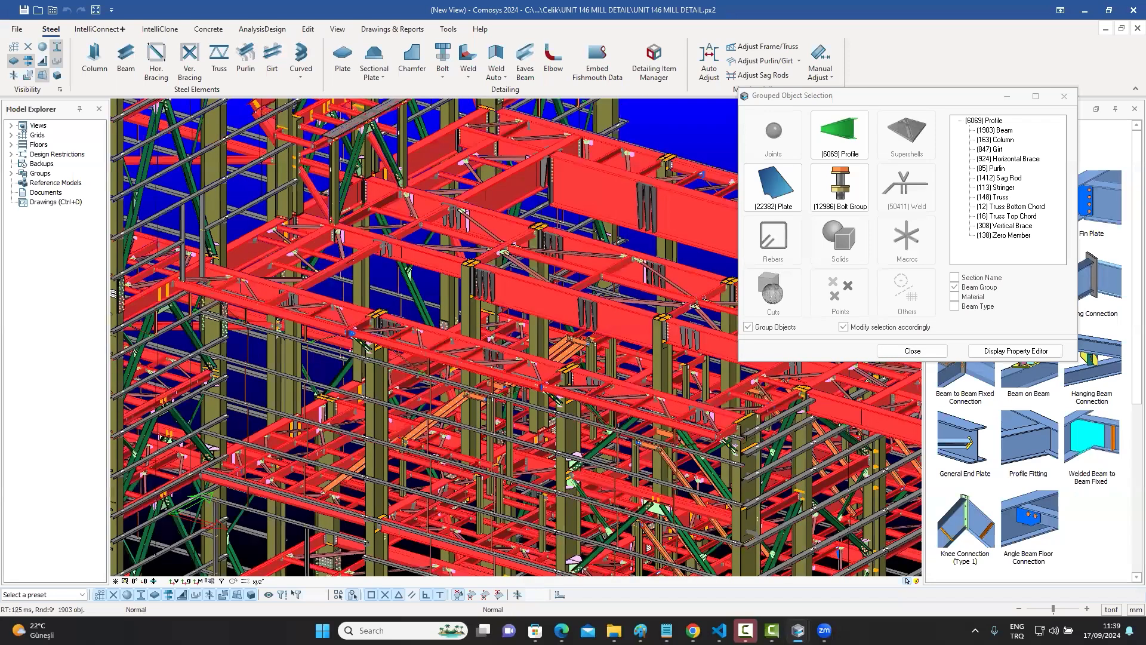
{"action": "scroll", "coordinate": [502, 299], "scroll_direction": "down", "scroll_amount": 6}
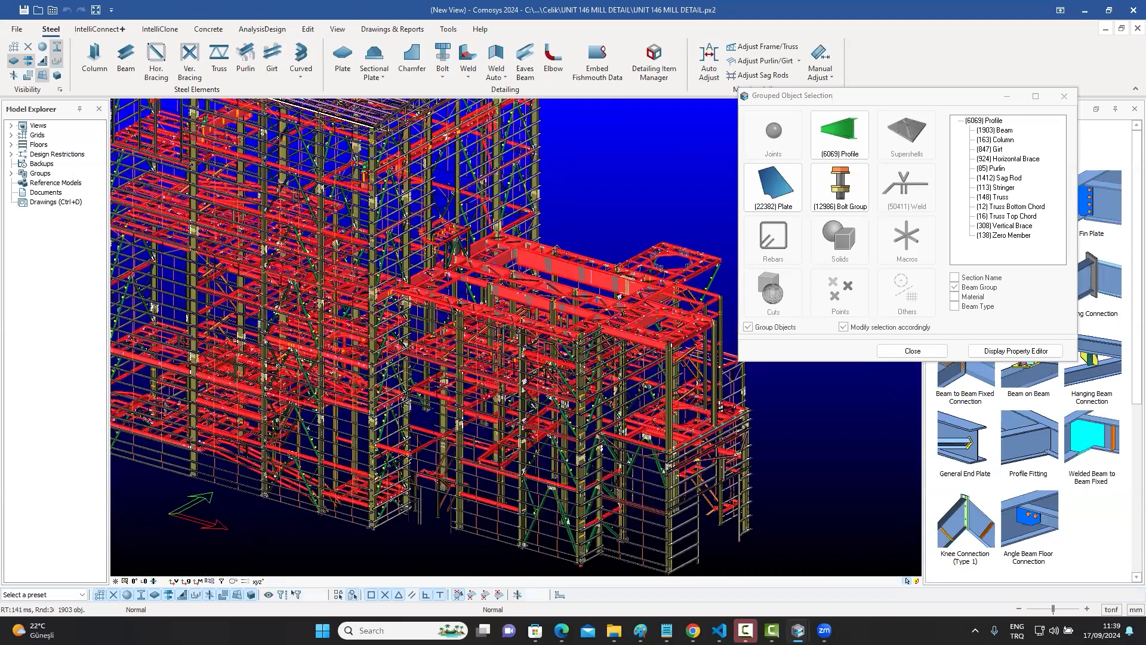
{"action": "middle_click_drag", "start_coordinate": [364, 193], "coordinate": [390, 219]}
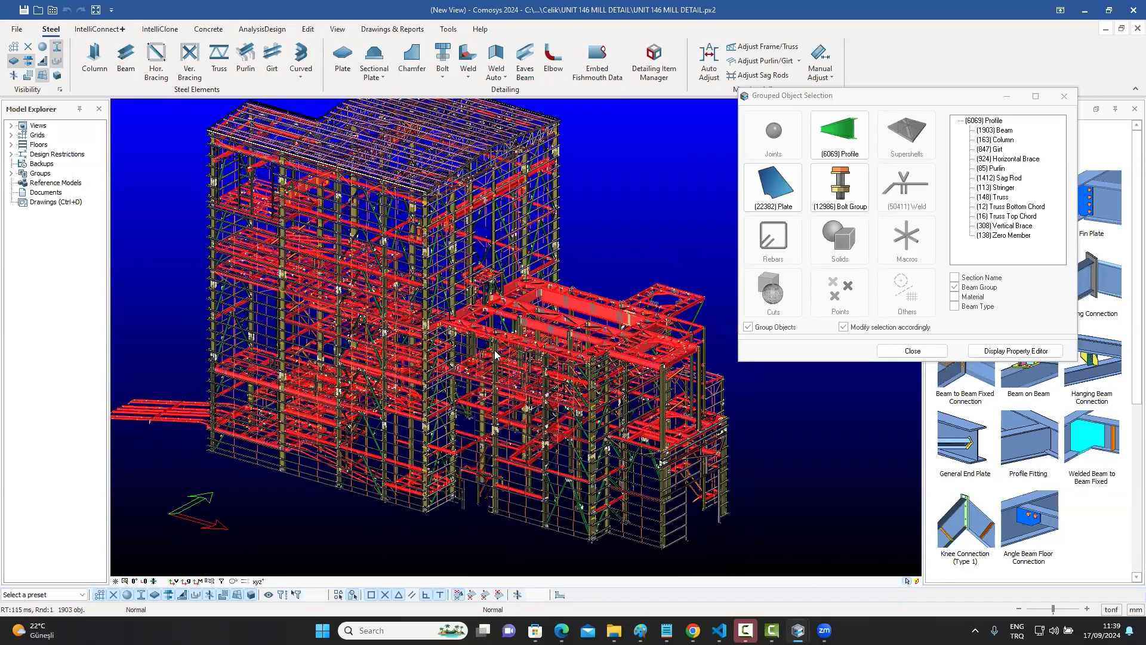
Select the Column group, then list profiles by both section name and beam group and select the HEA700 columns
{"action": "left_click", "coordinate": [995, 140]}
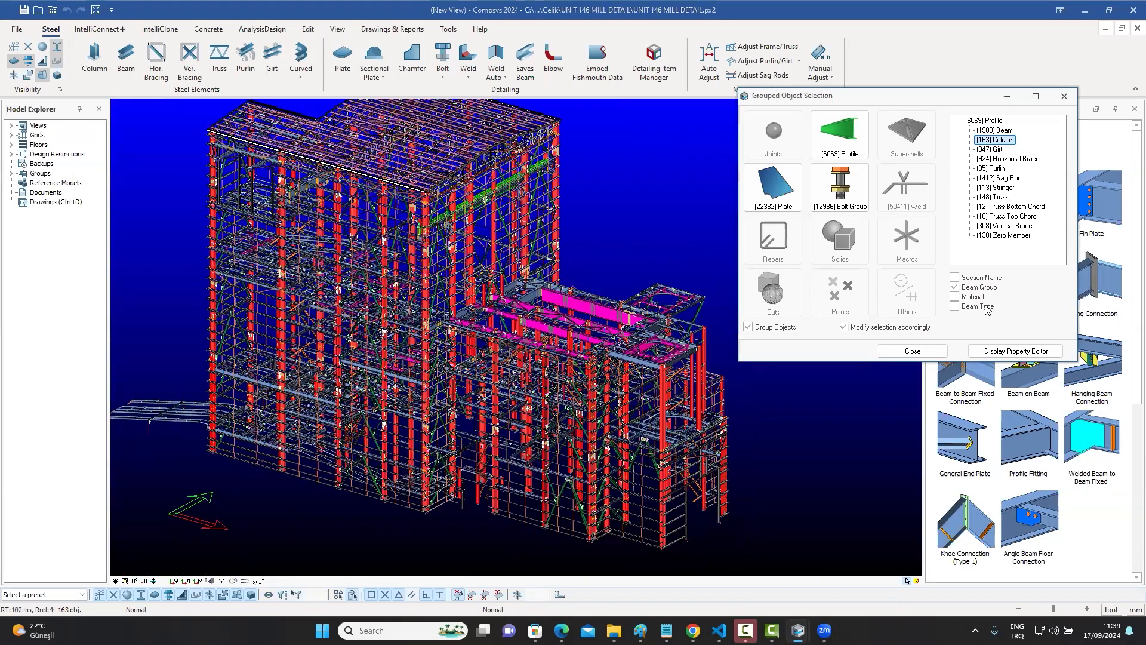
{"action": "left_click", "coordinate": [955, 278]}
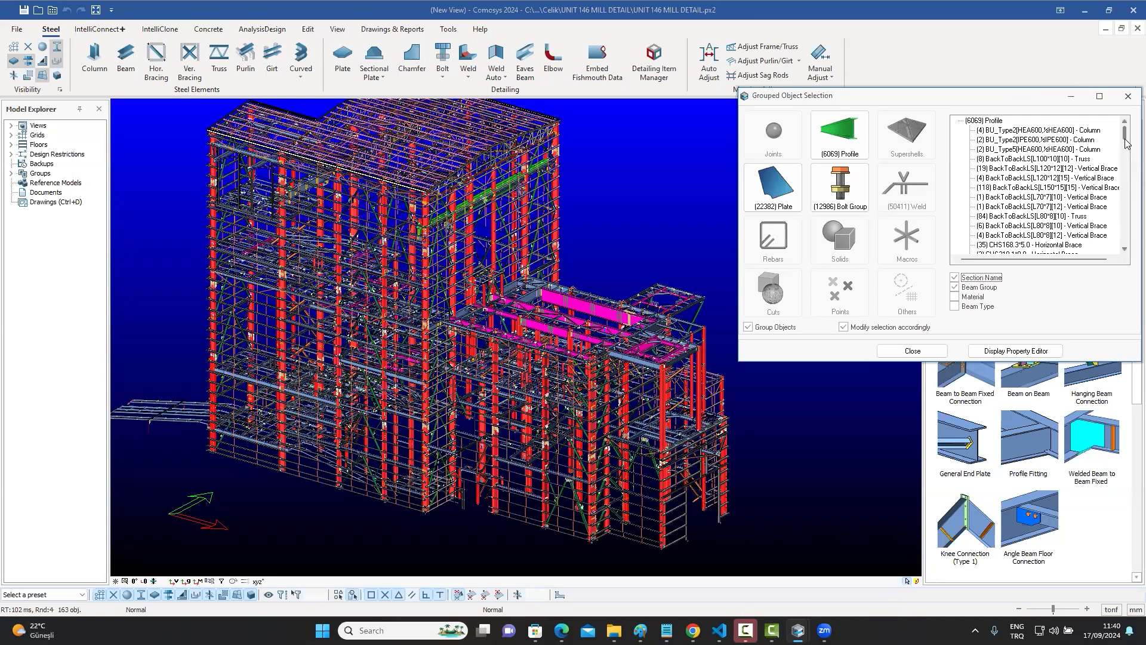
{"action": "left_click_drag", "start_coordinate": [1124, 133], "coordinate": [1122, 182]}
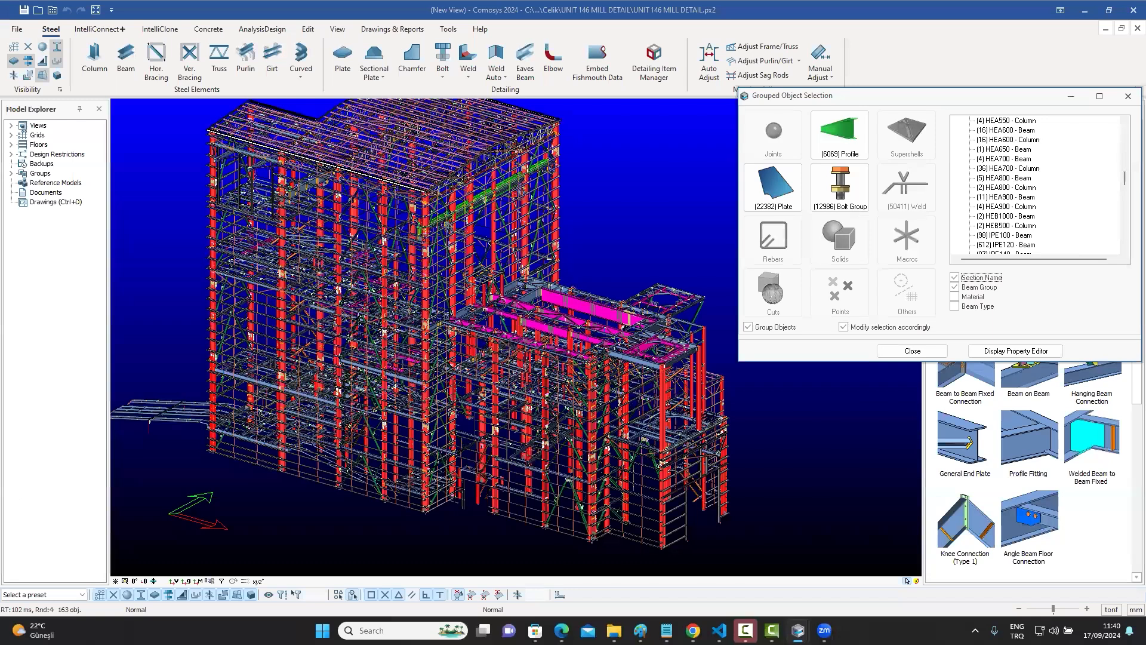
{"action": "left_click", "coordinate": [1009, 168]}
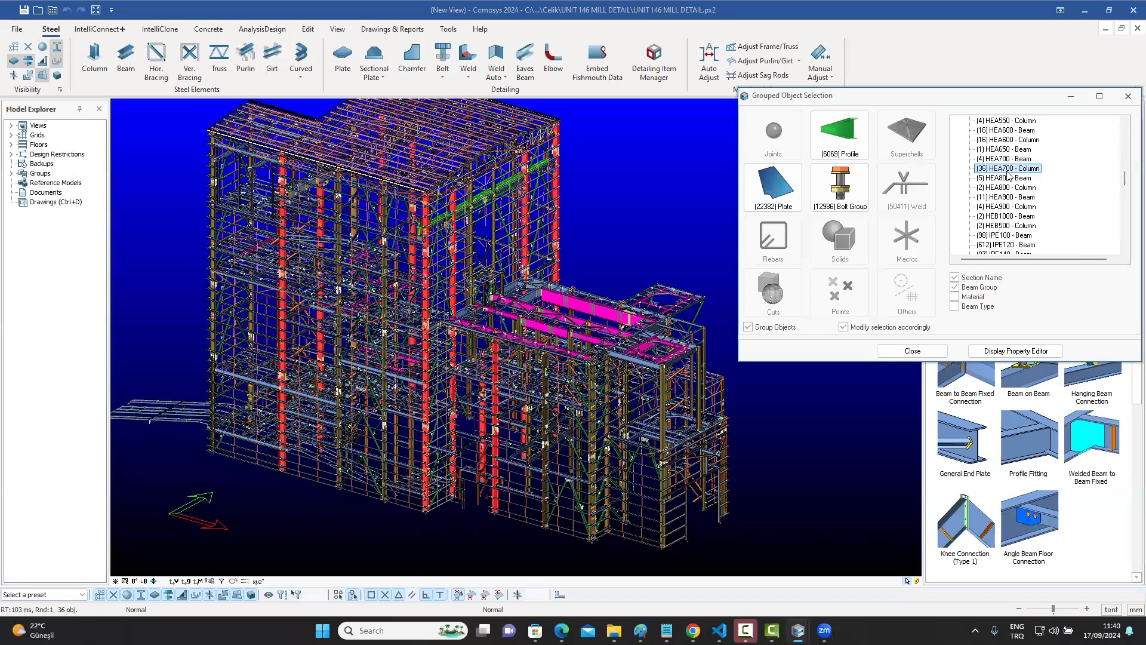
Return the profile list to beam group only and select the Purlin group
{"action": "left_click", "coordinate": [955, 278]}
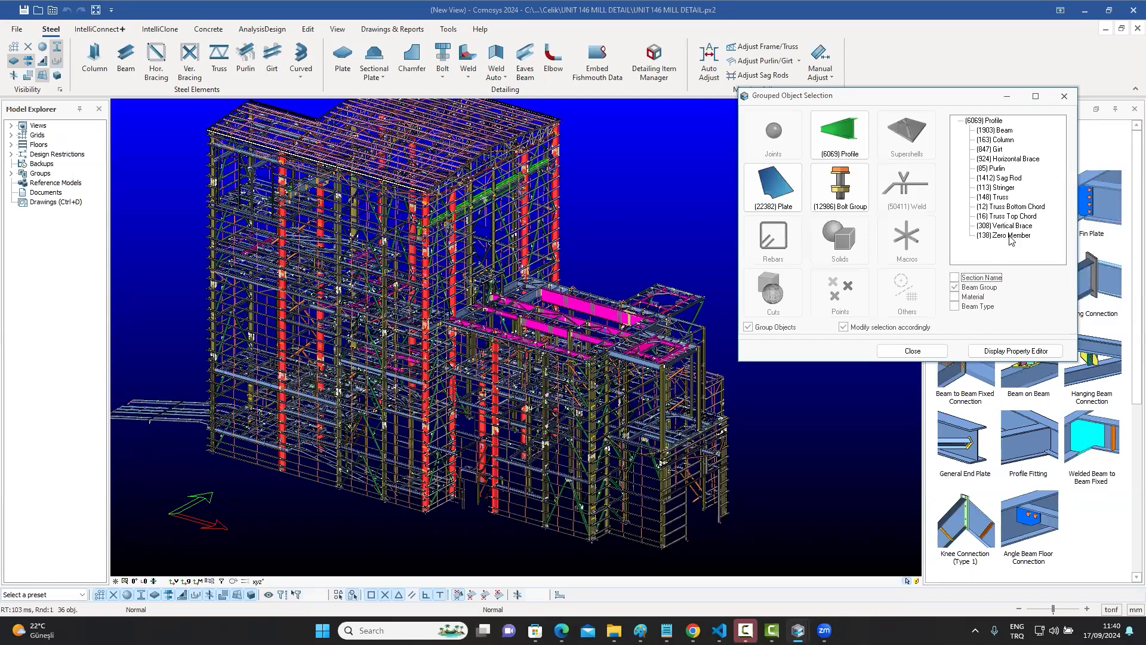
{"action": "left_click", "coordinate": [991, 169]}
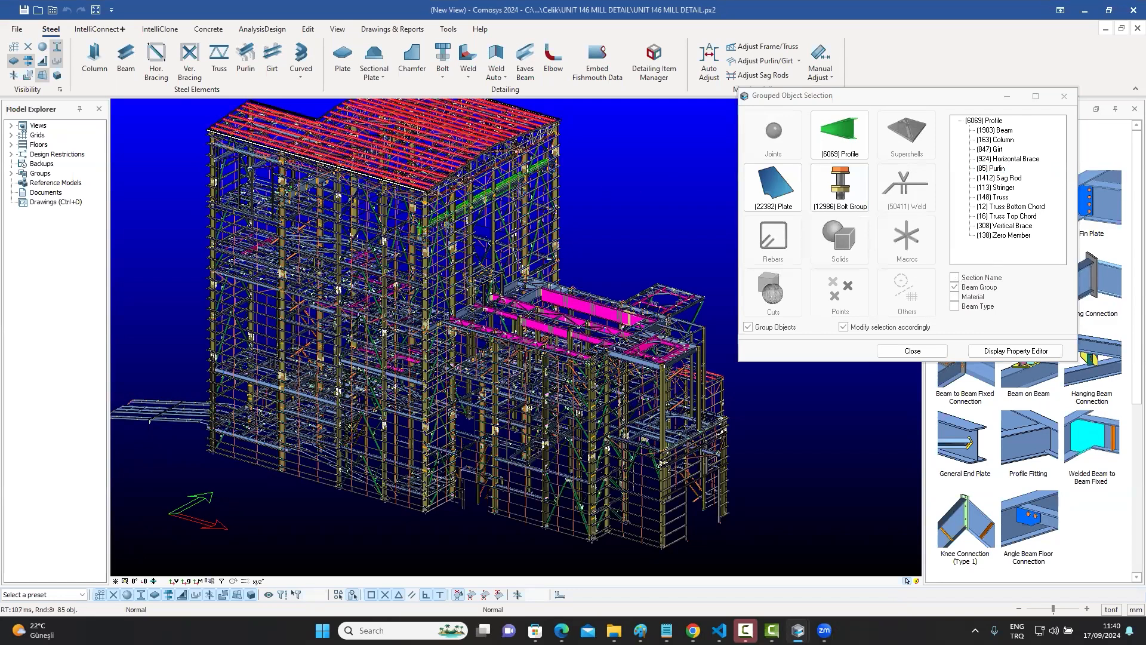
{"action": "middle_click_drag", "start_coordinate": [377, 192], "coordinate": [387, 234]}
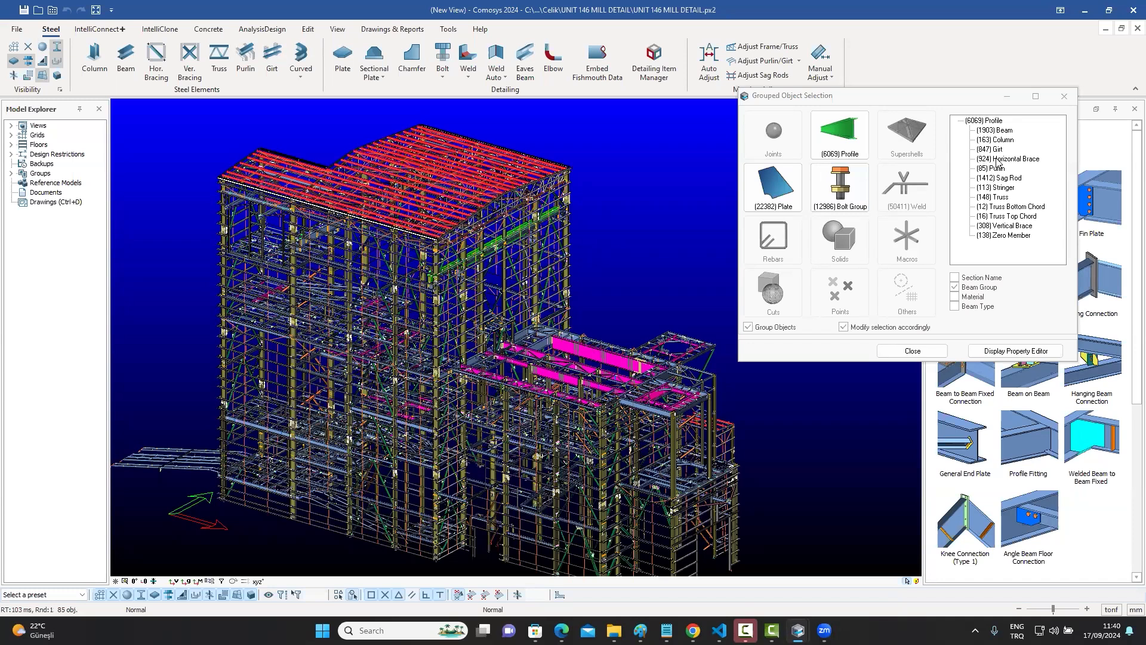
Select the Horizontal Brace group and examine its members up close in the model
{"action": "left_click", "coordinate": [1018, 164]}
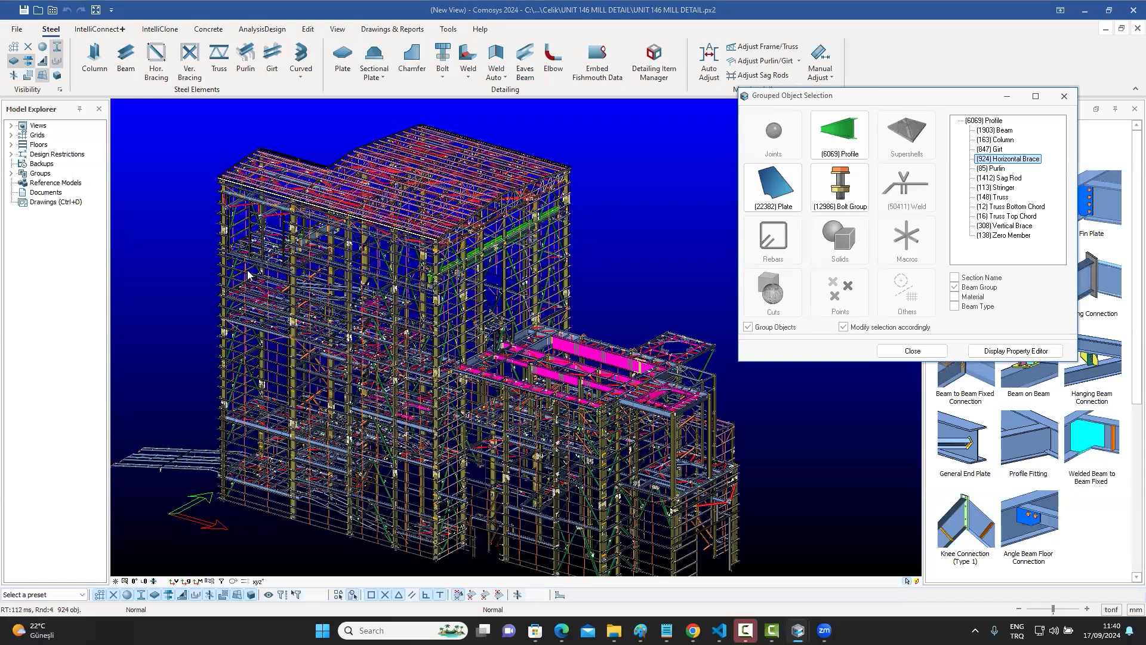
{"action": "scroll", "coordinate": [280, 245], "scroll_direction": "up", "scroll_amount": 2}
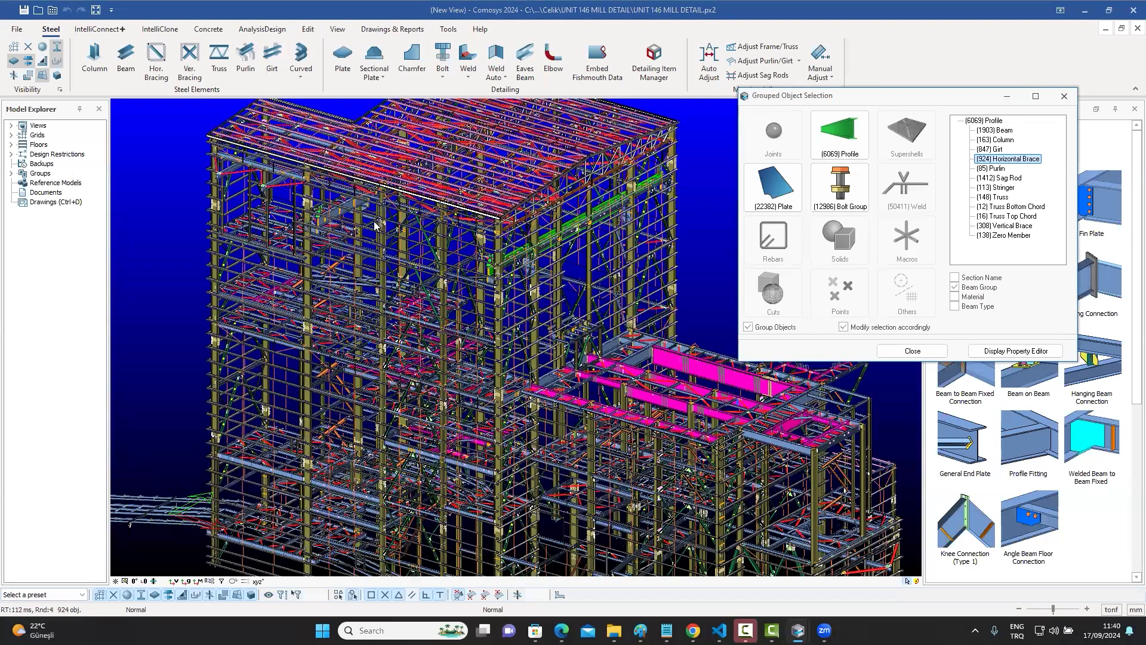
{"action": "scroll", "coordinate": [375, 226], "scroll_direction": "up", "scroll_amount": 3}
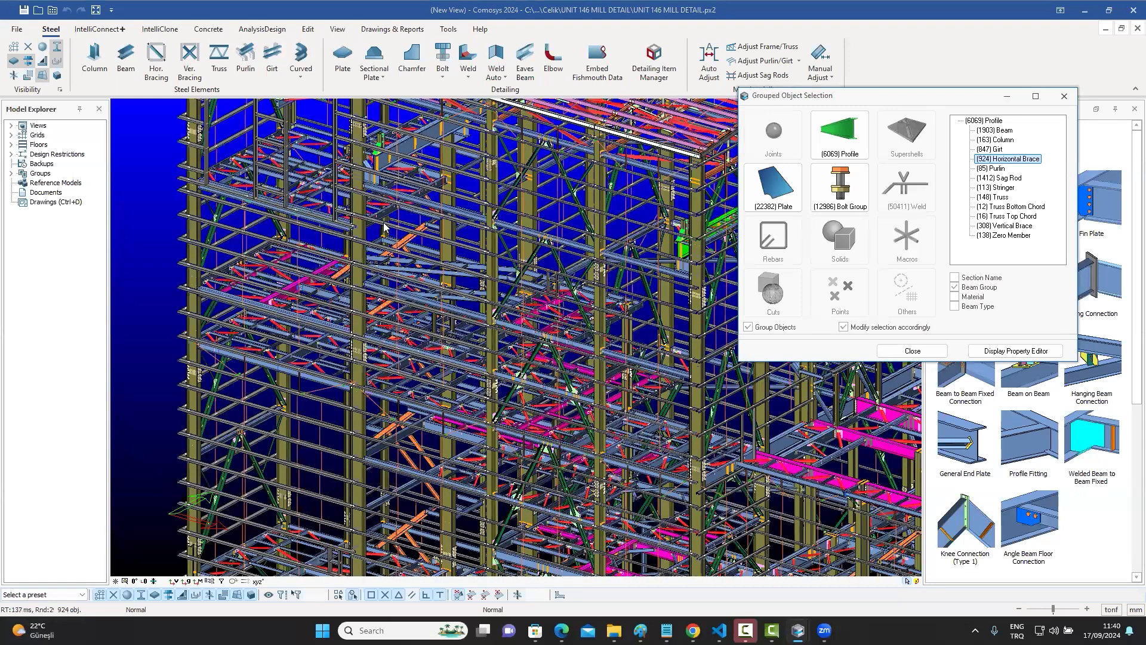
{"action": "scroll", "coordinate": [385, 228], "scroll_direction": "up", "scroll_amount": 3}
{"action": "scroll", "coordinate": [538, 270], "scroll_direction": "up", "scroll_amount": 5}
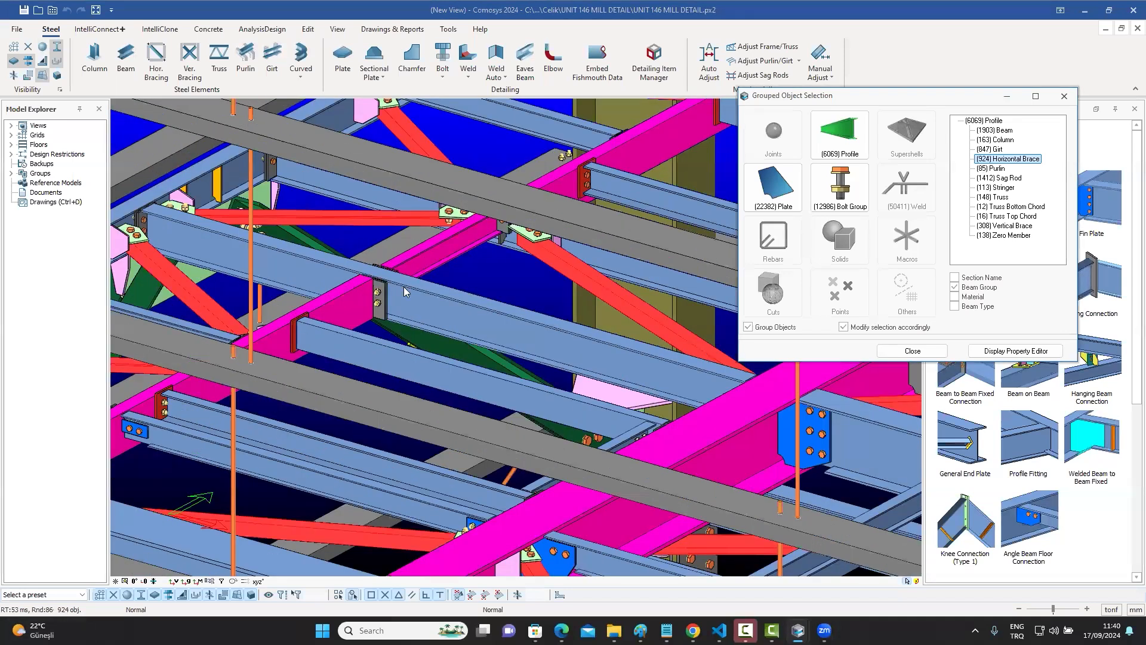
{"action": "scroll", "coordinate": [406, 292], "scroll_direction": "down", "scroll_amount": 3}
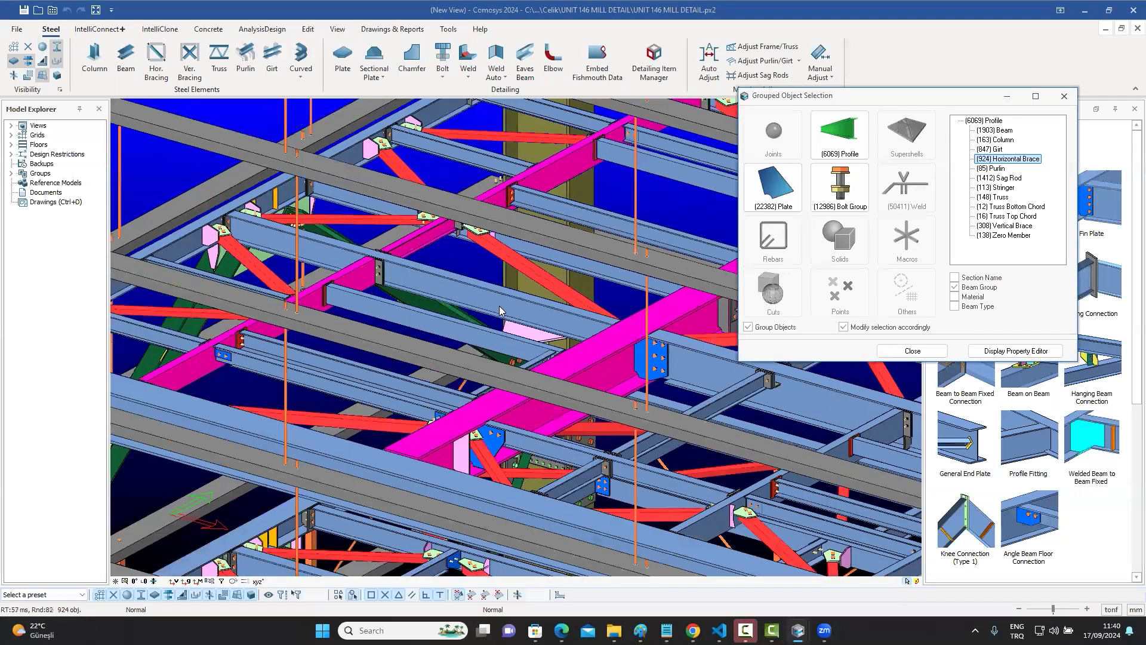
{"action": "scroll", "coordinate": [503, 312], "scroll_direction": "down", "scroll_amount": 2}
{"action": "scroll", "coordinate": [471, 318], "scroll_direction": "down", "scroll_amount": 2}
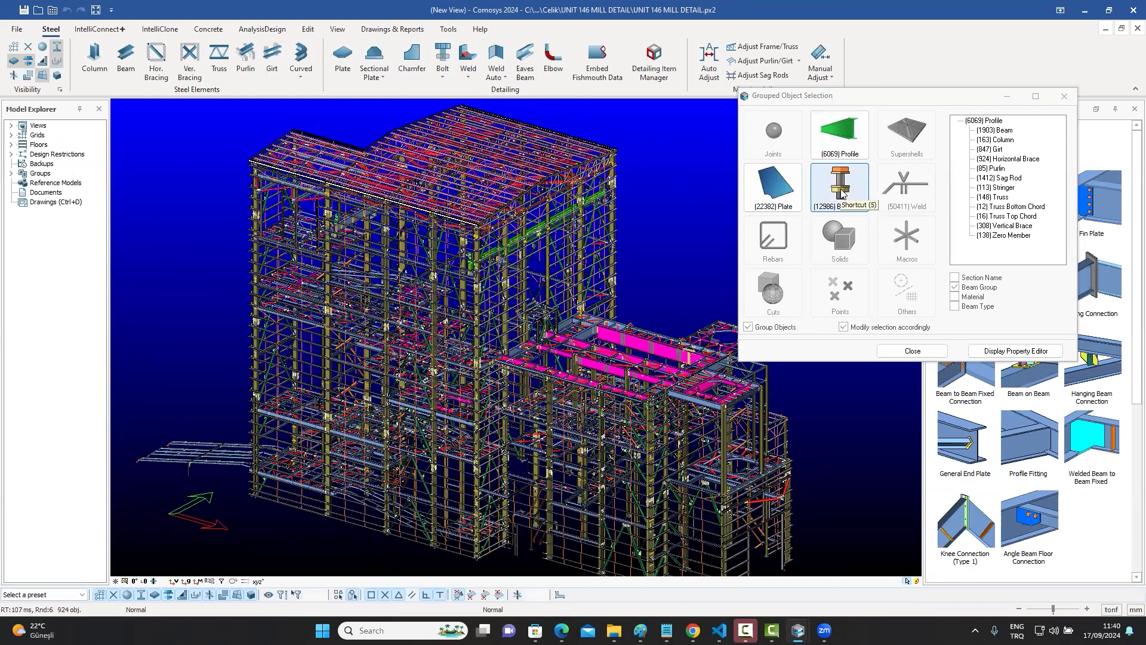
List the selected plates by thickness, select the Th 15 plates and inspect them at the brace connections
{"action": "left_click", "coordinate": [778, 195]}
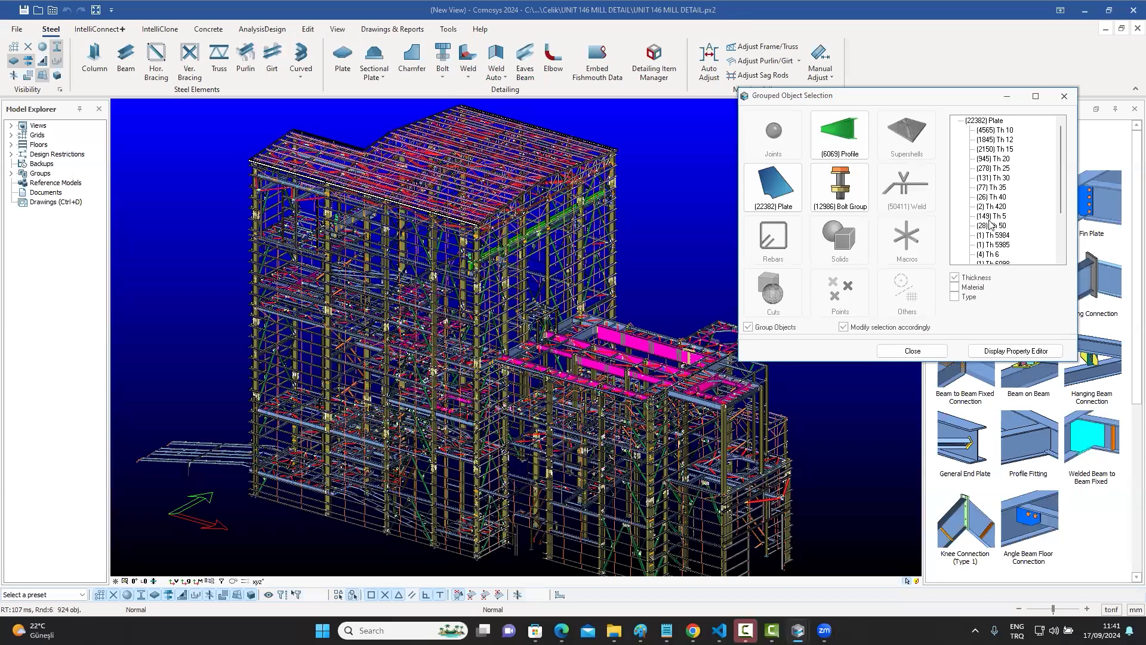
{"action": "left_click", "coordinate": [994, 149]}
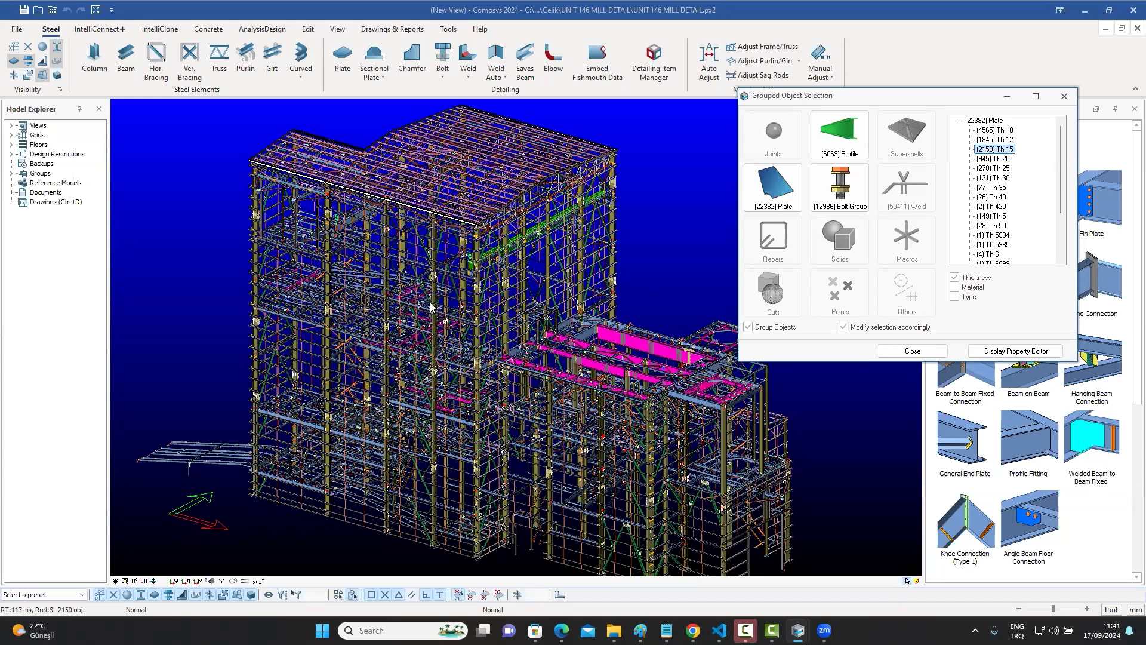
{"action": "scroll", "coordinate": [472, 313], "scroll_direction": "up", "scroll_amount": 5}
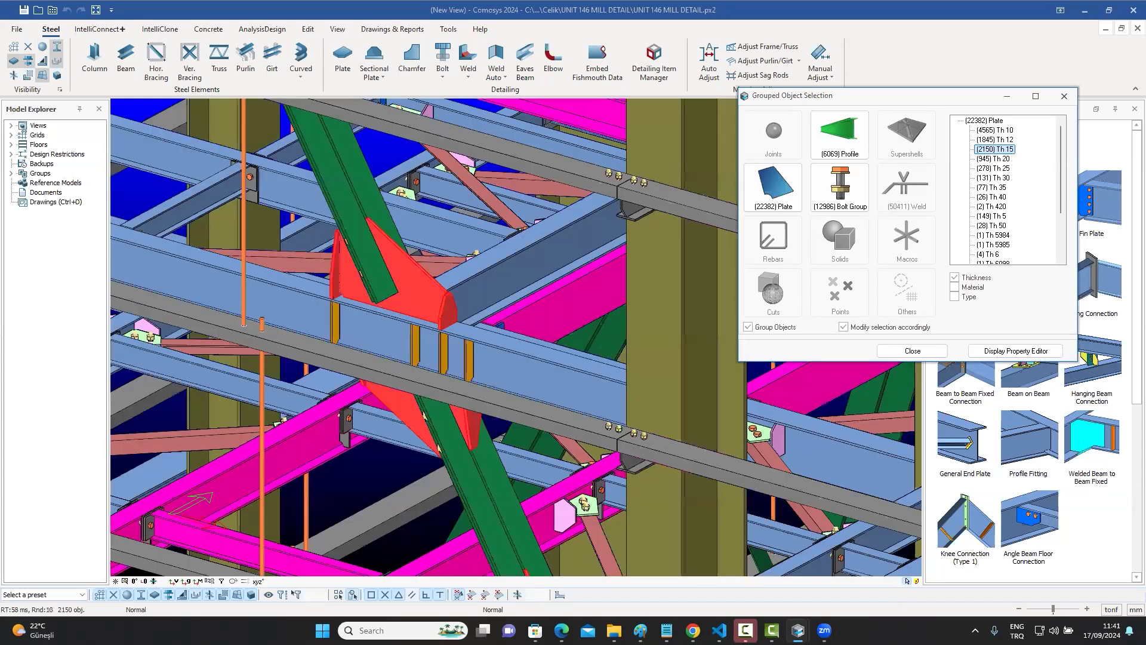
{"action": "middle_click_drag", "start_coordinate": [290, 240], "coordinate": [730, 357]}
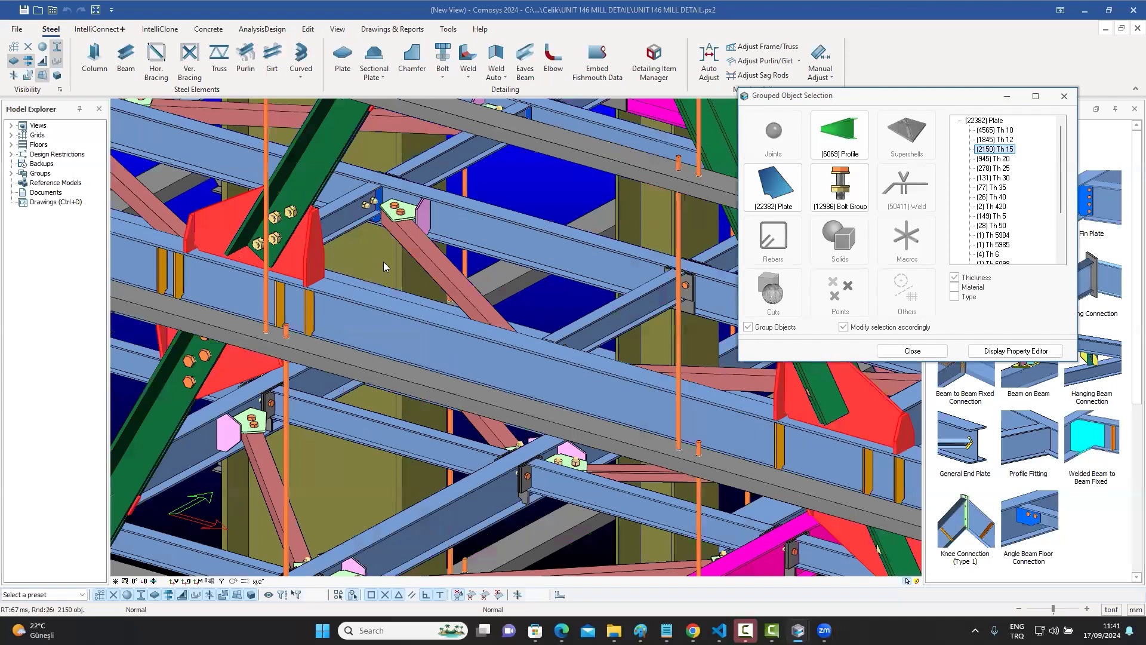
{"action": "scroll", "coordinate": [478, 257], "scroll_direction": "down", "scroll_amount": 10}
{"action": "middle_click_drag", "start_coordinate": [513, 195], "coordinate": [541, 220]}
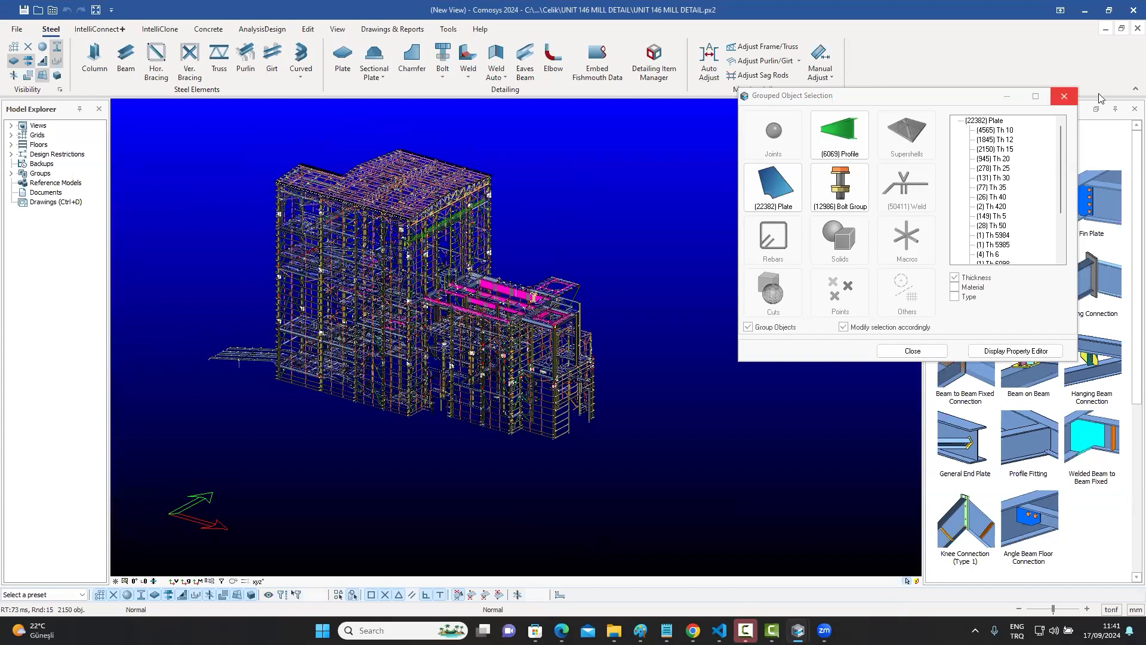
Open the property editor for the selected plates and set their material to ST52
{"action": "left_click", "coordinate": [1013, 352]}
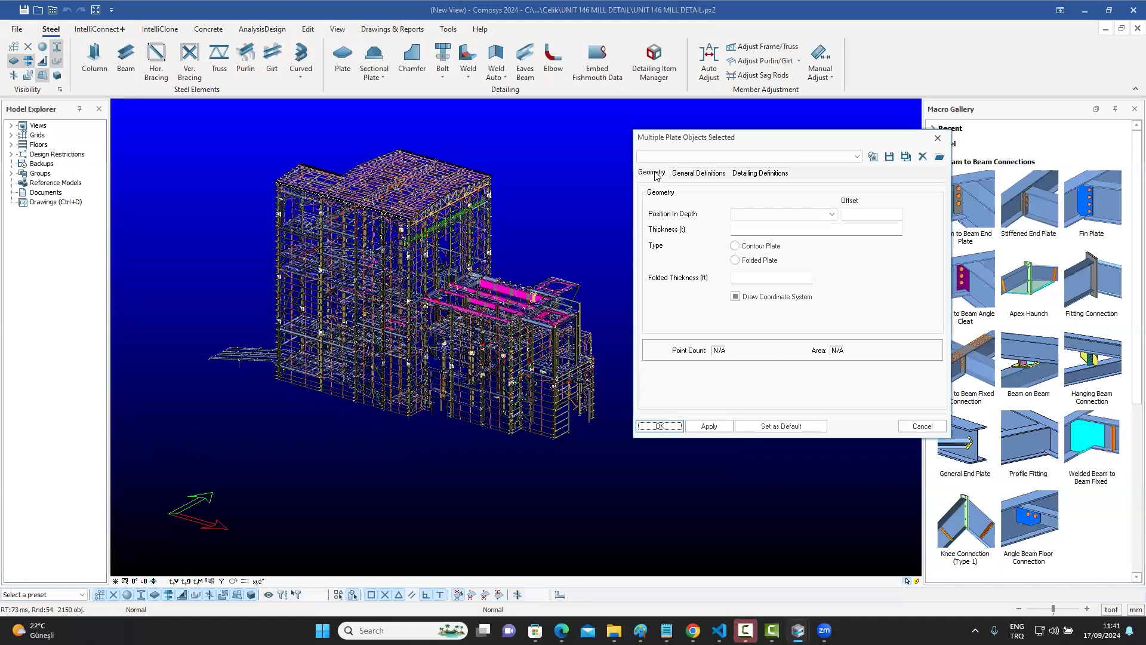
{"action": "left_click", "coordinate": [701, 174]}
{"action": "left_click", "coordinate": [769, 217]}
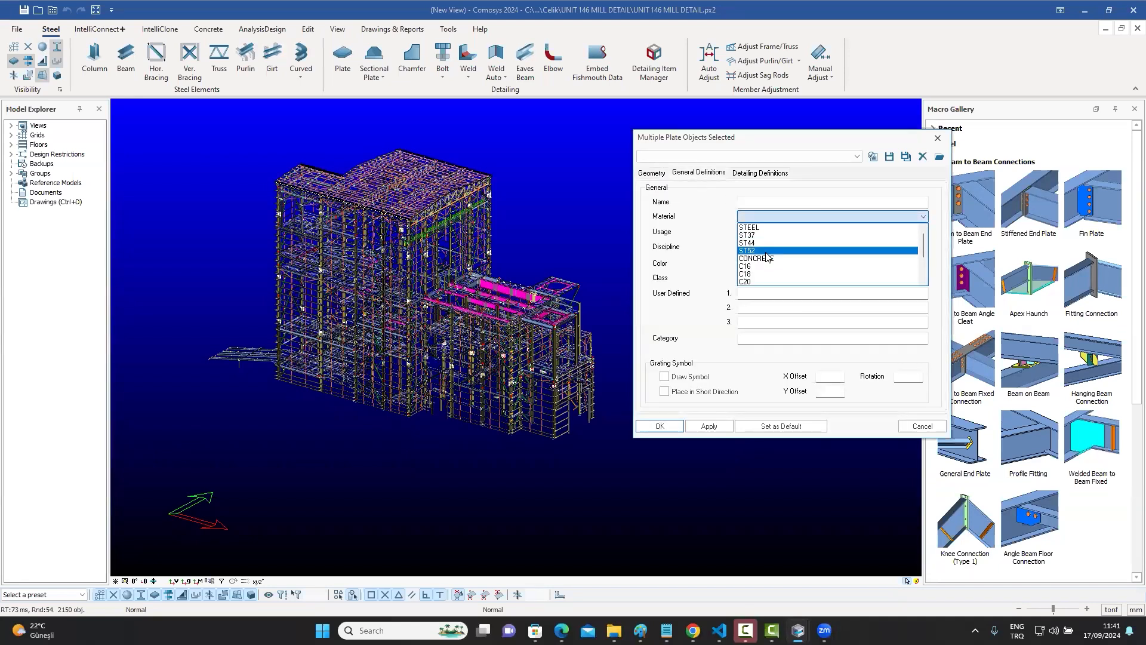
{"action": "left_click", "coordinate": [767, 251]}
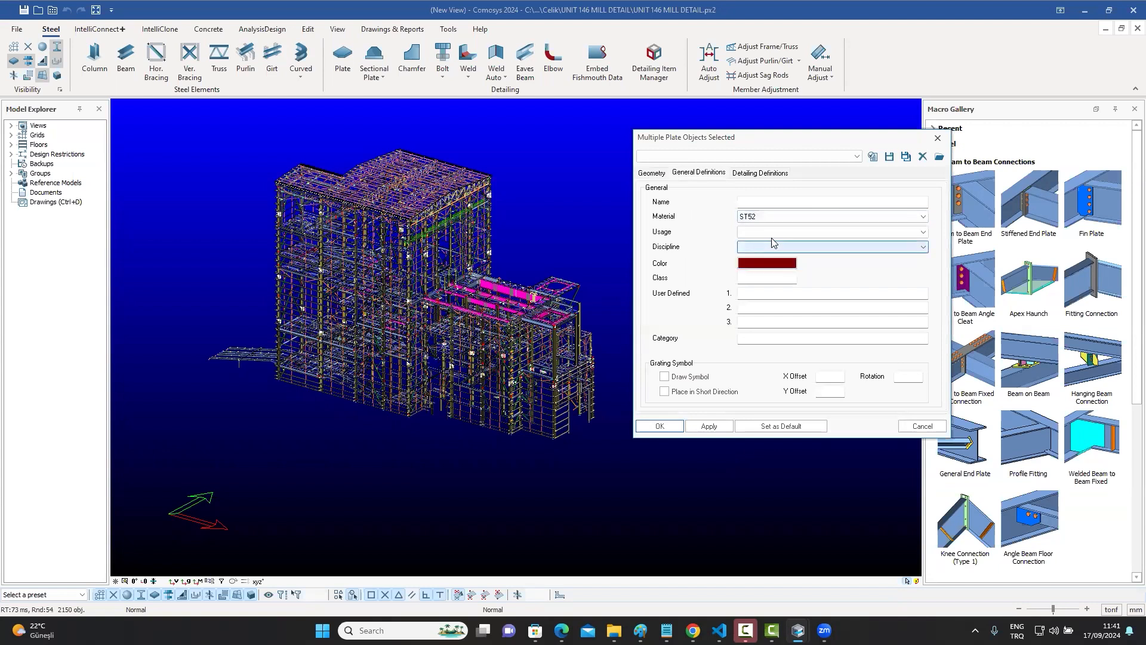
{"action": "left_click", "coordinate": [664, 428]}
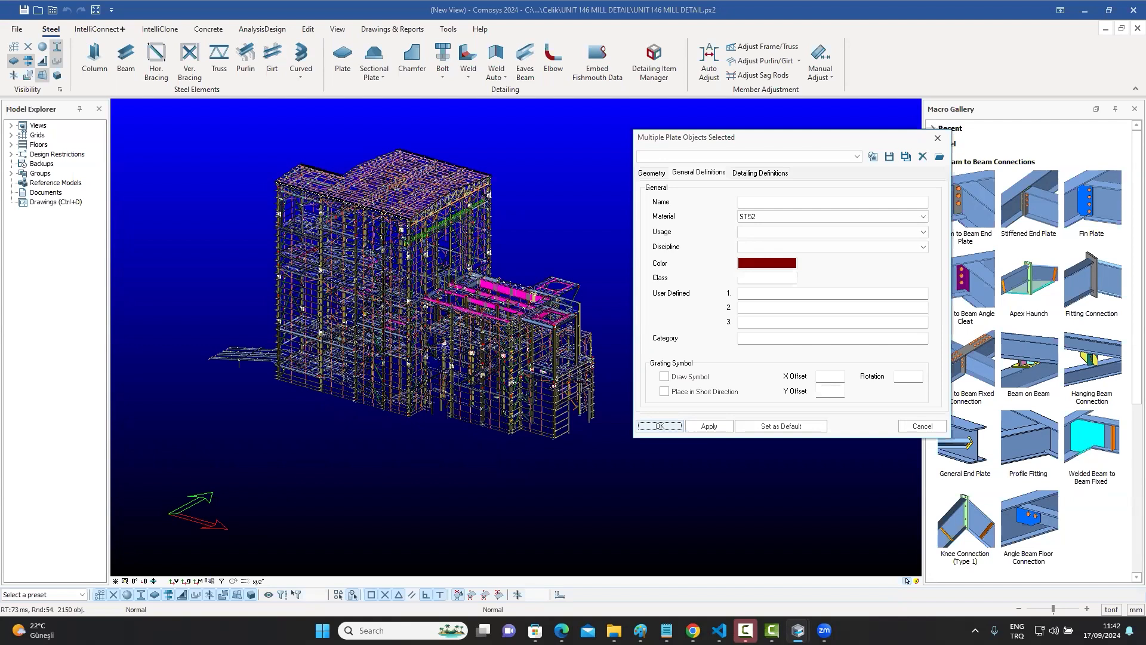
Switch to the open DONATI model and view its reinforcement in 3D
{"action": "mouse_move", "coordinate": [798, 630]}
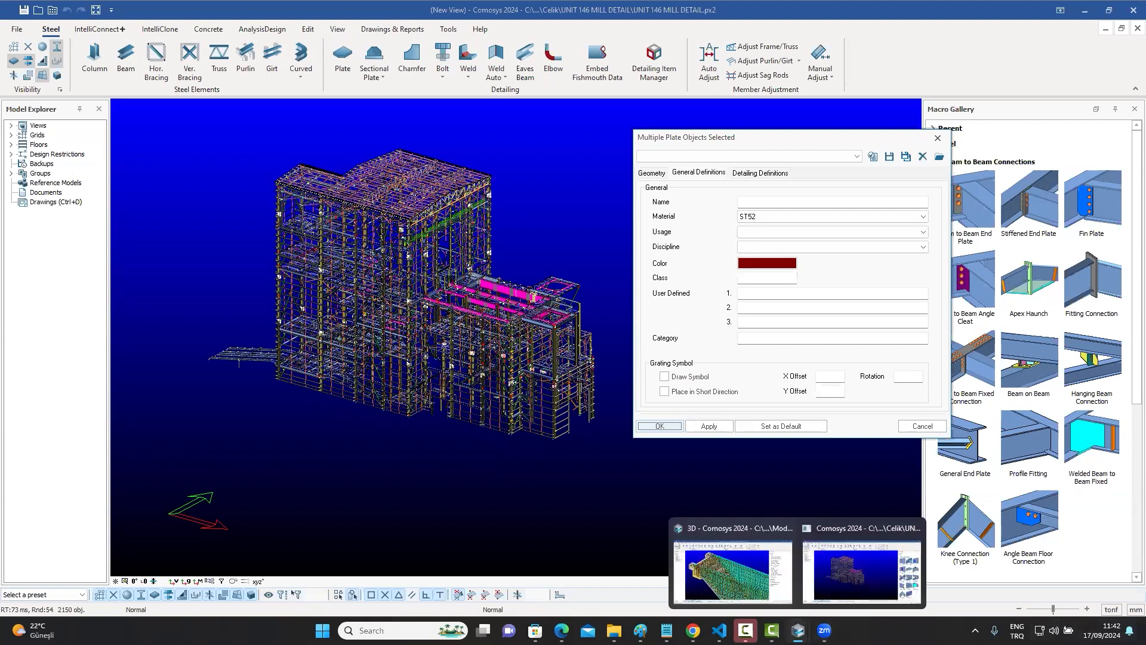
{"action": "left_click", "coordinate": [849, 577]}
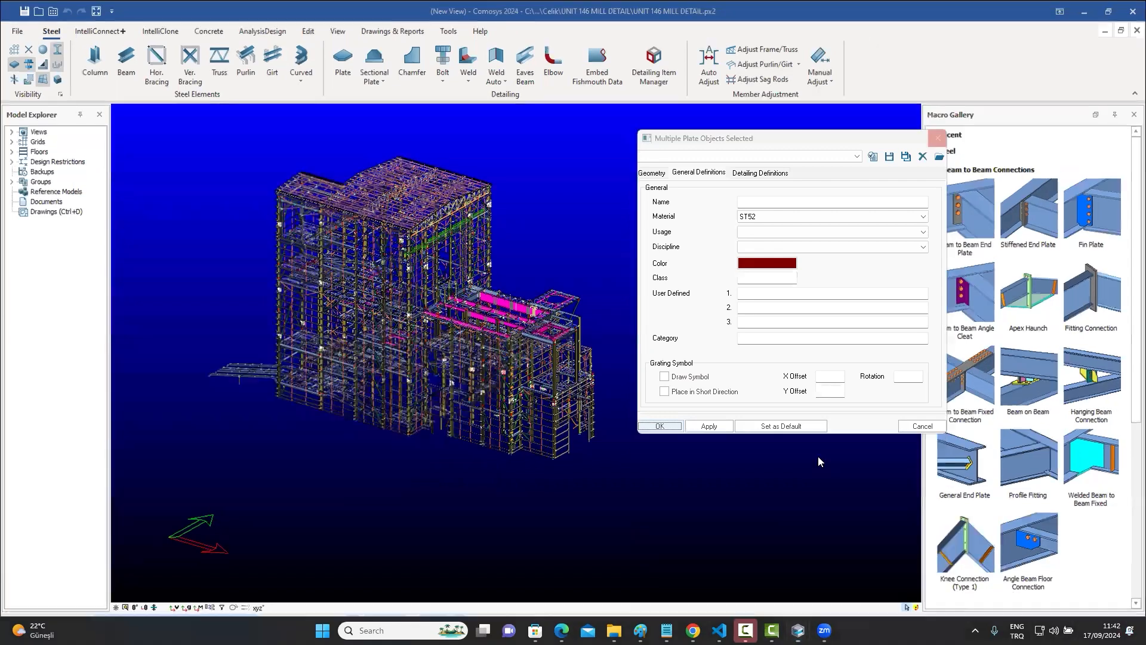
{"action": "scroll", "coordinate": [708, 343], "scroll_direction": "down", "scroll_amount": 2}
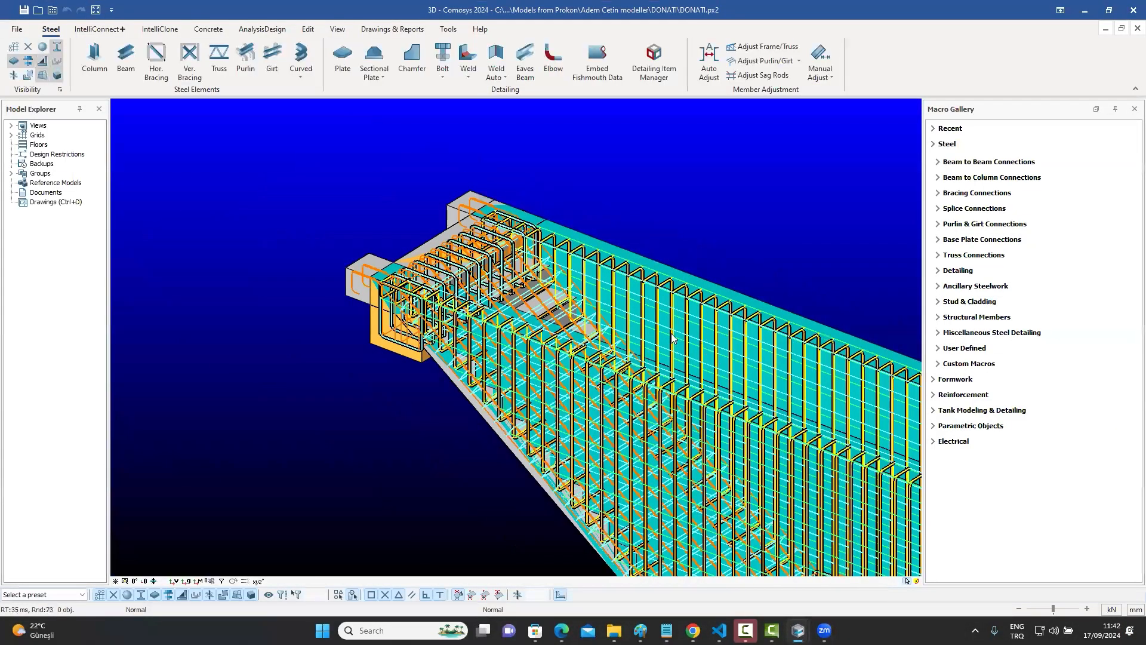
Select a stirrup near the long wall's upper edge and extend the selection to all rebars with the same parent
{"action": "scroll", "coordinate": [683, 339], "scroll_direction": "up", "scroll_amount": 3}
{"action": "middle_click_drag", "start_coordinate": [683, 335], "coordinate": [672, 340]}
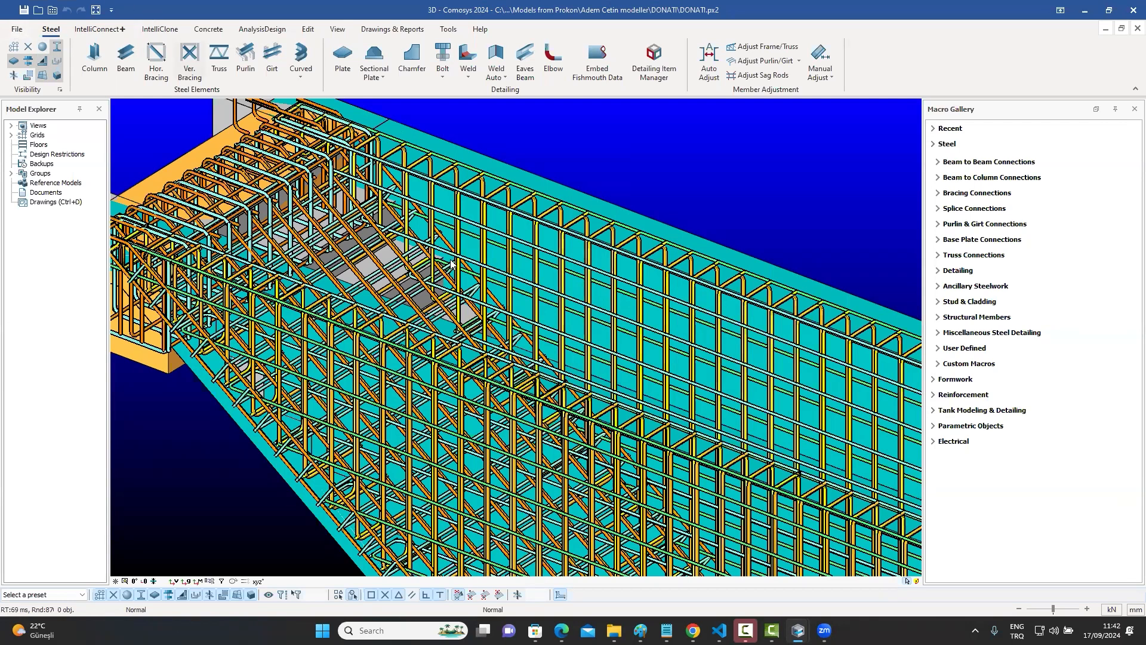
{"action": "scroll", "coordinate": [452, 263], "scroll_direction": "down", "scroll_amount": 5}
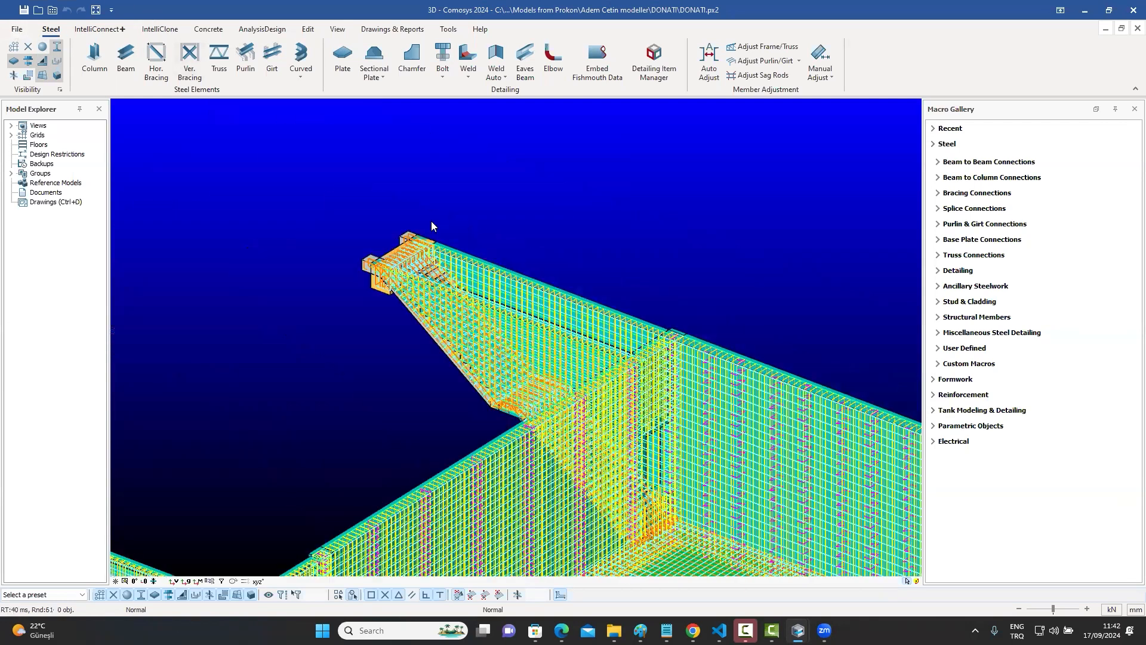
{"action": "scroll", "coordinate": [437, 223], "scroll_direction": "down", "scroll_amount": 1}
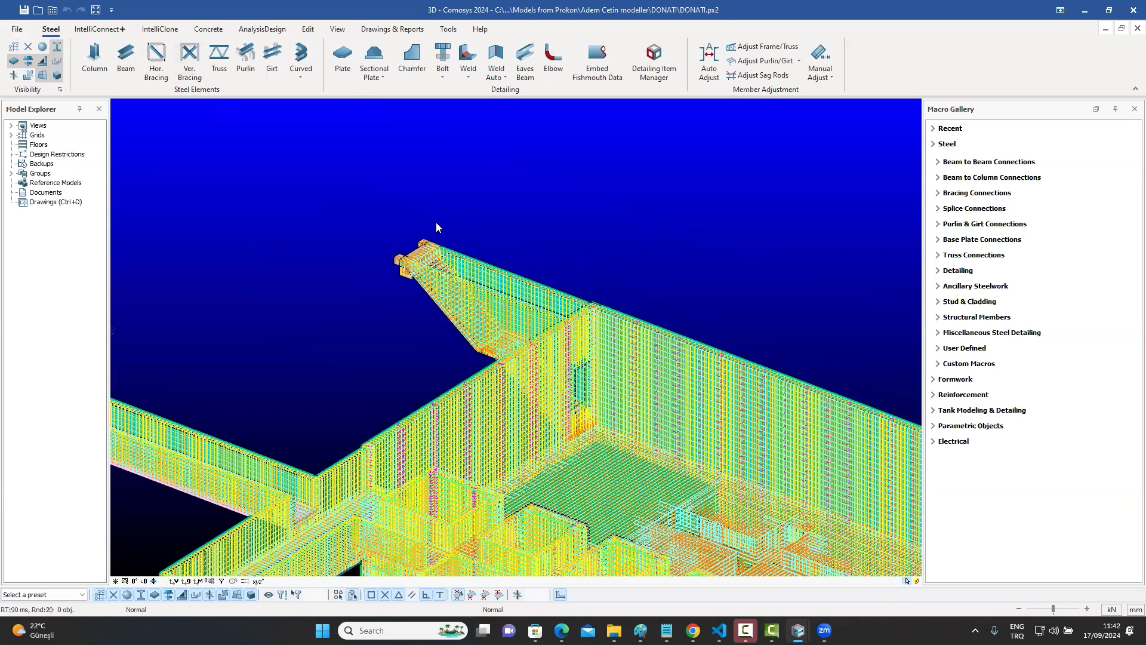
{"action": "middle_click_drag", "start_coordinate": [436, 222], "coordinate": [322, 146]}
{"action": "scroll", "coordinate": [612, 263], "scroll_direction": "down", "scroll_amount": 1}
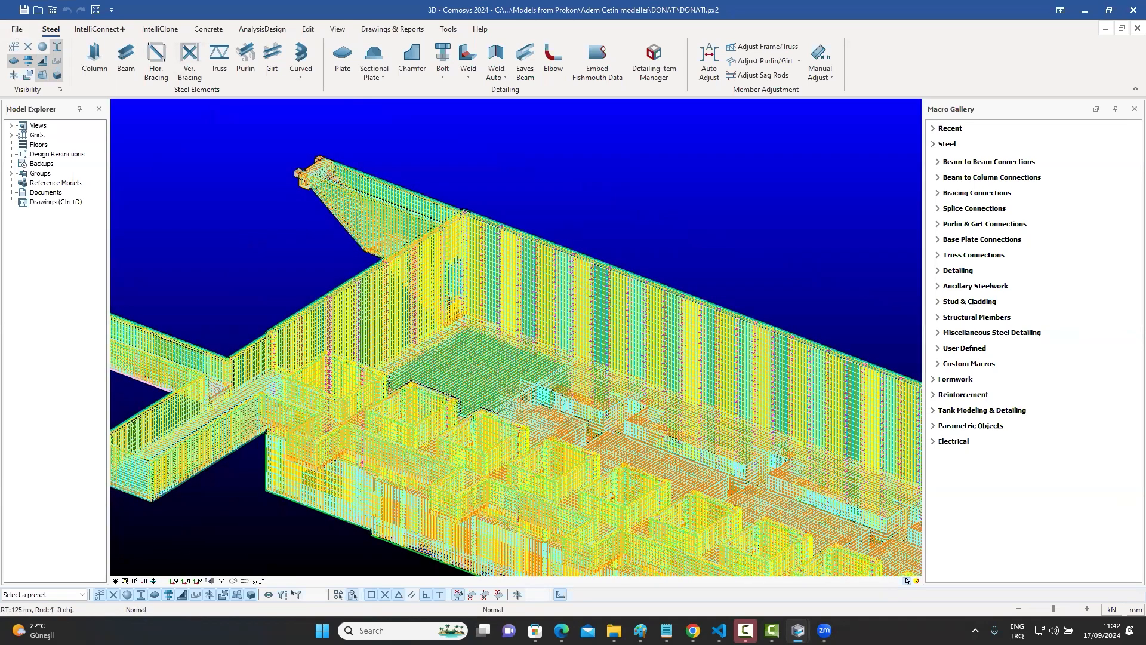
{"action": "scroll", "coordinate": [555, 267], "scroll_direction": "up", "scroll_amount": 1}
{"action": "scroll", "coordinate": [610, 572], "scroll_direction": "up", "scroll_amount": 2}
{"action": "scroll", "coordinate": [609, 575], "scroll_direction": "up", "scroll_amount": 3}
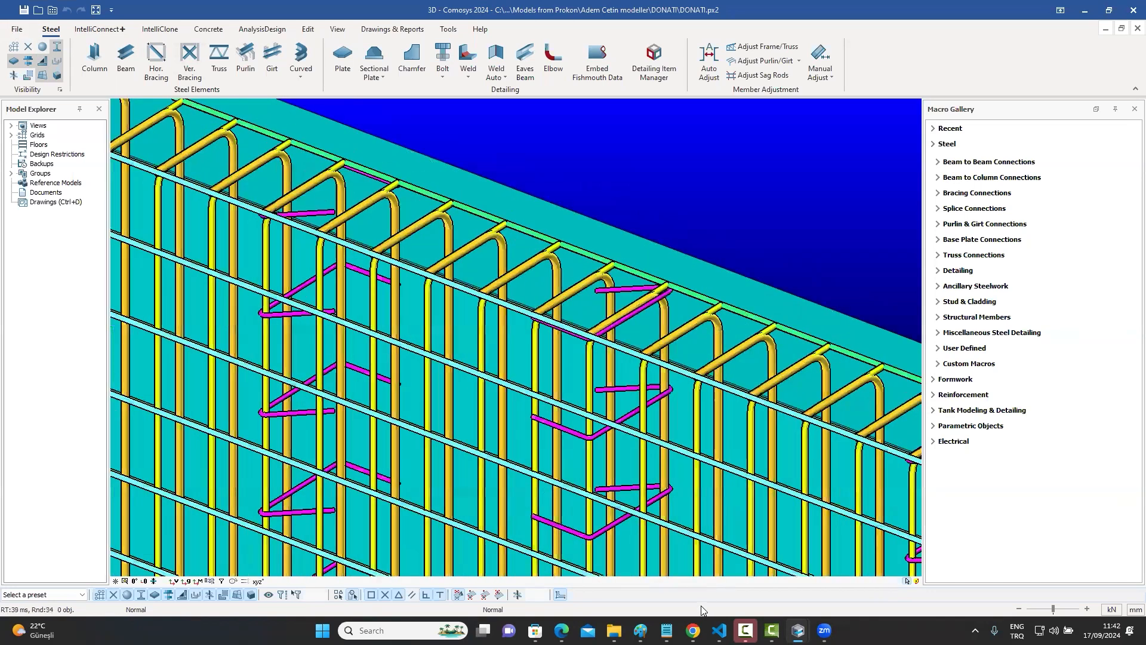
{"action": "right_click", "coordinate": [549, 263]}
{"action": "mouse_move", "coordinate": [609, 569]}
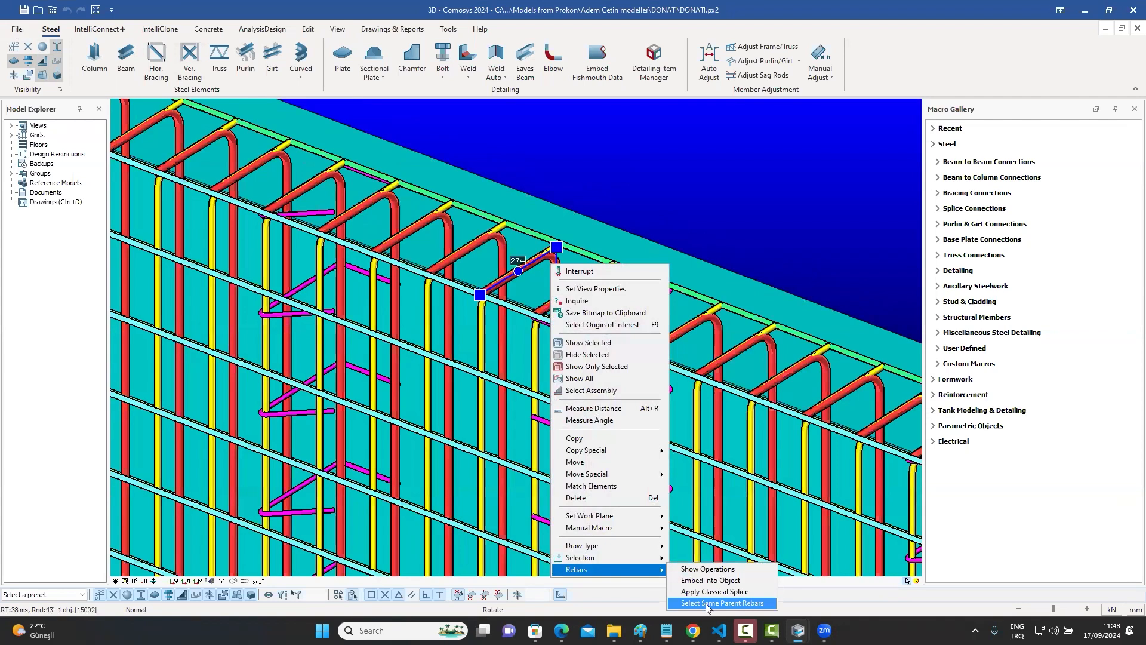
{"action": "left_click", "coordinate": [706, 603]}
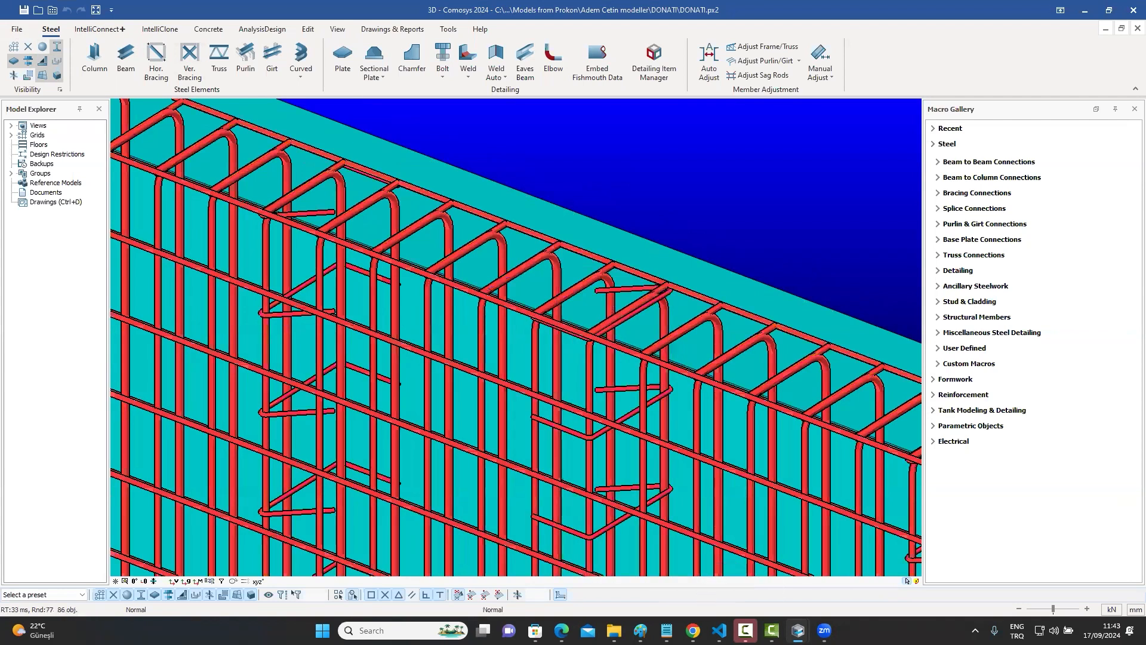
Add the wall itself to the selected rebars, show only the selected objects and clear the selection
{"action": "scroll", "coordinate": [469, 293], "scroll_direction": "down", "scroll_amount": 3}
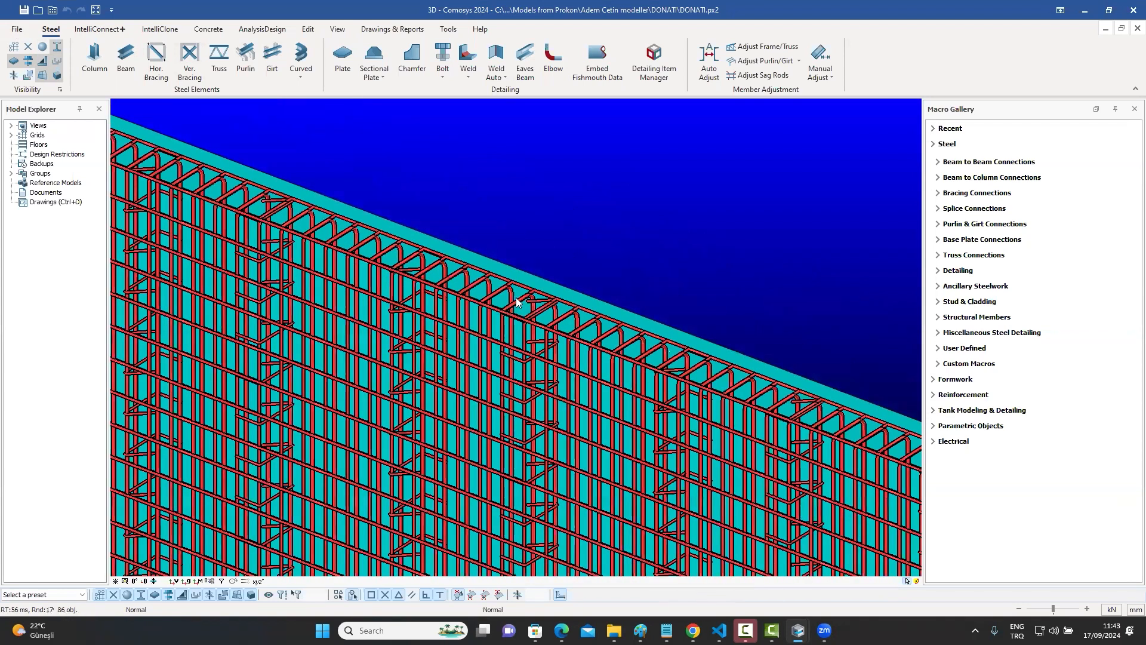
{"action": "scroll", "coordinate": [524, 302], "scroll_direction": "down", "scroll_amount": 2}
{"action": "scroll", "coordinate": [537, 225], "scroll_direction": "up", "scroll_amount": 5}
{"action": "right_click", "coordinate": [537, 221]}
{"action": "left_click", "coordinate": [574, 325]}
{"action": "scroll", "coordinate": [568, 212], "scroll_direction": "down", "scroll_amount": 3}
{"action": "scroll", "coordinate": [568, 217], "scroll_direction": "down", "scroll_amount": 4}
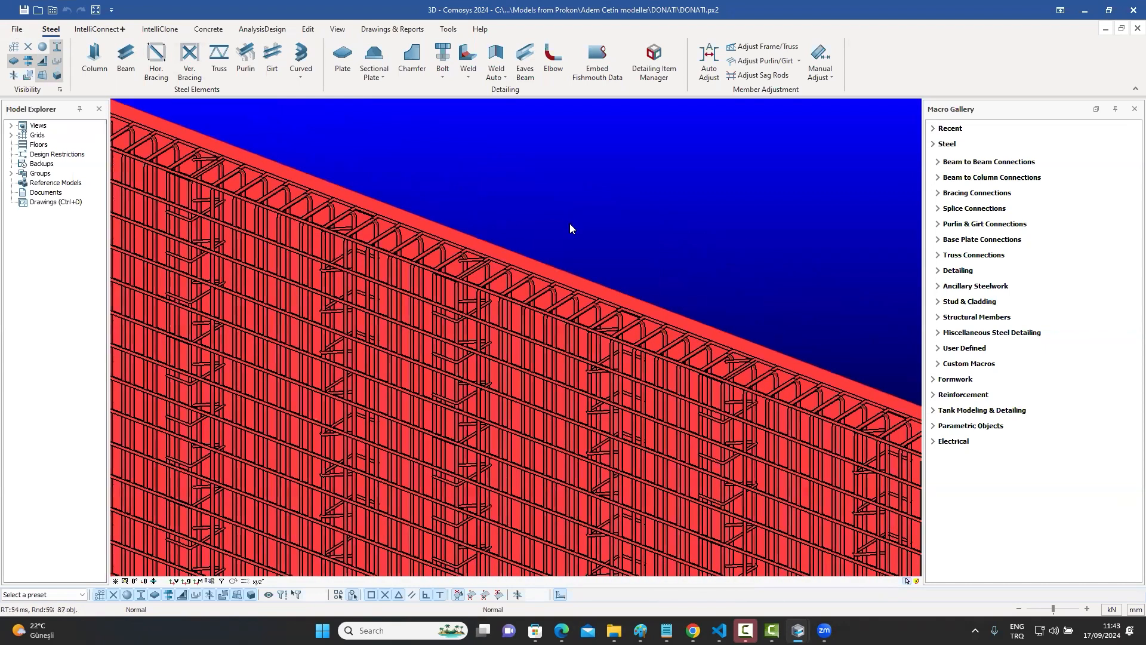
{"action": "key", "text": "Escape"}
Select all objects of the isolated wall and list its rebars by diameter in Grouped Object Selection
{"action": "scroll", "coordinate": [760, 368], "scroll_direction": "down", "scroll_amount": 5}
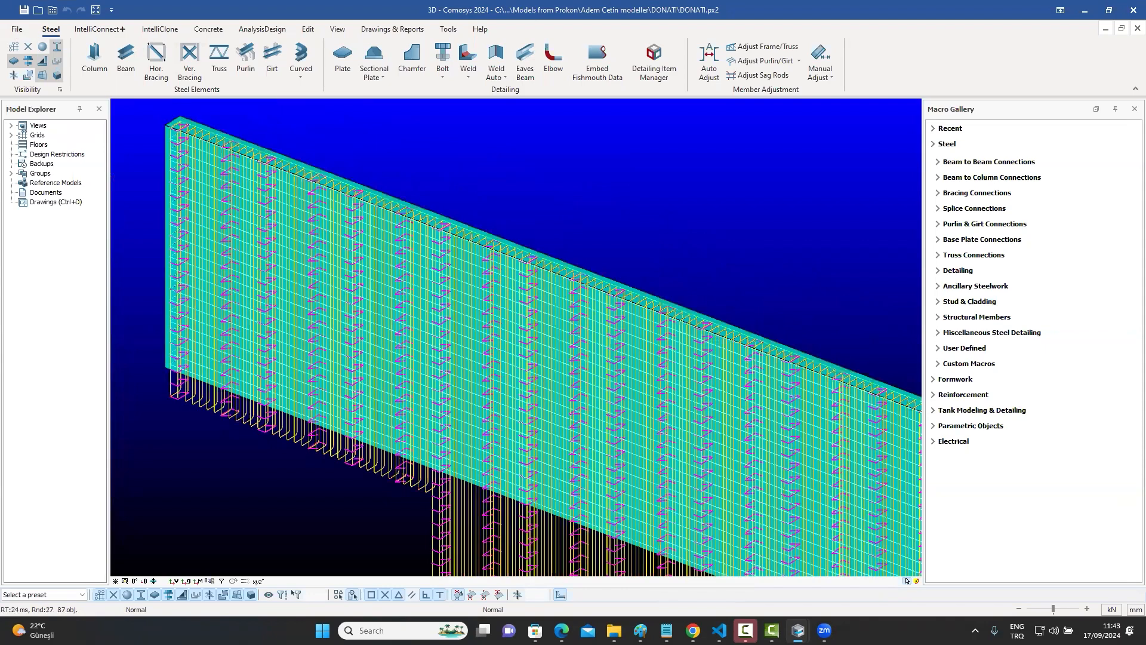
{"action": "scroll", "coordinate": [621, 325], "scroll_direction": "up", "scroll_amount": 6}
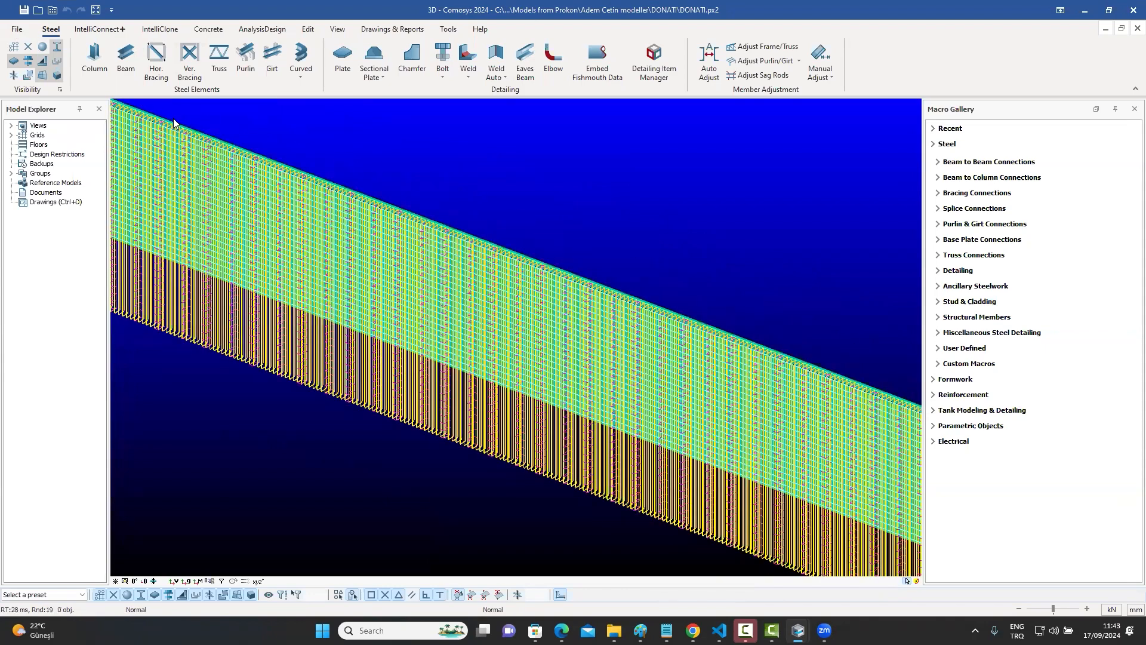
{"action": "scroll", "coordinate": [174, 123], "scroll_direction": "up", "scroll_amount": 2}
{"action": "scroll", "coordinate": [173, 120], "scroll_direction": "down", "scroll_amount": 6}
{"action": "middle_click_drag", "start_coordinate": [675, 213], "coordinate": [519, 178]}
{"action": "key", "text": "ctrl+a"}
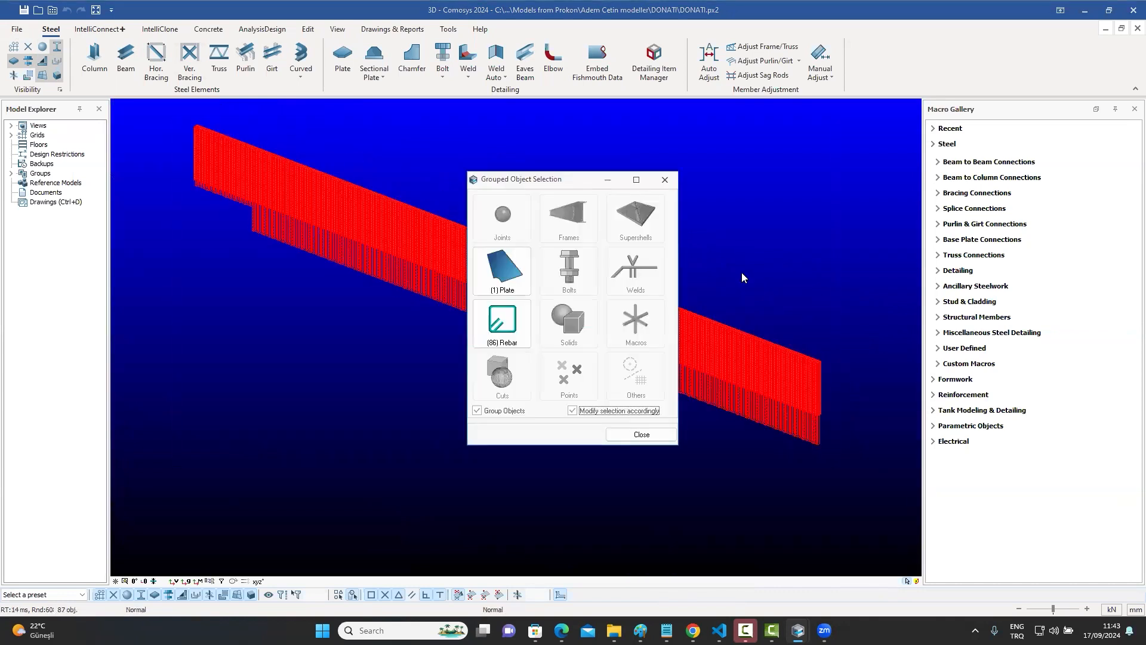
{"action": "left_click", "coordinate": [742, 276]}
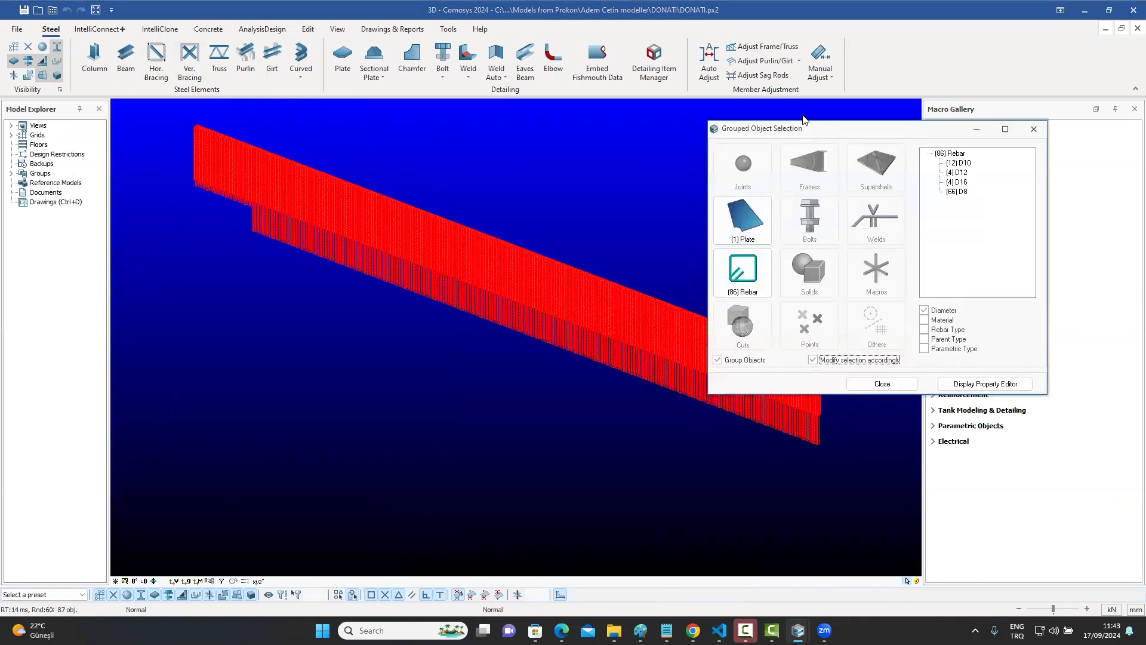
{"action": "left_click_drag", "start_coordinate": [800, 130], "coordinate": [843, 115]}
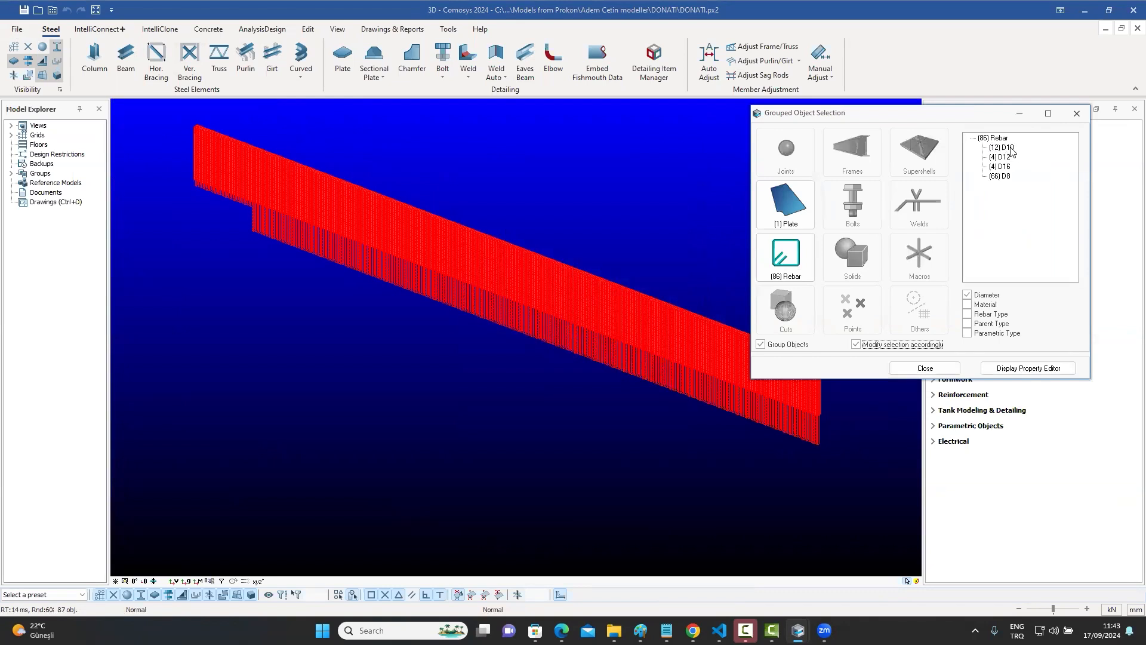
Select the D10 rebar group, inspect the highlighted bars up close in the wall, and switch to the D12 group
{"action": "left_click", "coordinate": [1009, 149]}
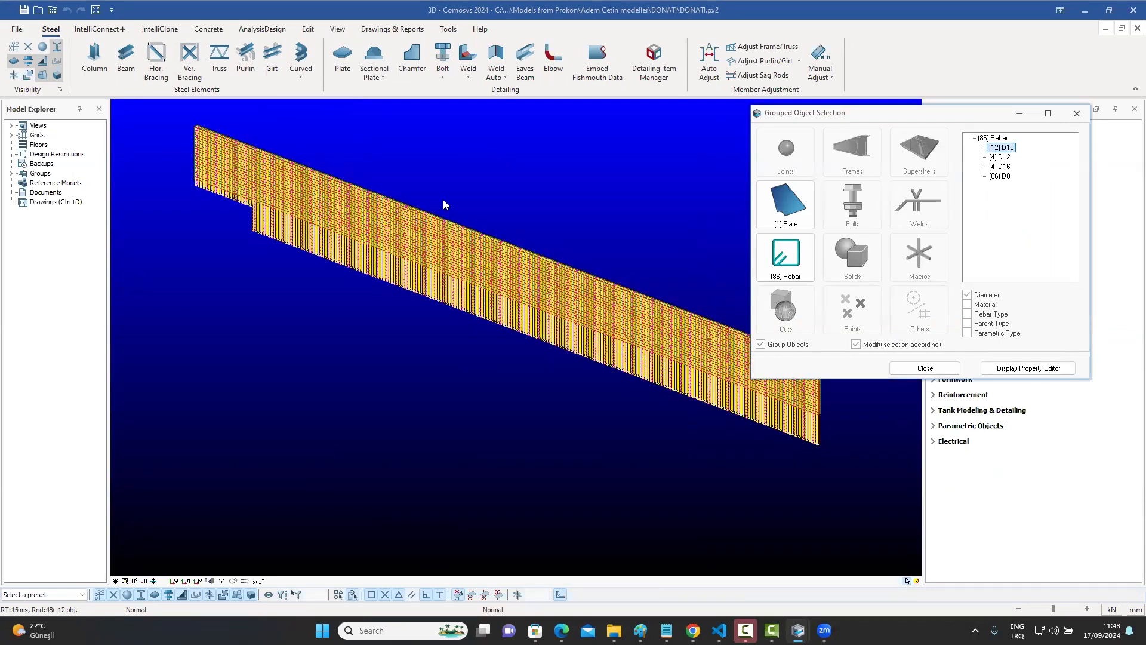
{"action": "scroll", "coordinate": [469, 202], "scroll_direction": "up", "scroll_amount": 5}
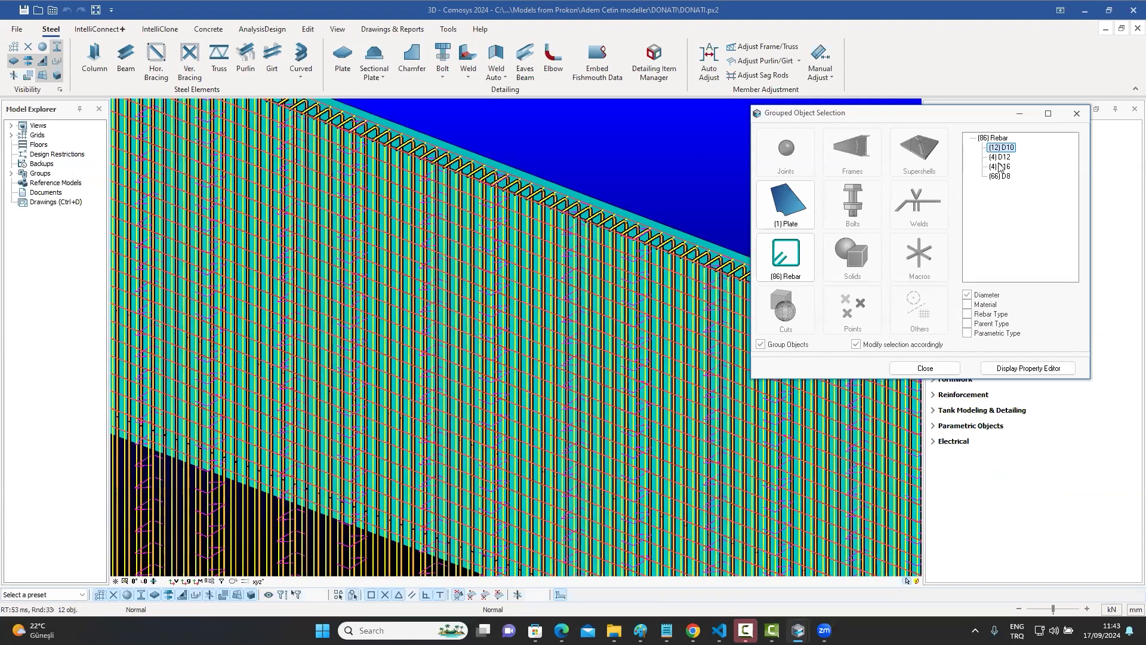
{"action": "scroll", "coordinate": [589, 216], "scroll_direction": "up", "scroll_amount": 4}
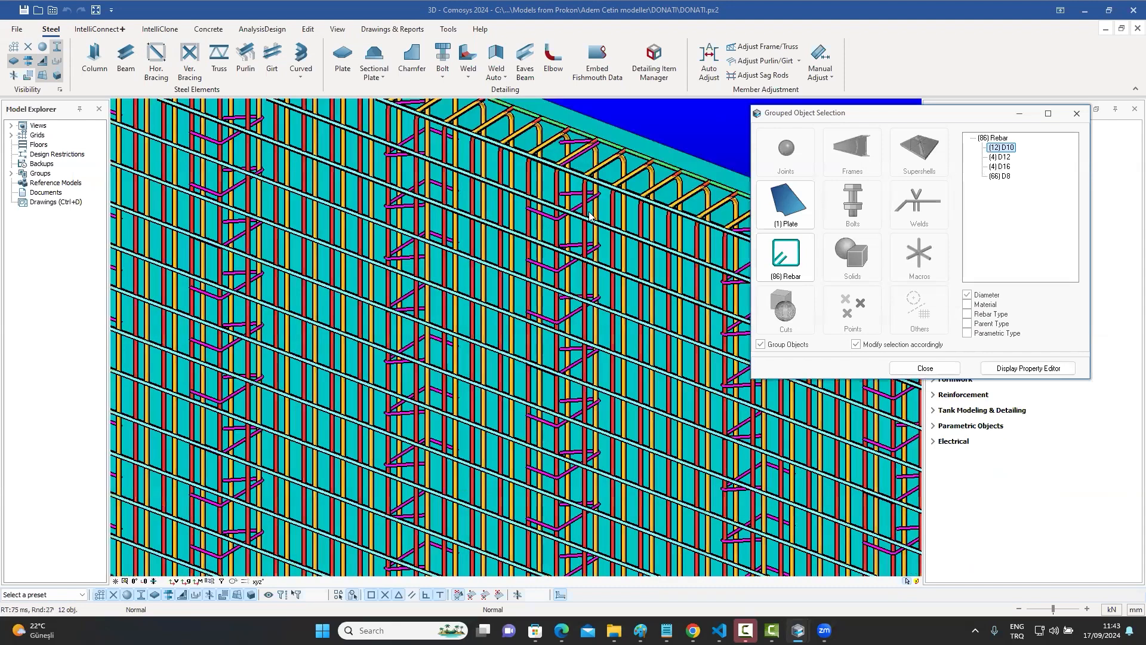
{"action": "scroll", "coordinate": [589, 213], "scroll_direction": "up", "scroll_amount": 3}
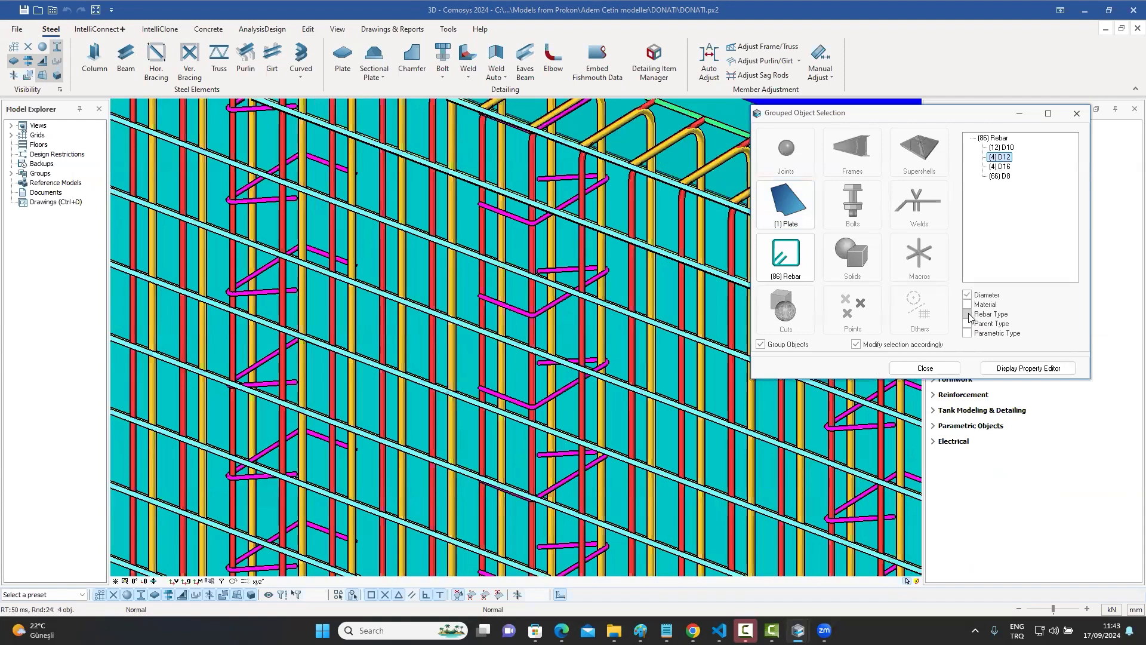
Group the rebars by Rebar Type instead of Diameter, select the Cross Tie group and inspect it in the wall
{"action": "left_click", "coordinate": [968, 315]}
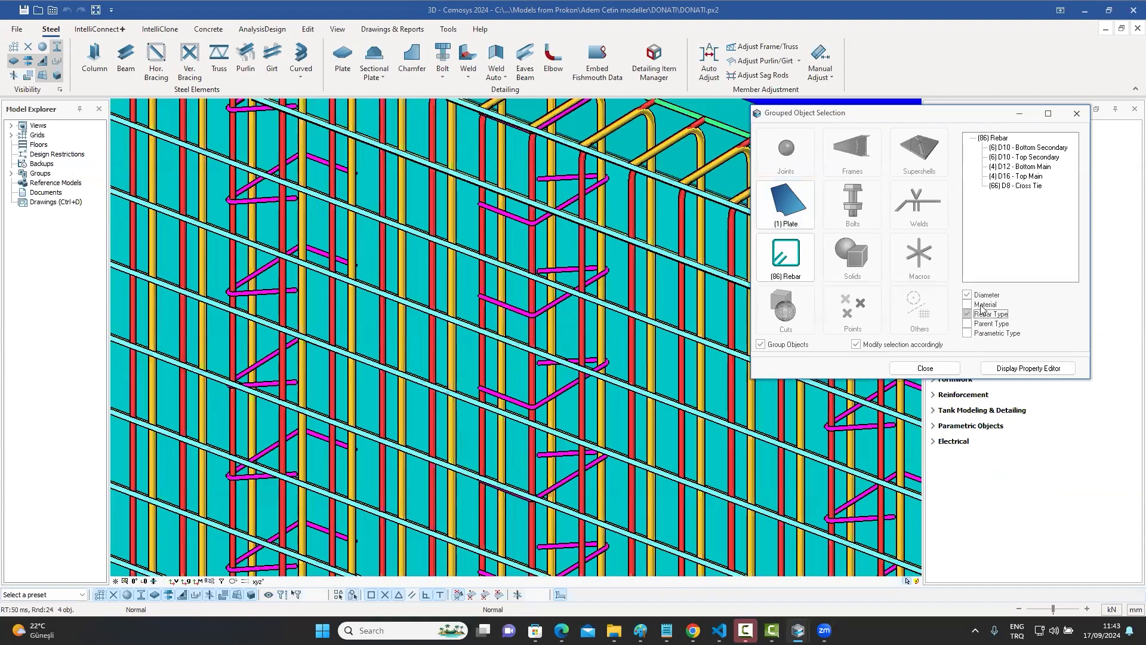
{"action": "left_click", "coordinate": [967, 295]}
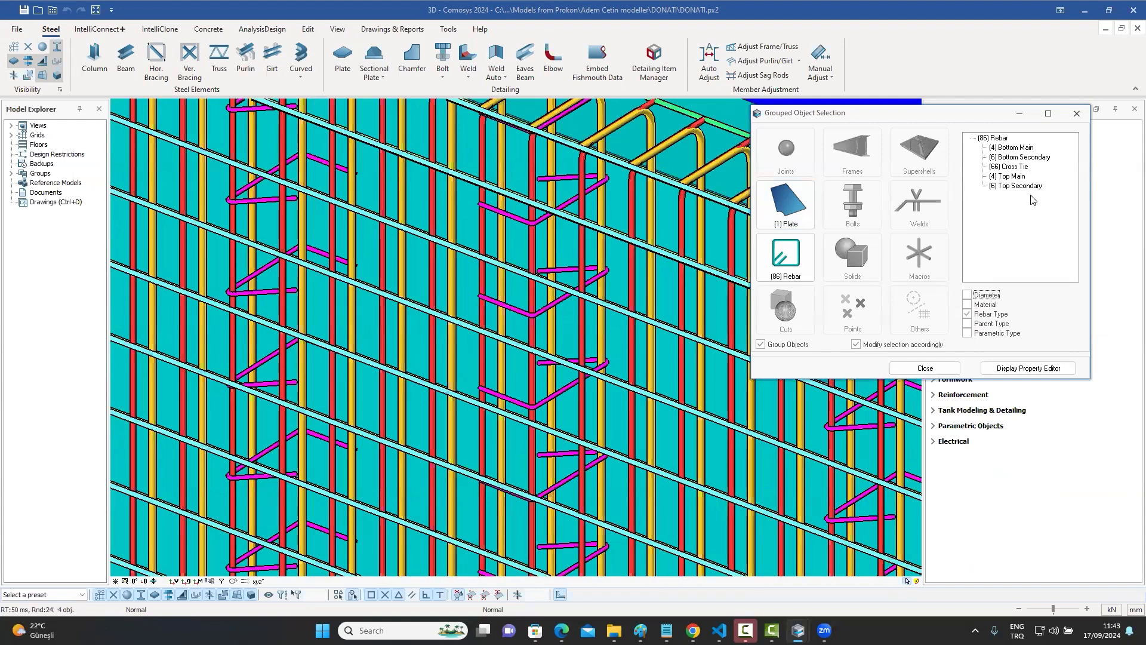
{"action": "left_click", "coordinate": [1013, 169]}
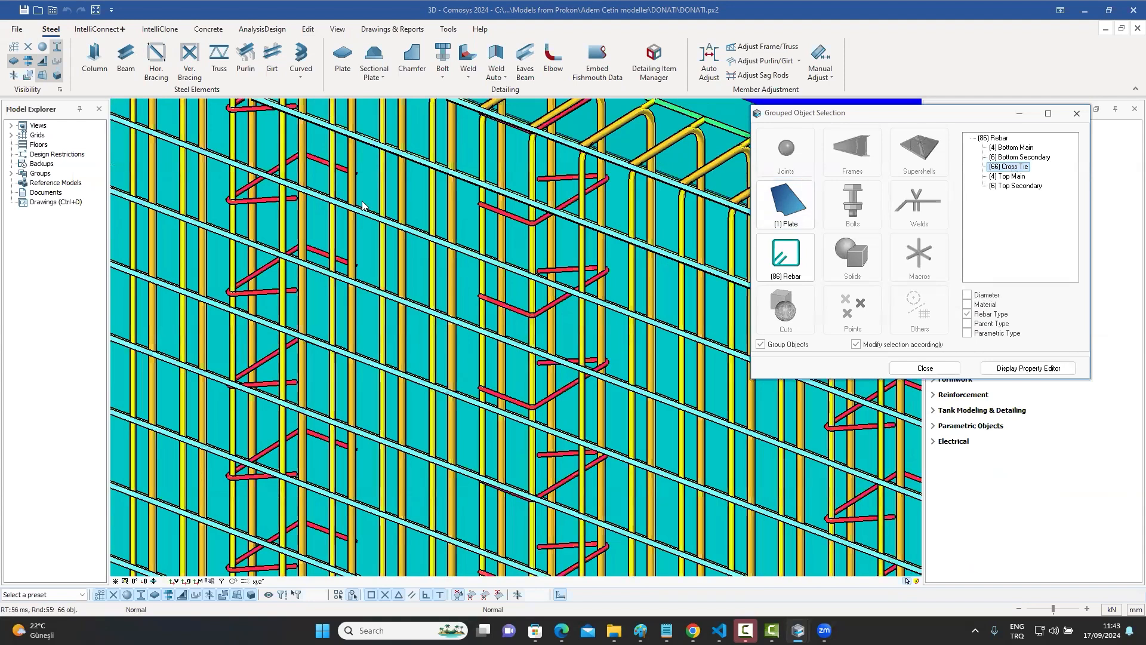
{"action": "scroll", "coordinate": [347, 258], "scroll_direction": "down", "scroll_amount": 2}
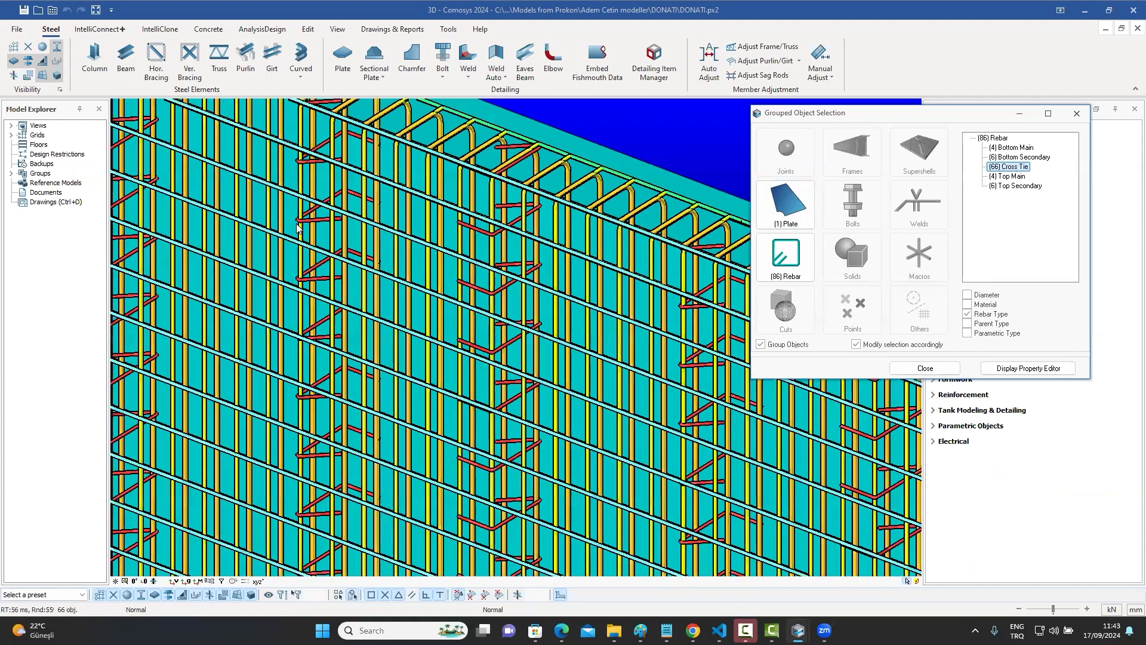
{"action": "scroll", "coordinate": [333, 268], "scroll_direction": "down", "scroll_amount": 2}
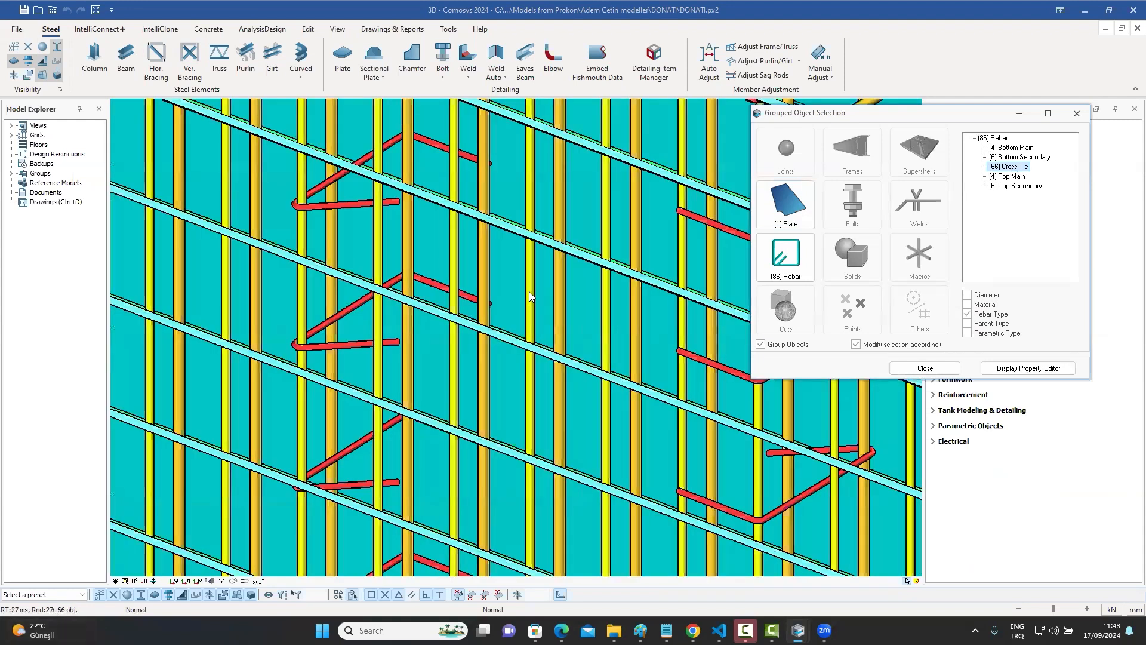
{"action": "scroll", "coordinate": [529, 295], "scroll_direction": "down", "scroll_amount": 3}
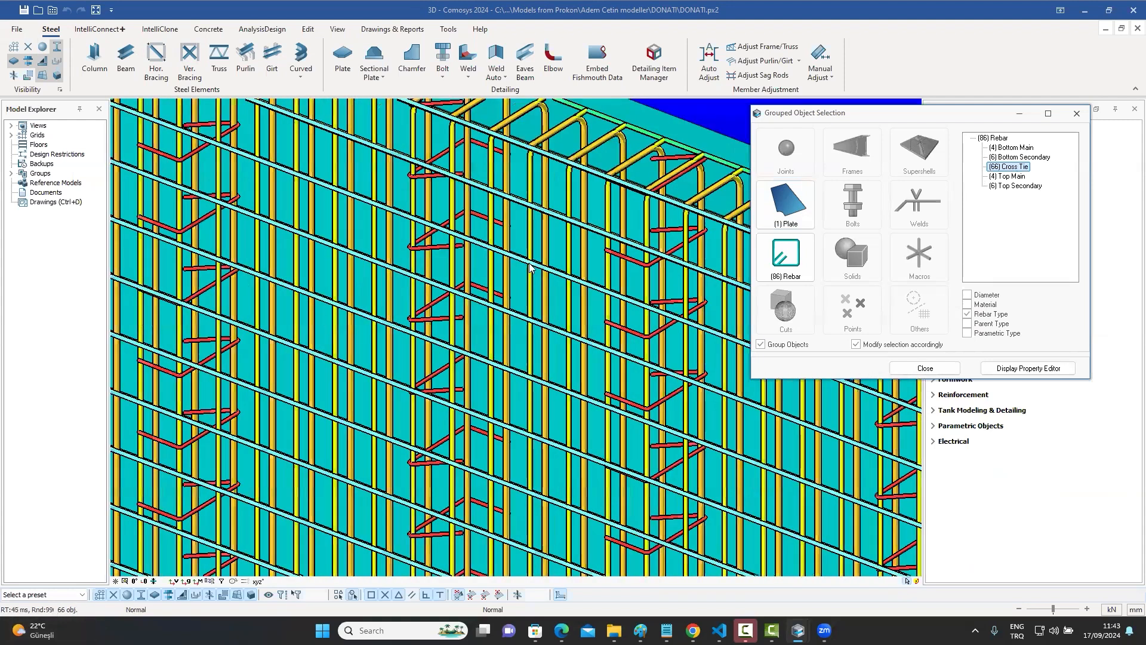
Open the properties of the selected cross ties and set both their diameter and actual diameter to 12
{"action": "scroll", "coordinate": [530, 268], "scroll_direction": "down", "scroll_amount": 1}
{"action": "right_click", "coordinate": [528, 261]}
{"action": "left_click", "coordinate": [546, 263]}
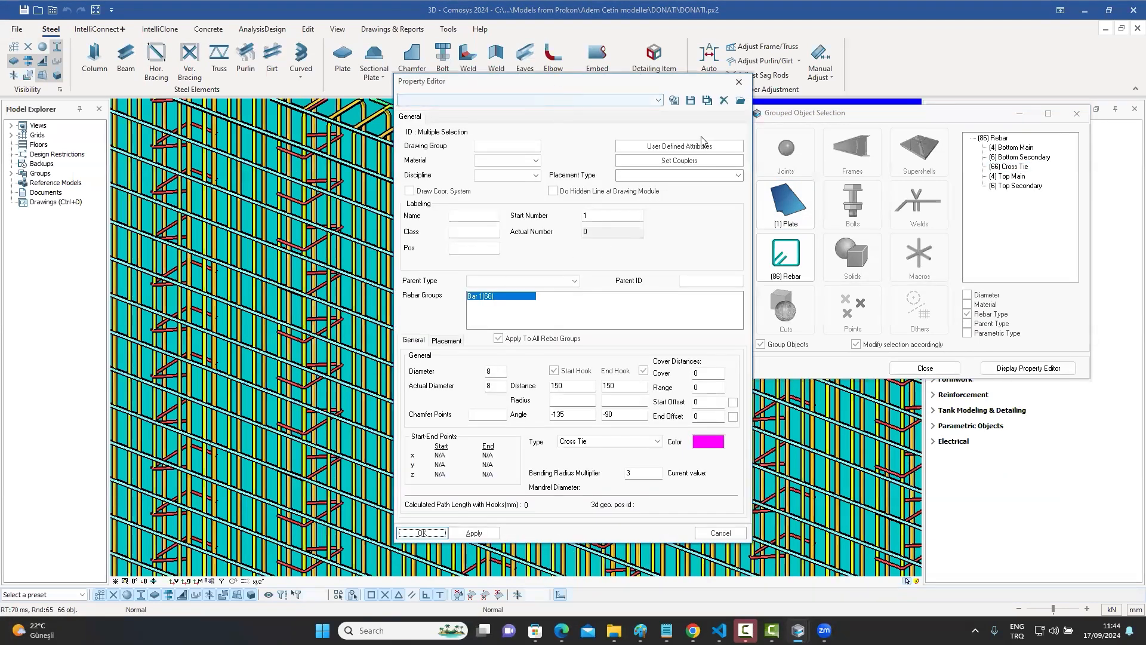
{"action": "left_click_drag", "start_coordinate": [556, 82], "coordinate": [699, 83]}
{"action": "type", "text": "12"}
{"action": "key", "text": "Tab"}
{"action": "type", "text": "12"}
{"action": "left_click", "coordinate": [563, 535]}
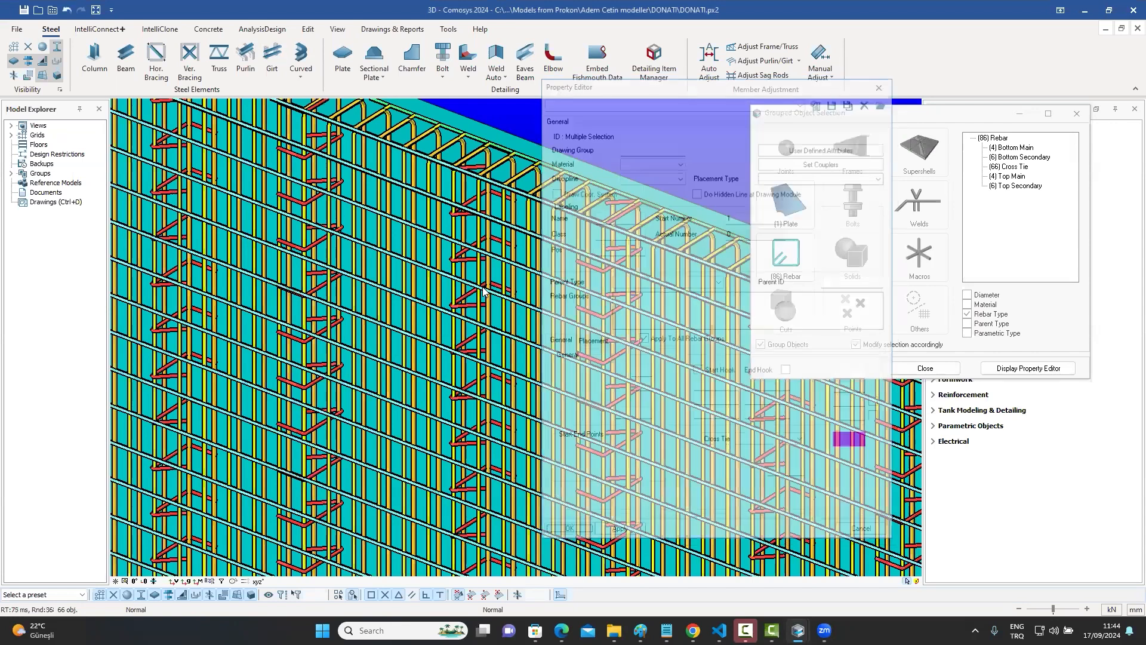
Inspect the modified cross ties up close, close Grouped Object Selection and review them along the whole wall
{"action": "scroll", "coordinate": [484, 293], "scroll_direction": "up", "scroll_amount": 7}
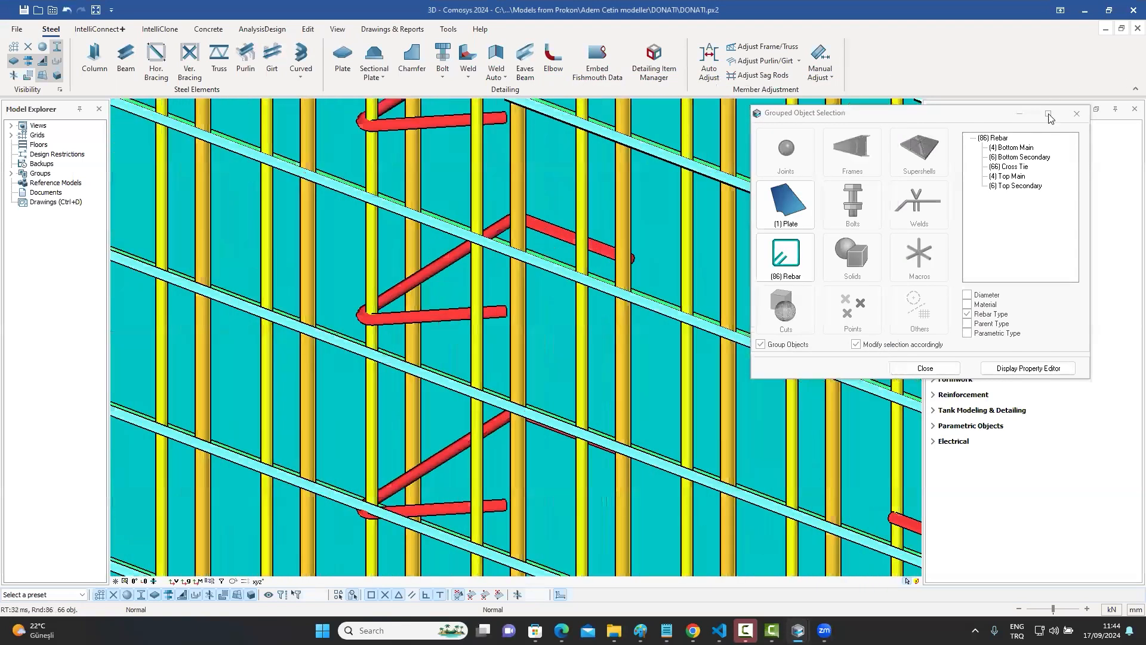
{"action": "left_click", "coordinate": [1077, 113]}
{"action": "scroll", "coordinate": [678, 239], "scroll_direction": "down", "scroll_amount": 2}
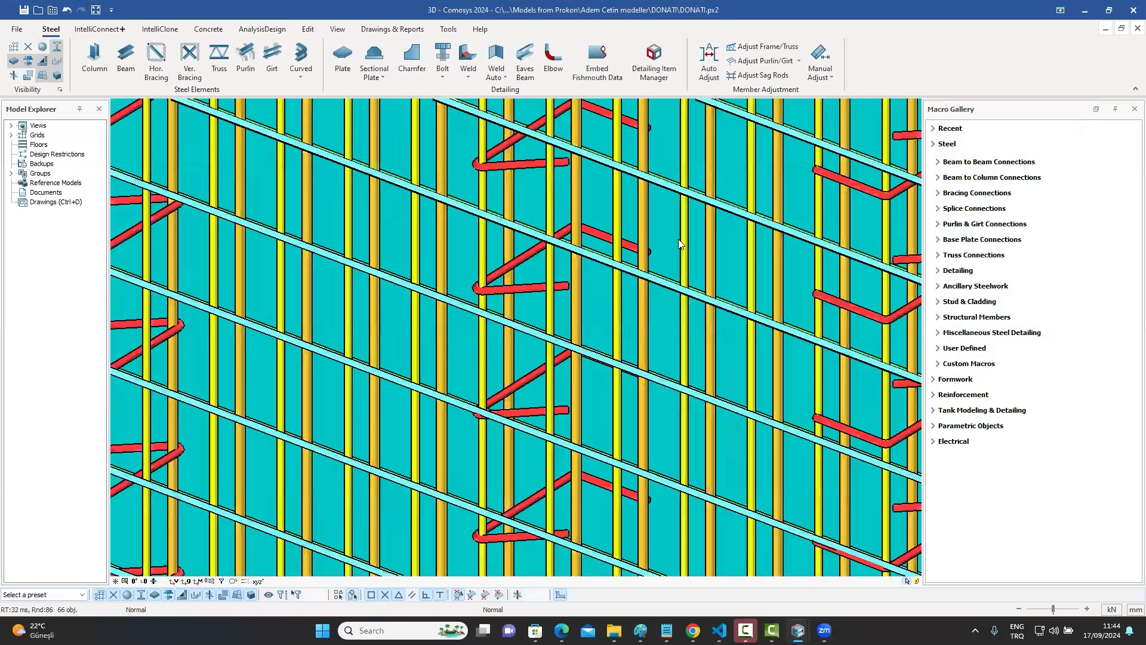
{"action": "scroll", "coordinate": [677, 239], "scroll_direction": "down", "scroll_amount": 2}
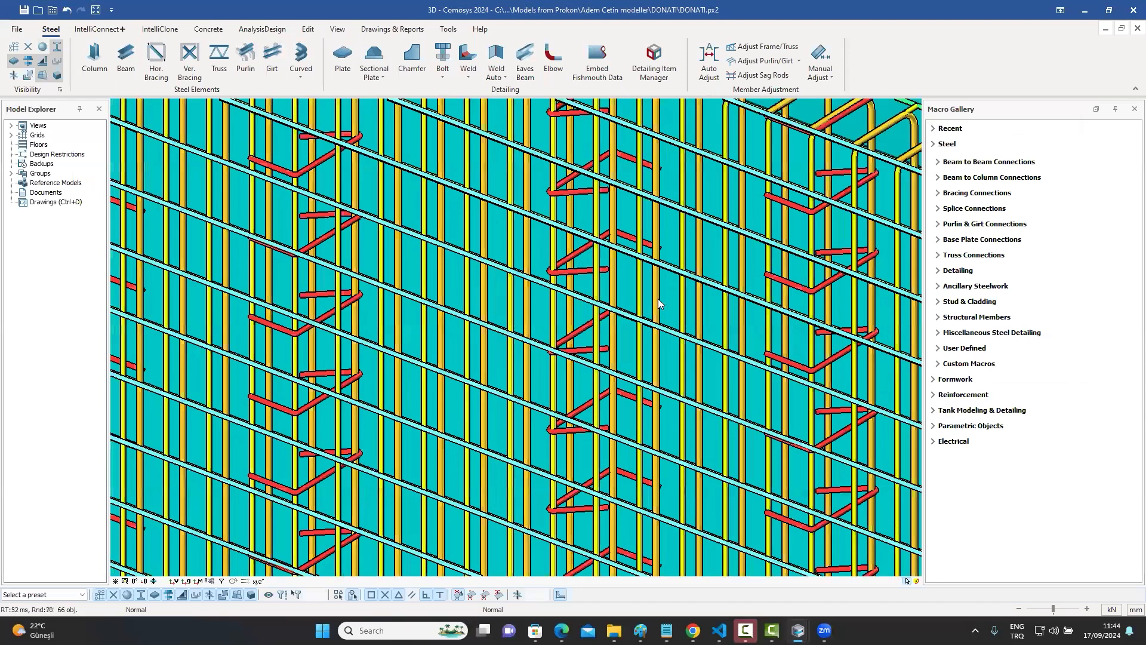
{"action": "scroll", "coordinate": [658, 298], "scroll_direction": "down", "scroll_amount": 3}
{"action": "scroll", "coordinate": [717, 322], "scroll_direction": "down", "scroll_amount": 2}
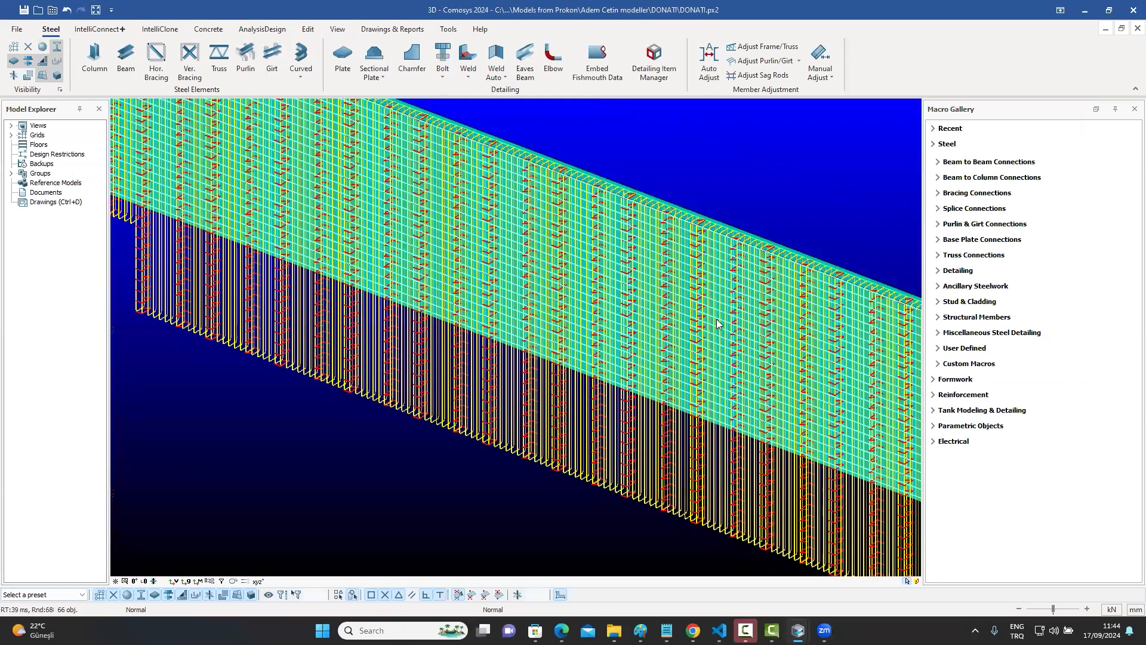
{"action": "middle_click_drag", "start_coordinate": [717, 319], "coordinate": [717, 319]}
{"action": "scroll", "coordinate": [717, 322], "scroll_direction": "down", "scroll_amount": 3}
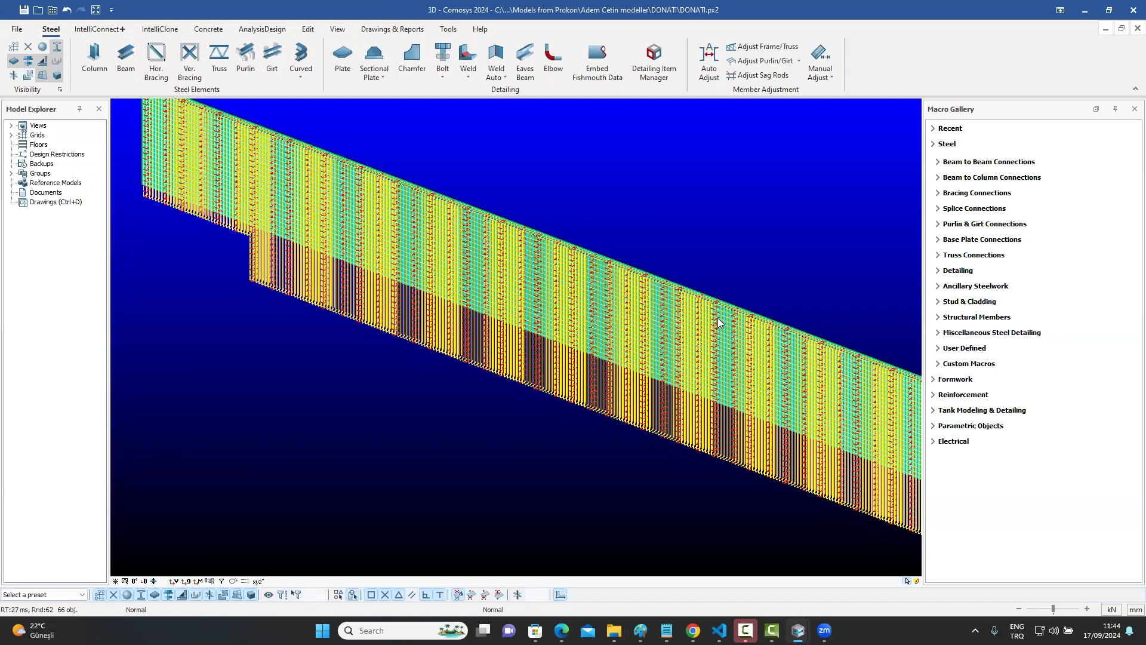
Open the recent project Electrical building.px2 without saving the DONATI changes, and view the building from another side
{"action": "left_click", "coordinate": [16, 30]}
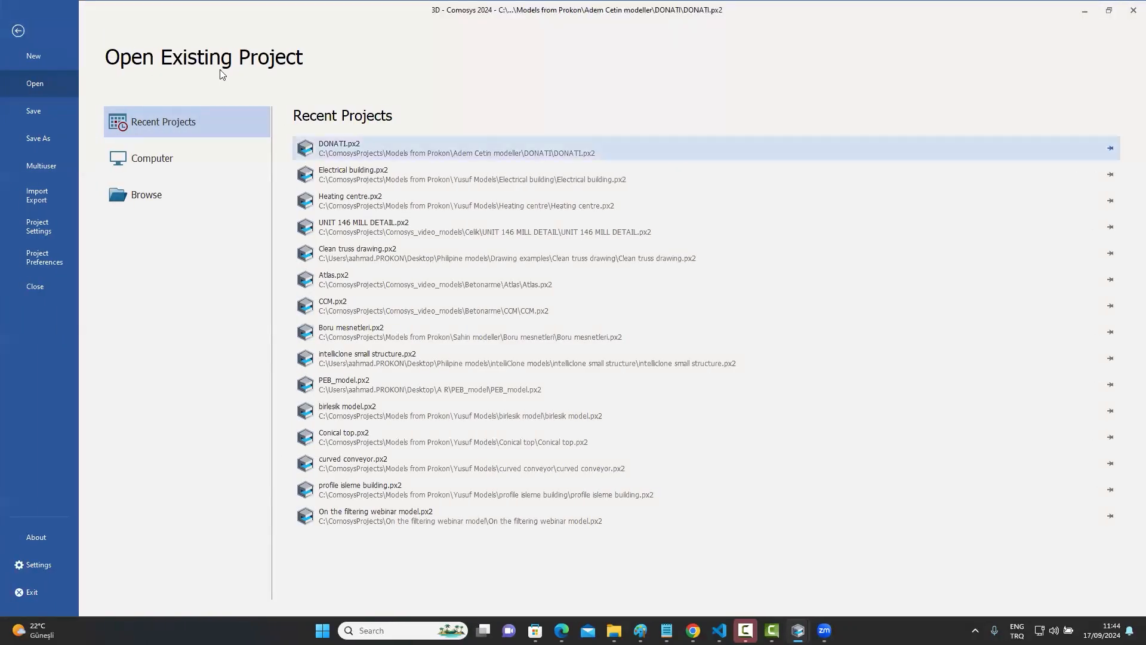
{"action": "left_click", "coordinate": [367, 178]}
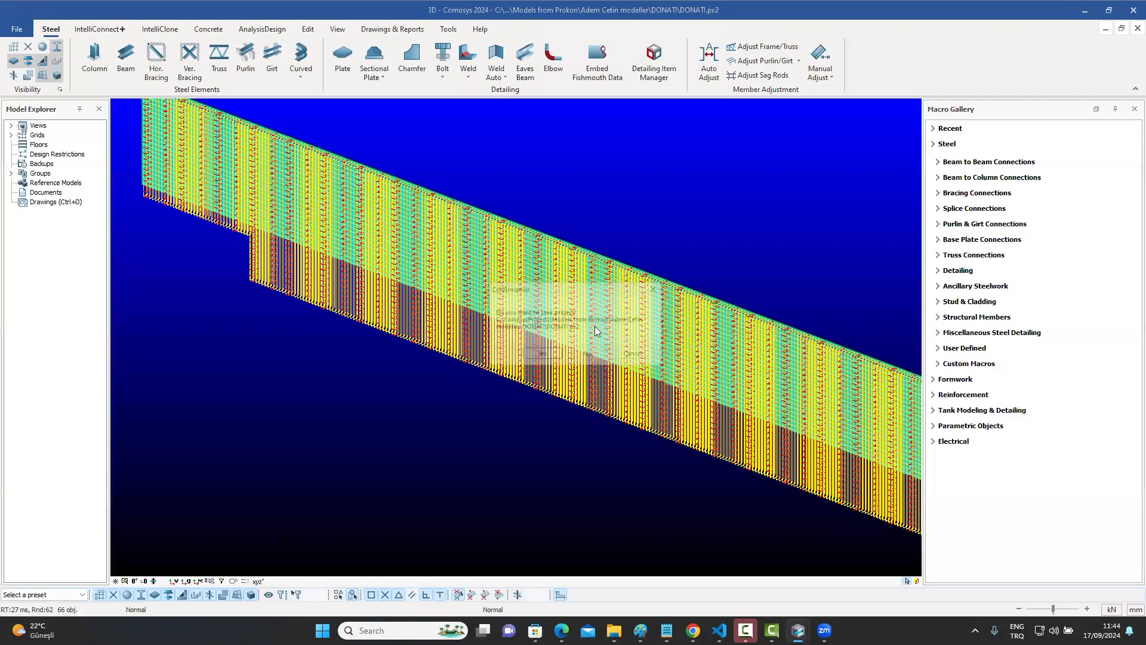
{"action": "left_click", "coordinate": [593, 355]}
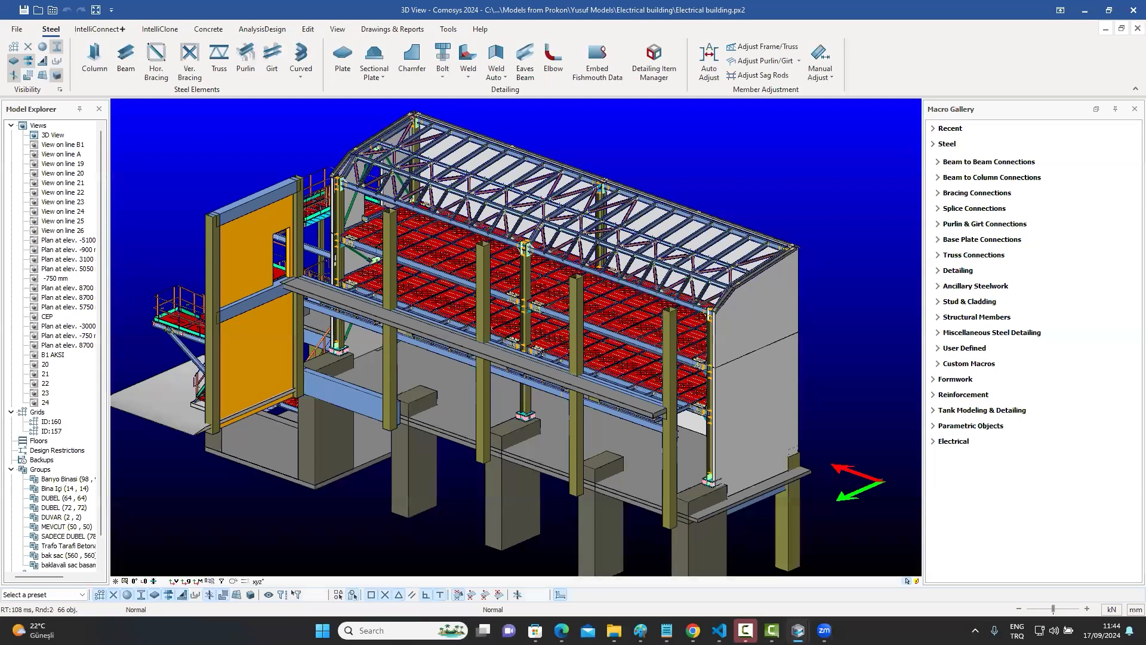
{"action": "scroll", "coordinate": [597, 305], "scroll_direction": "up", "scroll_amount": 1}
{"action": "scroll", "coordinate": [597, 304], "scroll_direction": "down", "scroll_amount": 3}
{"action": "middle_click_drag", "start_coordinate": [597, 304], "coordinate": [774, 229]}
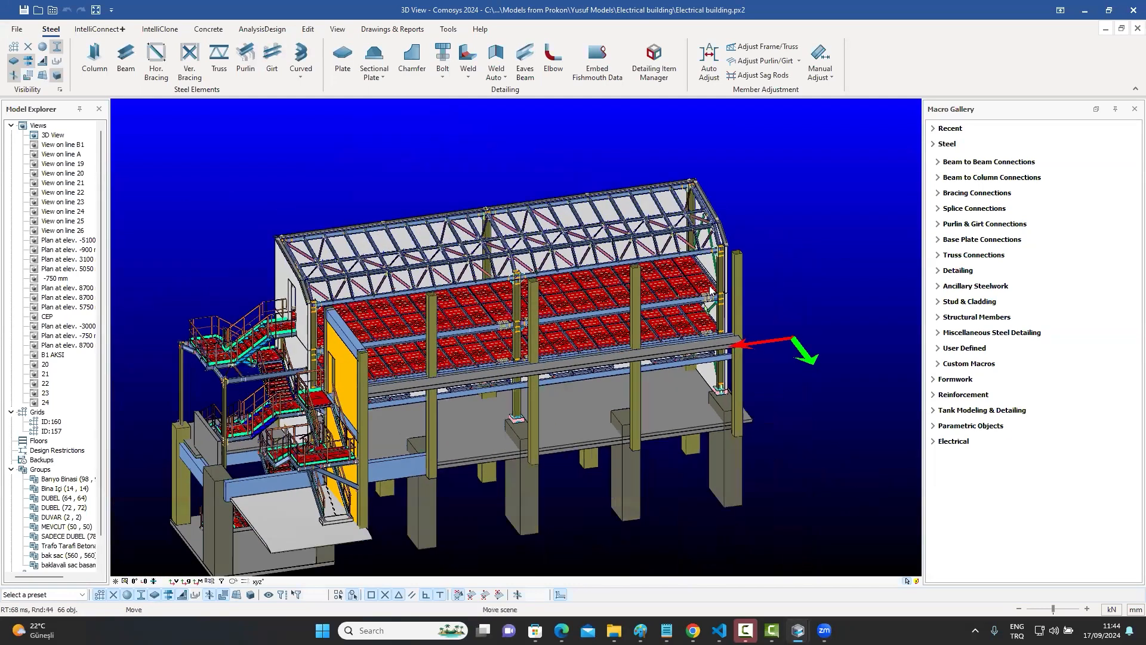
Inspect the building's roof trusses and their bracing connections up close, selecting one longitudinal roof beam
{"action": "middle_click_drag", "start_coordinate": [710, 286], "coordinate": [761, 239]}
{"action": "mouse_move", "coordinate": [707, 287]}
{"action": "middle_mouse_down"}
{"action": "mouse_move", "coordinate": [738, 257]}
{"action": "mouse_move", "coordinate": [720, 277]}
{"action": "middle_mouse_up"}
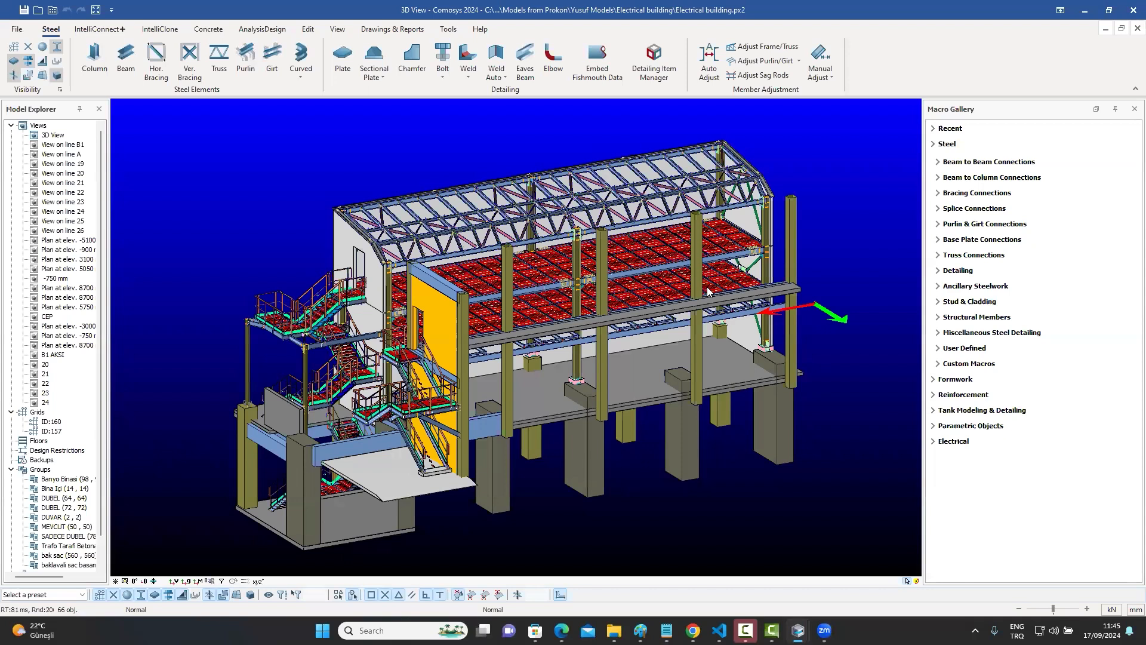
{"action": "middle_click_drag", "start_coordinate": [652, 279], "coordinate": [649, 291]}
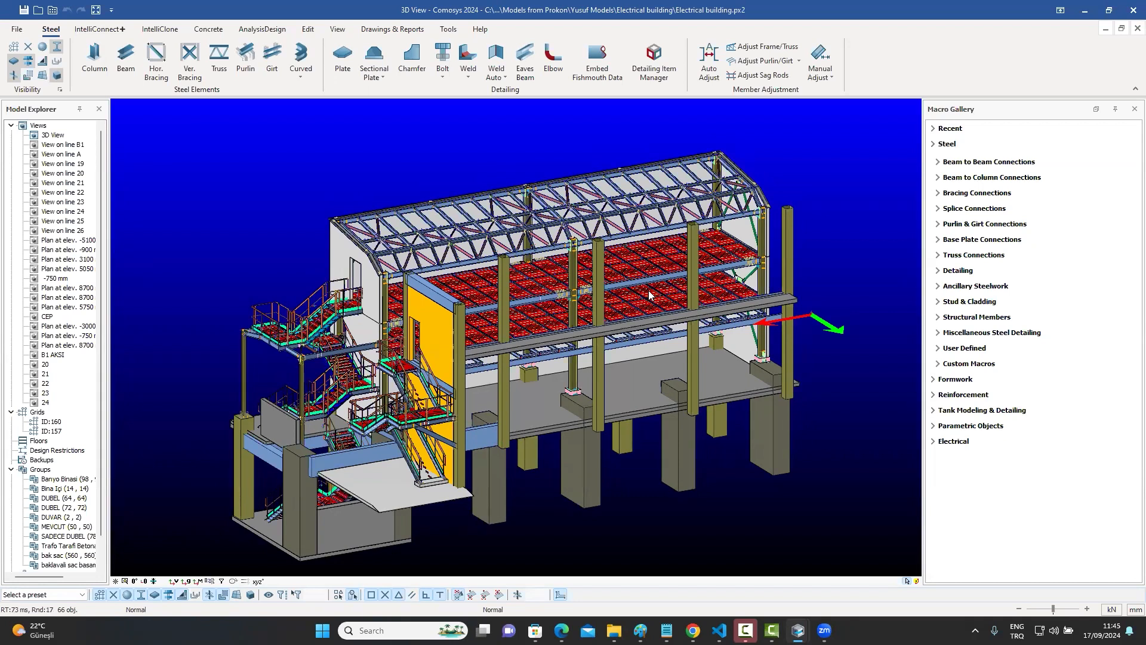
{"action": "scroll", "coordinate": [659, 289], "scroll_direction": "up", "scroll_amount": 5}
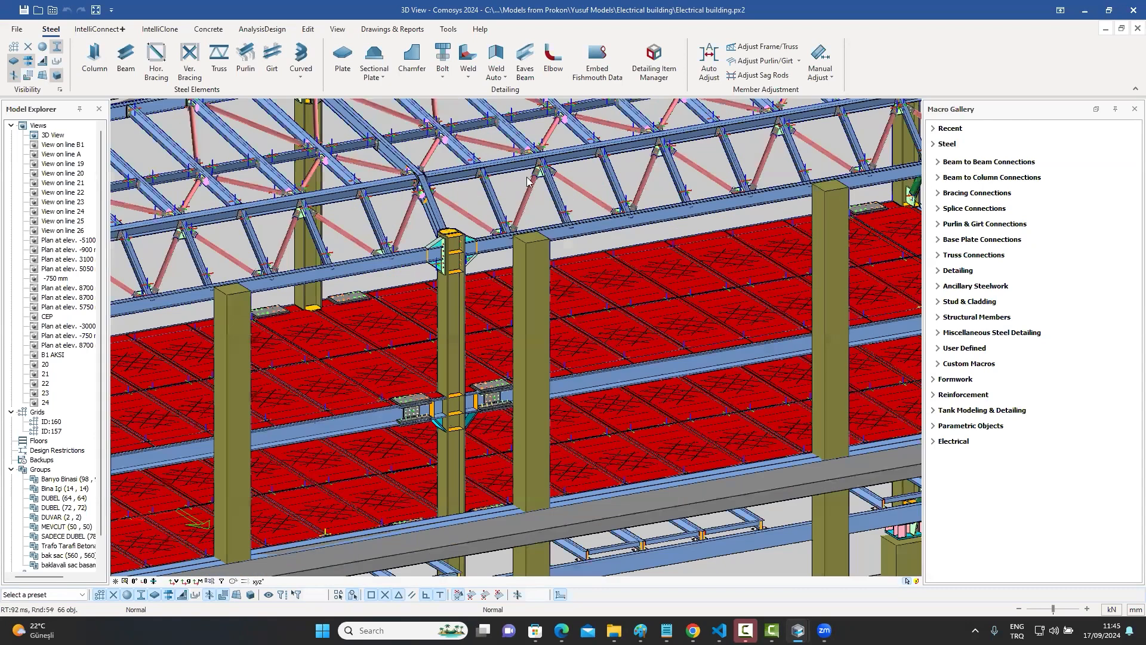
{"action": "scroll", "coordinate": [528, 181], "scroll_direction": "up", "scroll_amount": 4}
{"action": "scroll", "coordinate": [566, 234], "scroll_direction": "down", "scroll_amount": 2}
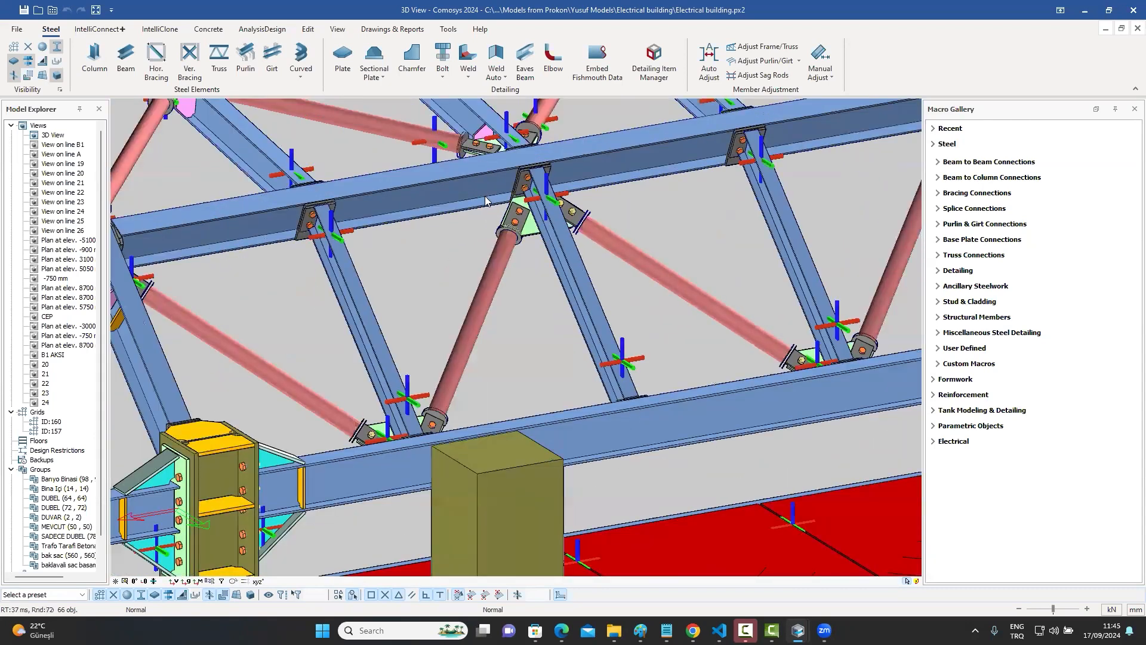
{"action": "scroll", "coordinate": [485, 196], "scroll_direction": "down", "scroll_amount": 1}
{"action": "left_click", "coordinate": [487, 196]}
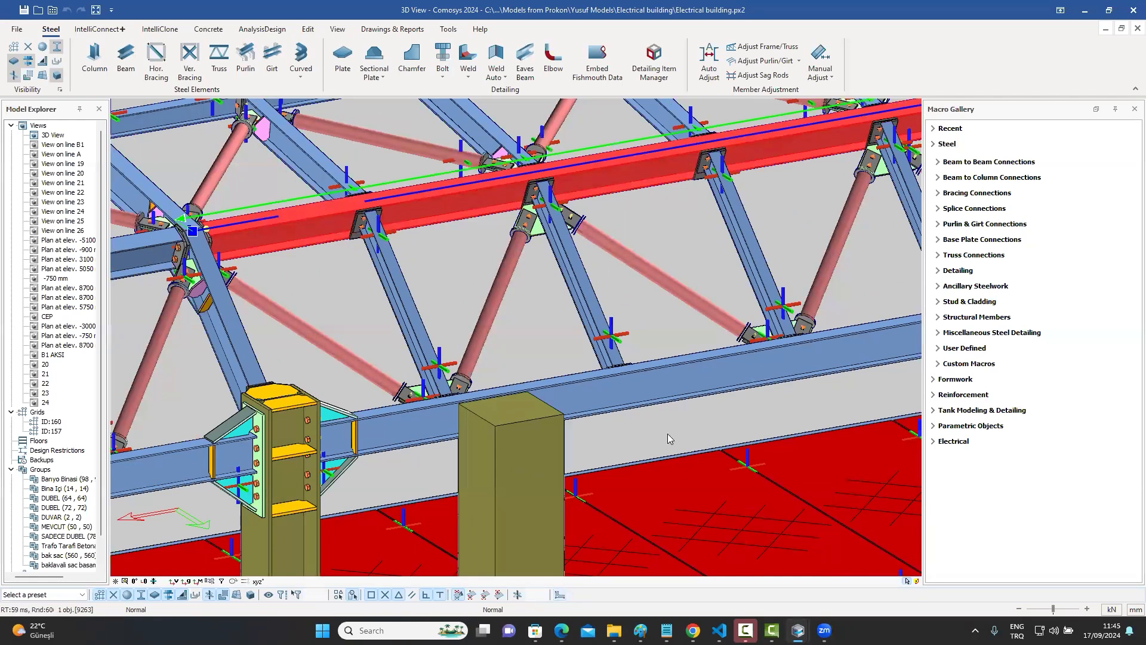
Deselect the roof beam, review the bracing along the roof, and return to an overall view of the building
{"action": "scroll", "coordinate": [667, 433], "scroll_direction": "down", "scroll_amount": 1}
{"action": "scroll", "coordinate": [446, 218], "scroll_direction": "down", "scroll_amount": 5}
{"action": "left_click", "coordinate": [683, 380]}
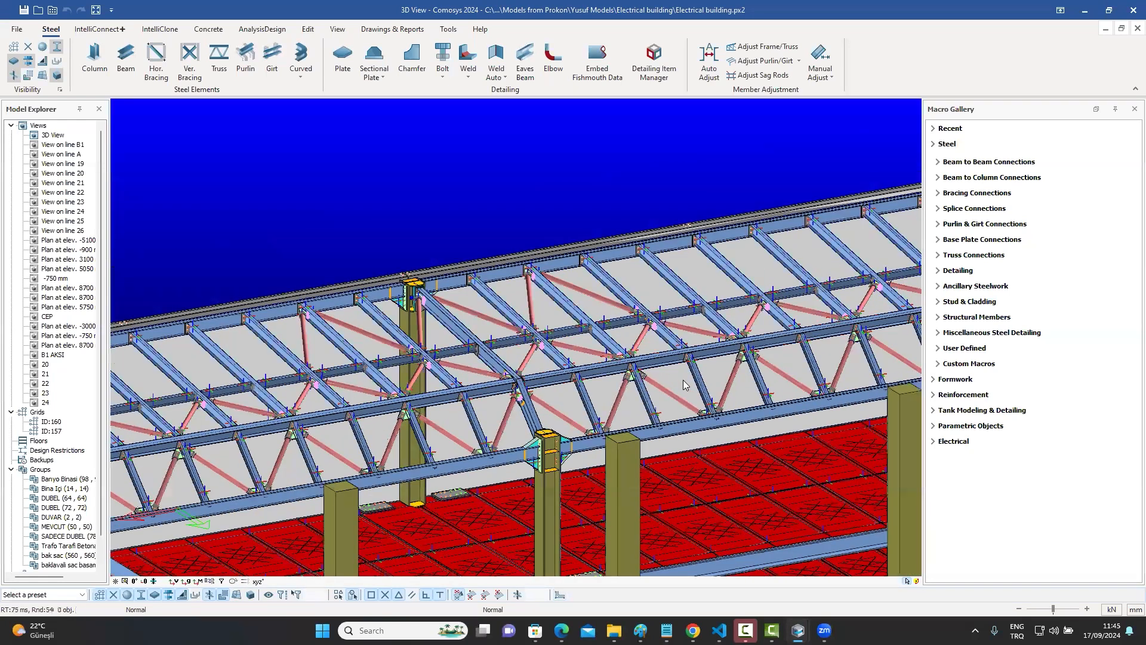
{"action": "scroll", "coordinate": [687, 383], "scroll_direction": "up", "scroll_amount": 1}
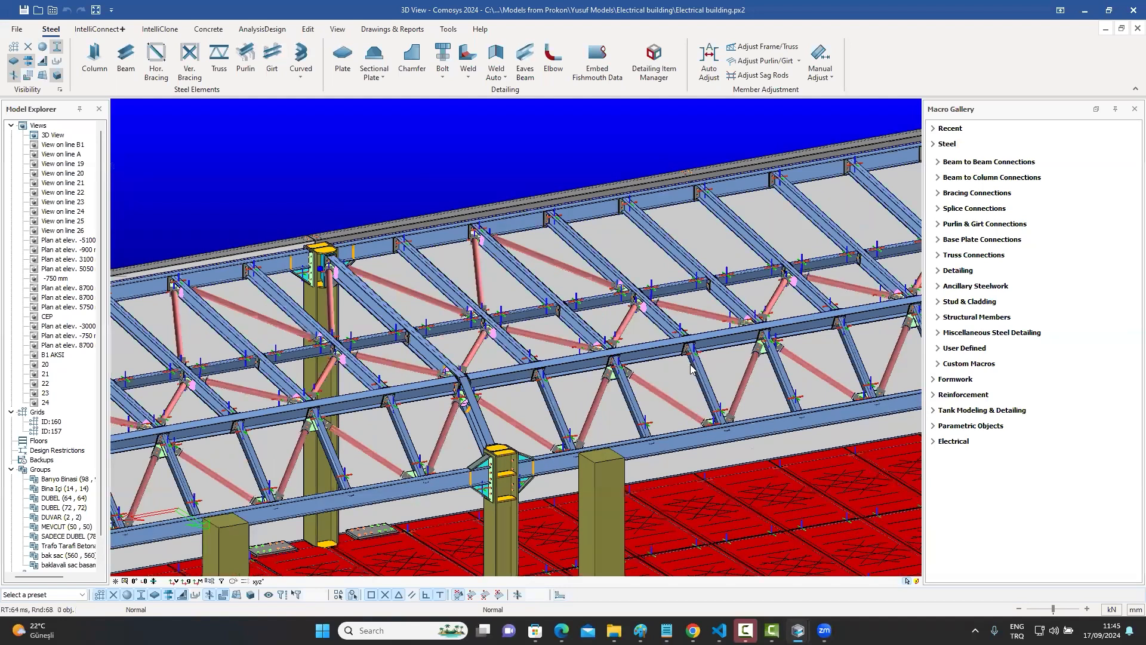
{"action": "middle_click_drag", "start_coordinate": [690, 369], "coordinate": [658, 350]}
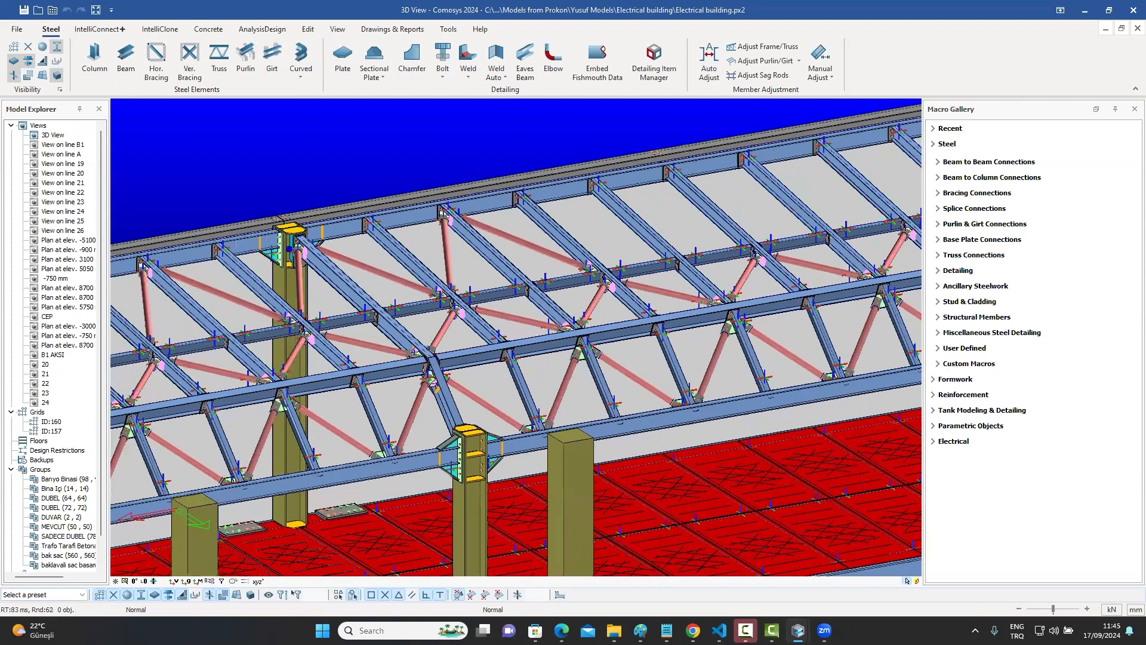
{"action": "scroll", "coordinate": [648, 349], "scroll_direction": "down", "scroll_amount": 7}
{"action": "middle_click_drag", "start_coordinate": [791, 437], "coordinate": [766, 292]}
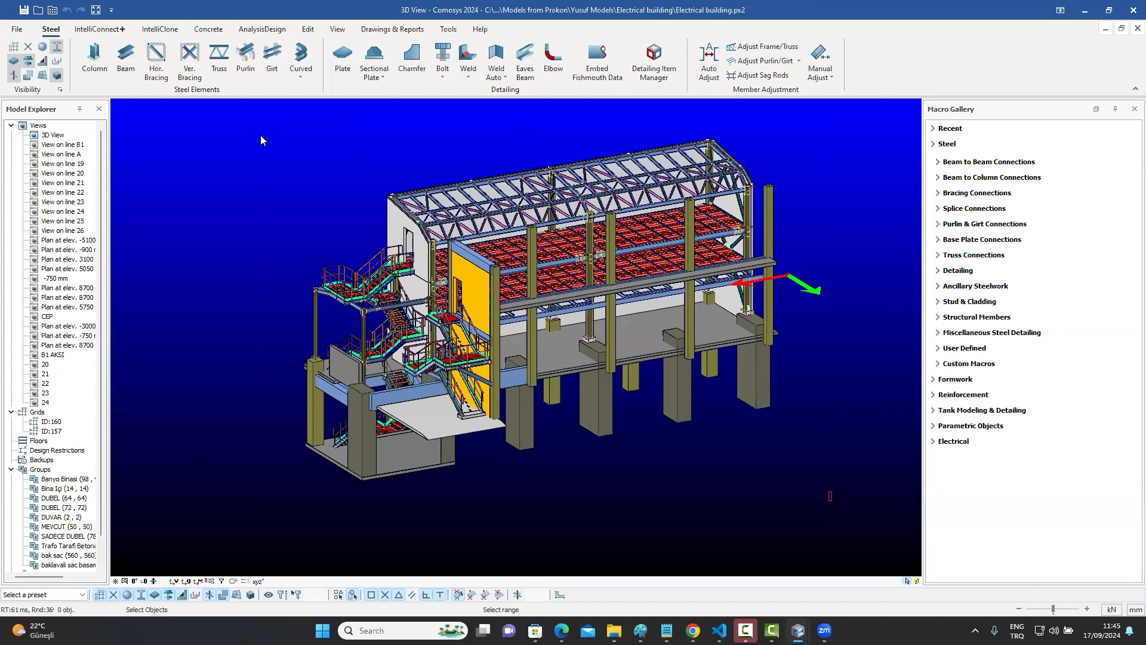
Select the whole model, start Grouped Object Selection, and select the Bolted Gusset Plate Connection Macro group among the macros
{"action": "key", "text": "ctrl+a"}
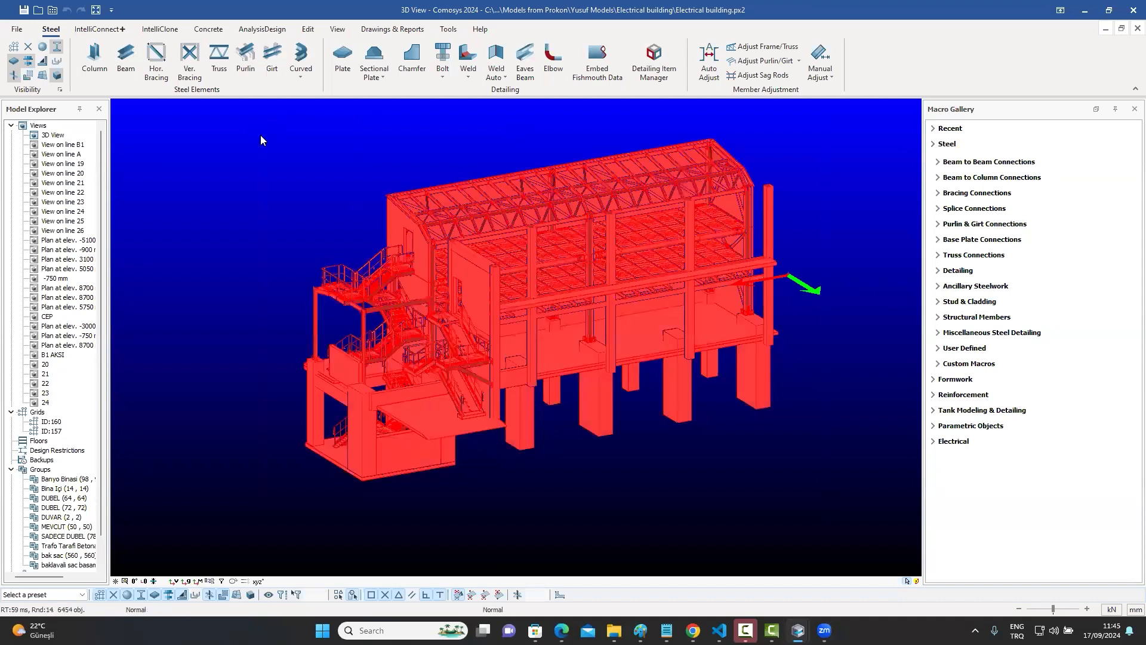
{"action": "key", "text": "space"}
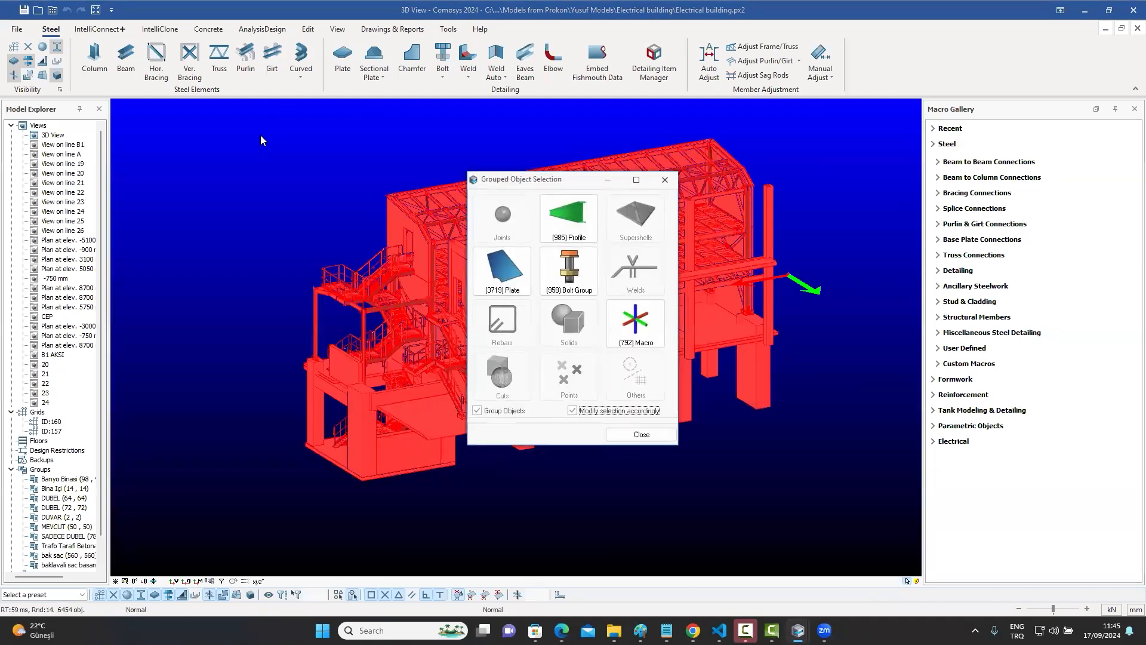
{"action": "left_click_drag", "start_coordinate": [532, 177], "coordinate": [826, 123]}
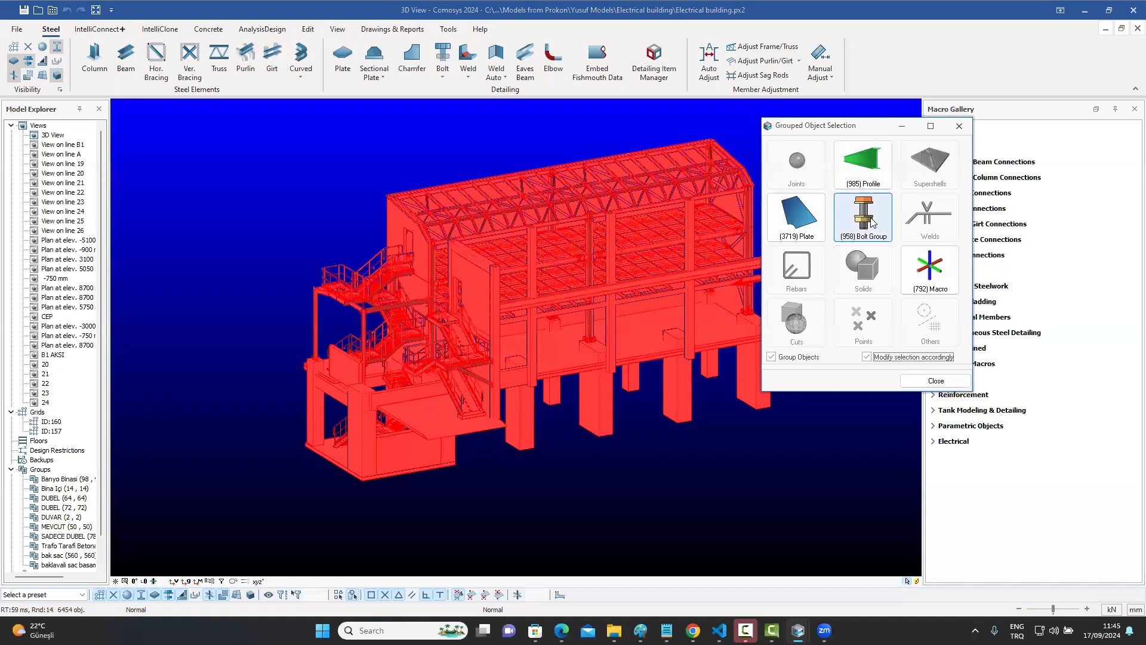
{"action": "left_click", "coordinate": [927, 274]}
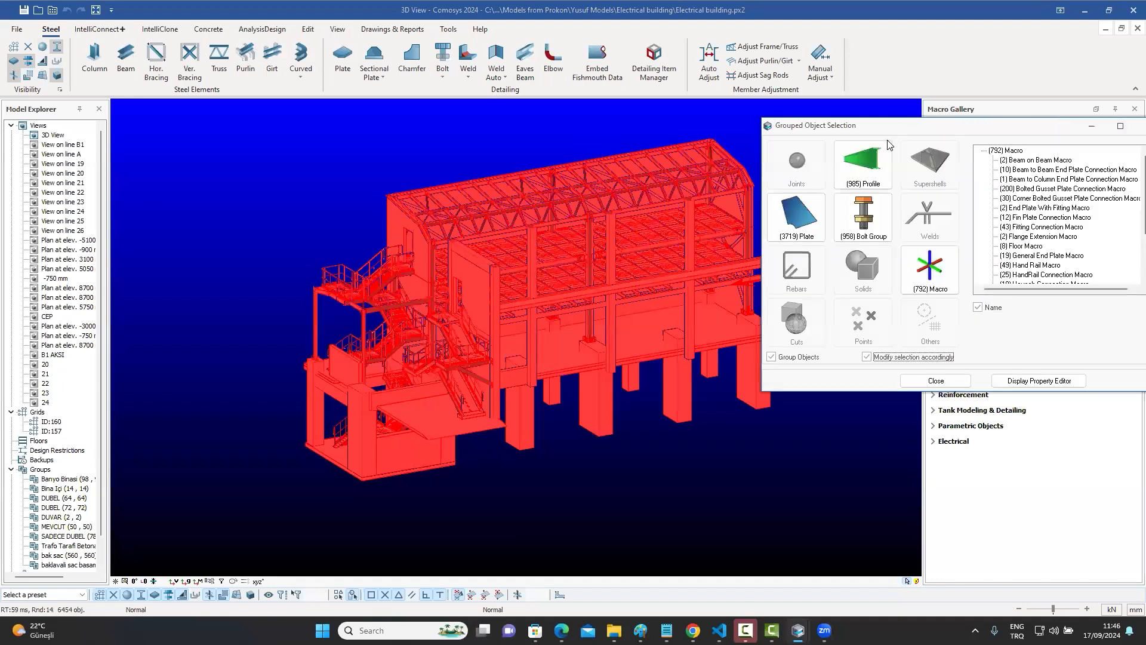
{"action": "left_click_drag", "start_coordinate": [884, 131], "coordinate": [737, 115]}
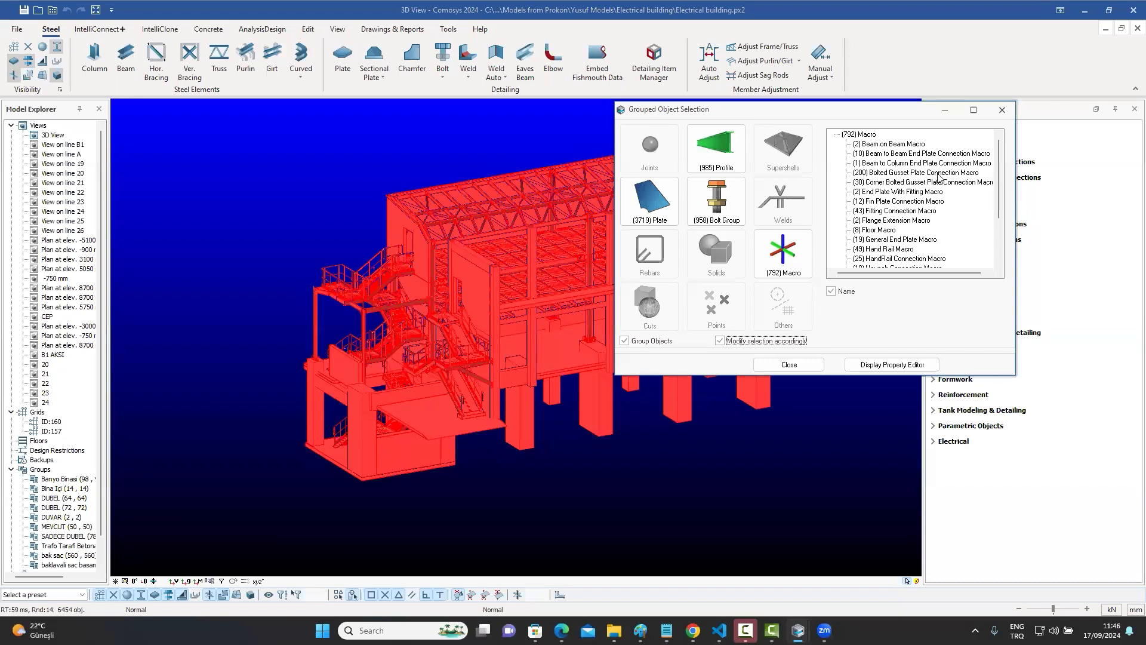
{"action": "left_click", "coordinate": [900, 174]}
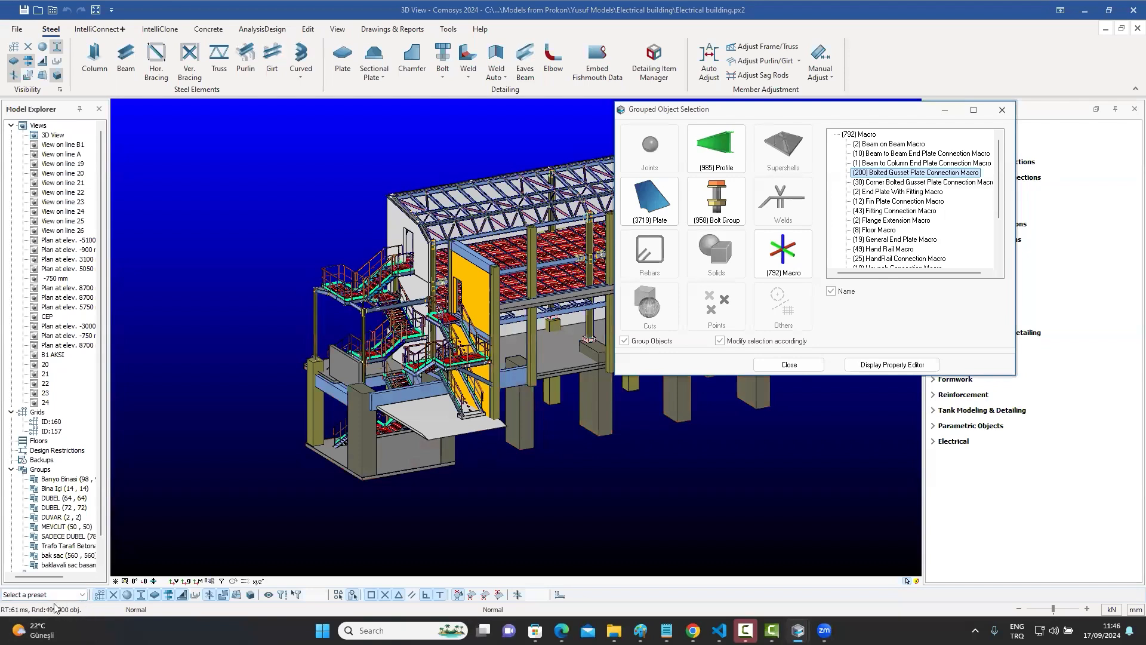
Open the Macro Selection Group for the bolted gusset plate macros and expand its HEB300 main beam group
{"action": "middle_click_drag", "start_coordinate": [488, 380], "coordinate": [327, 392]}
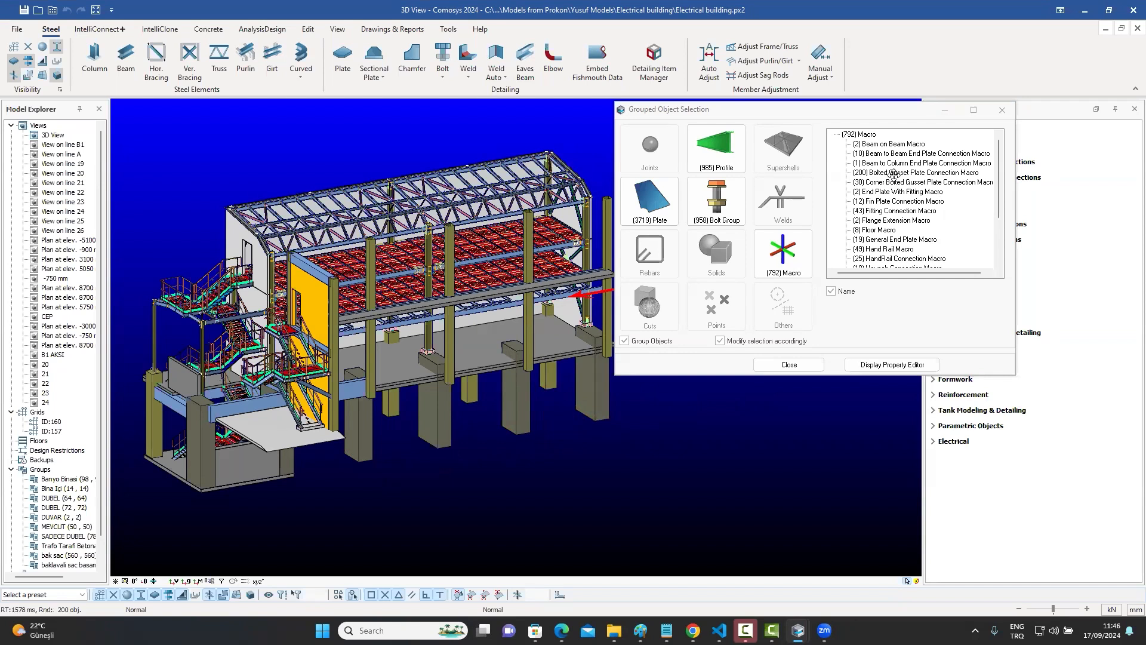
{"action": "double_click", "coordinate": [894, 173]}
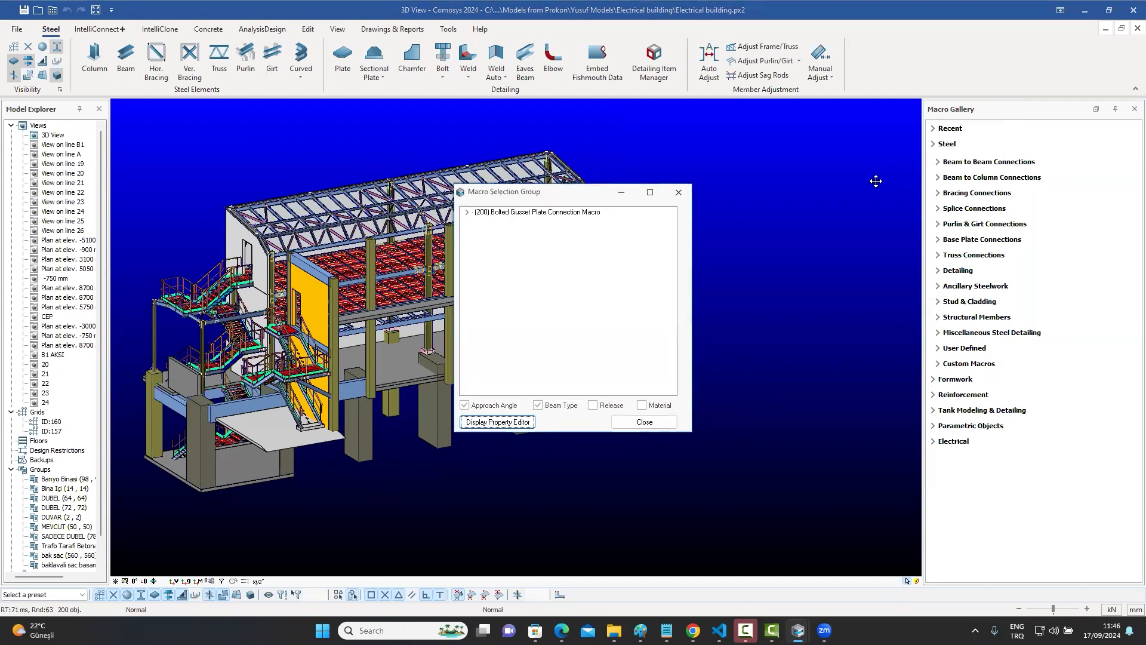
{"action": "left_click_drag", "start_coordinate": [576, 194], "coordinate": [810, 151]}
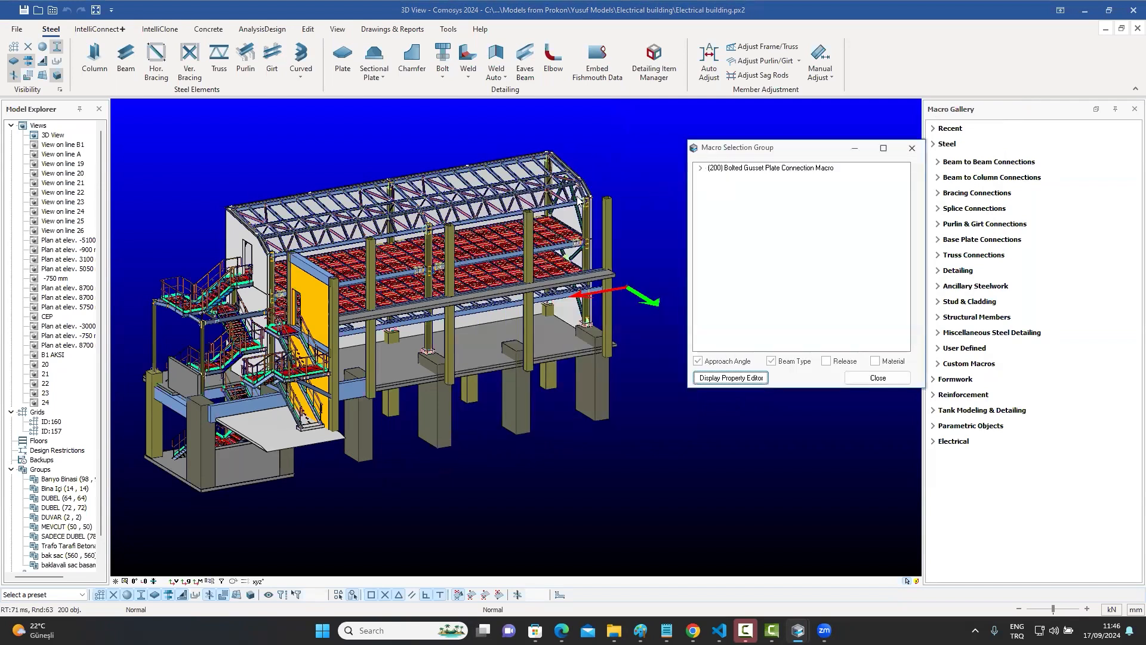
{"action": "double_click", "coordinate": [793, 169]}
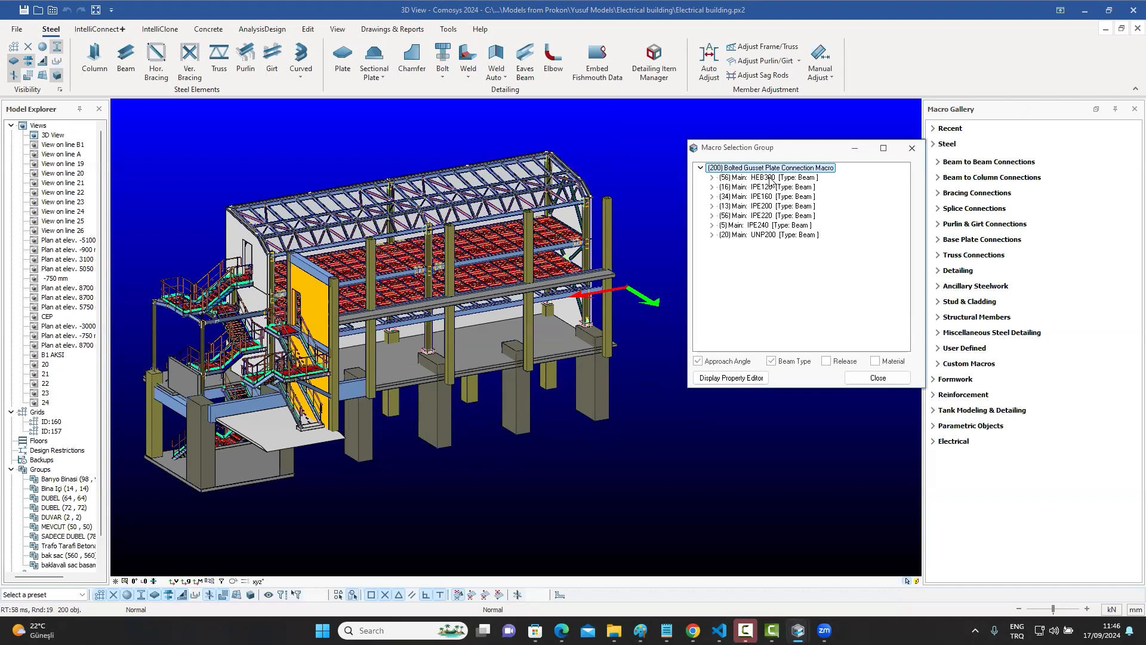
{"action": "left_click", "coordinate": [711, 178]}
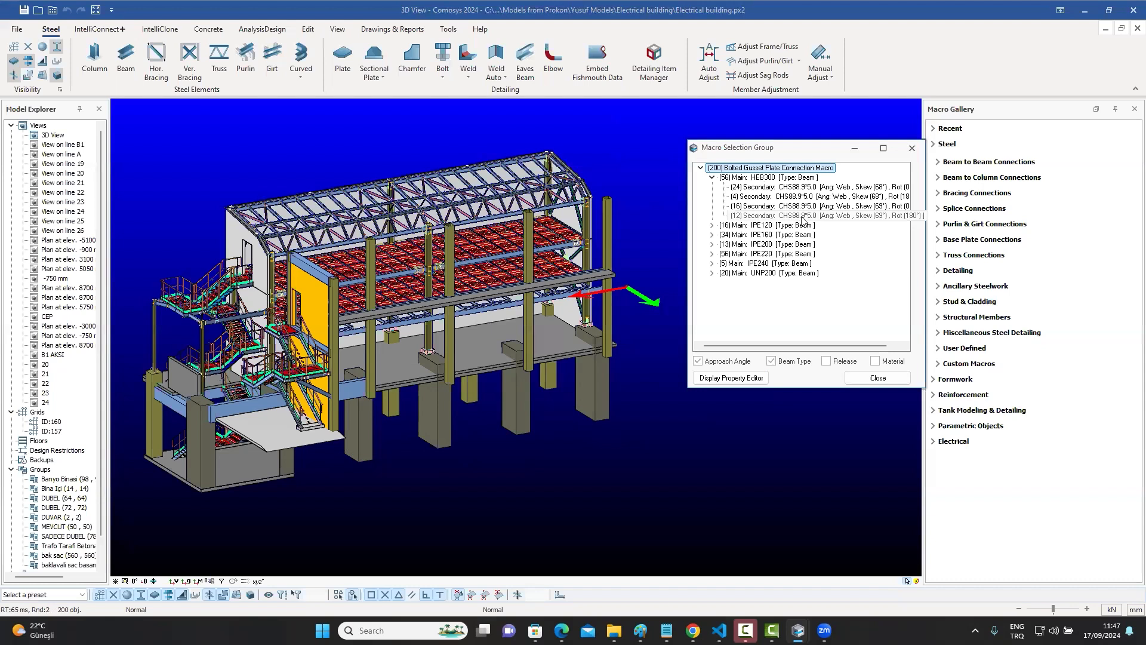
Select the CHS88.9*5.0 secondary group with 69° skew and 0° rotation under HEB300, and select its macros' dependent elements
{"action": "left_click", "coordinate": [748, 210]}
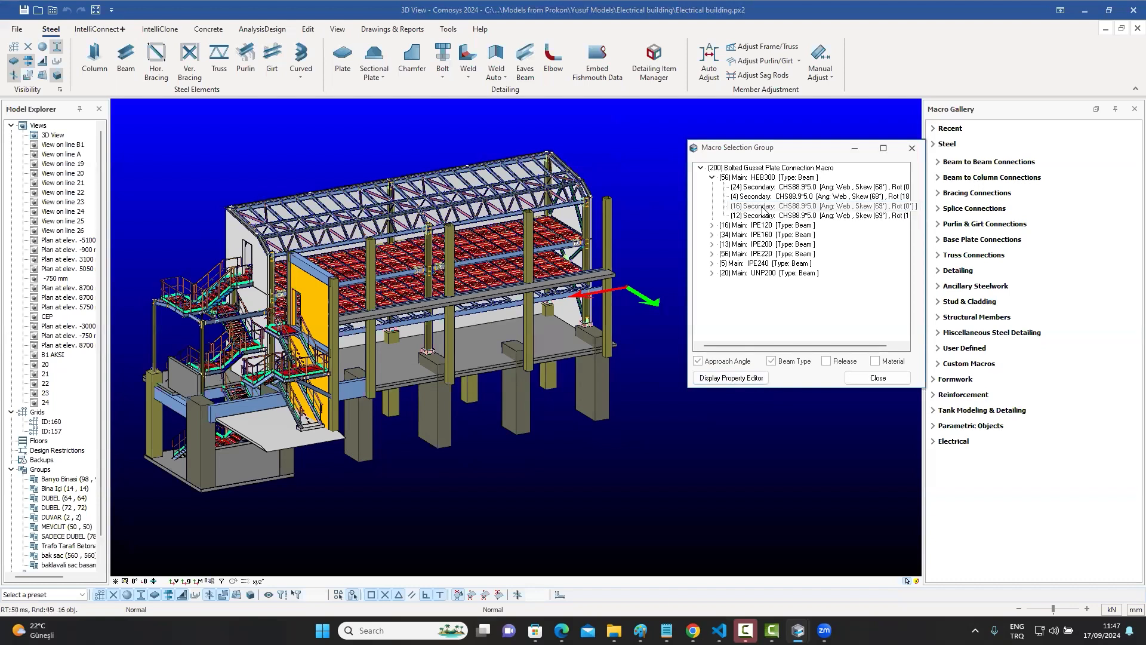
{"action": "left_click", "coordinate": [762, 210]}
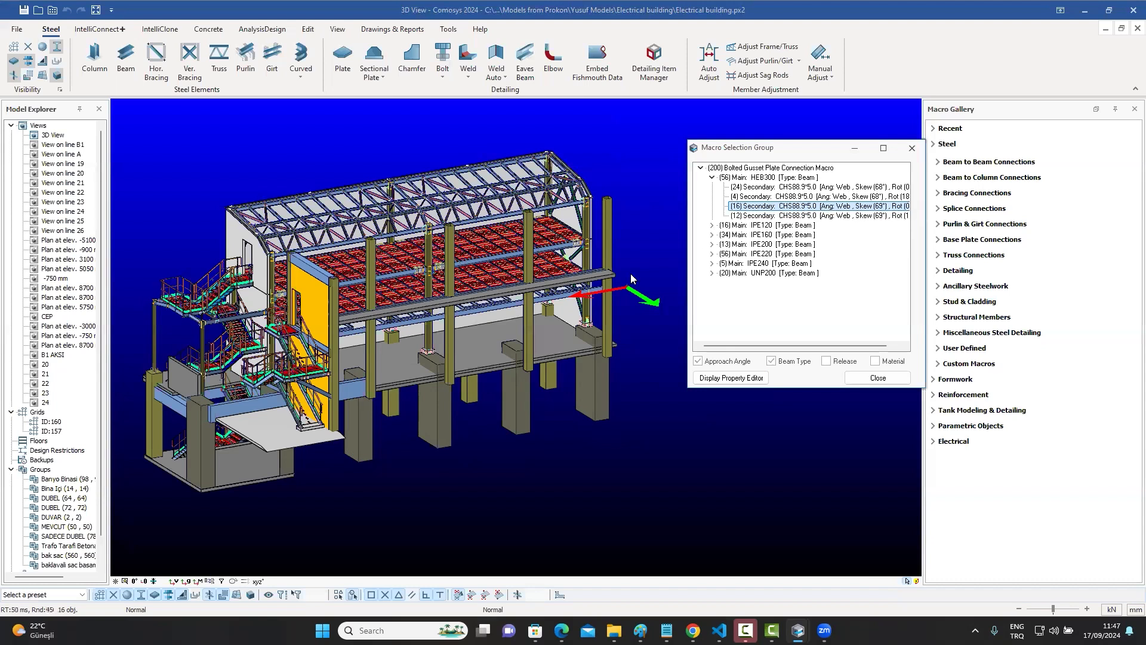
{"action": "right_click", "coordinate": [493, 208]}
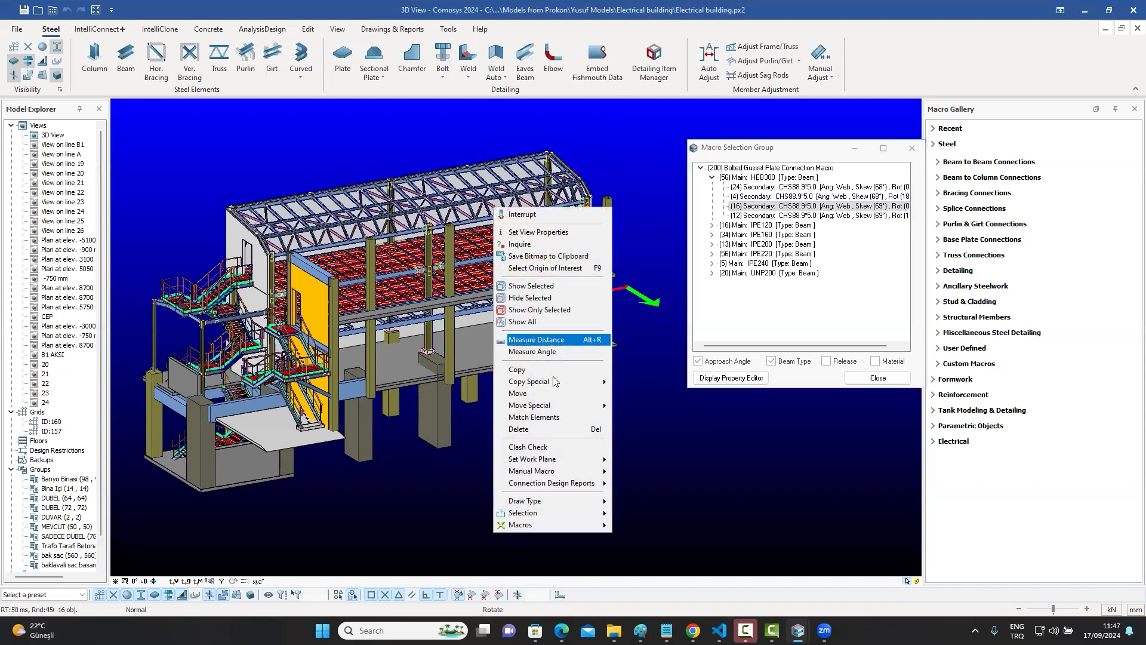
{"action": "mouse_move", "coordinate": [539, 524]}
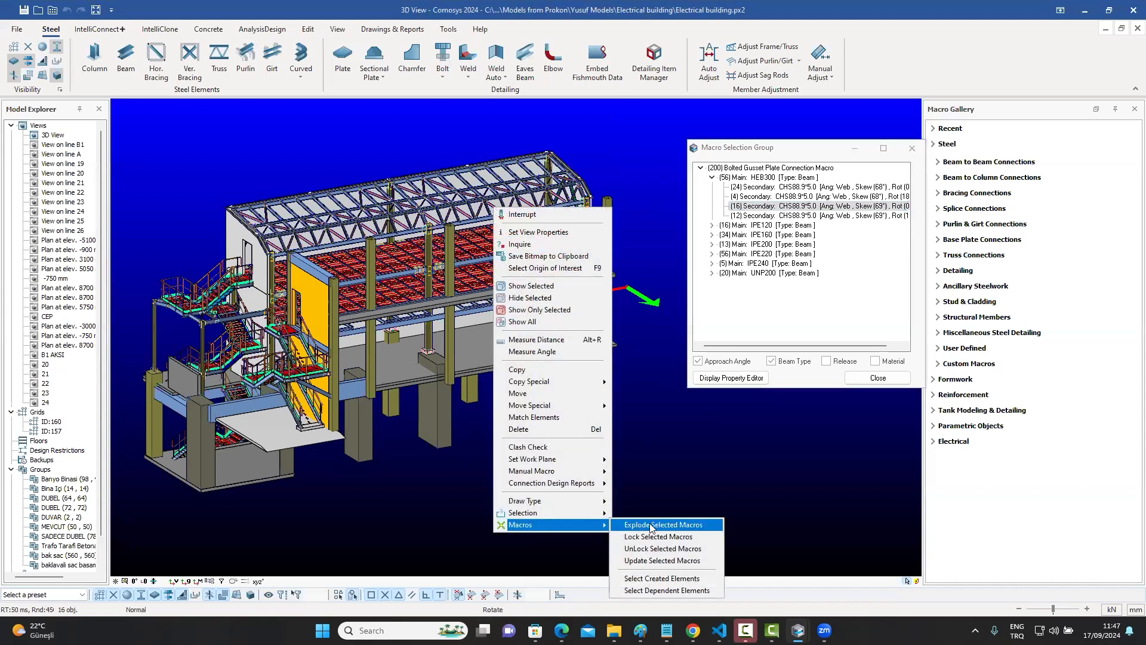
{"action": "left_click", "coordinate": [647, 591]}
Examine the selected dependent beams and bracing members from below the floor, both up close and along the building
{"action": "middle_click_drag", "start_coordinate": [529, 365], "coordinate": [453, 293]}
{"action": "scroll", "coordinate": [451, 287], "scroll_direction": "up", "scroll_amount": 5}
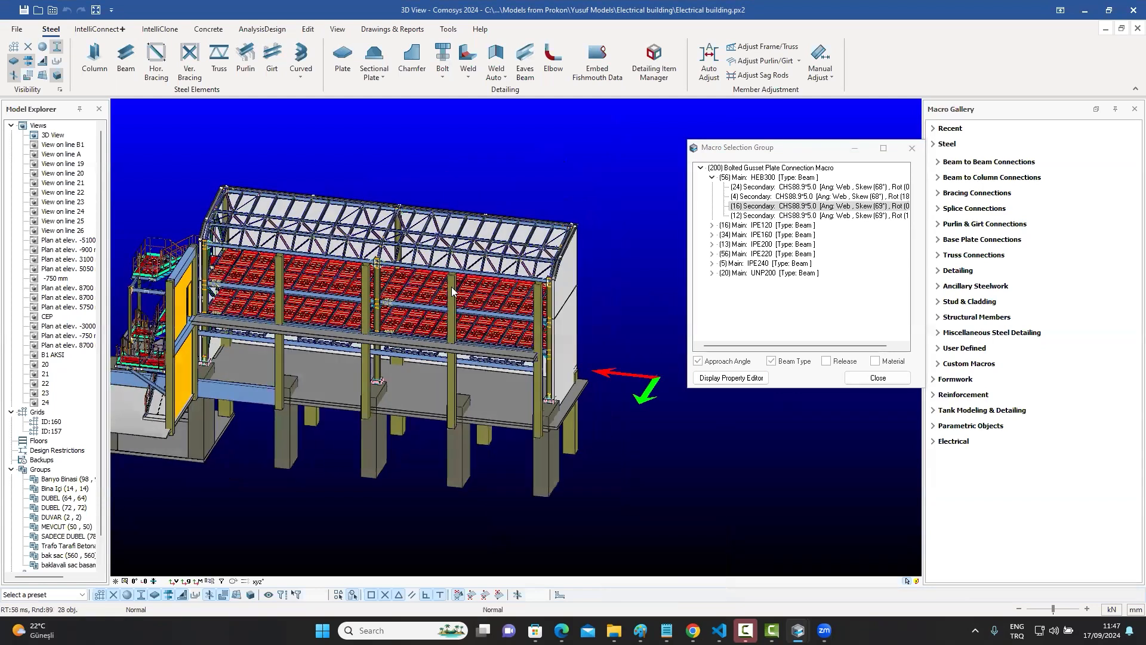
{"action": "scroll", "coordinate": [352, 328], "scroll_direction": "up", "scroll_amount": 3}
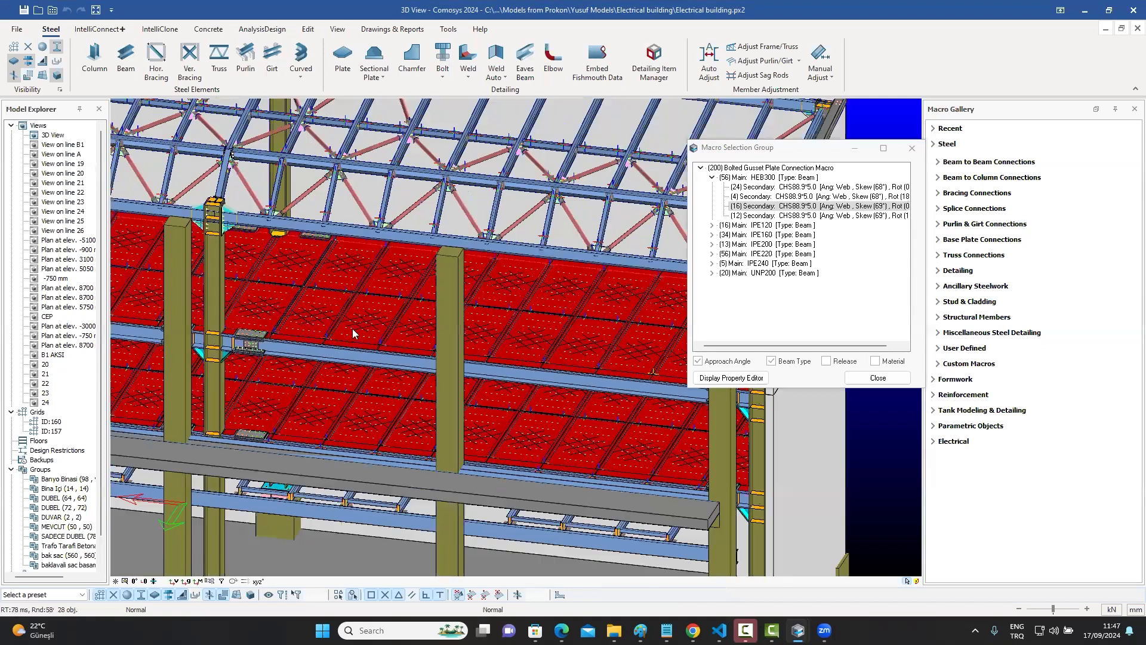
{"action": "middle_click_drag", "start_coordinate": [653, 373], "coordinate": [330, 388]}
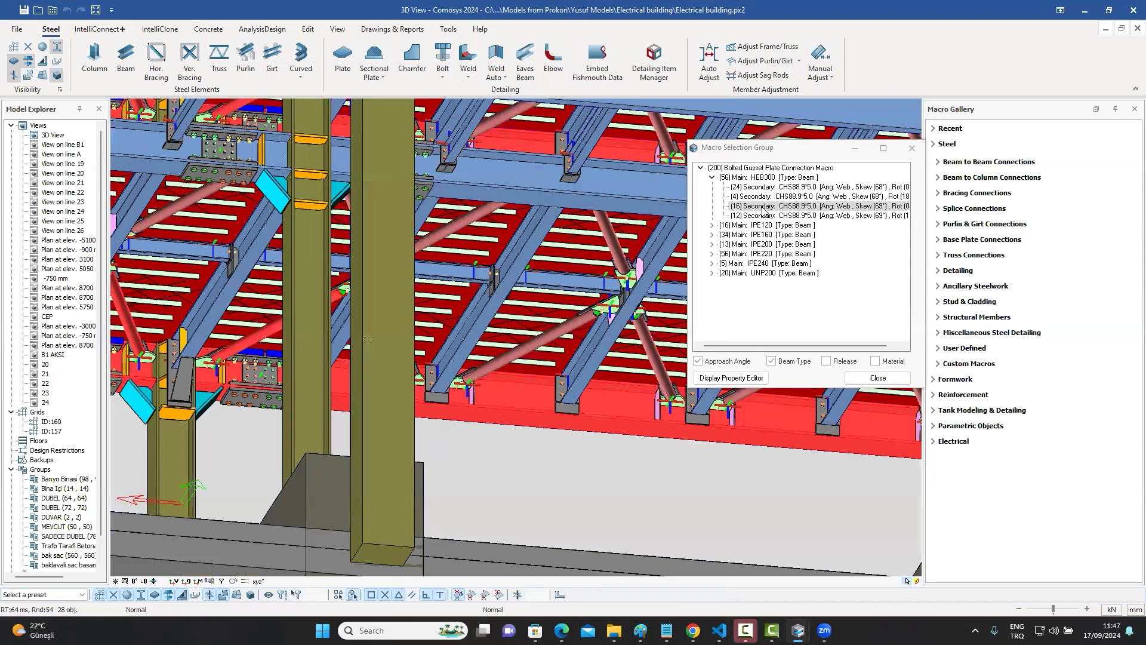
{"action": "double_click", "coordinate": [743, 206]}
{"action": "scroll", "coordinate": [333, 266], "scroll_direction": "up", "scroll_amount": 3}
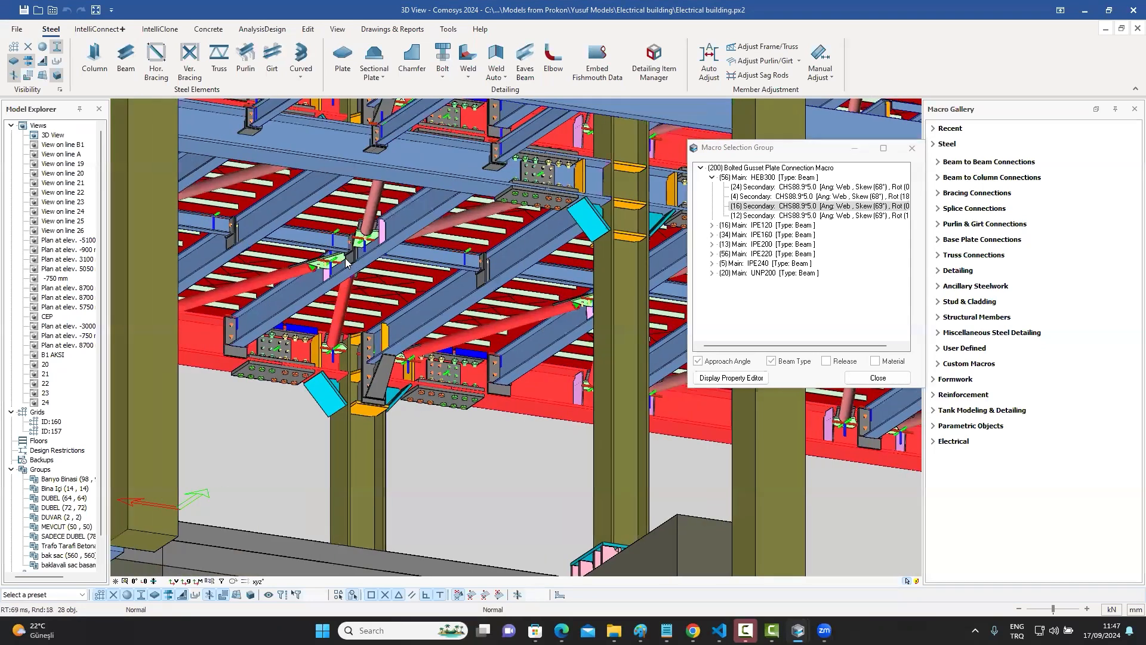
{"action": "scroll", "coordinate": [348, 257], "scroll_direction": "up", "scroll_amount": 4}
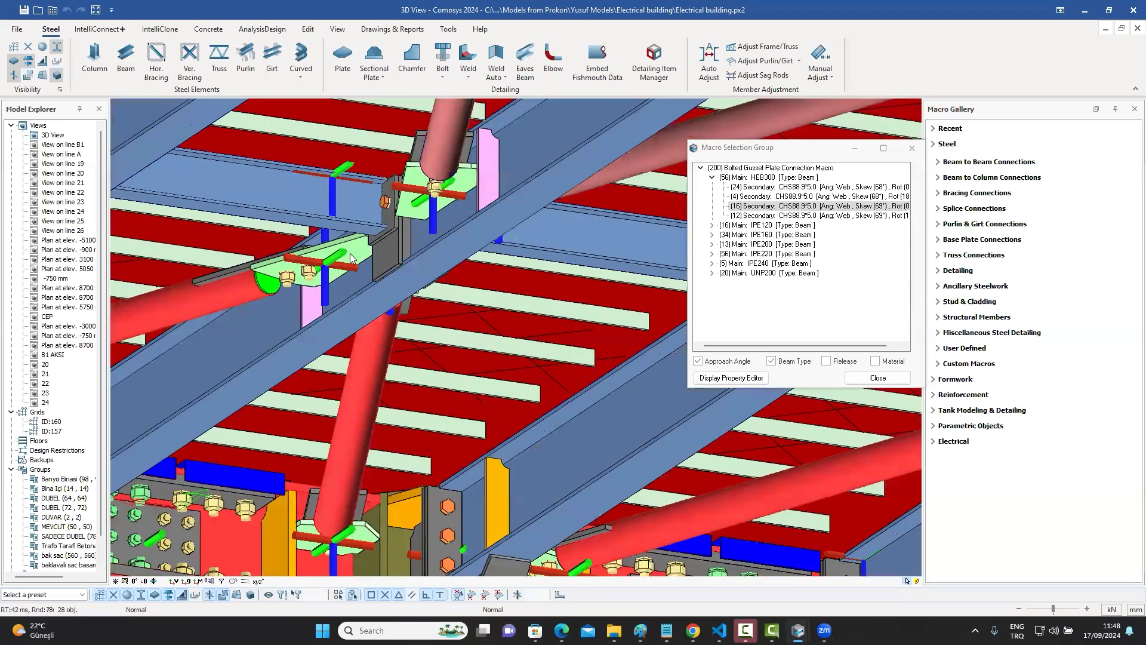
{"action": "scroll", "coordinate": [351, 257], "scroll_direction": "down", "scroll_amount": 2}
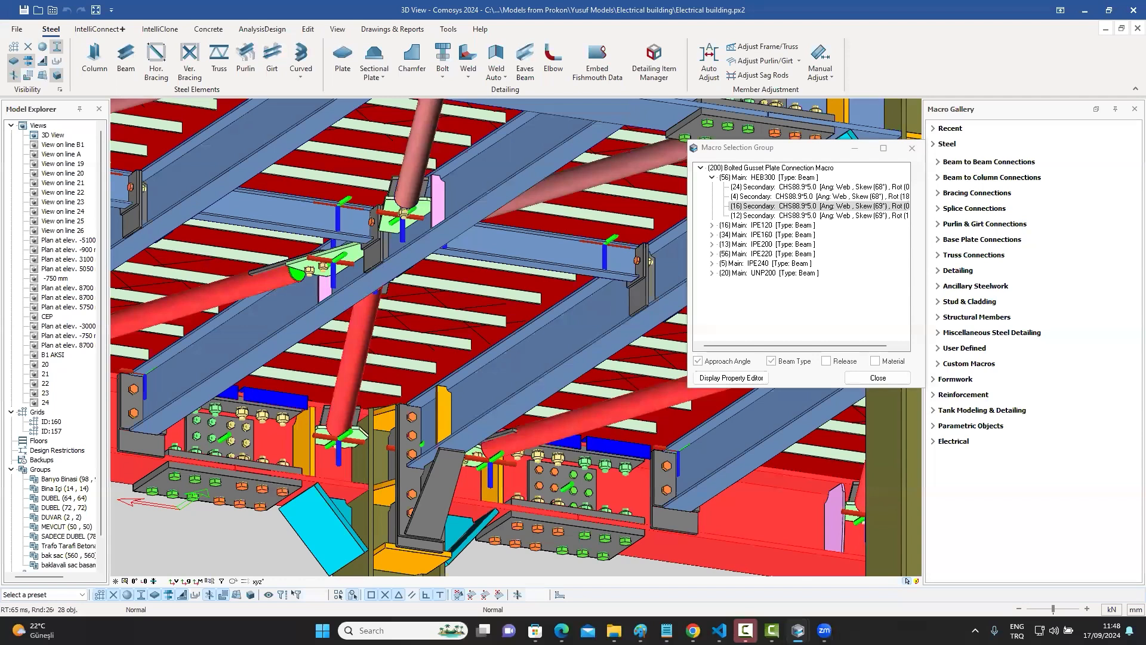
{"action": "scroll", "coordinate": [412, 267], "scroll_direction": "down", "scroll_amount": 4}
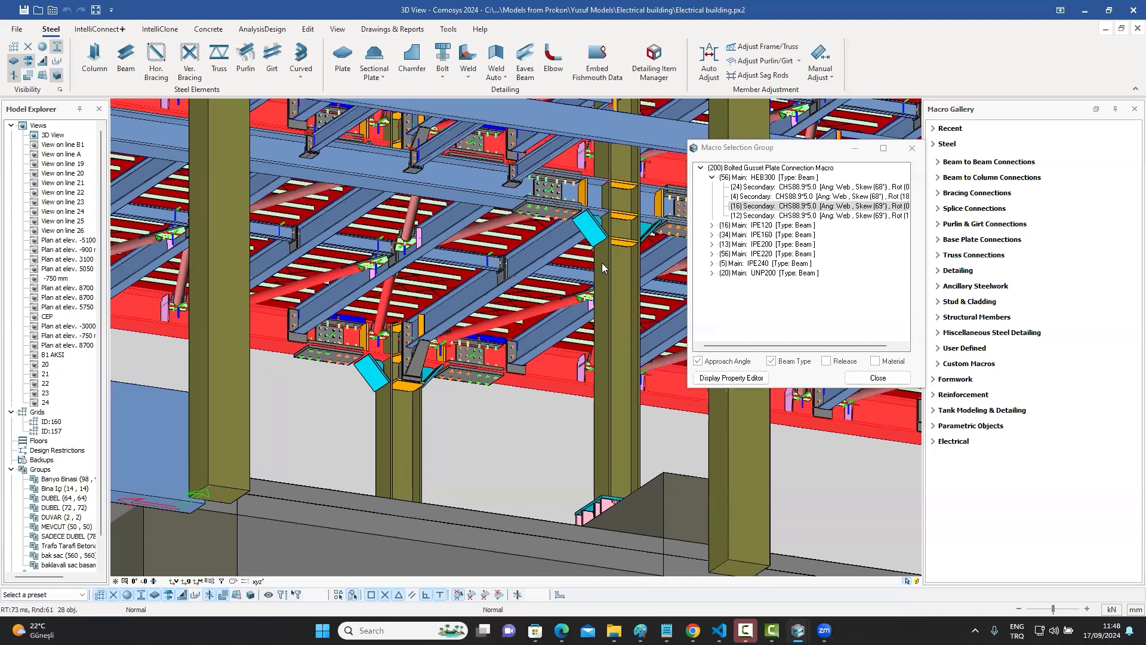
{"action": "scroll", "coordinate": [602, 263], "scroll_direction": "down", "scroll_amount": 2}
{"action": "scroll", "coordinate": [419, 275], "scroll_direction": "down", "scroll_amount": 1}
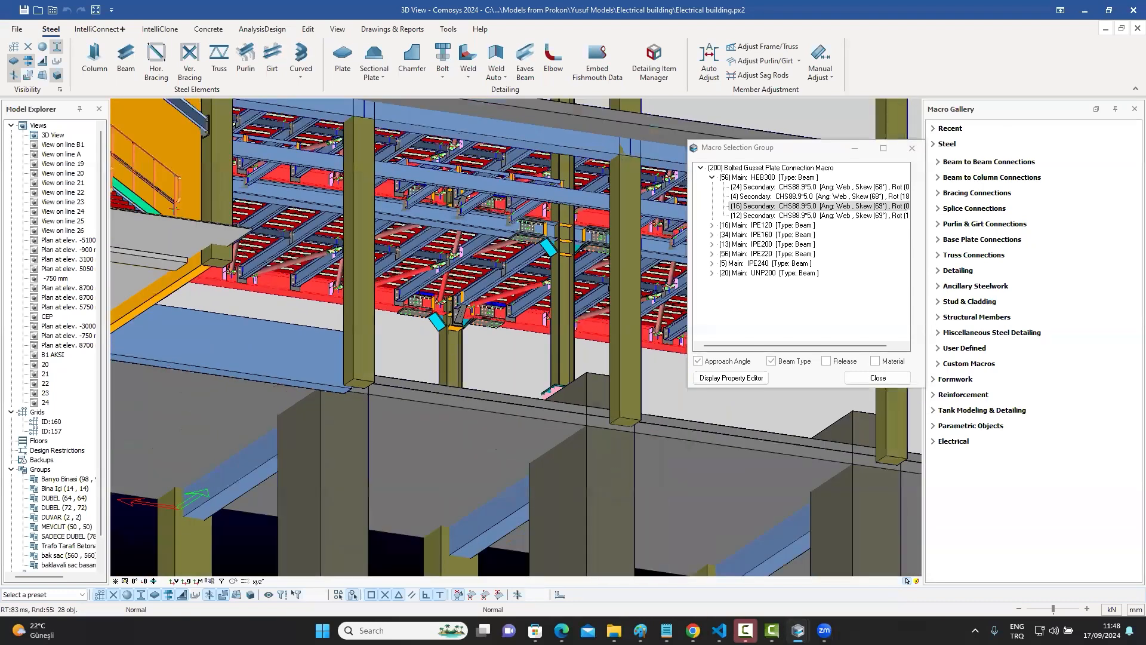
{"action": "scroll", "coordinate": [474, 300], "scroll_direction": "up", "scroll_amount": 1}
{"action": "scroll", "coordinate": [474, 300], "scroll_direction": "up", "scroll_amount": 1}
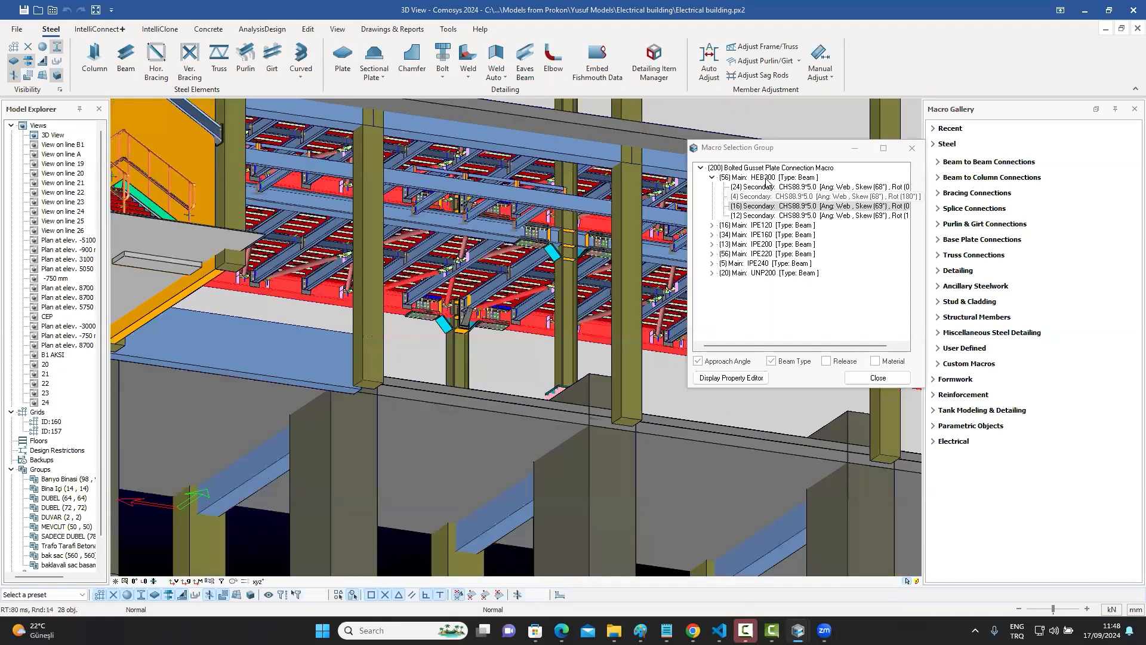
Select the whole HEB300 main beam group of bolted gusset plate macros, and select those macros' dependent elements
{"action": "left_click", "coordinate": [786, 179]}
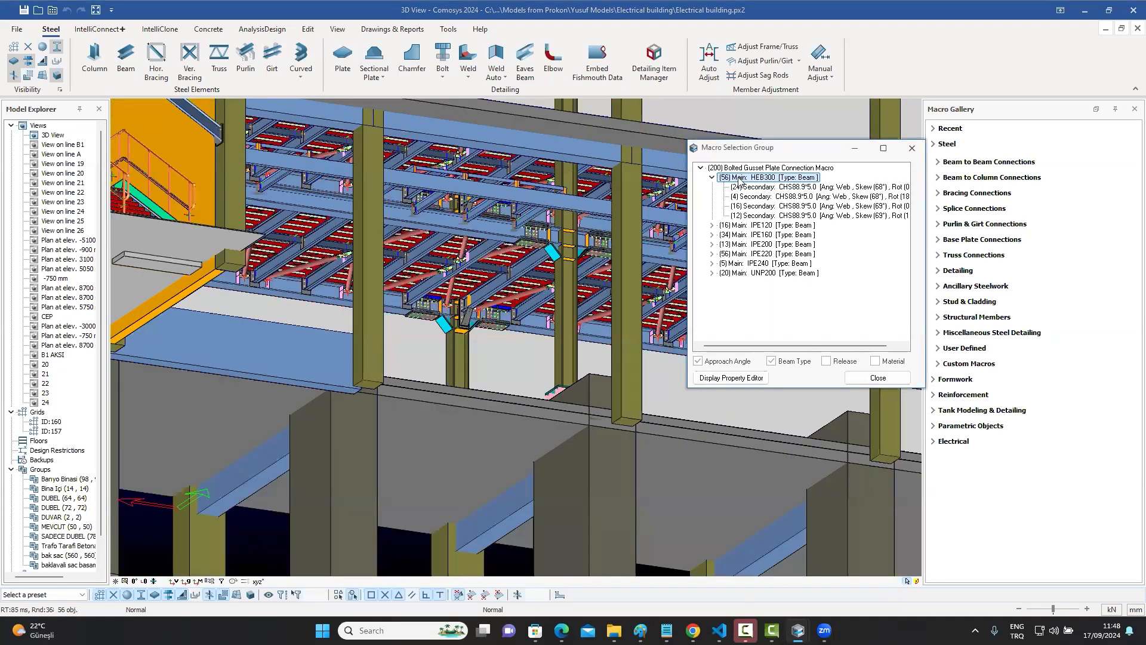
{"action": "right_click", "coordinate": [407, 226]}
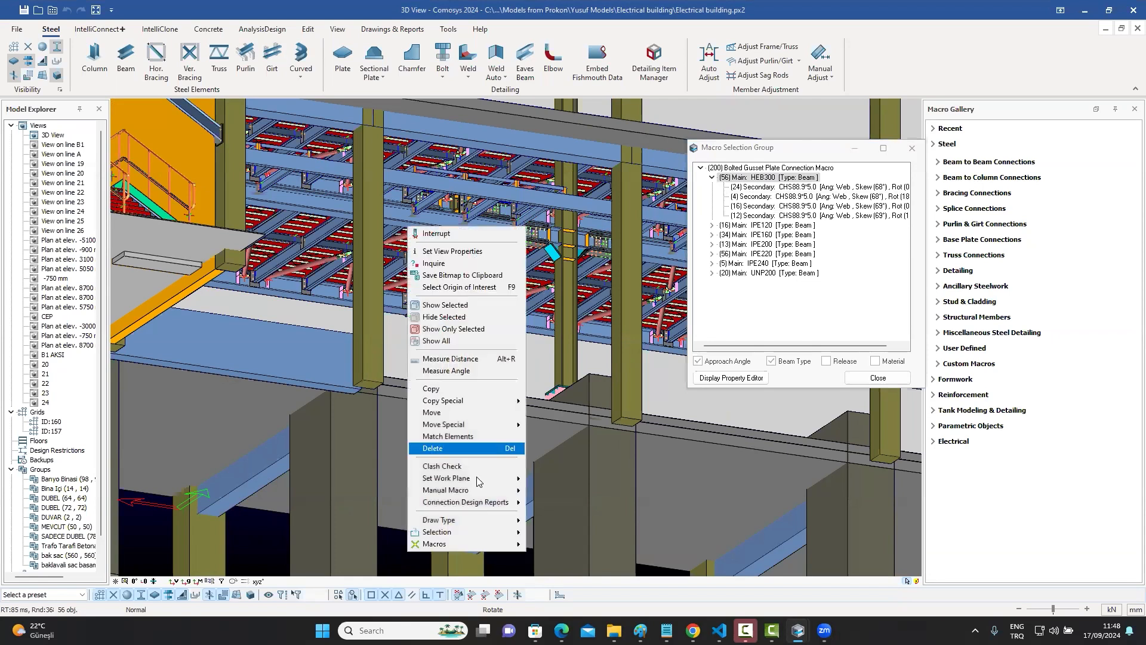
{"action": "left_click", "coordinate": [565, 545]}
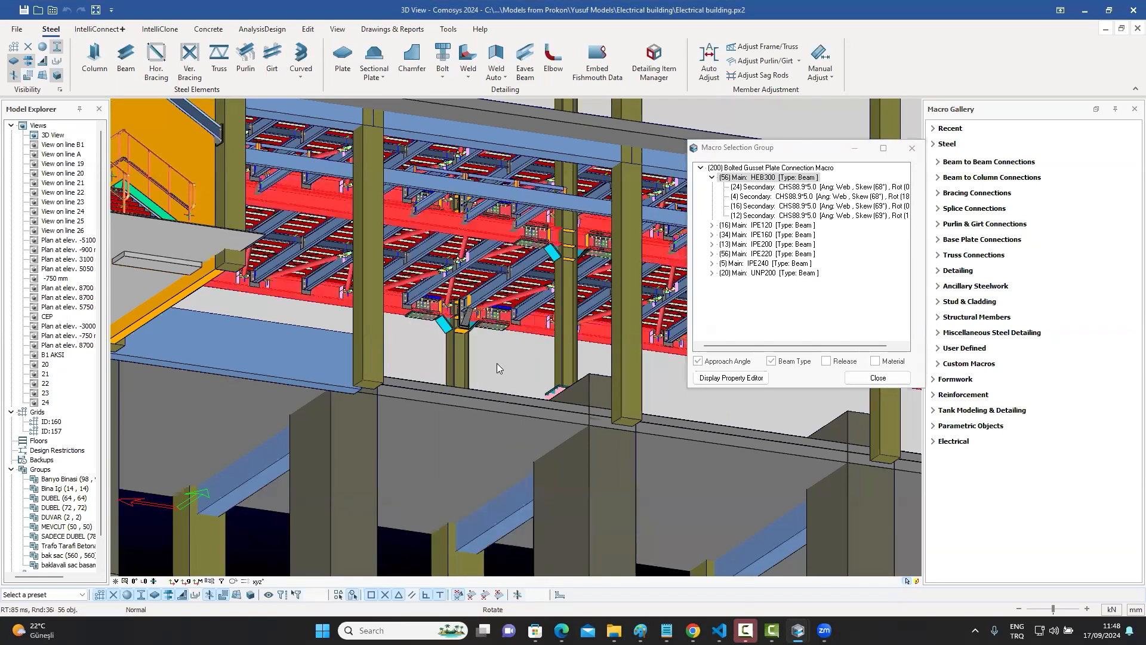
{"action": "scroll", "coordinate": [523, 330], "scroll_direction": "up", "scroll_amount": 2}
{"action": "middle_click_drag", "start_coordinate": [370, 302], "coordinate": [307, 304]}
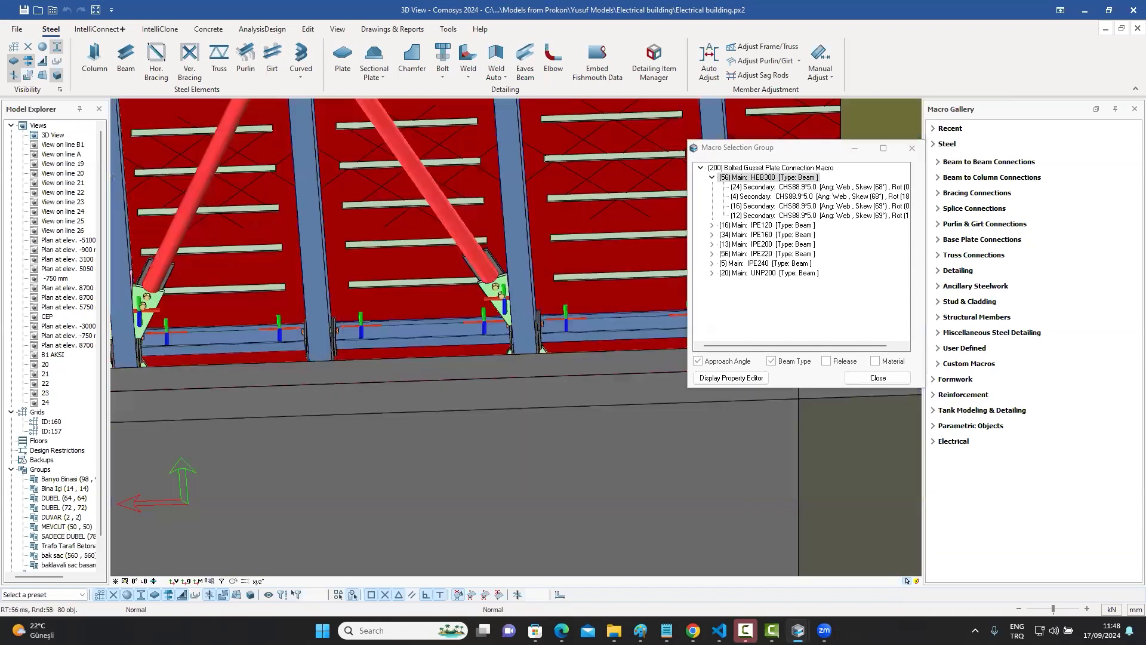
{"action": "scroll", "coordinate": [308, 304], "scroll_direction": "down", "scroll_amount": 4}
{"action": "middle_click_drag", "start_coordinate": [666, 181], "coordinate": [671, 328]}
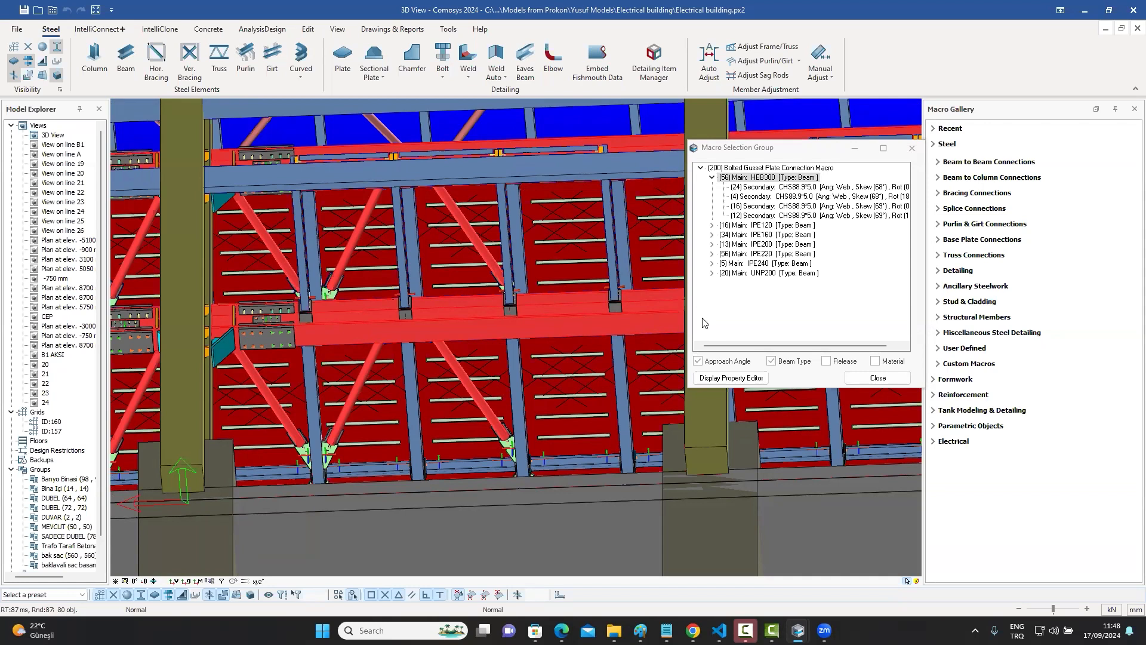
Set the gusset plate thickness to 15 in the properties of one bolted gusset plate macro on the HEB300 beam
{"action": "scroll", "coordinate": [317, 281], "scroll_direction": "up", "scroll_amount": 10}
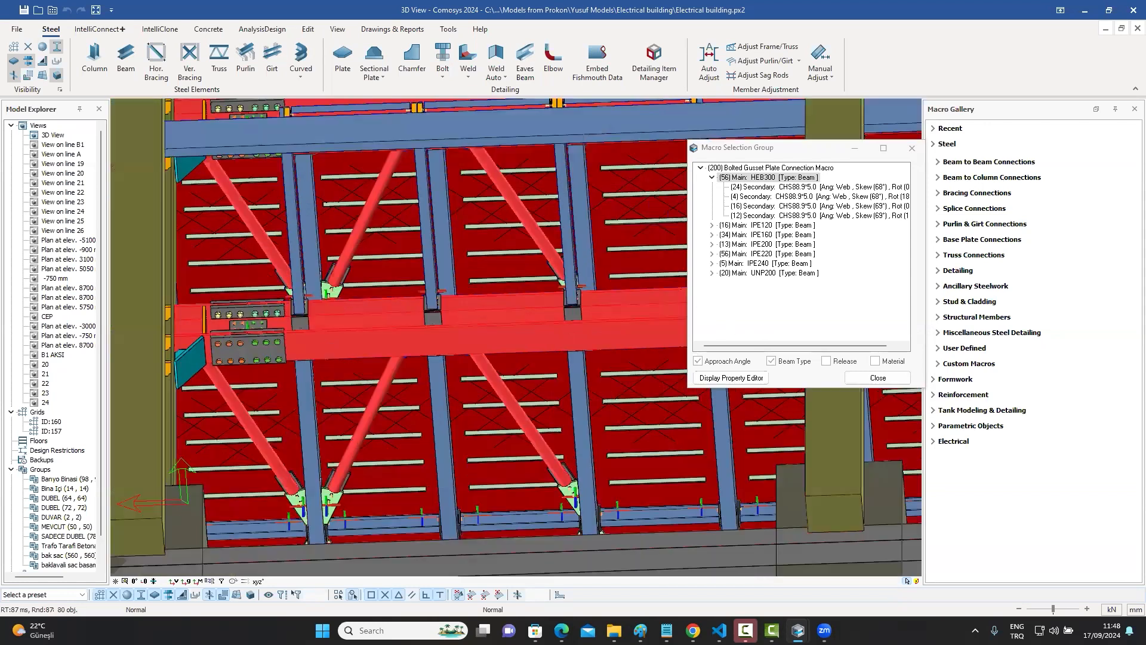
{"action": "middle_click_drag", "start_coordinate": [366, 286], "coordinate": [493, 320]}
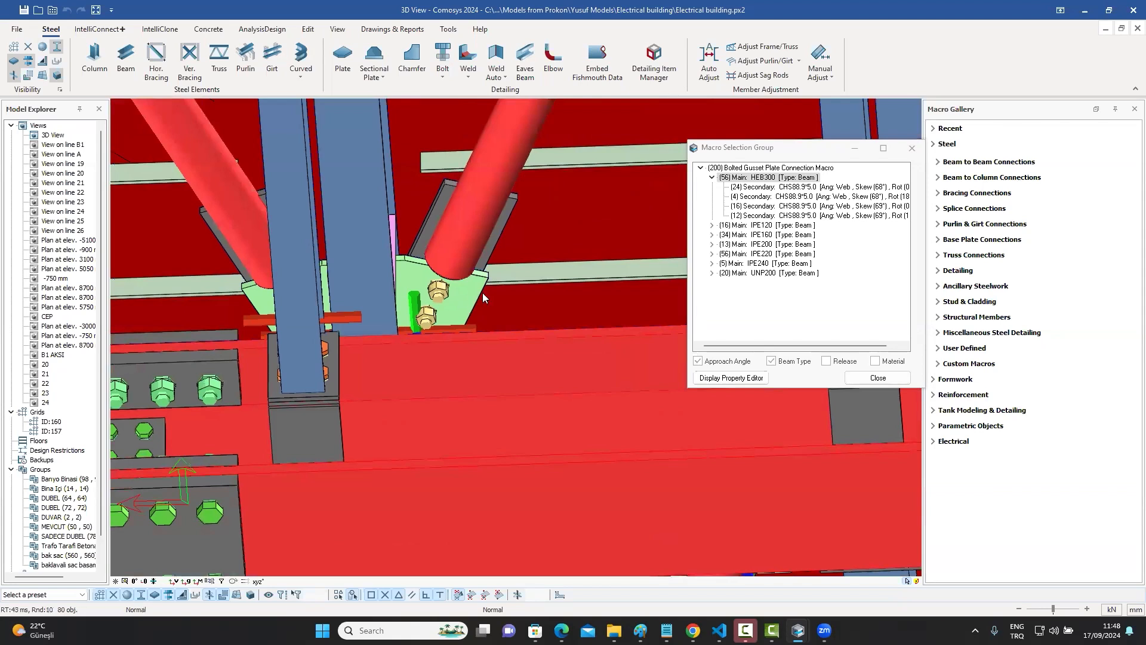
{"action": "left_click", "coordinate": [470, 307]}
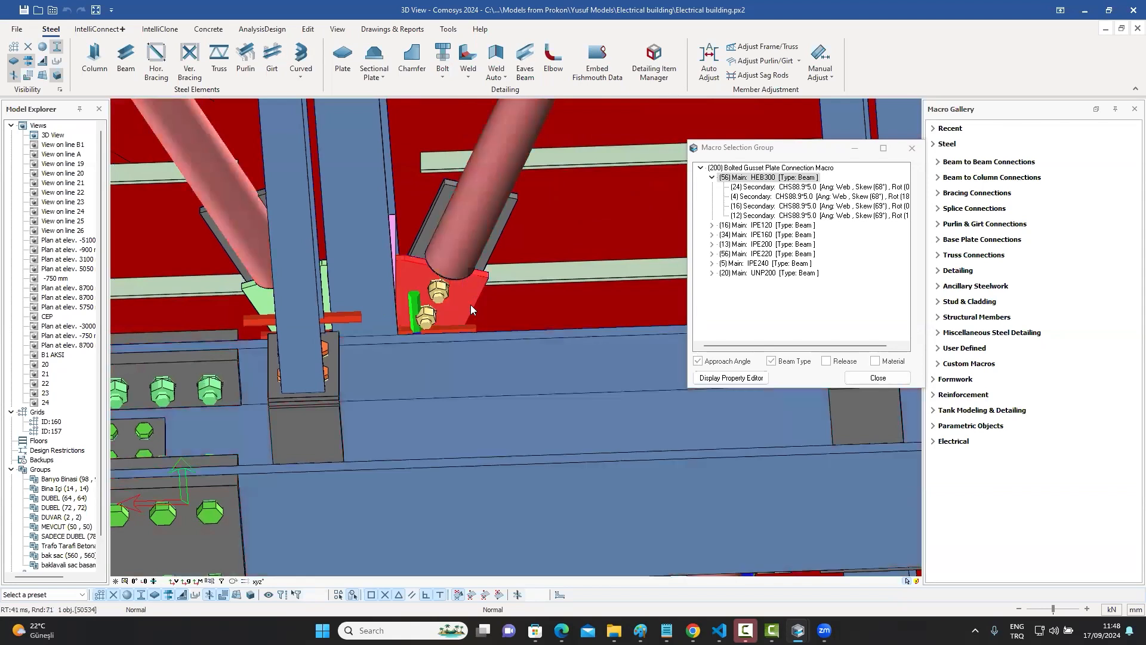
{"action": "left_click", "coordinate": [471, 305]}
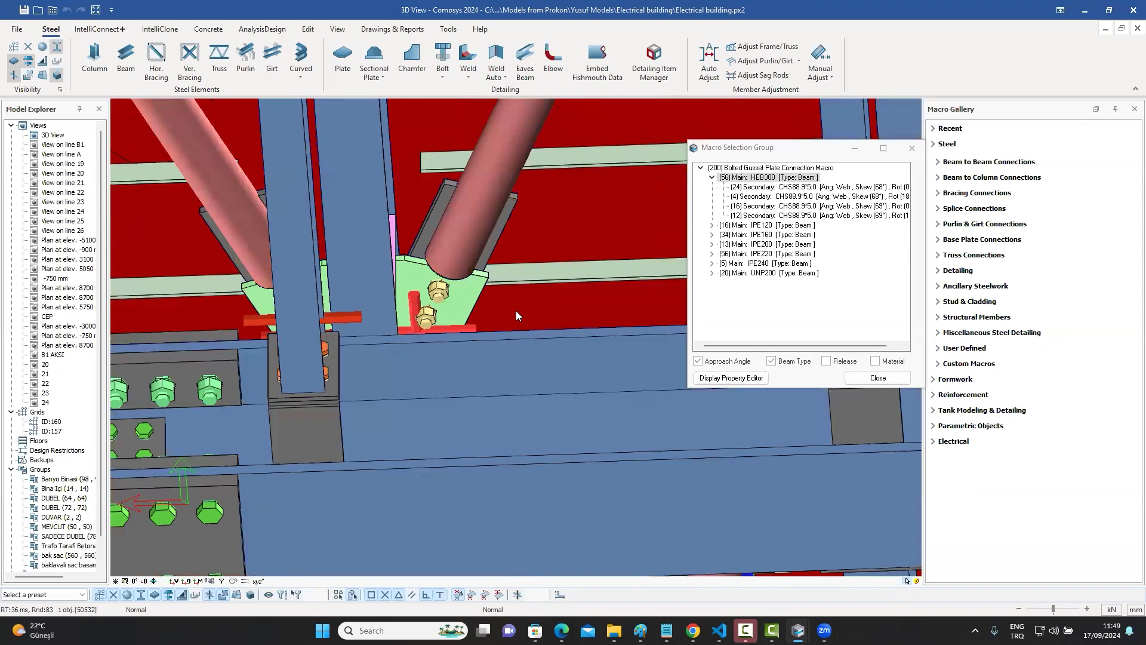
{"action": "key", "text": "alt+Return"}
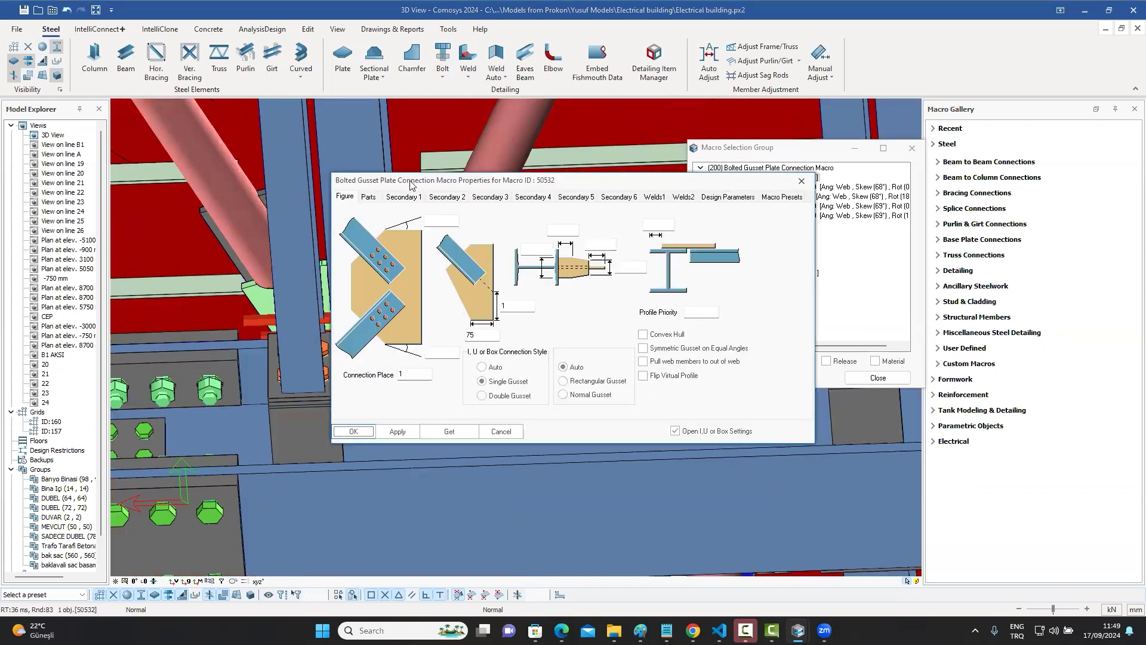
{"action": "left_click", "coordinate": [703, 177]}
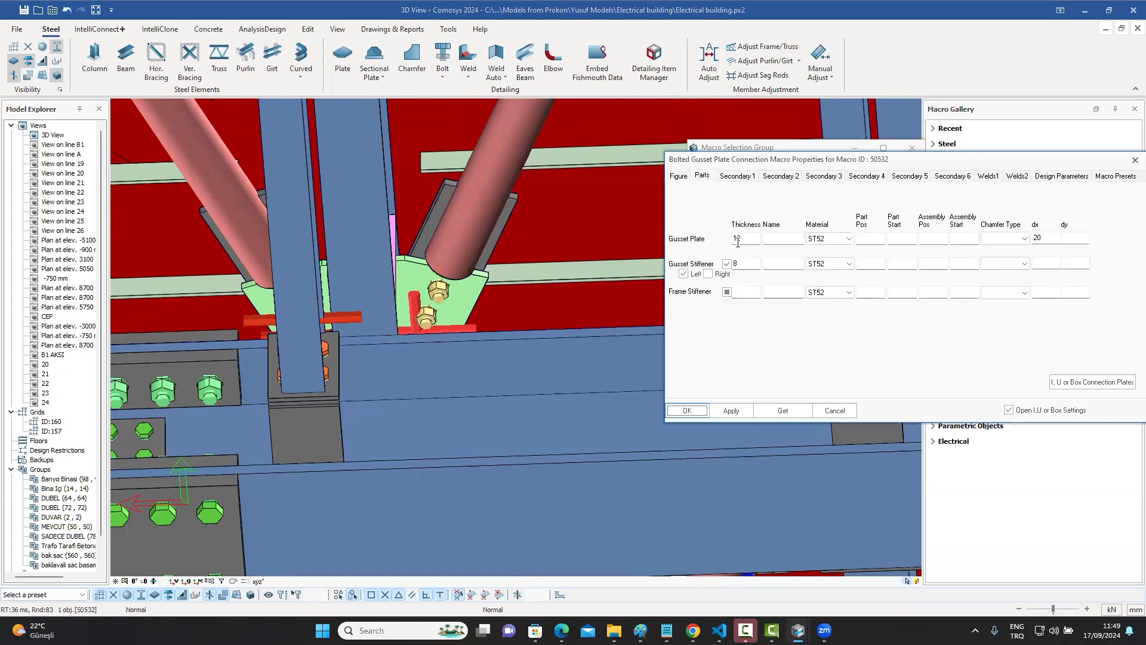
{"action": "type", "text": "15"}
{"action": "left_click", "coordinate": [687, 411]}
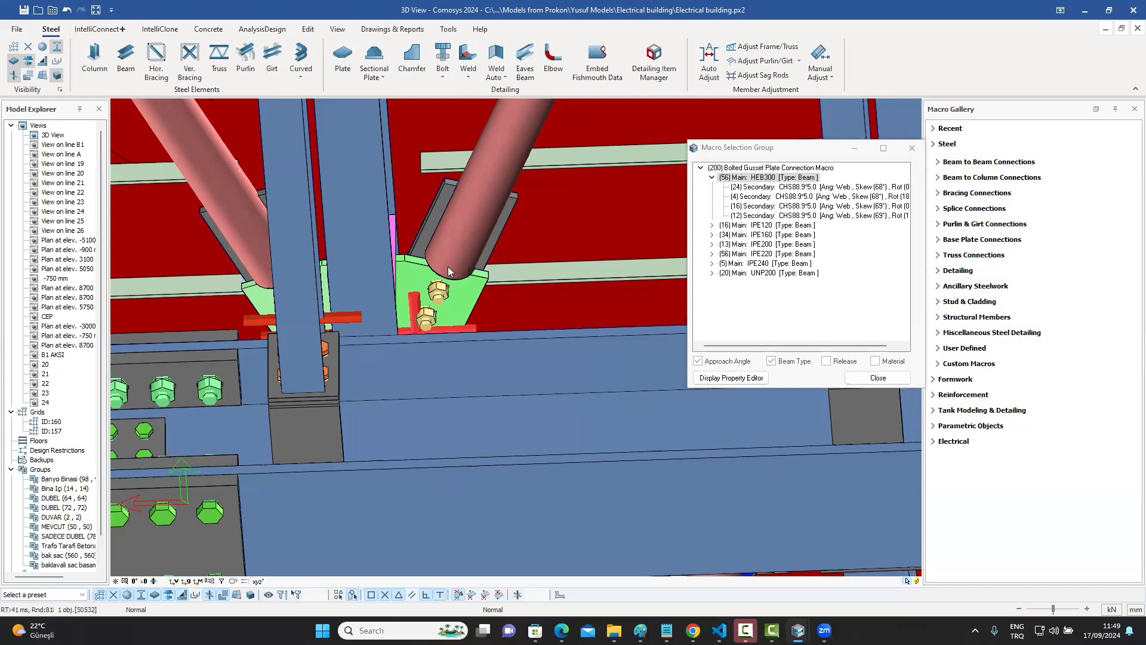
Reselect the HEB300 main beam group and set the gusset plate thickness to 15 for all its macros at once
{"action": "scroll", "coordinate": [447, 266], "scroll_direction": "down", "scroll_amount": 5}
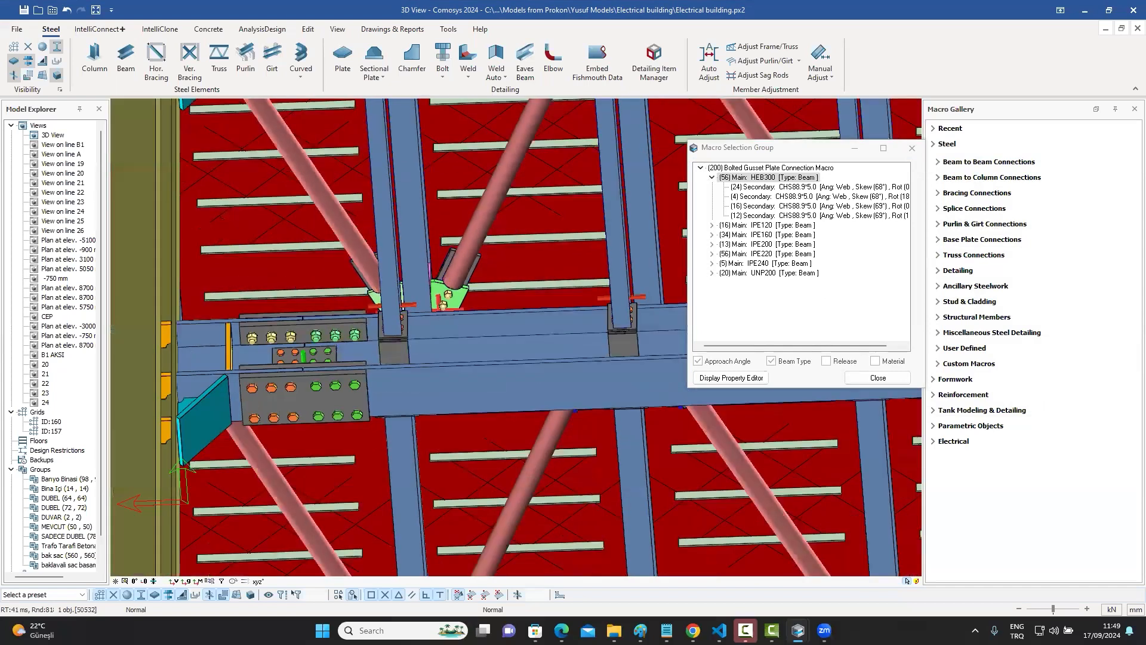
{"action": "scroll", "coordinate": [450, 293], "scroll_direction": "down", "scroll_amount": 4}
{"action": "left_click", "coordinate": [738, 178]}
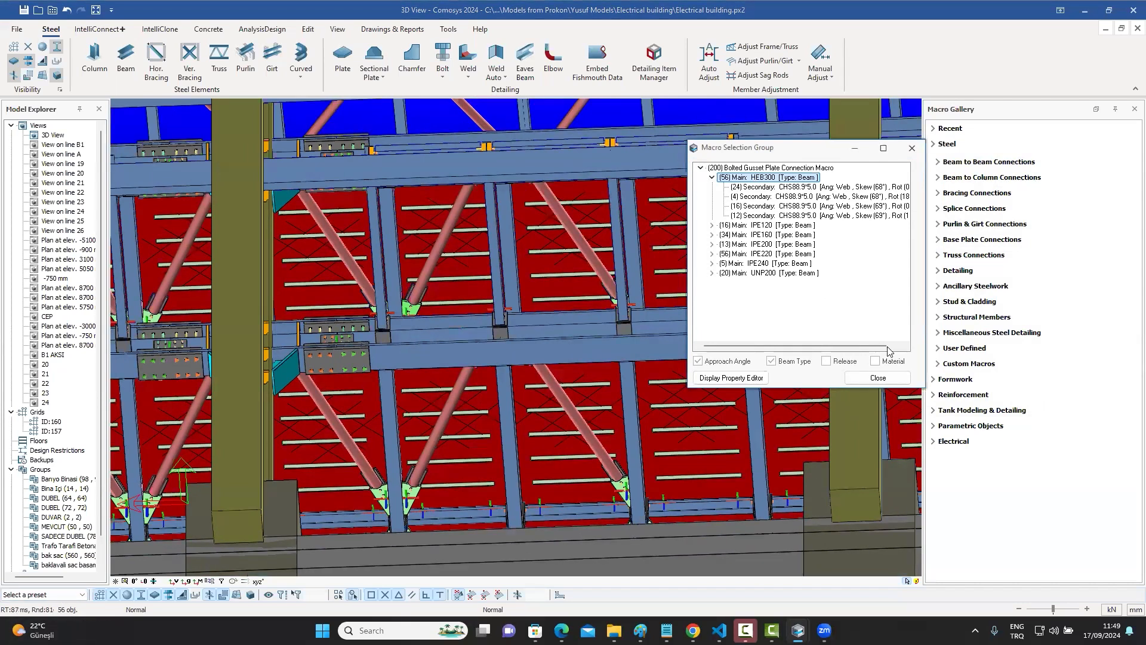
{"action": "left_click_drag", "start_coordinate": [807, 154], "coordinate": [856, 139]}
{"action": "left_click", "coordinate": [769, 363]}
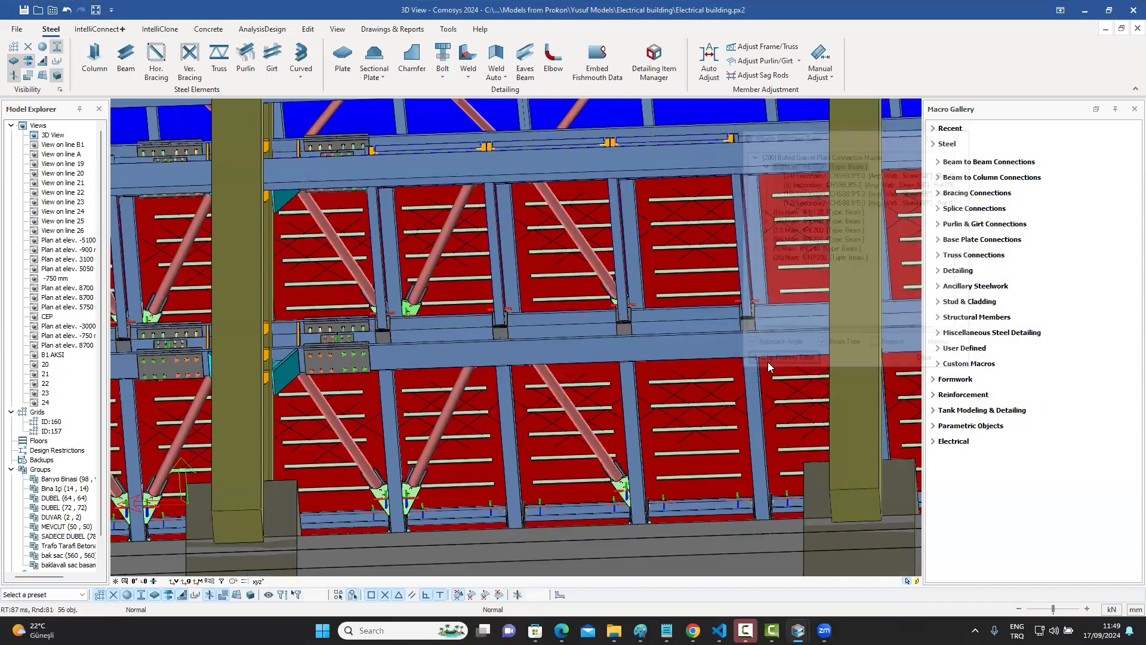
{"action": "left_click", "coordinate": [503, 151]}
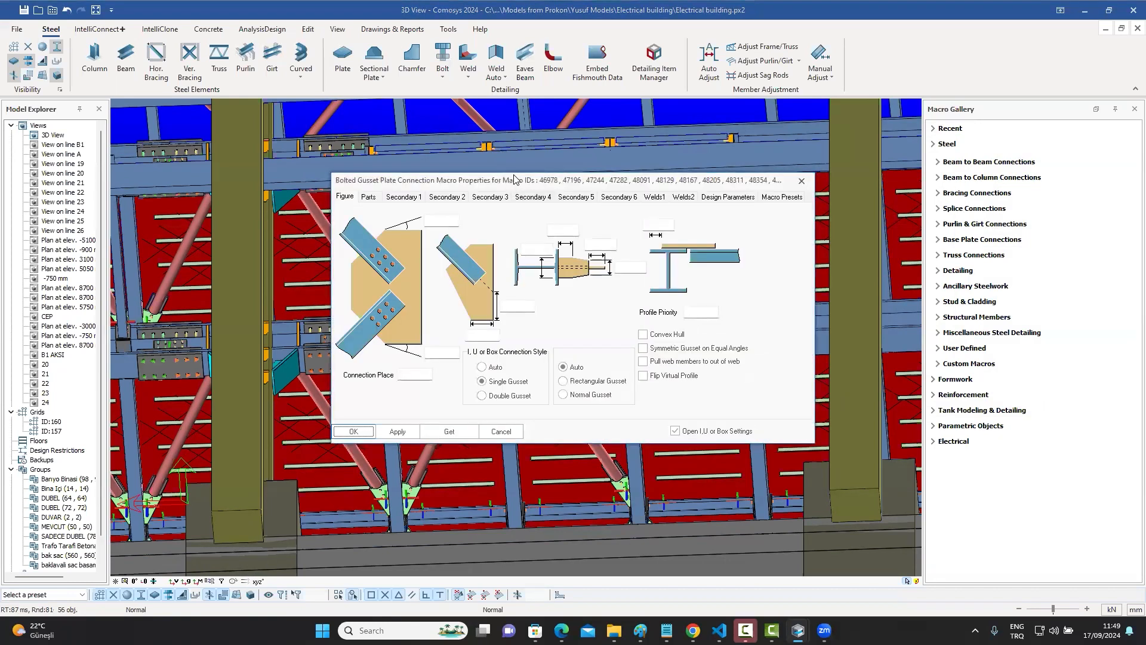
{"action": "left_click_drag", "start_coordinate": [514, 179], "coordinate": [790, 178]}
{"action": "left_click", "coordinate": [644, 195]}
{"action": "double_click", "coordinate": [686, 257]}
{"action": "type", "text": "15"}
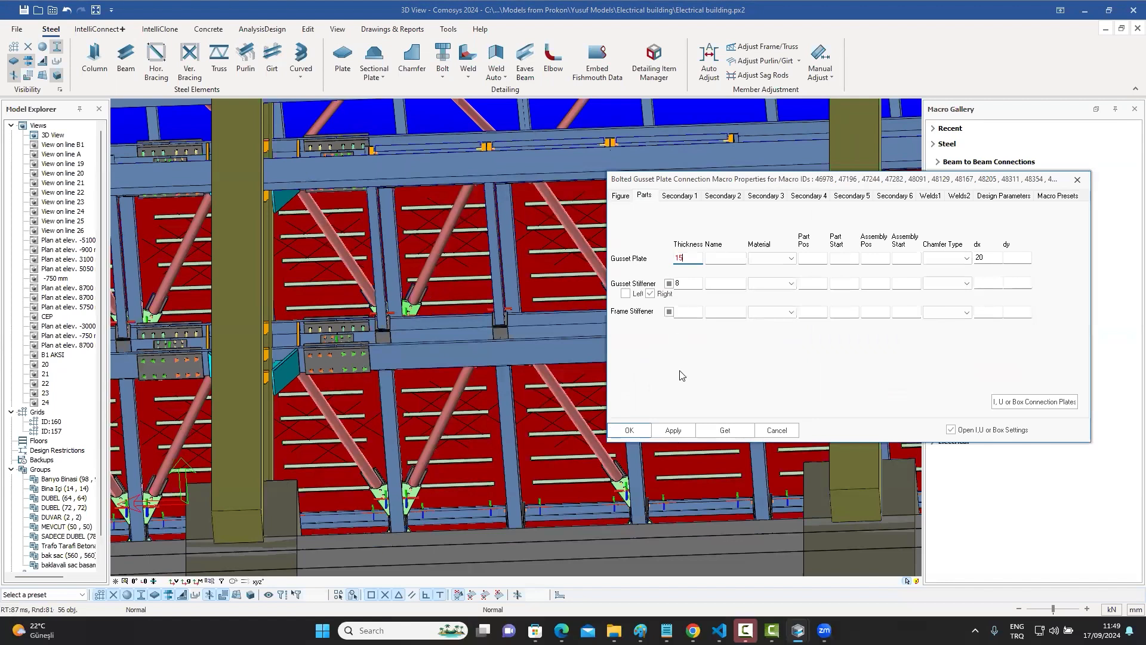
{"action": "left_click", "coordinate": [634, 434]}
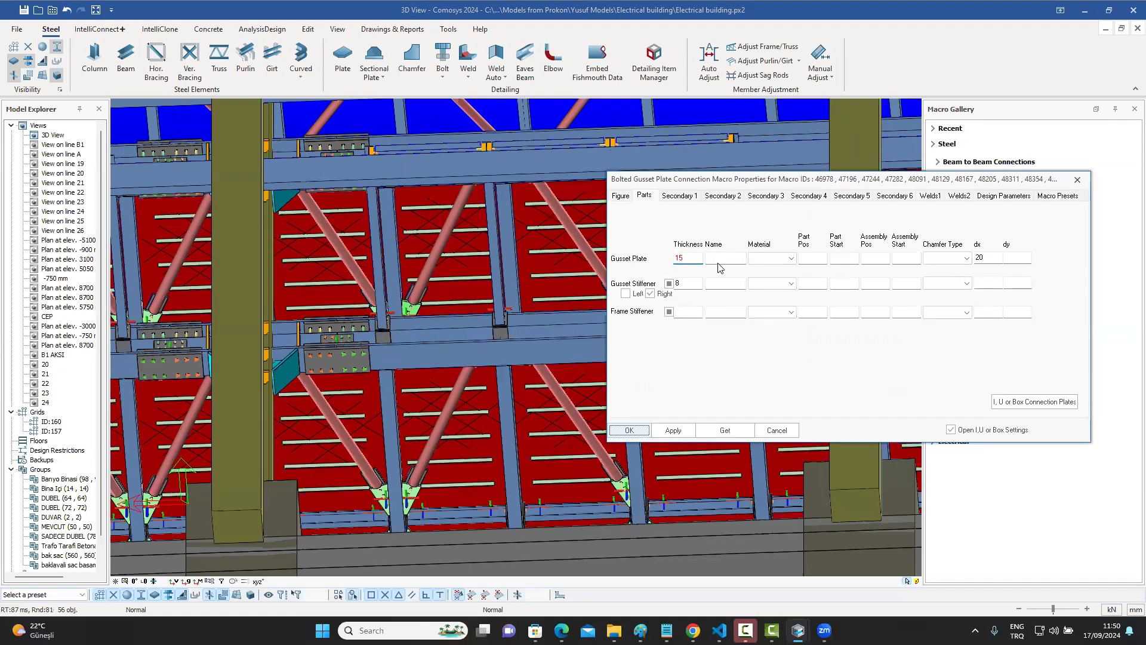
Examine the floor bracing's gusset plate connections up close and within the whole building
{"action": "scroll", "coordinate": [600, 367], "scroll_direction": "down", "scroll_amount": 2}
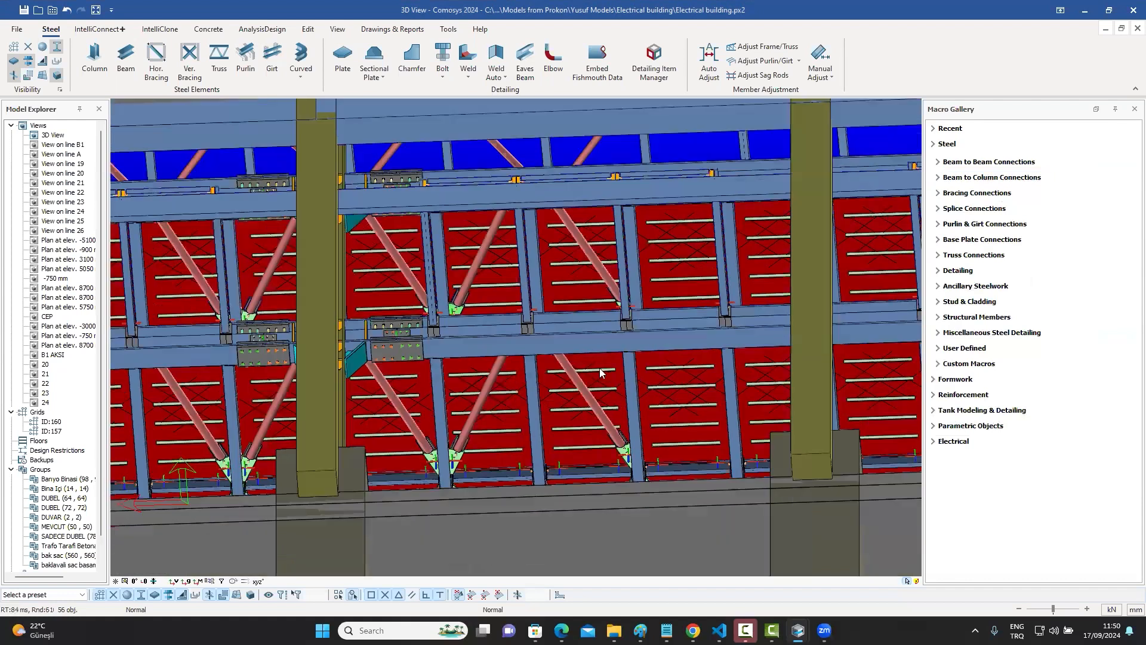
{"action": "scroll", "coordinate": [600, 370], "scroll_direction": "down", "scroll_amount": 2}
{"action": "middle_click_drag", "start_coordinate": [578, 452], "coordinate": [602, 425]}
{"action": "scroll", "coordinate": [601, 425], "scroll_direction": "up", "scroll_amount": 3}
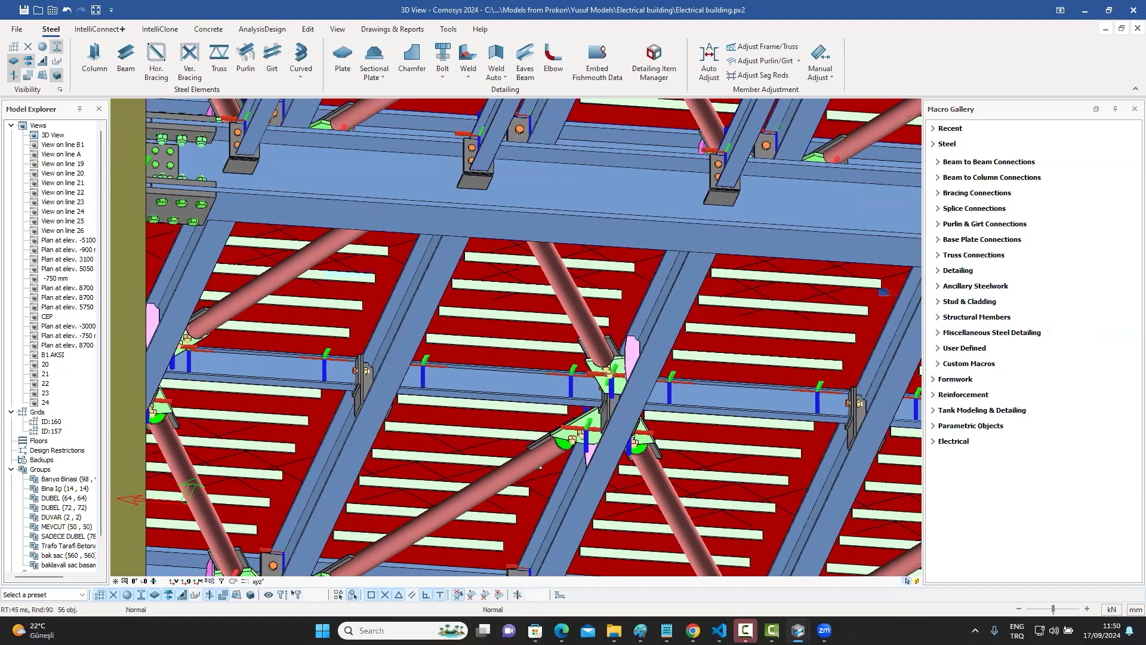
{"action": "scroll", "coordinate": [574, 383], "scroll_direction": "down", "scroll_amount": 2}
{"action": "scroll", "coordinate": [561, 401], "scroll_direction": "down", "scroll_amount": 5}
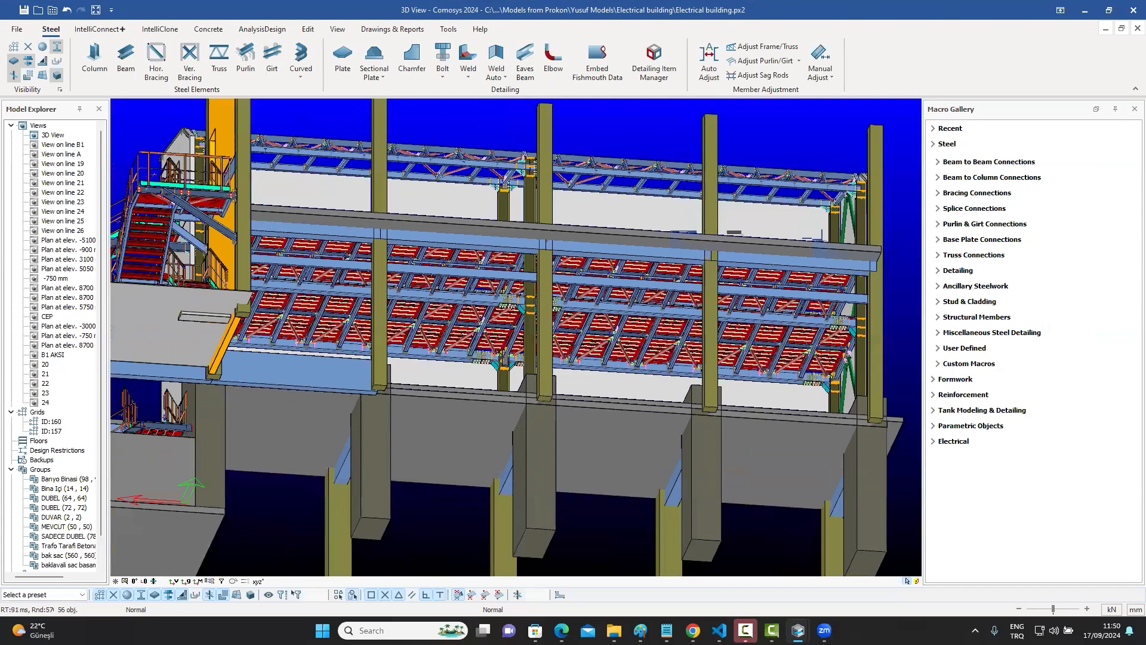
{"action": "middle_click_drag", "start_coordinate": [580, 347], "coordinate": [601, 372]}
{"action": "scroll", "coordinate": [603, 373], "scroll_direction": "down", "scroll_amount": 2}
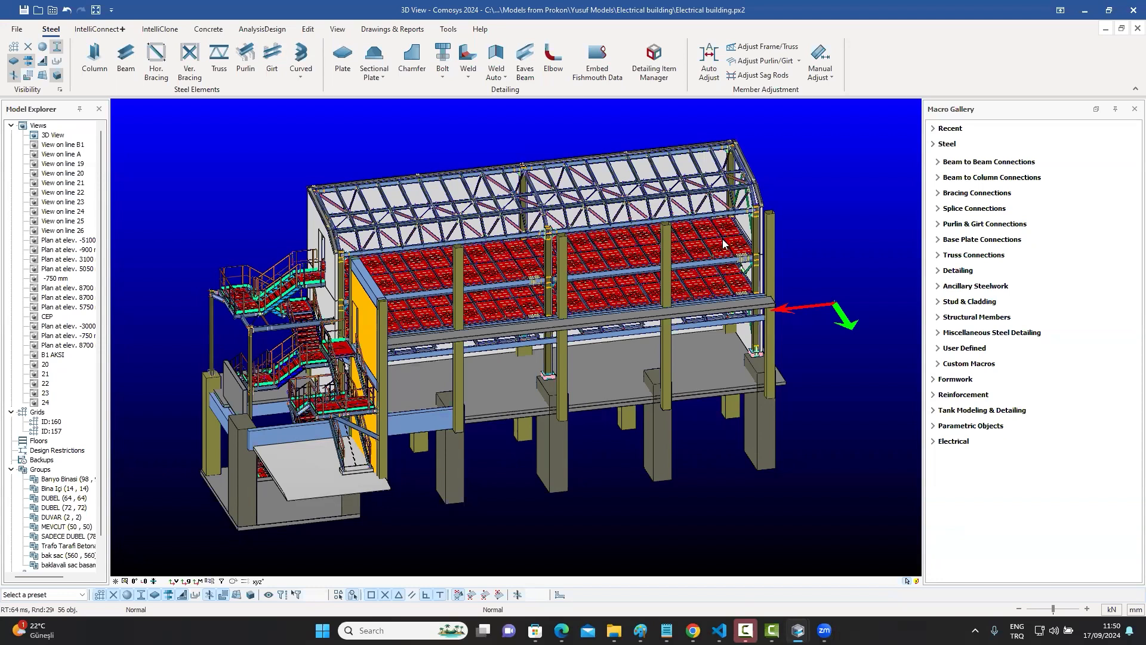
Select the whole model in Grouped Object Selection and open the Macro Selection Group for the Stiffened End Plate Connection Macro
{"action": "left_click_drag", "start_coordinate": [829, 506], "coordinate": [167, 143]}
{"action": "left_click_drag", "start_coordinate": [237, 147], "coordinate": [237, 147]}
{"action": "left_click", "coordinate": [783, 254]}
{"action": "left_click_drag", "start_coordinate": [999, 203], "coordinate": [998, 255]}
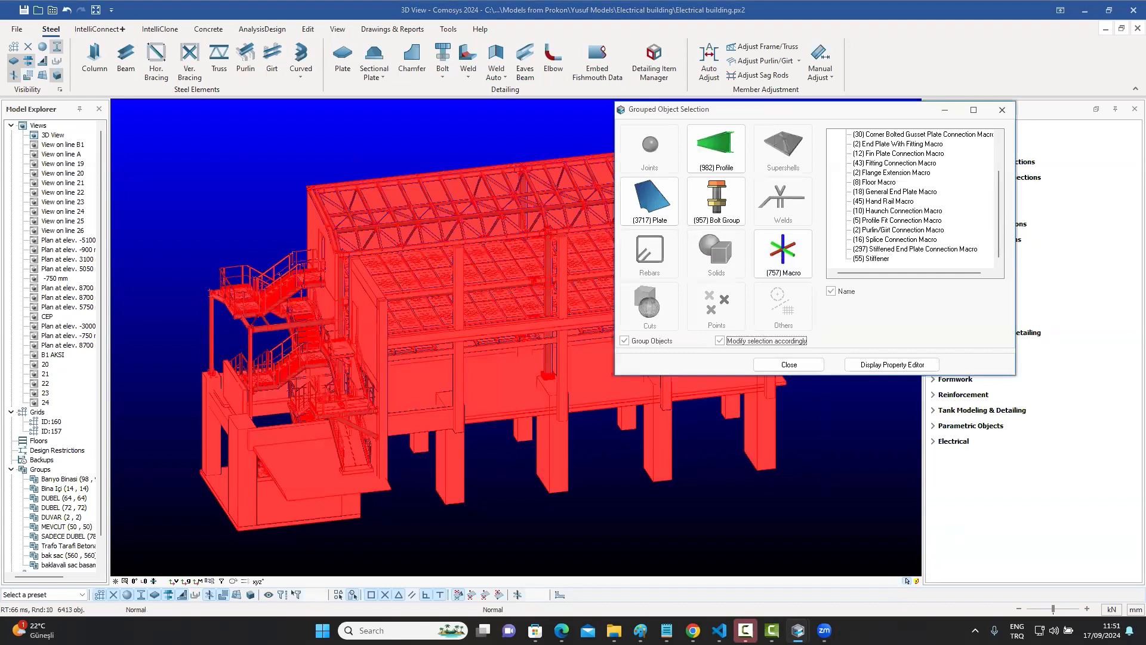
{"action": "double_click", "coordinate": [915, 249]}
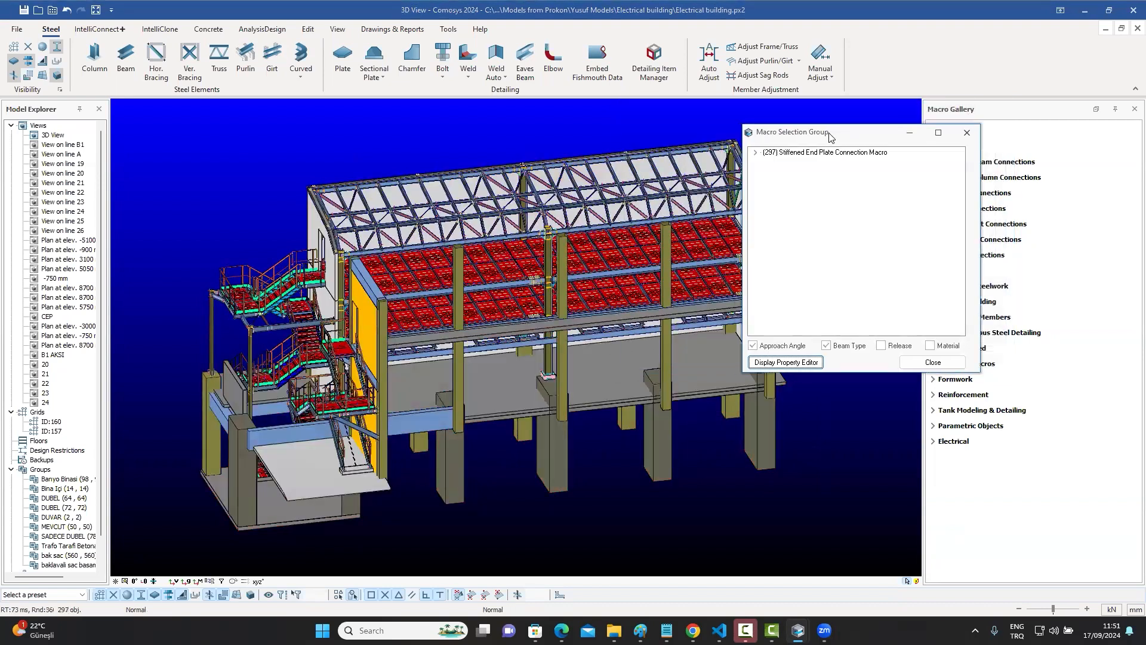
{"action": "left_click_drag", "start_coordinate": [829, 133], "coordinate": [848, 133]}
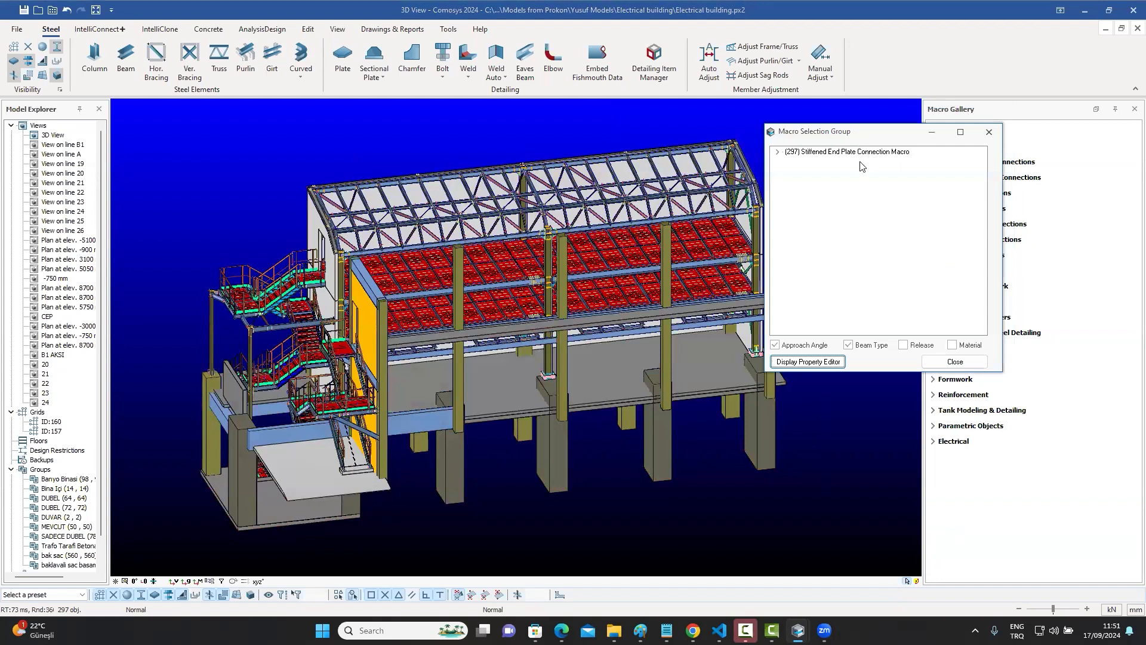
Select the IPE140 secondary group under the HEB300 main beams, and select its macros' dependent elements
{"action": "left_click", "coordinate": [777, 152]}
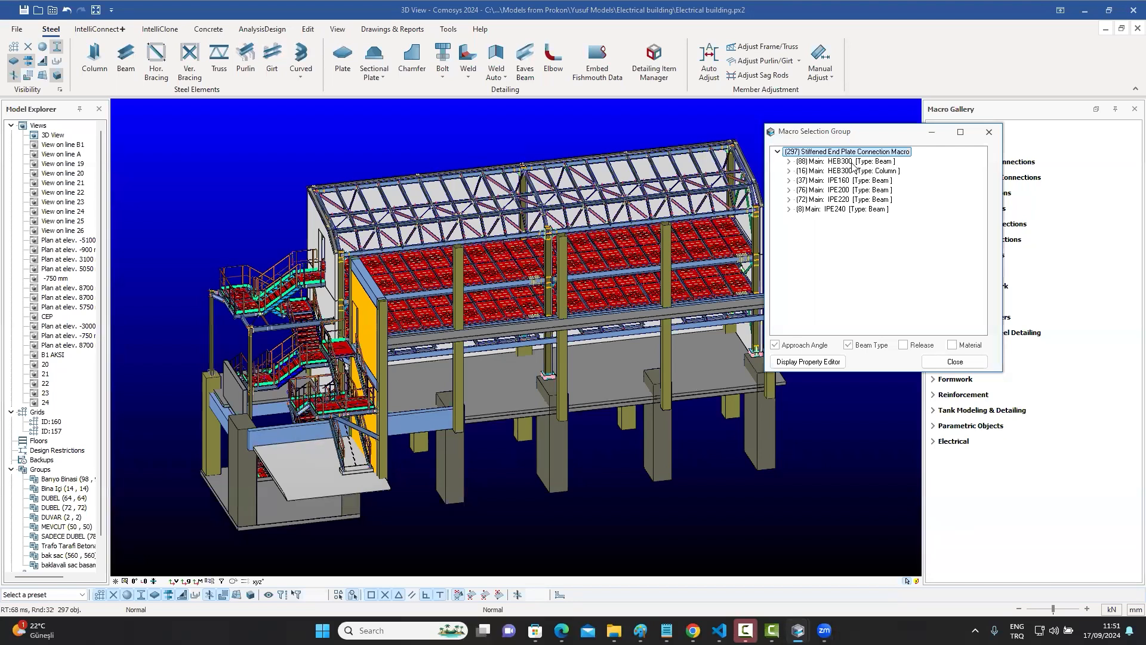
{"action": "left_click", "coordinate": [789, 161]}
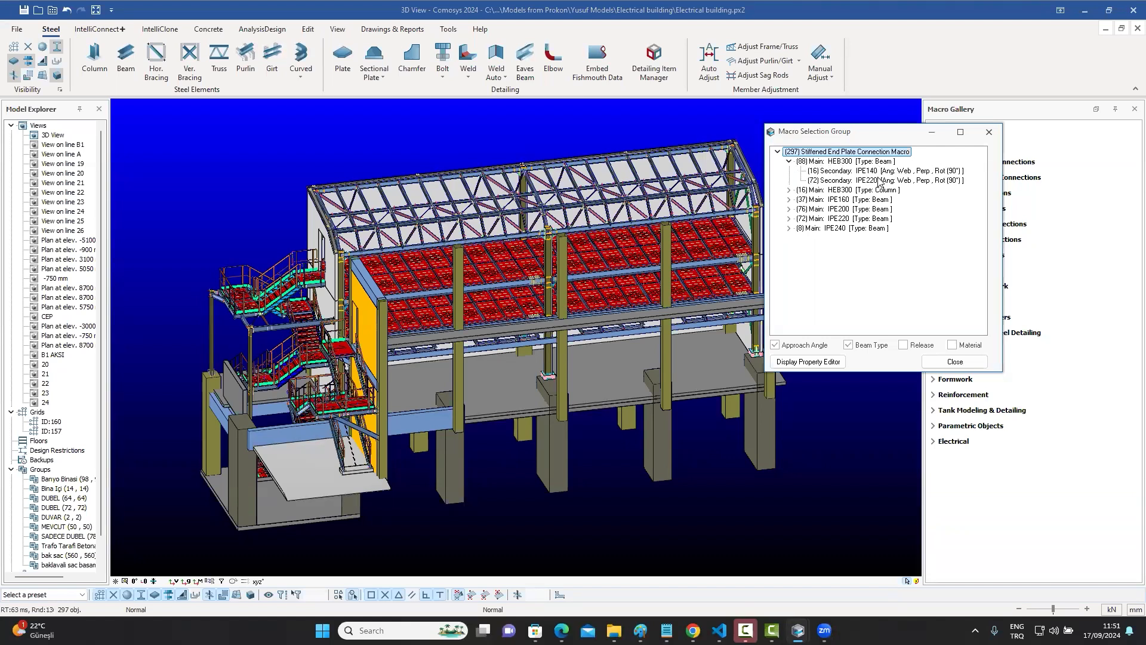
{"action": "left_click", "coordinate": [873, 171]}
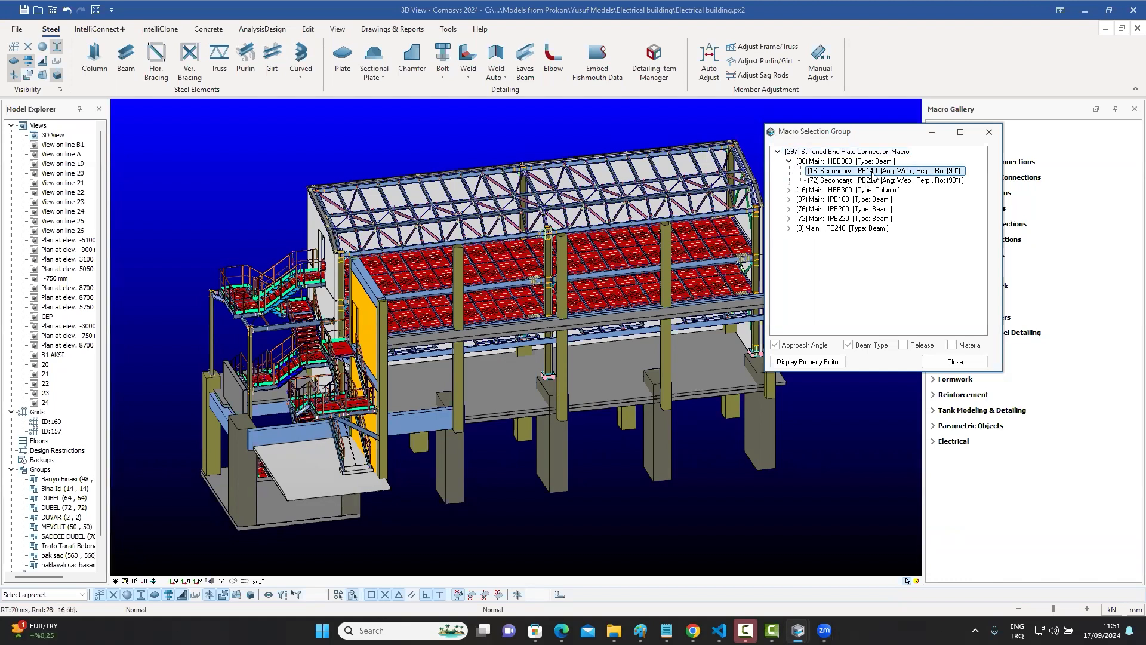
{"action": "middle_click_drag", "start_coordinate": [597, 245], "coordinate": [545, 254]}
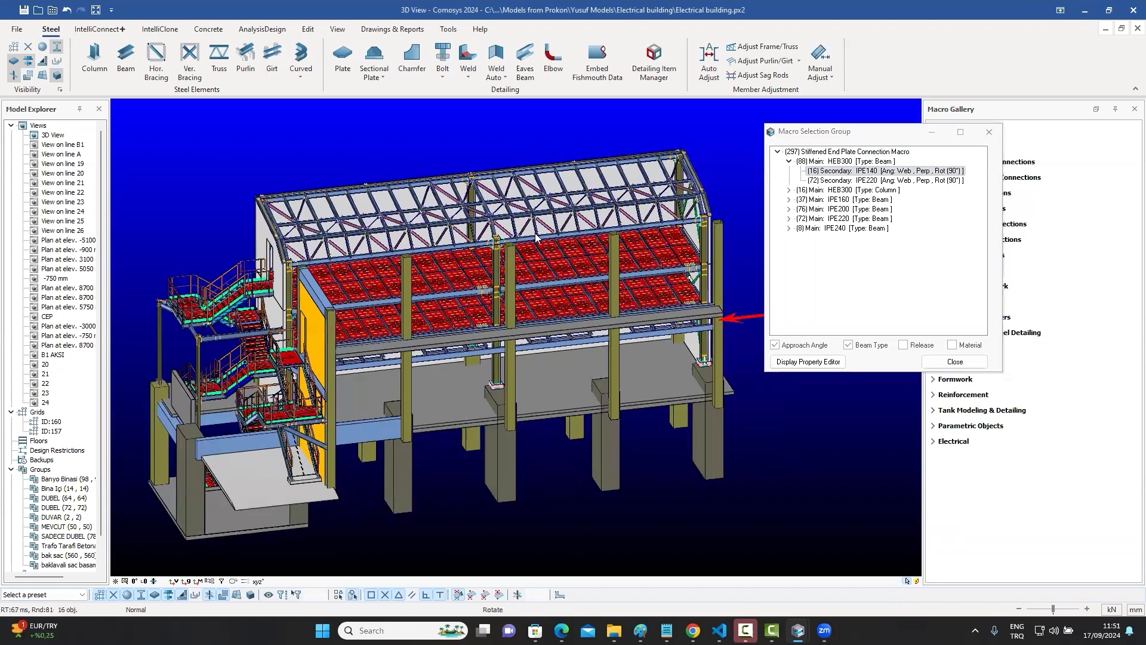
{"action": "right_click", "coordinate": [535, 237]}
{"action": "mouse_move", "coordinate": [586, 552]}
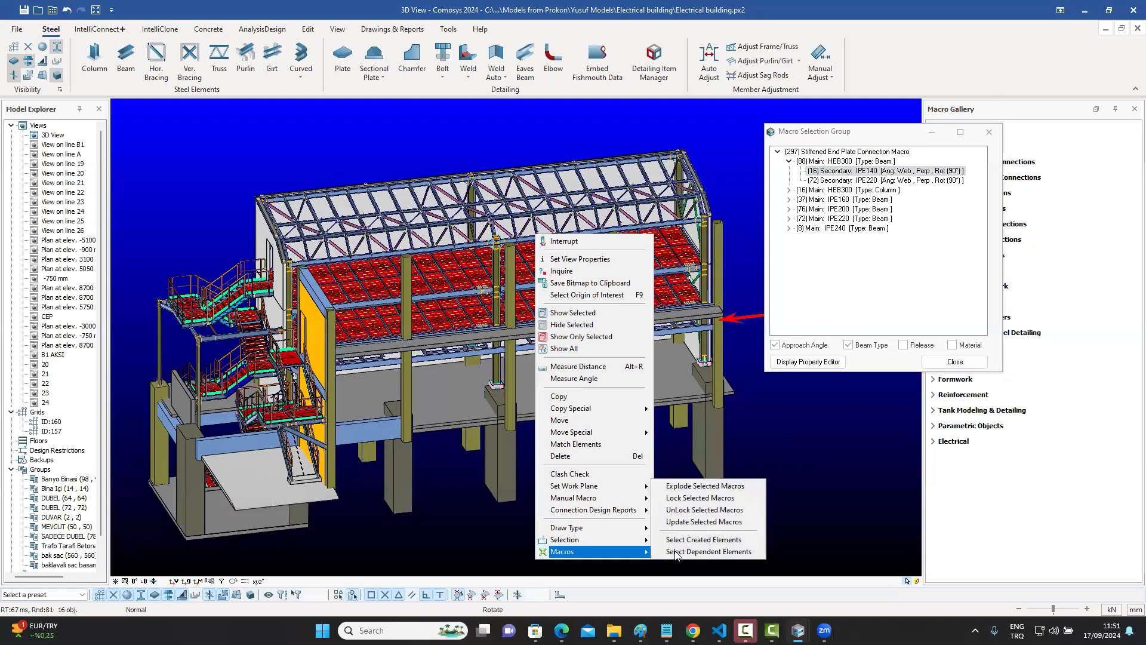
{"action": "left_click", "coordinate": [708, 552]}
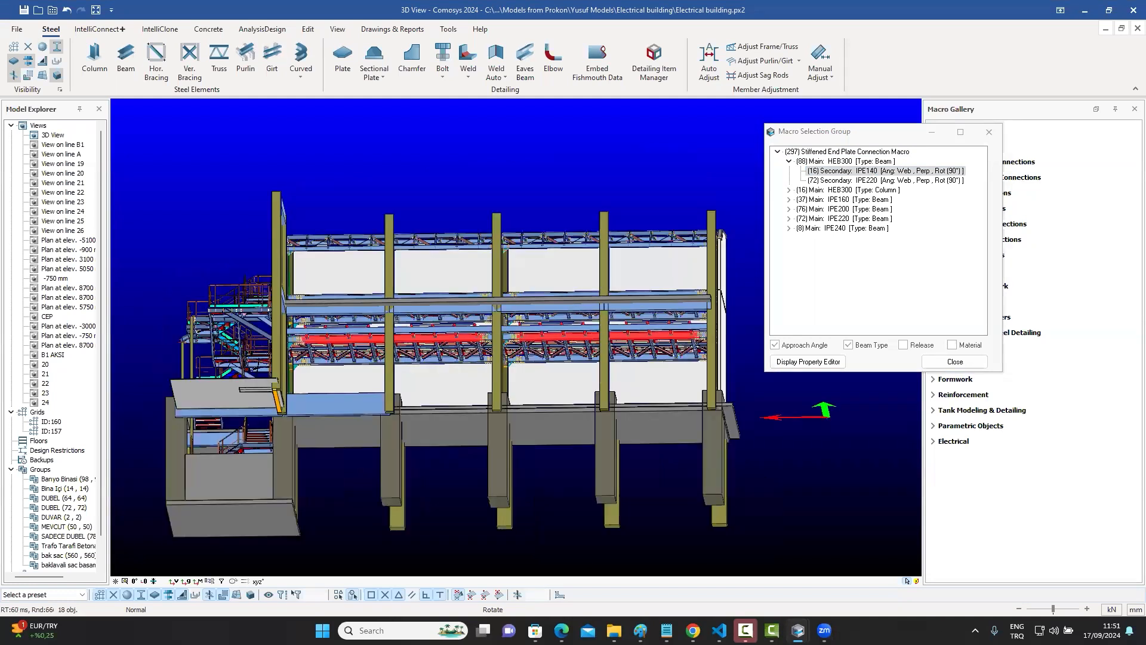
Examine the selected HEB300 and IPE140 beams and their end plate connections from below the floor
{"action": "middle_click_drag", "start_coordinate": [441, 352], "coordinate": [459, 334]}
{"action": "scroll", "coordinate": [458, 336], "scroll_direction": "up", "scroll_amount": 4}
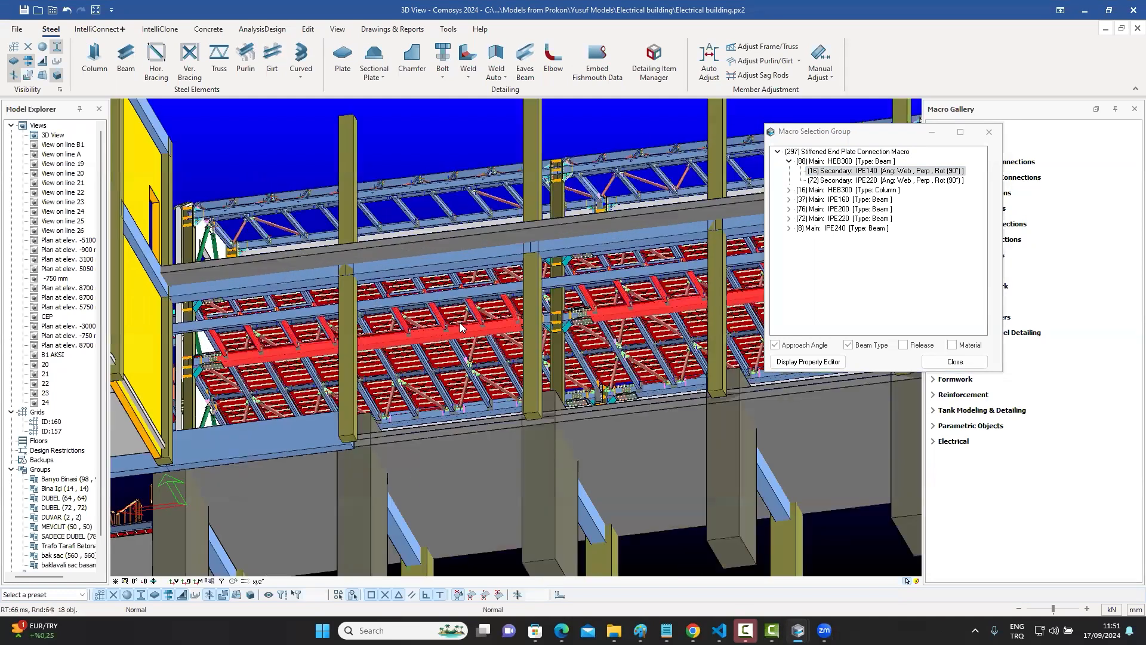
{"action": "scroll", "coordinate": [666, 293], "scroll_direction": "up", "scroll_amount": 2}
{"action": "scroll", "coordinate": [448, 331], "scroll_direction": "up", "scroll_amount": 2}
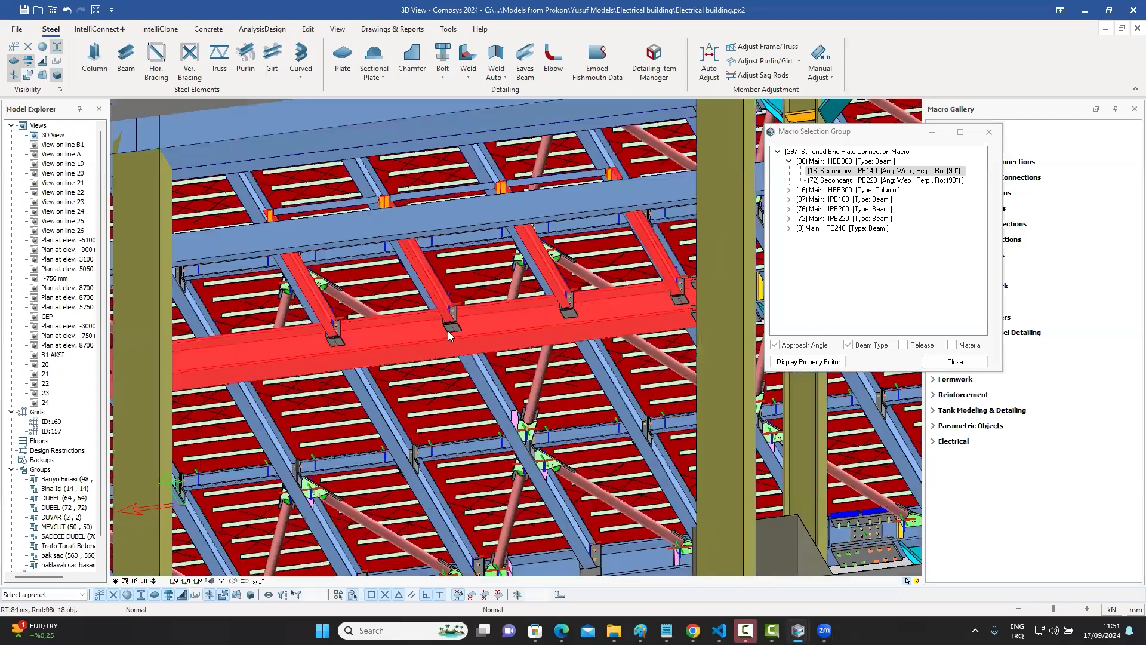
{"action": "scroll", "coordinate": [426, 353], "scroll_direction": "up", "scroll_amount": 3}
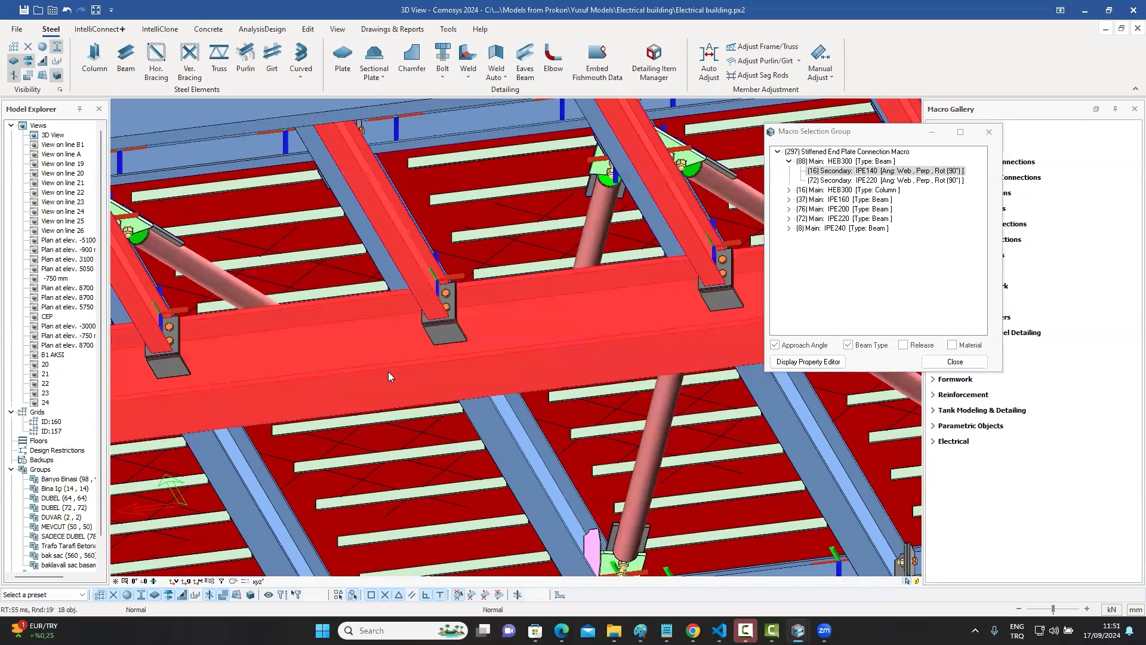
{"action": "scroll", "coordinate": [389, 371], "scroll_direction": "down", "scroll_amount": 3}
{"action": "middle_click_drag", "start_coordinate": [160, 381], "coordinate": [433, 371]}
{"action": "scroll", "coordinate": [307, 383], "scroll_direction": "down", "scroll_amount": 1}
{"action": "scroll", "coordinate": [510, 354], "scroll_direction": "down", "scroll_amount": 2}
{"action": "middle_click_drag", "start_coordinate": [305, 361], "coordinate": [425, 354]}
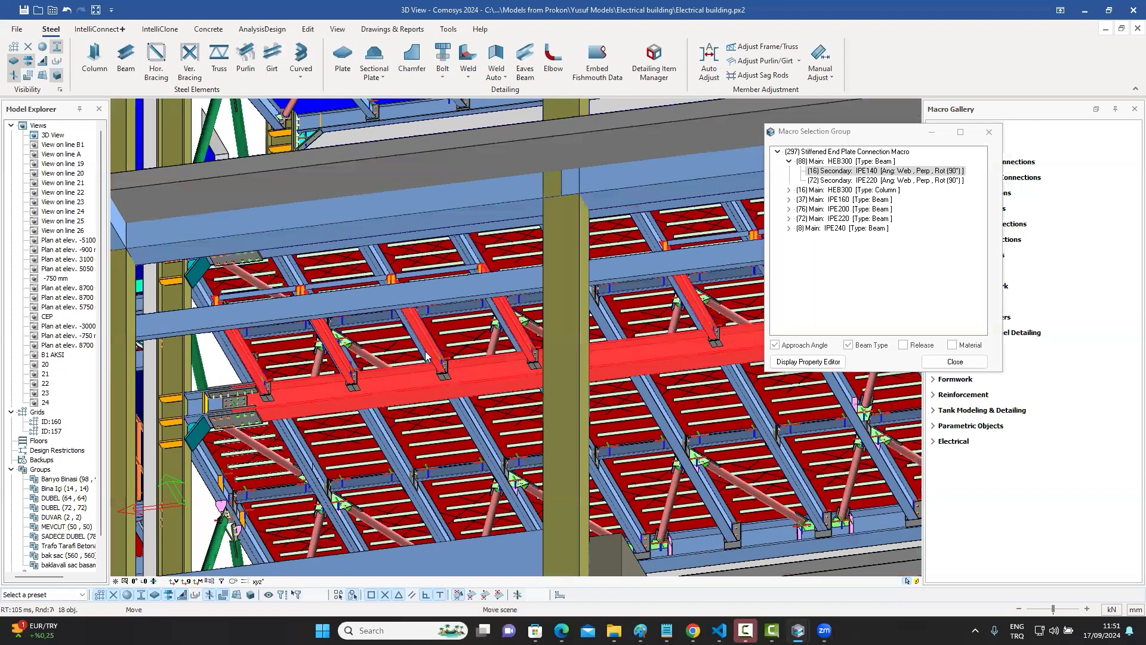
Open the bolt settings of a single stiffened end plate macro where an IPE140 beam meets the HEB300 main beam
{"action": "scroll", "coordinate": [427, 357], "scroll_direction": "up", "scroll_amount": 6}
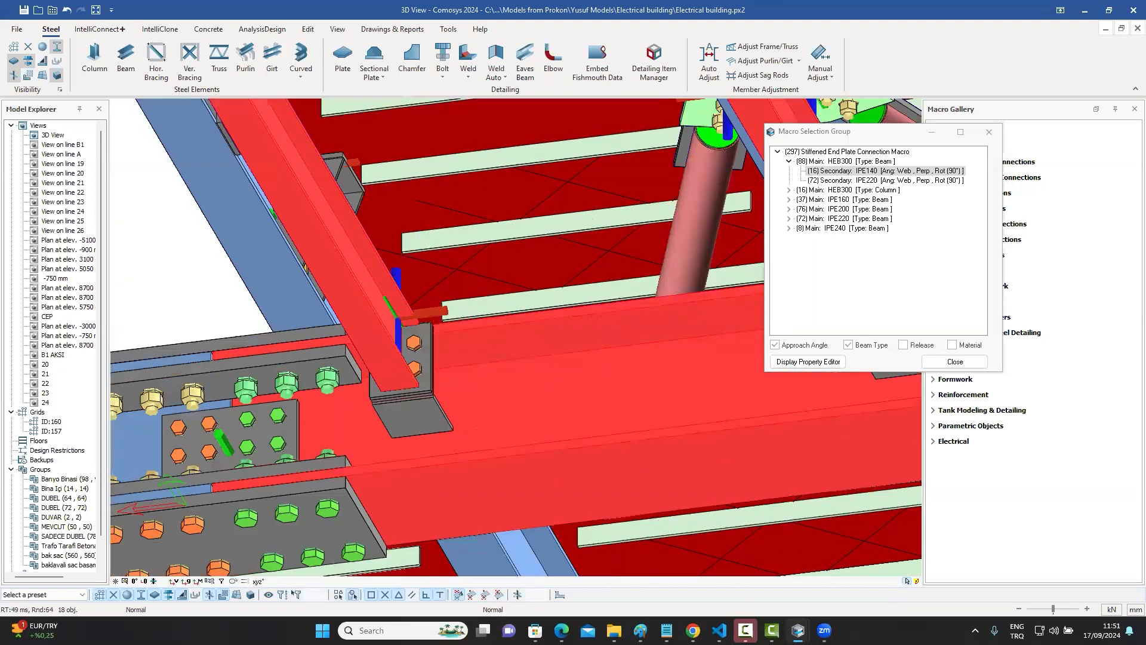
{"action": "left_click", "coordinate": [419, 363]}
{"action": "middle_click_drag", "start_coordinate": [419, 363], "coordinate": [419, 363]}
{"action": "double_click", "coordinate": [419, 363]}
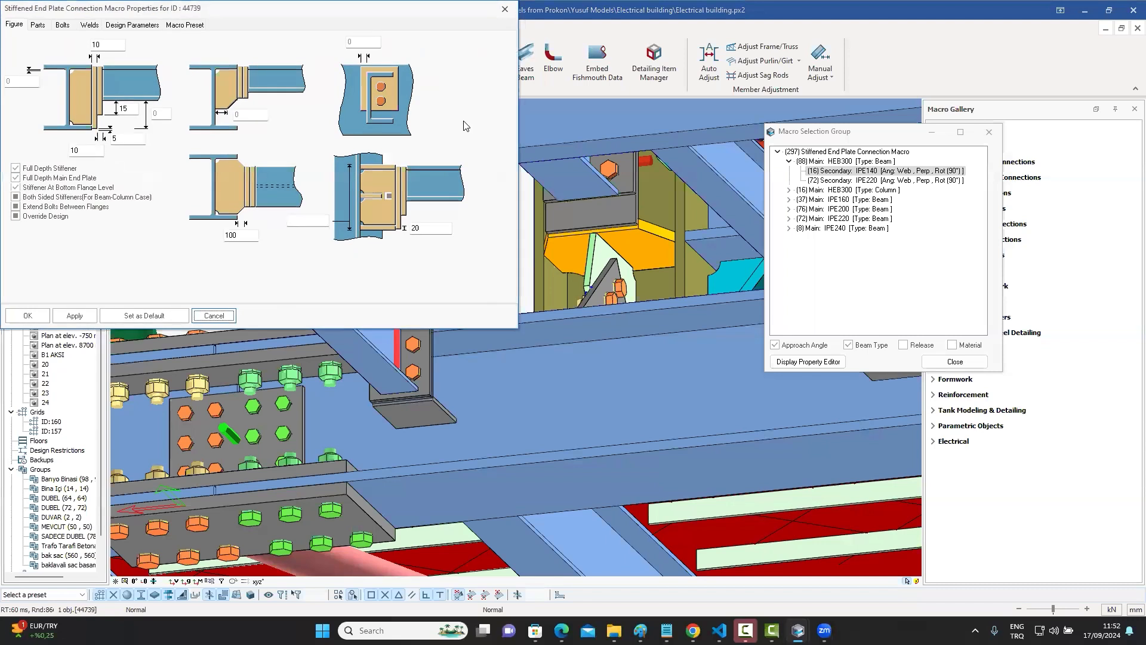
{"action": "left_click_drag", "start_coordinate": [364, 17], "coordinate": [953, 216]}
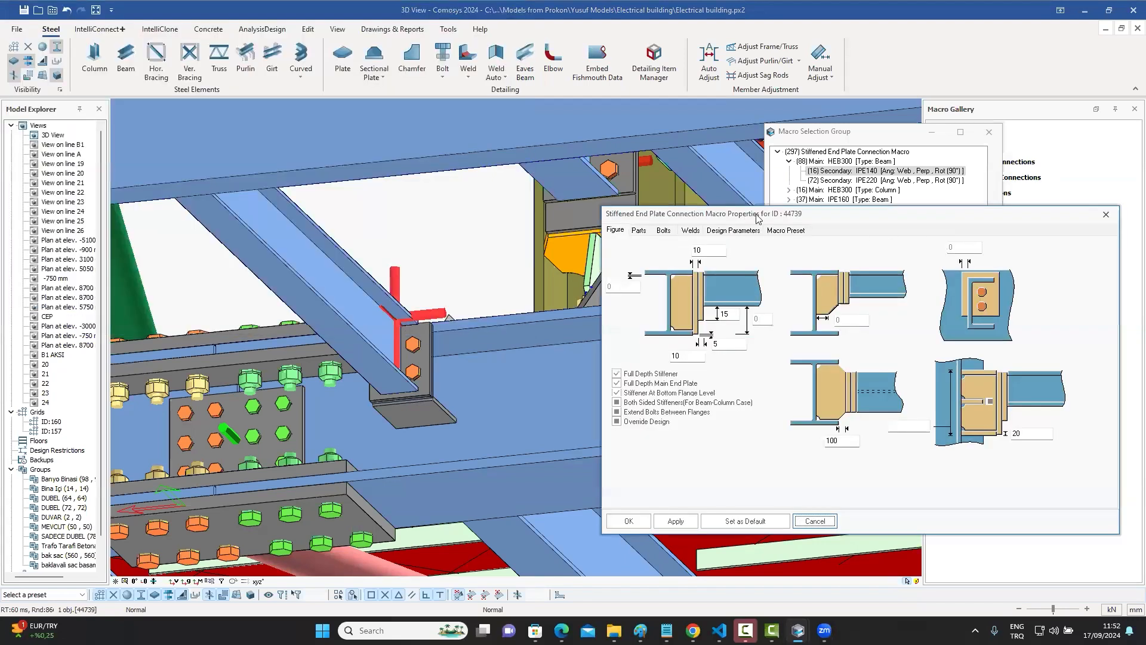
{"action": "left_click", "coordinate": [664, 232]}
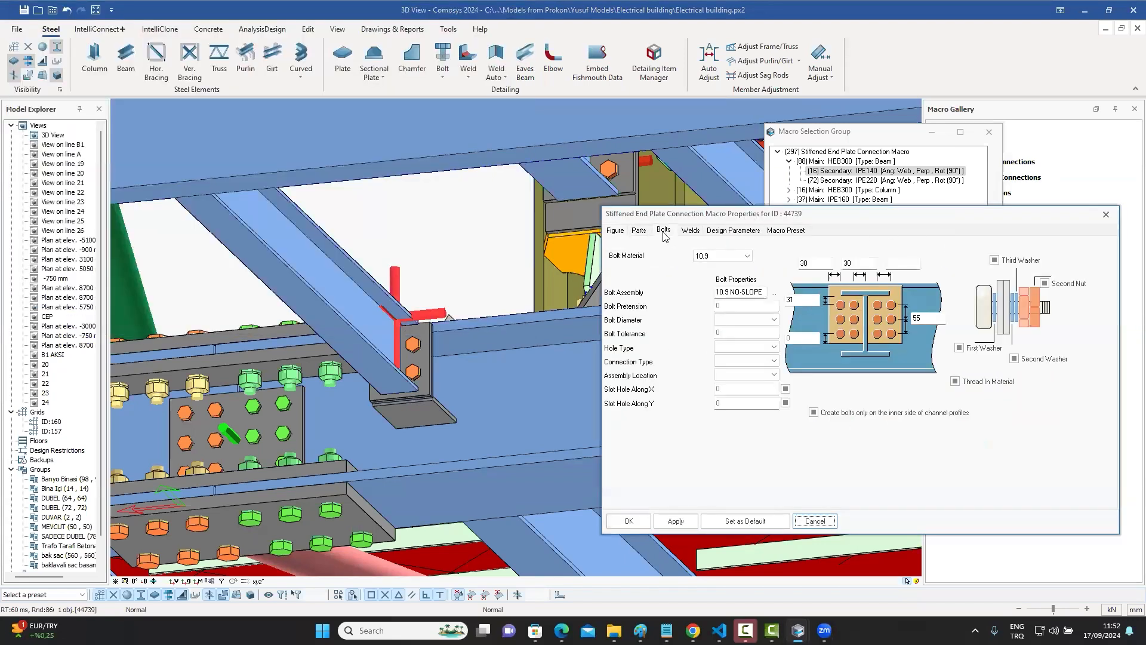
Set this connection's vertical bolt spacing to 2*36, top bolt edge distance to 25 and bolt diameter to 12
{"action": "double_click", "coordinate": [919, 319]}
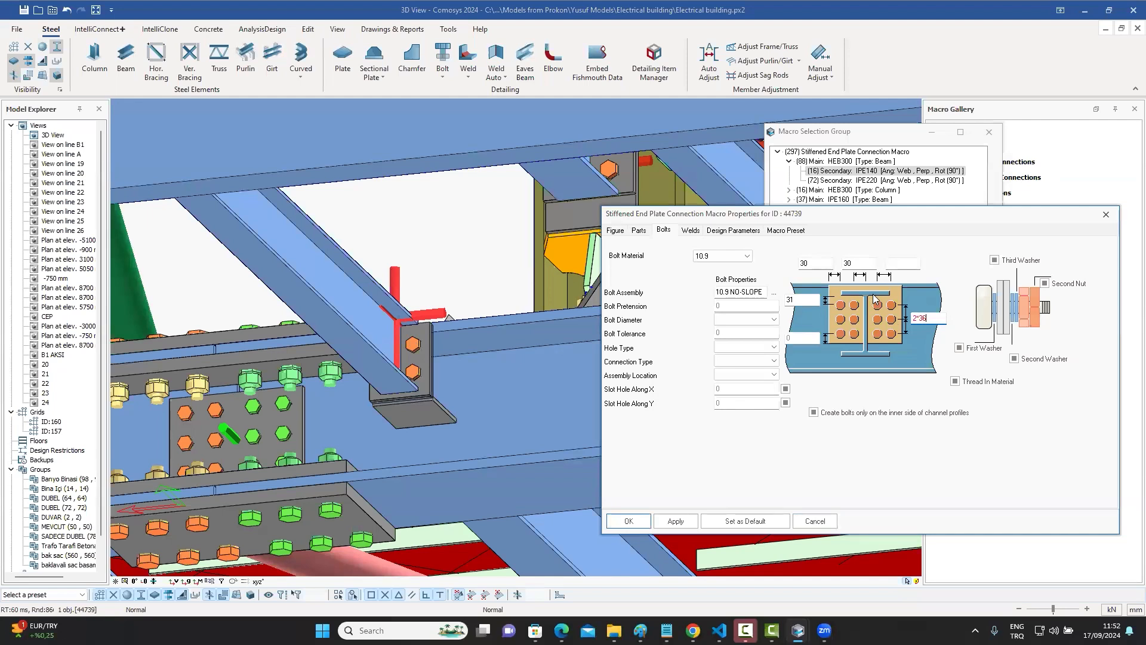
{"action": "double_click", "coordinate": [796, 300]}
{"action": "left_click", "coordinate": [775, 321]}
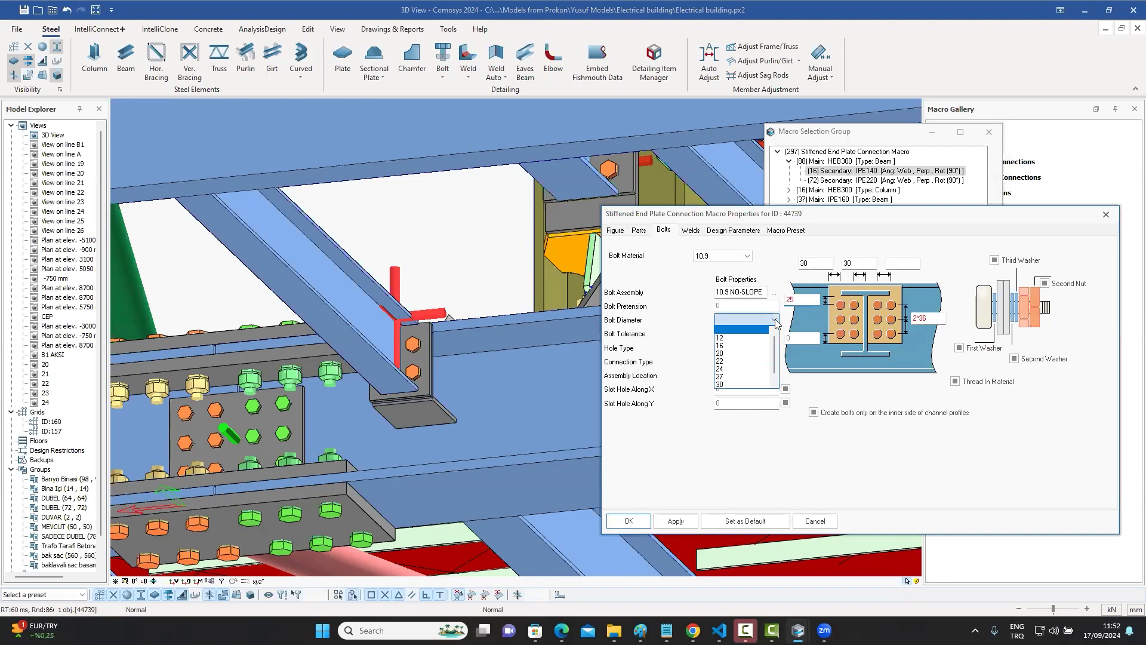
{"action": "left_click", "coordinate": [732, 338]}
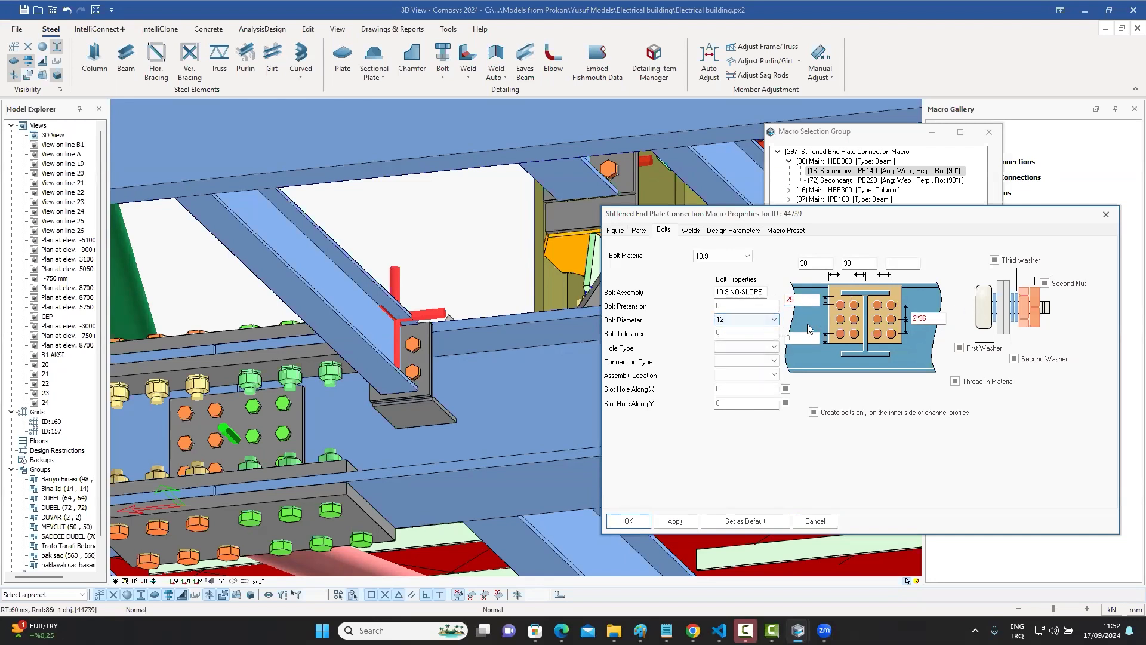
{"action": "left_click", "coordinate": [629, 522]}
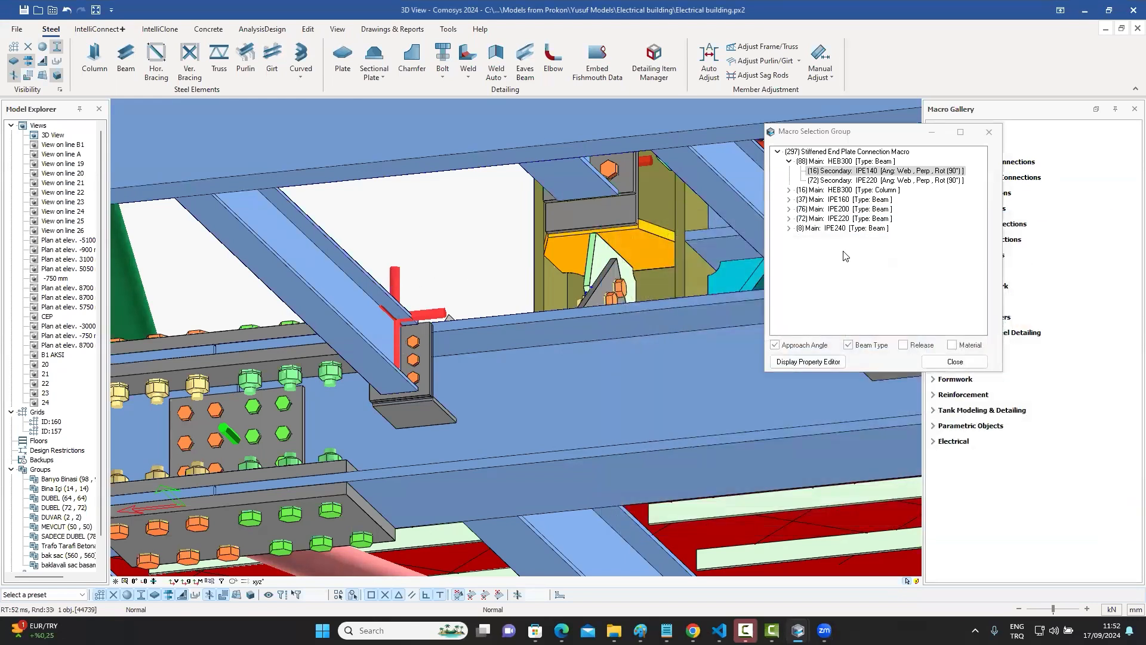
Apply bolt diameter 12, top edge distance 25 and vertical spacing 2*36 to all macros in the HEB300–IPE140 group
{"action": "left_click", "coordinate": [863, 171]}
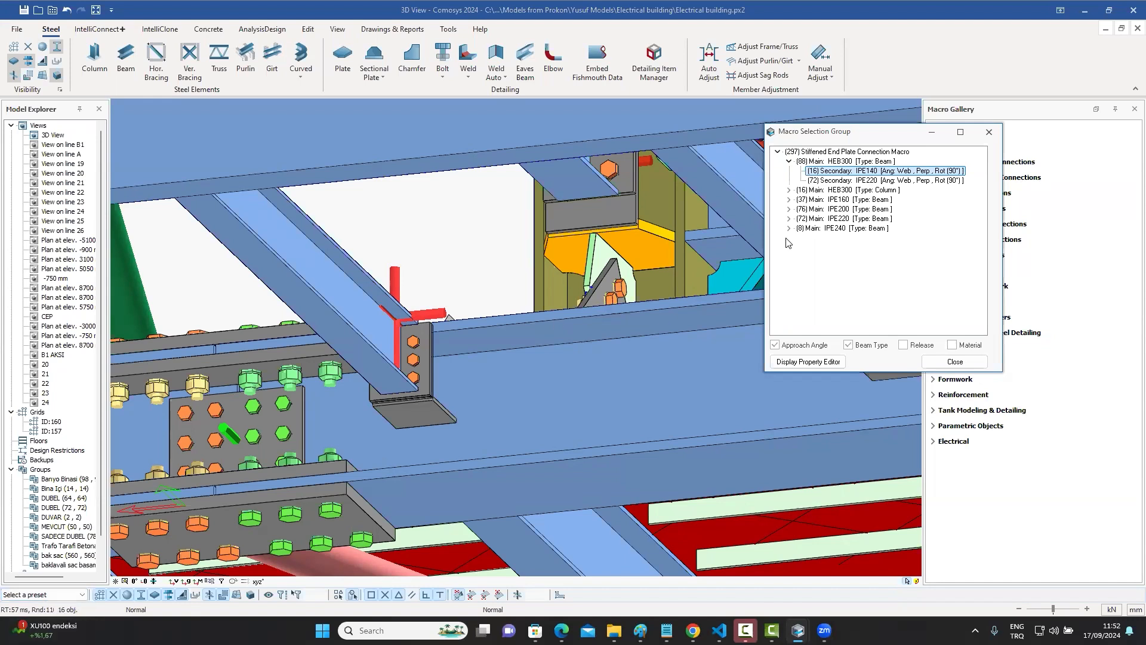
{"action": "left_click", "coordinate": [805, 363]}
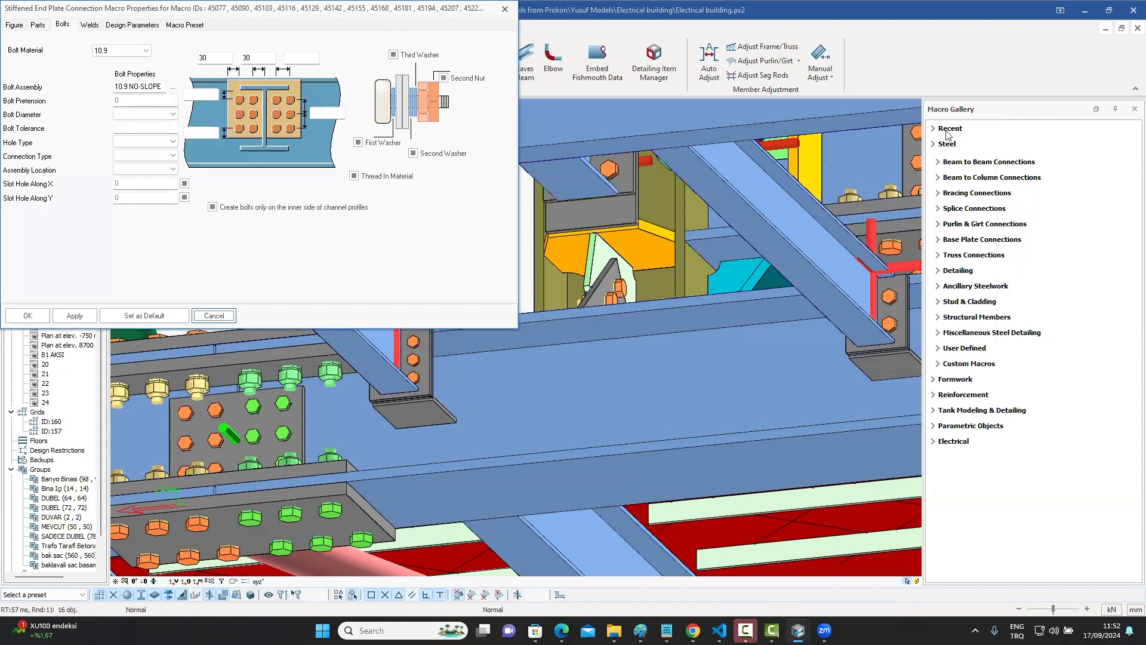
{"action": "left_click", "coordinate": [763, 241]}
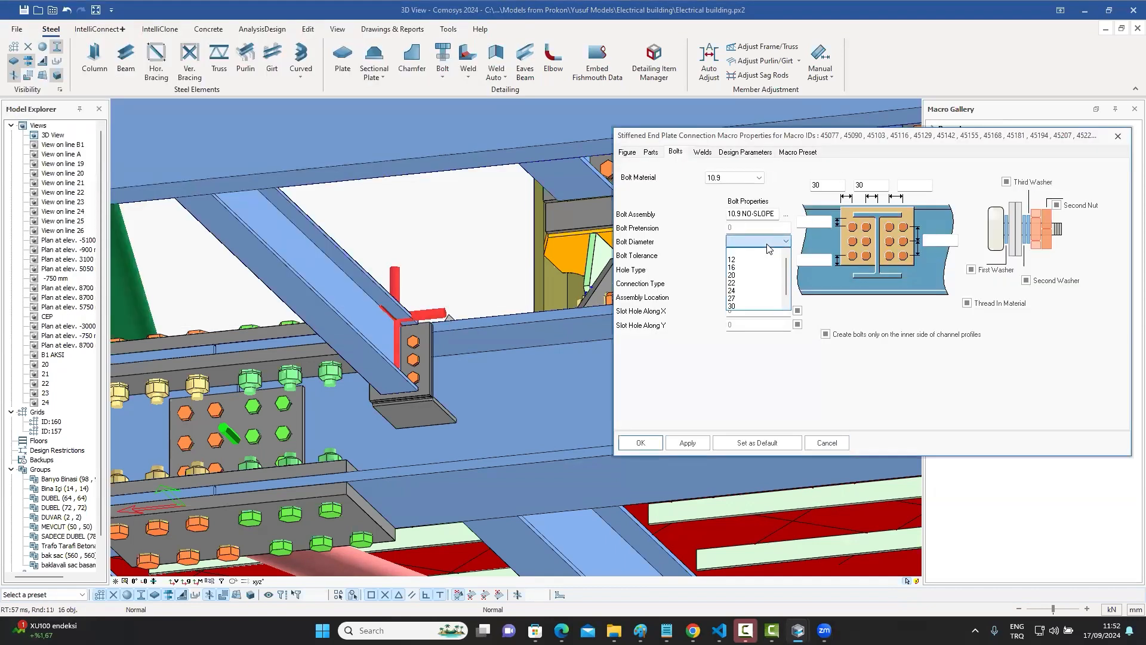
{"action": "left_click", "coordinate": [747, 263]}
{"action": "left_click", "coordinate": [813, 221]}
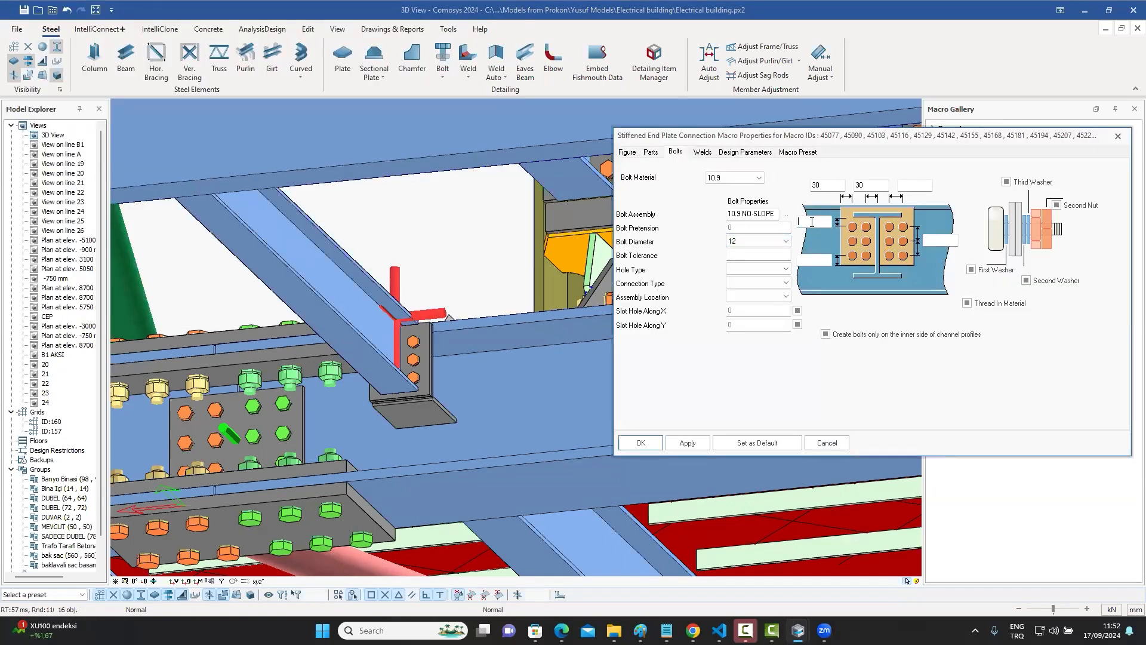
{"action": "left_click", "coordinate": [951, 244]}
{"action": "left_click", "coordinate": [635, 445]}
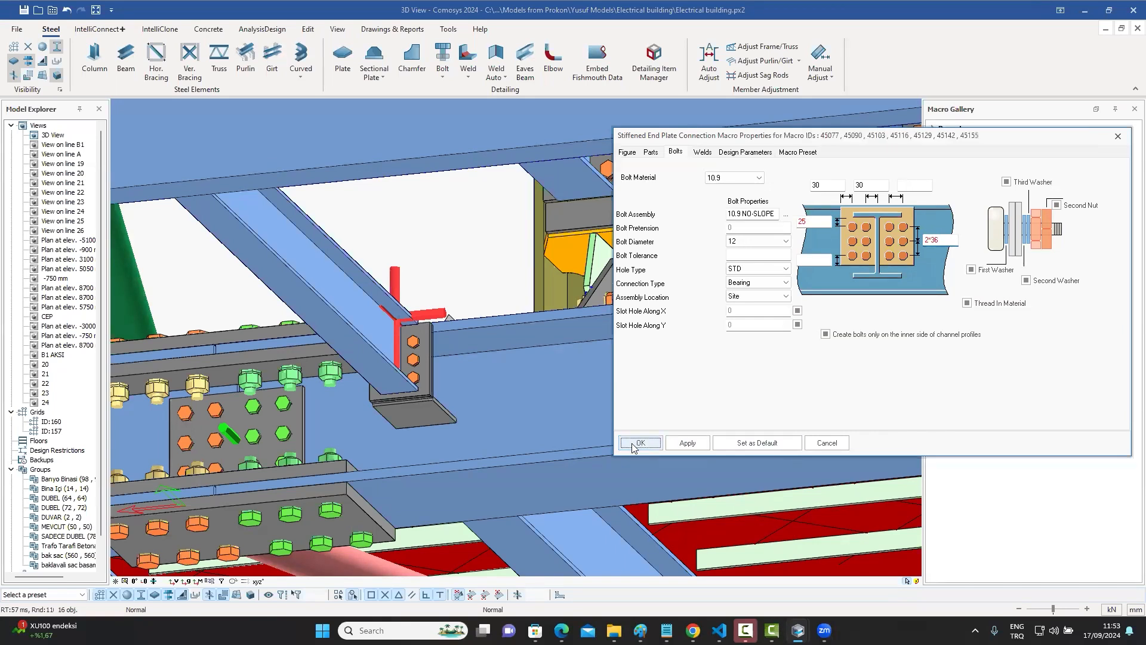
Examine the edited end plate connections along the HEB300 beam up close and within the whole building
{"action": "scroll", "coordinate": [628, 382], "scroll_direction": "down", "scroll_amount": 1}
{"action": "middle_click_drag", "start_coordinate": [750, 349], "coordinate": [574, 352]}
{"action": "scroll", "coordinate": [664, 334], "scroll_direction": "up", "scroll_amount": 3}
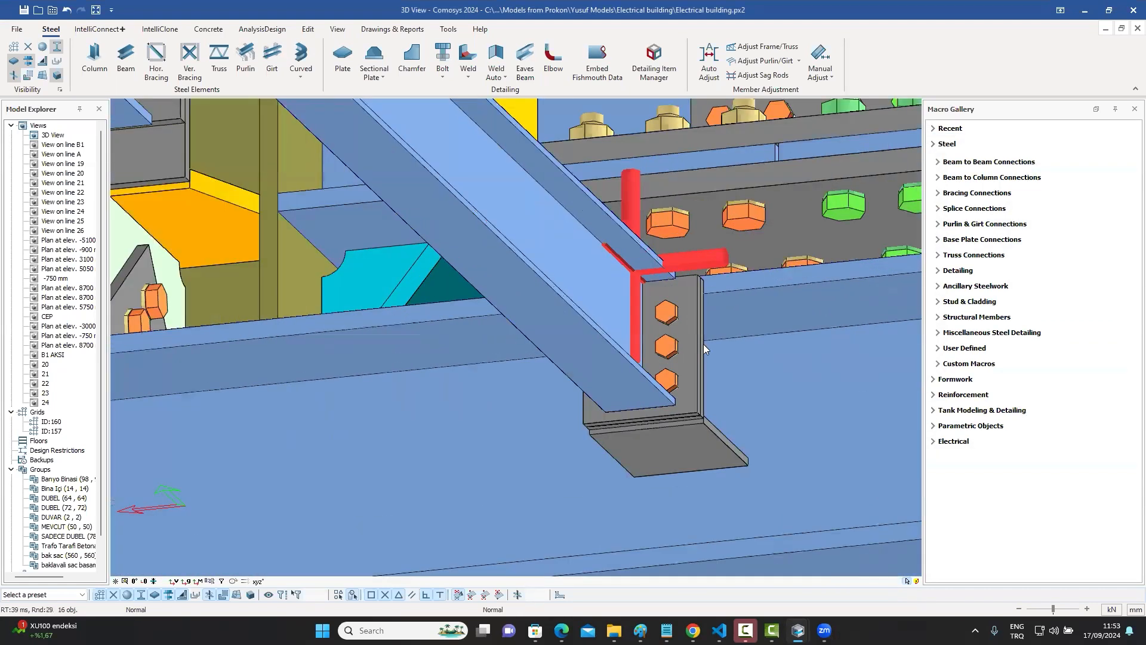
{"action": "scroll", "coordinate": [707, 350], "scroll_direction": "down", "scroll_amount": 4}
{"action": "middle_click_drag", "start_coordinate": [745, 363], "coordinate": [737, 368]}
{"action": "middle_click_drag", "start_coordinate": [840, 282], "coordinate": [730, 300]}
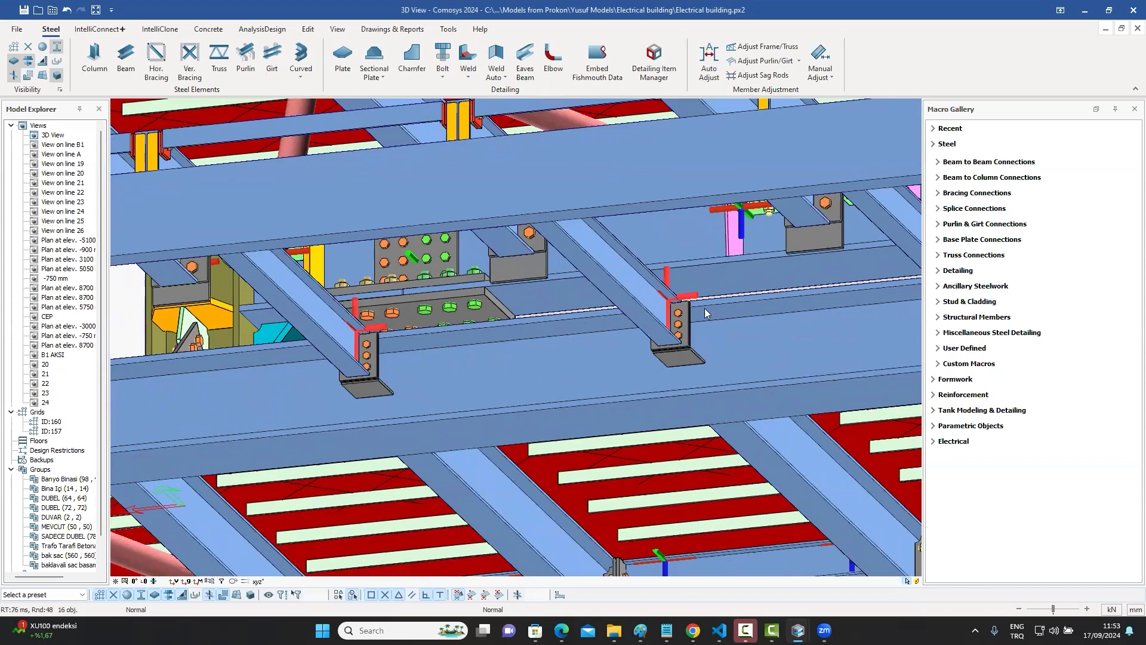
{"action": "scroll", "coordinate": [735, 330], "scroll_direction": "down", "scroll_amount": 3}
{"action": "middle_click_drag", "start_coordinate": [702, 346], "coordinate": [684, 338]}
{"action": "middle_click_drag", "start_coordinate": [790, 308], "coordinate": [738, 316]}
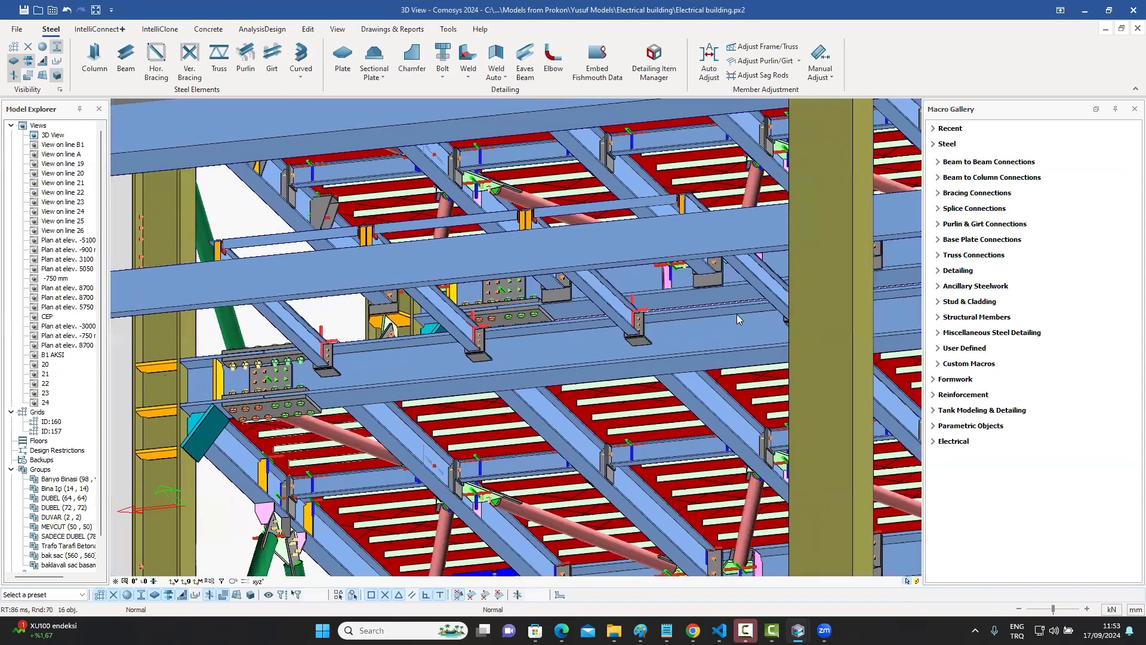
{"action": "scroll", "coordinate": [661, 301], "scroll_direction": "down", "scroll_amount": 3}
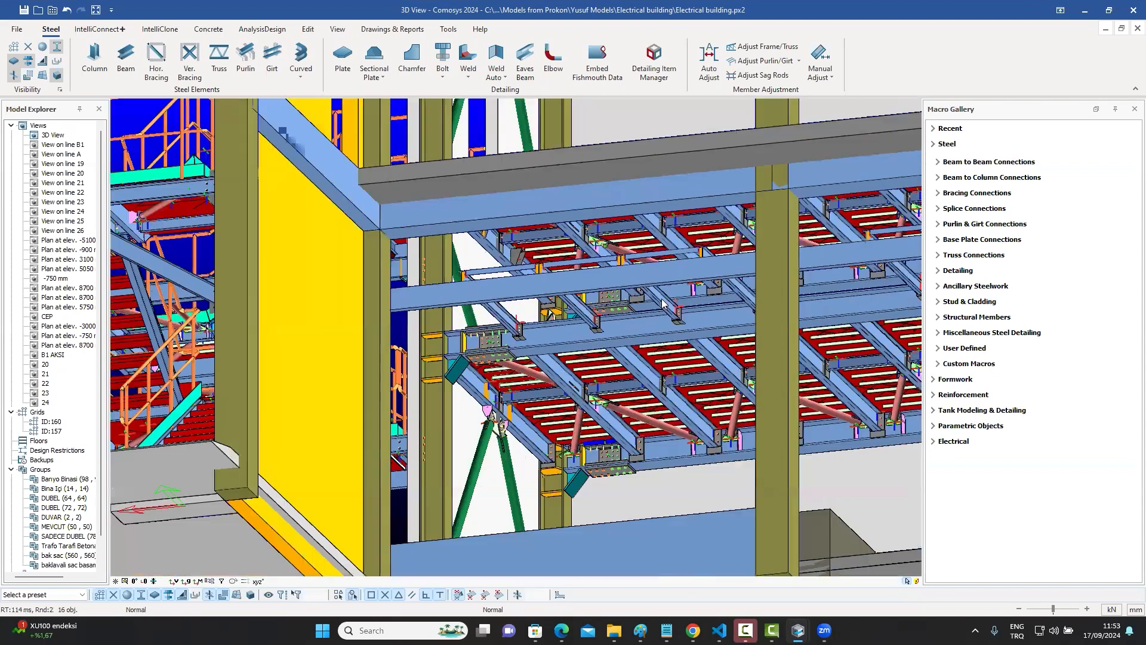
{"action": "scroll", "coordinate": [663, 301], "scroll_direction": "down", "scroll_amount": 5}
{"action": "middle_click_drag", "start_coordinate": [662, 301], "coordinate": [662, 338]}
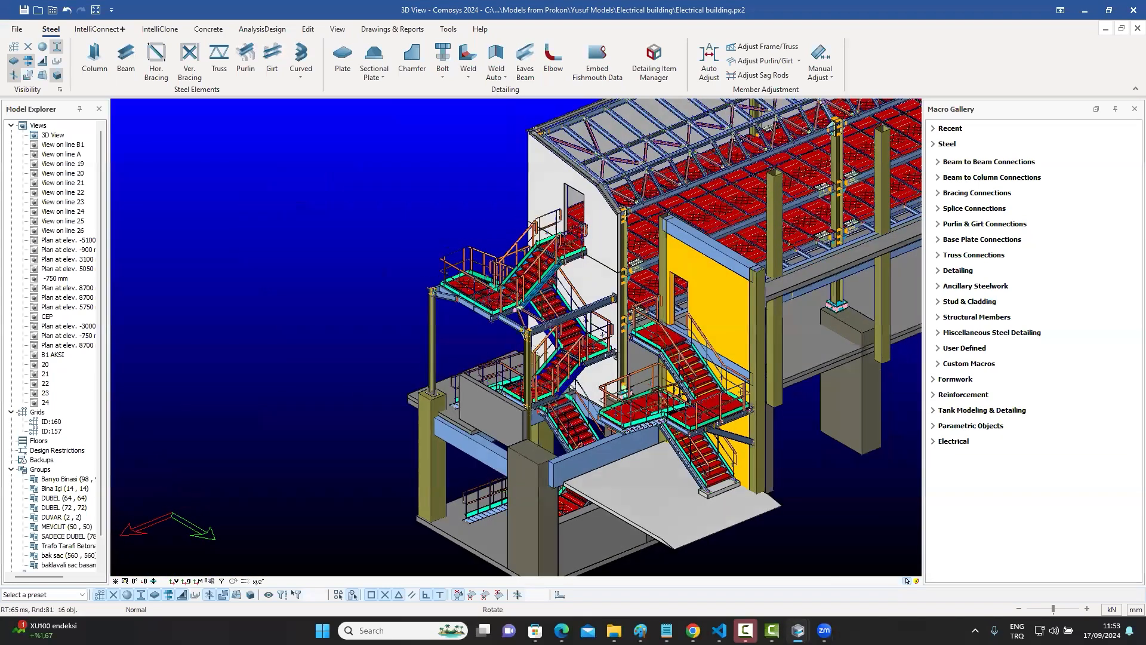
{"action": "scroll", "coordinate": [384, 189], "scroll_direction": "down", "scroll_amount": 5}
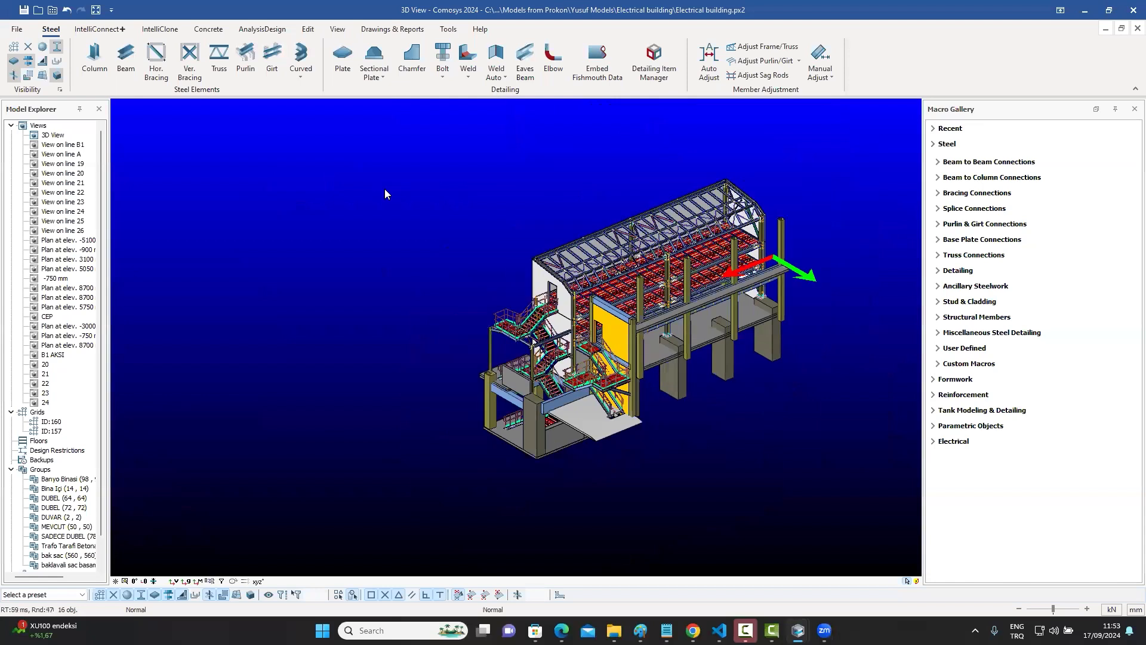
Select the whole model and filter it to the Floor Macro group in Grouped Object Selection, focusing on the stair landings
{"action": "key", "text": "ctrl+a"}
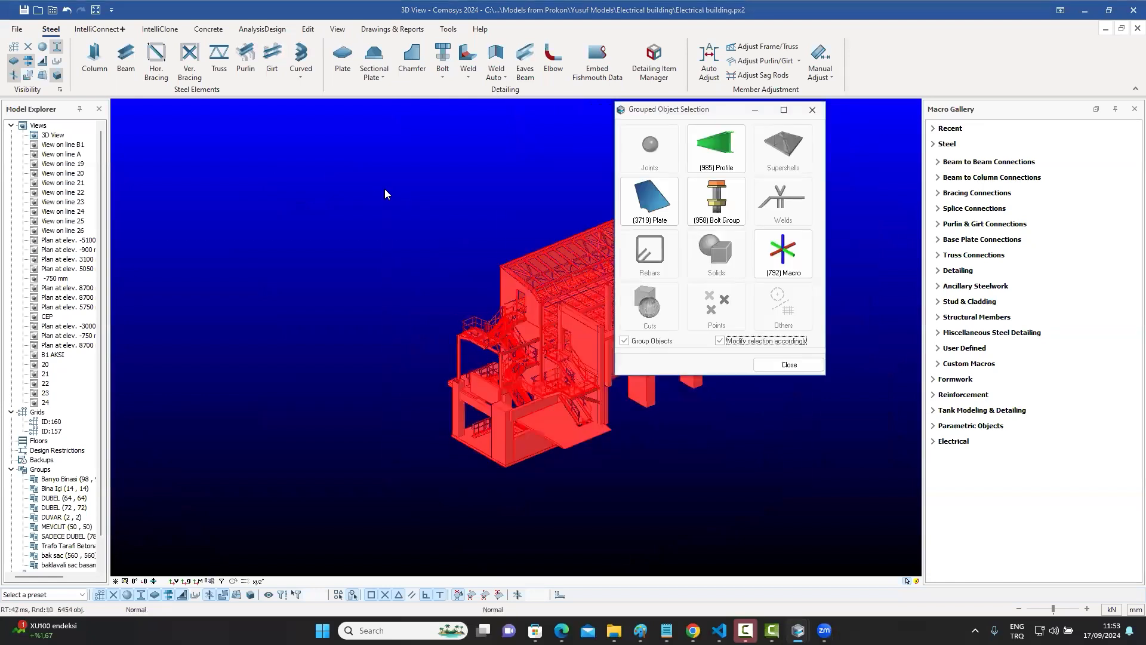
{"action": "left_click", "coordinate": [775, 257]}
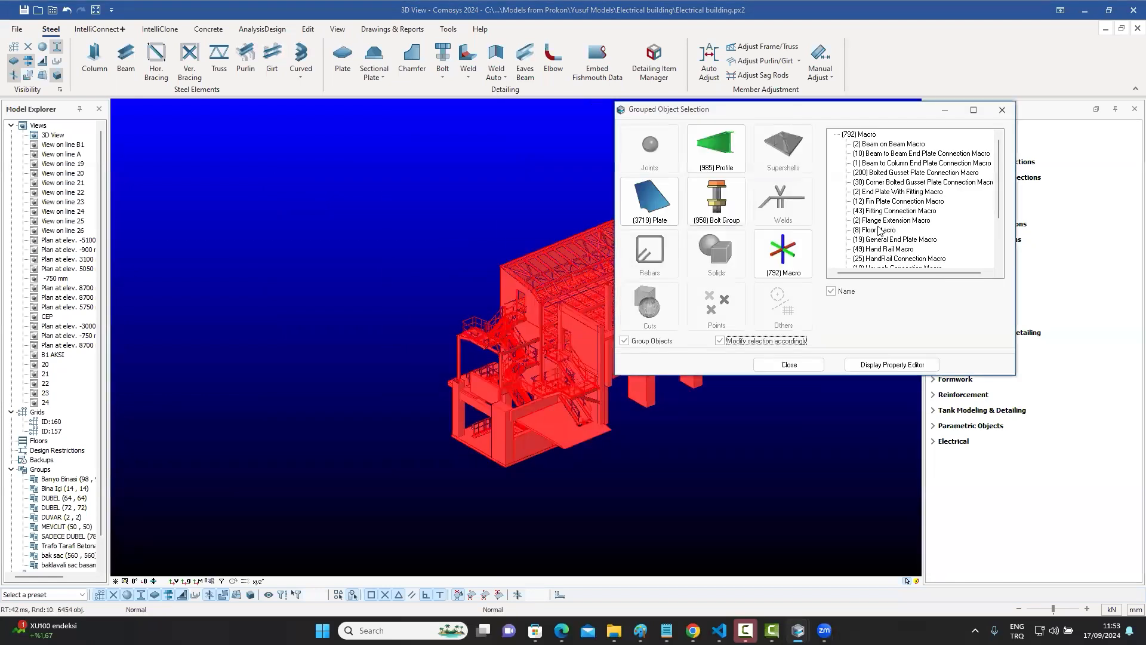
{"action": "left_click", "coordinate": [875, 230]}
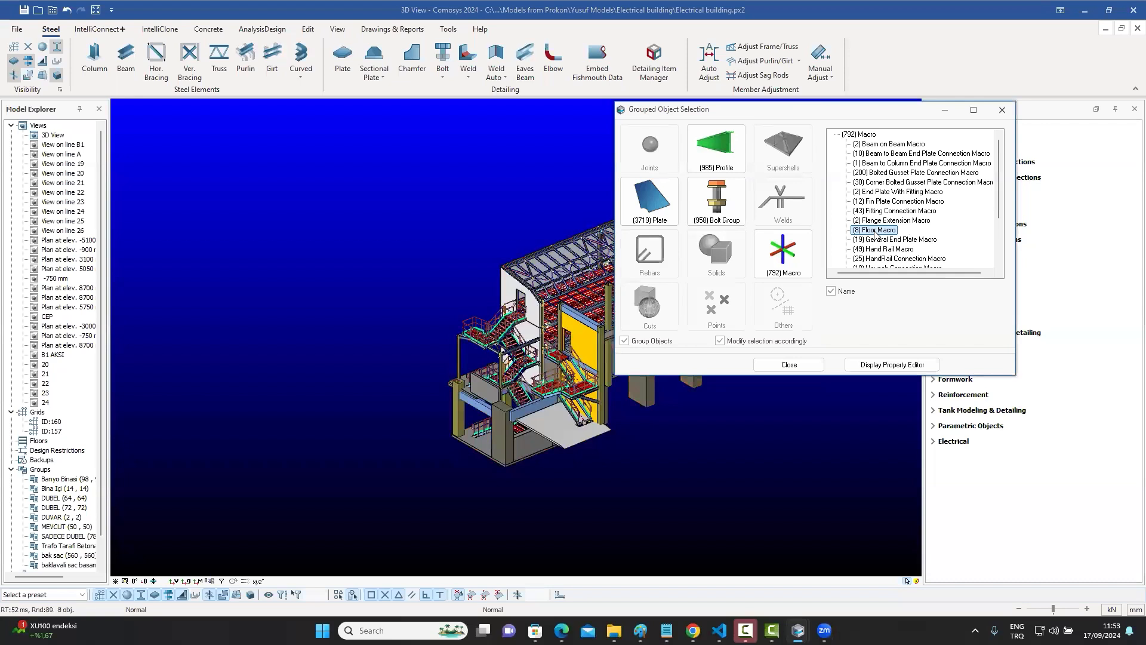
{"action": "middle_click_drag", "start_coordinate": [564, 359], "coordinate": [437, 337]}
{"action": "scroll", "coordinate": [455, 346], "scroll_direction": "up", "scroll_amount": 5}
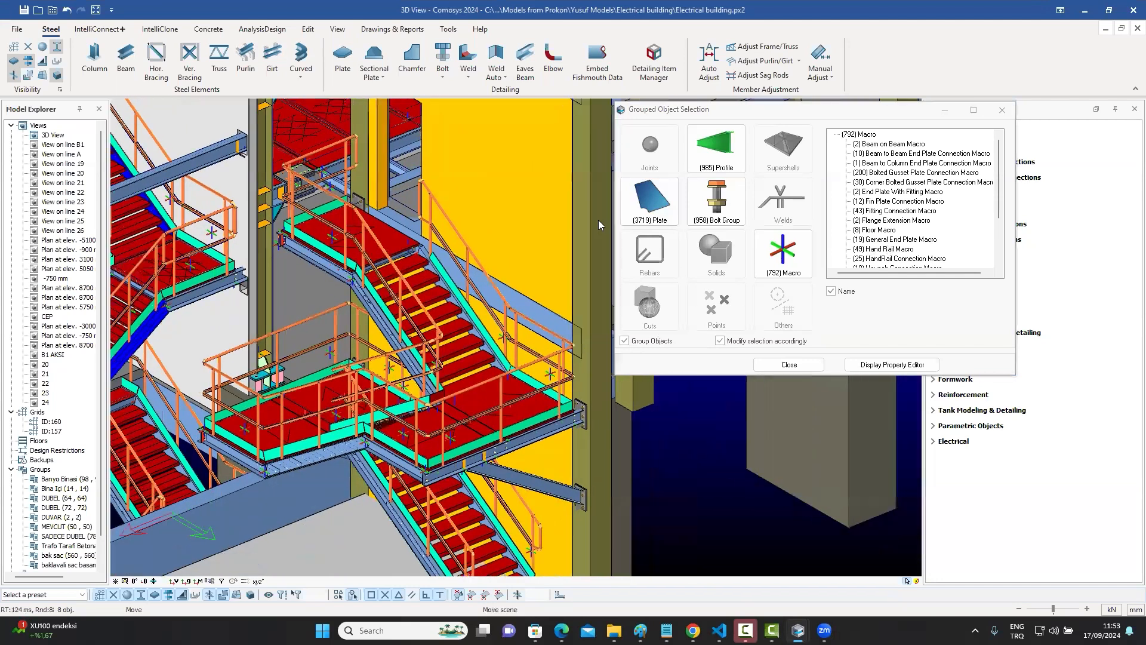
{"action": "middle_click_drag", "start_coordinate": [600, 225], "coordinate": [594, 196]}
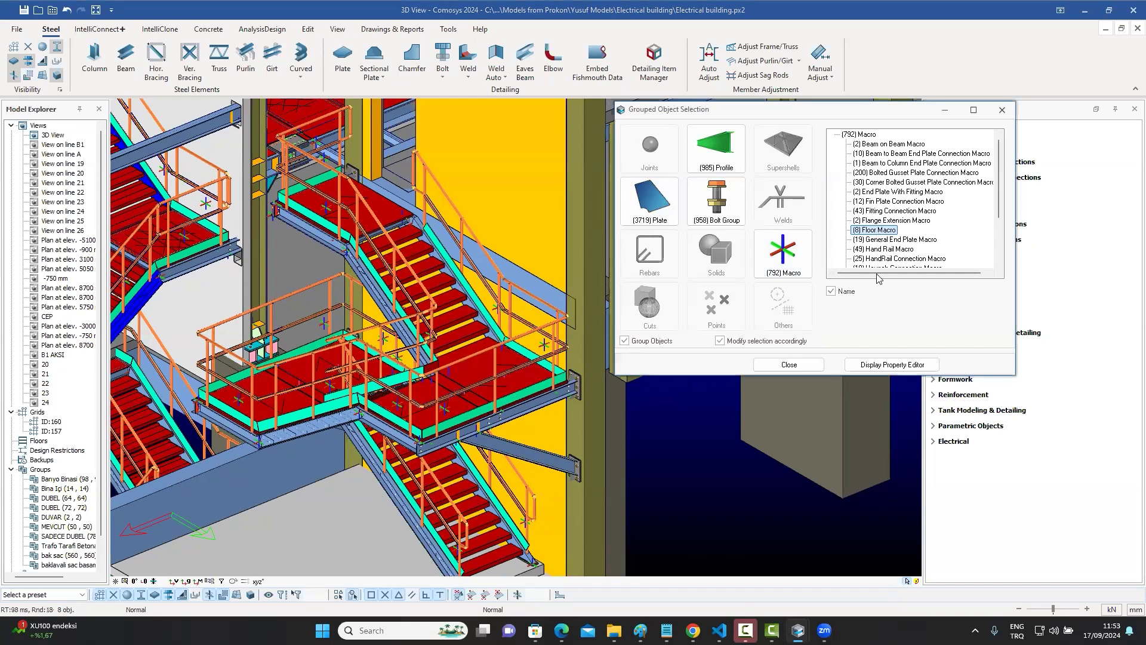
Open the settings of all selected floor macros together and set their floor plate type to Chequered Plate
{"action": "left_click", "coordinate": [890, 362]}
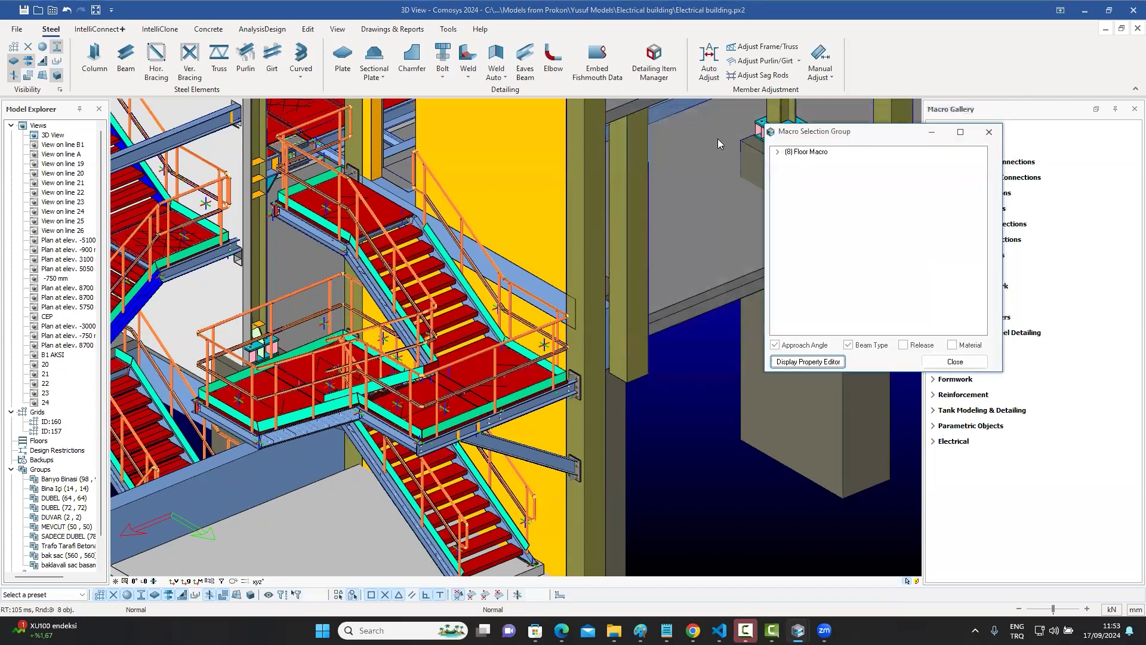
{"action": "double_click", "coordinate": [811, 153]}
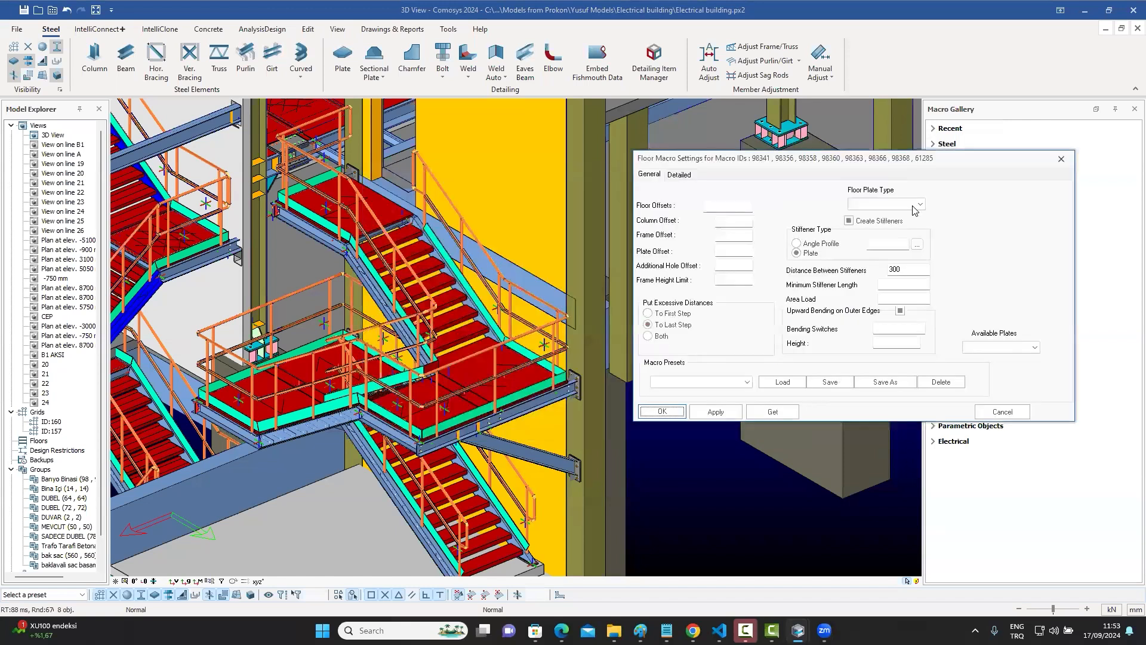
{"action": "left_click", "coordinate": [921, 205]}
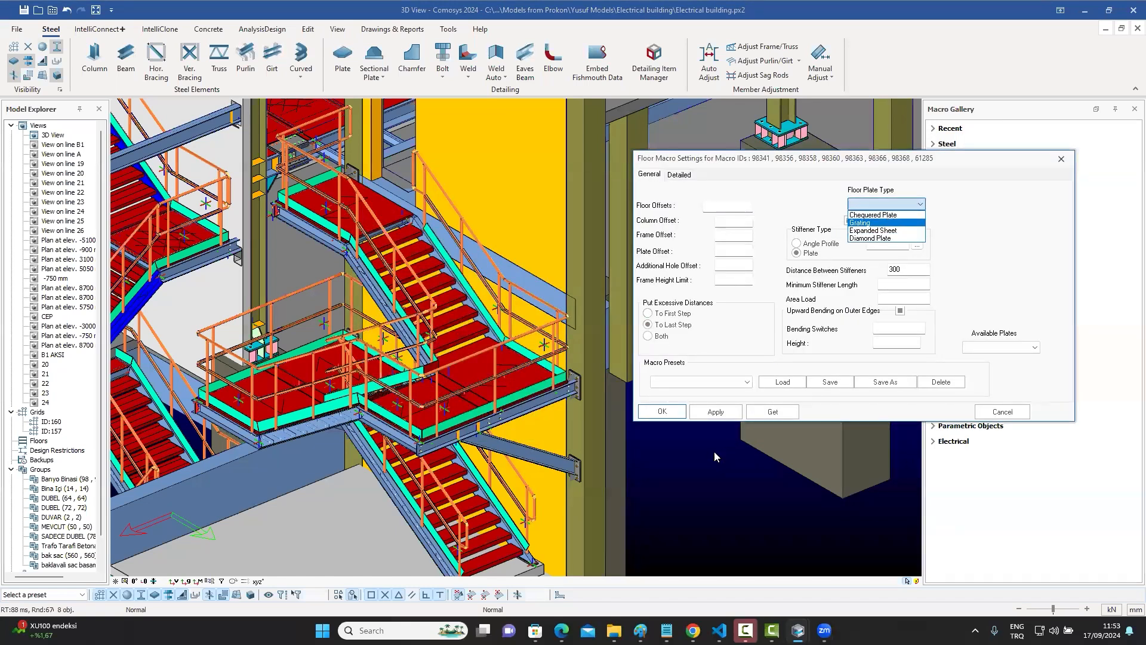
{"action": "left_click", "coordinate": [884, 214]}
{"action": "left_click", "coordinate": [660, 412]}
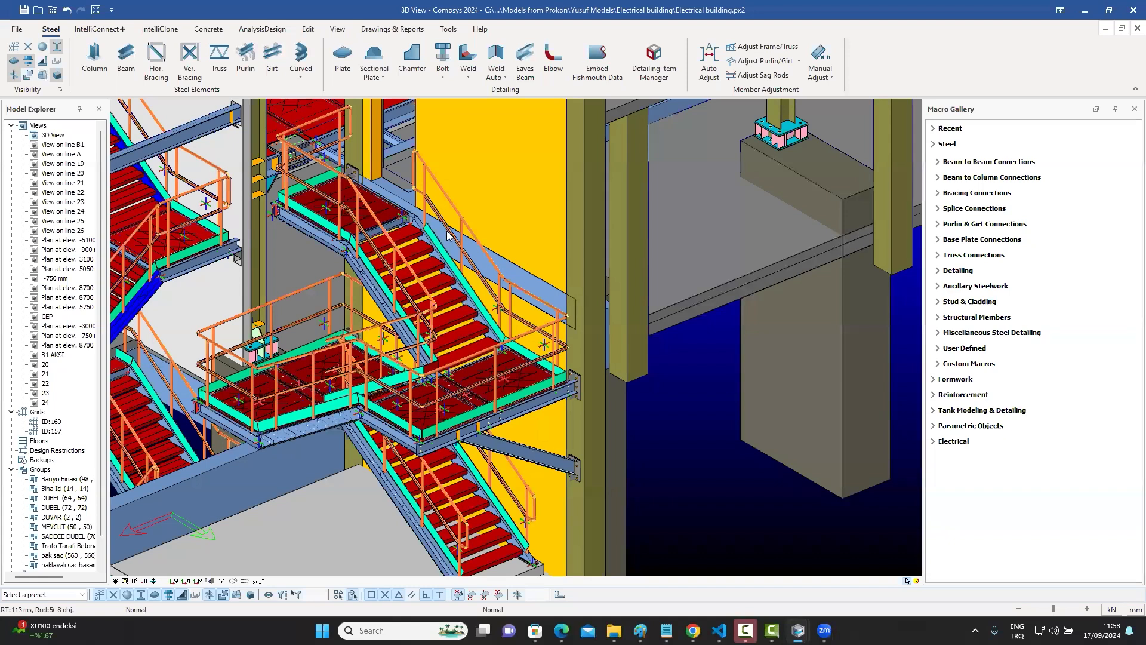
{"action": "scroll", "coordinate": [573, 257], "scroll_direction": "down", "scroll_amount": 4}
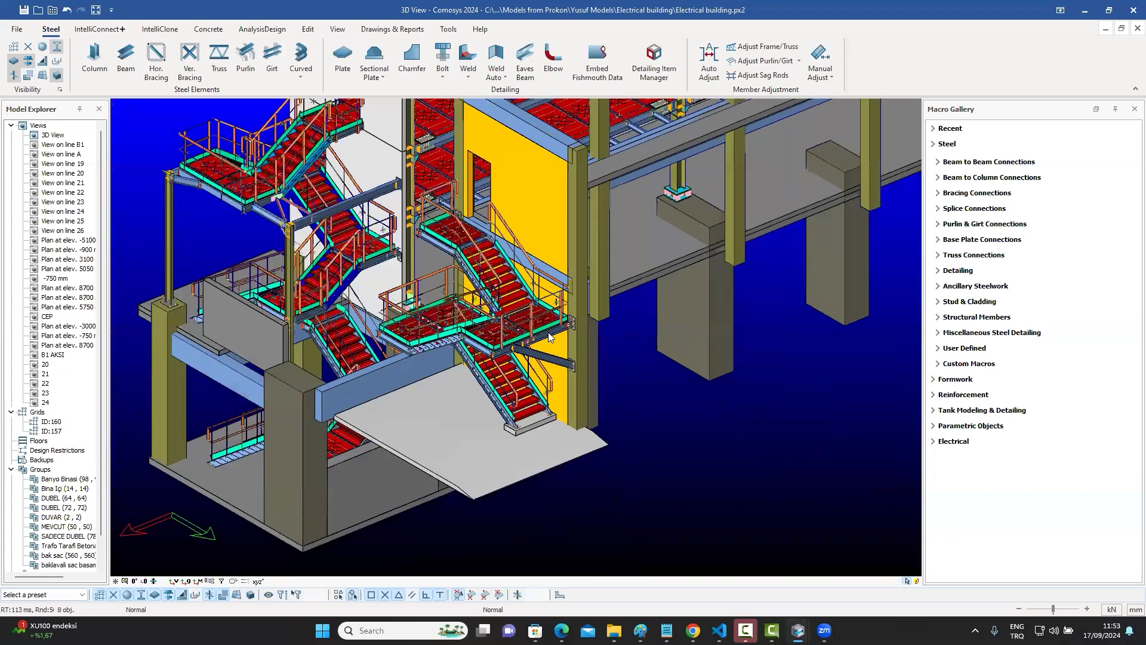
{"action": "middle_click_drag", "start_coordinate": [728, 282], "coordinate": [689, 379]}
{"action": "scroll", "coordinate": [733, 341], "scroll_direction": "down", "scroll_amount": 3}
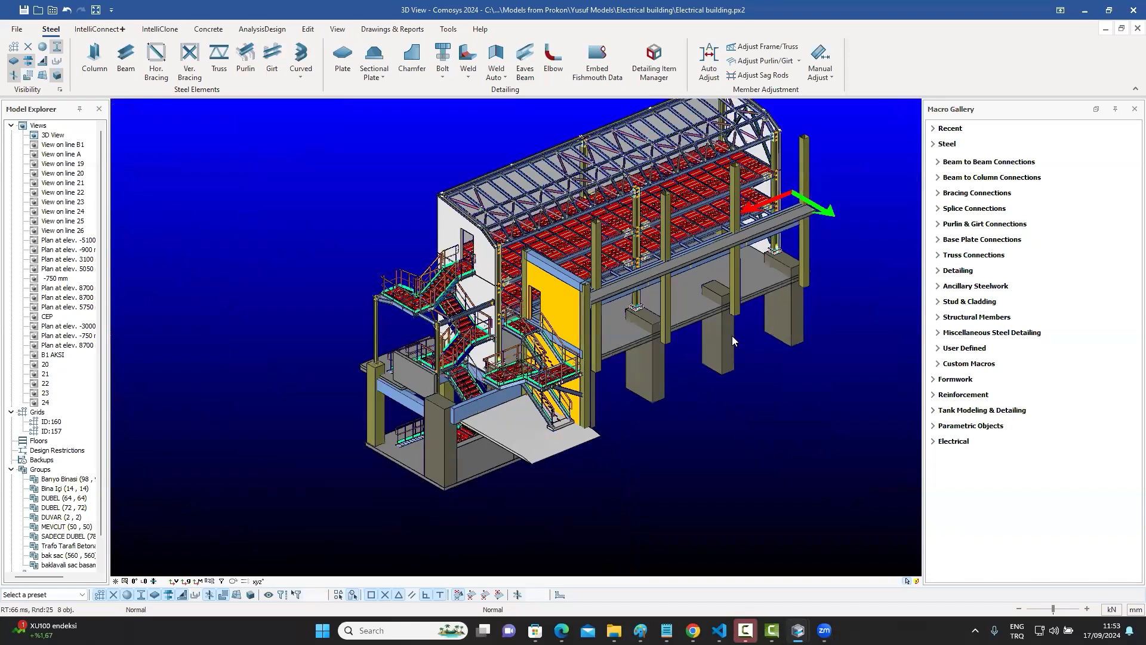
{"action": "mouse_move", "coordinate": [732, 337]}
{"action": "middle_mouse_down"}
{"action": "mouse_move", "coordinate": [701, 364]}
{"action": "mouse_move", "coordinate": [721, 336]}
{"action": "mouse_move", "coordinate": [680, 332]}
{"action": "mouse_move", "coordinate": [732, 330]}
{"action": "middle_mouse_up"}
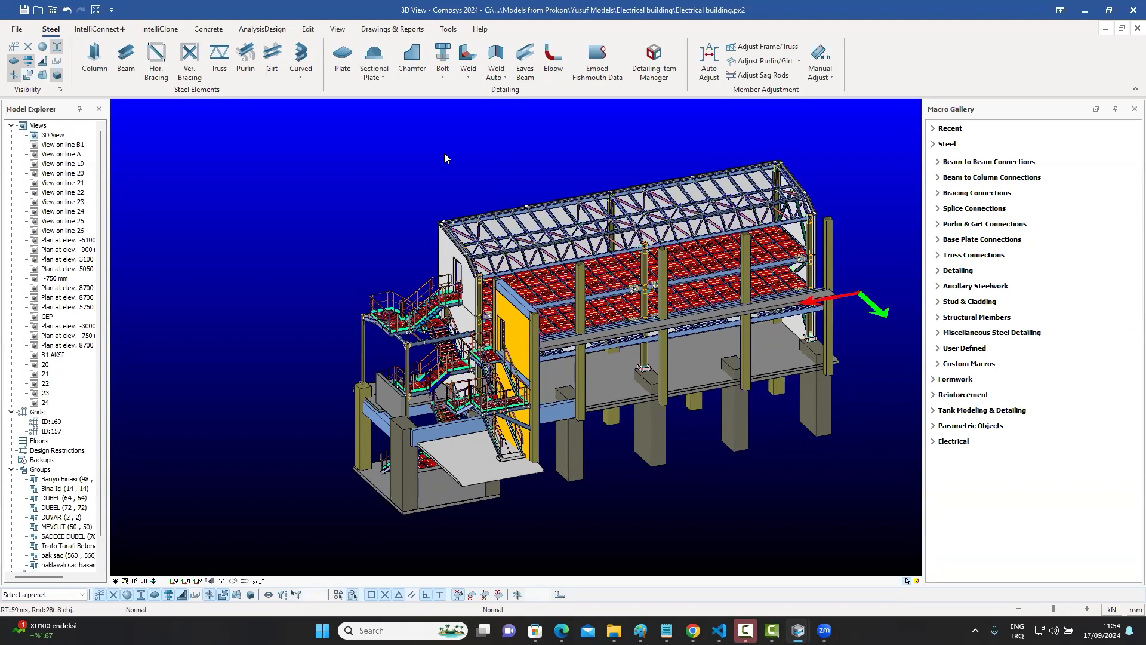
Open the recent project Heating centre.px2 without saving the Electrical building project, focusing on the row of chimneys
{"action": "left_click", "coordinate": [17, 29]}
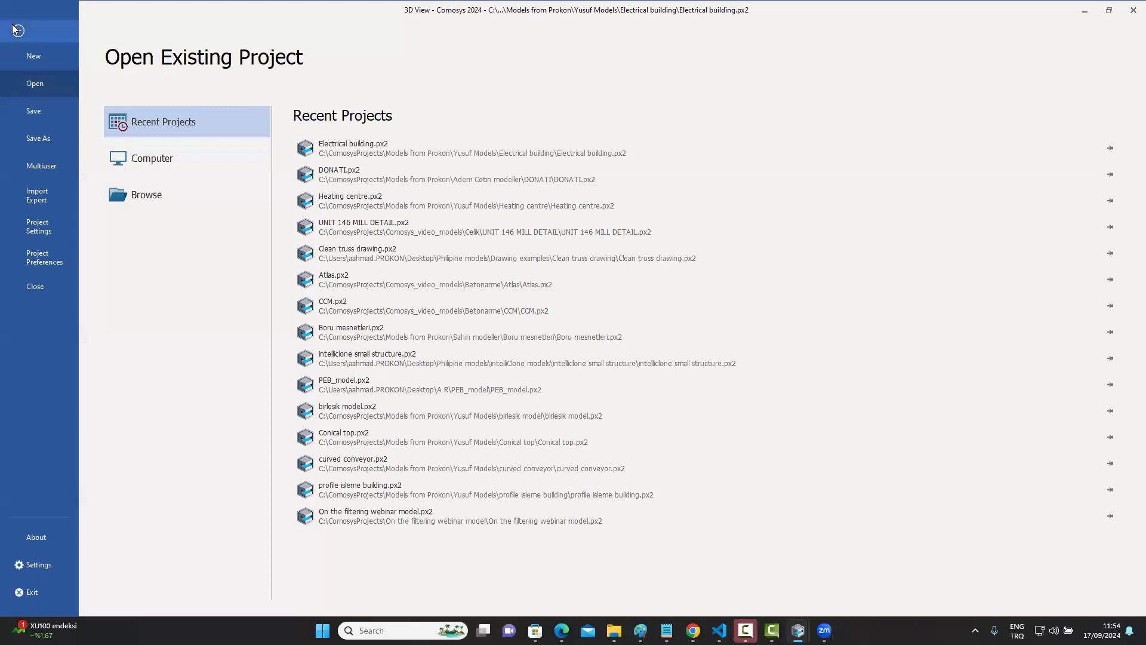
{"action": "left_click", "coordinate": [372, 201]}
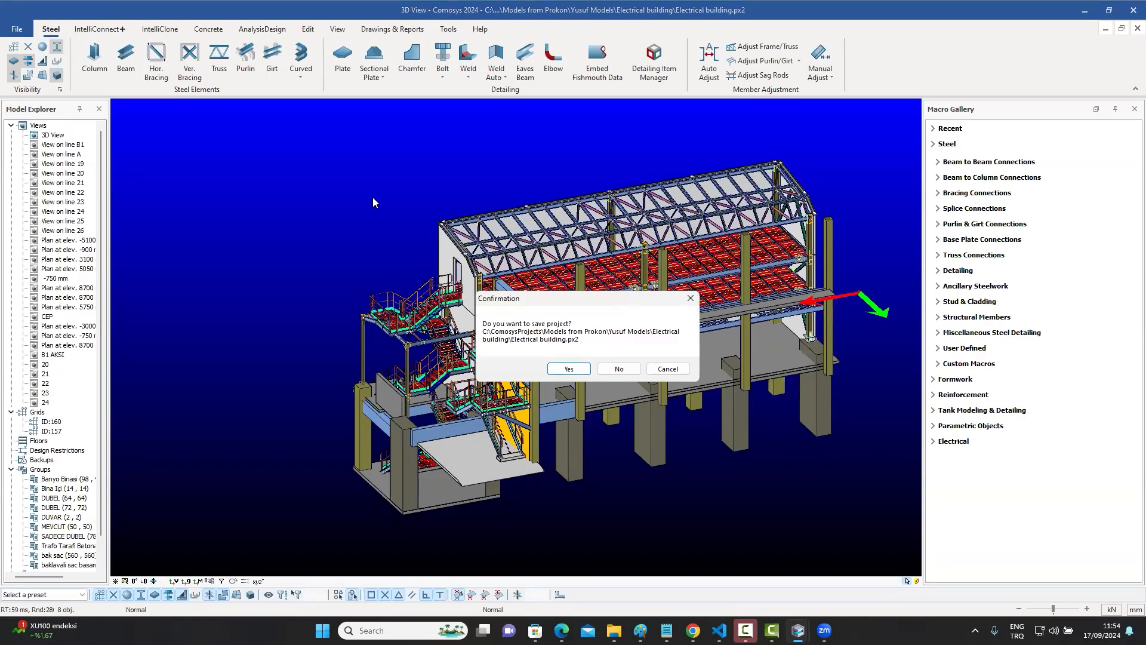
{"action": "left_click", "coordinate": [615, 368]}
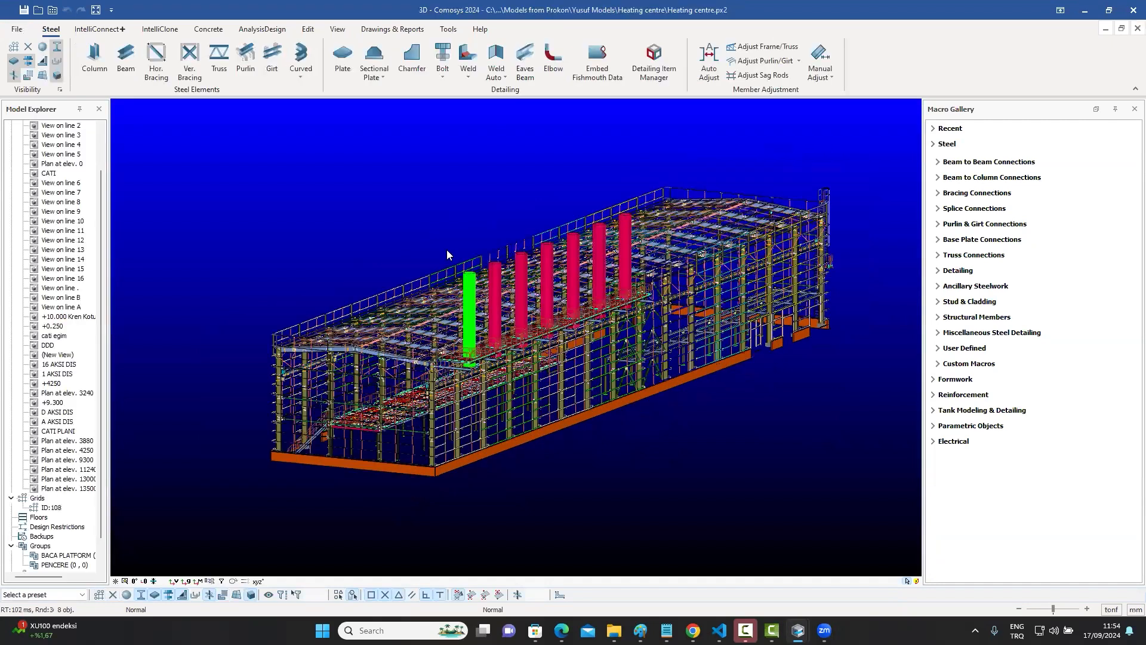
{"action": "scroll", "coordinate": [589, 231], "scroll_direction": "up", "scroll_amount": 2}
{"action": "scroll", "coordinate": [628, 237], "scroll_direction": "up", "scroll_amount": 2}
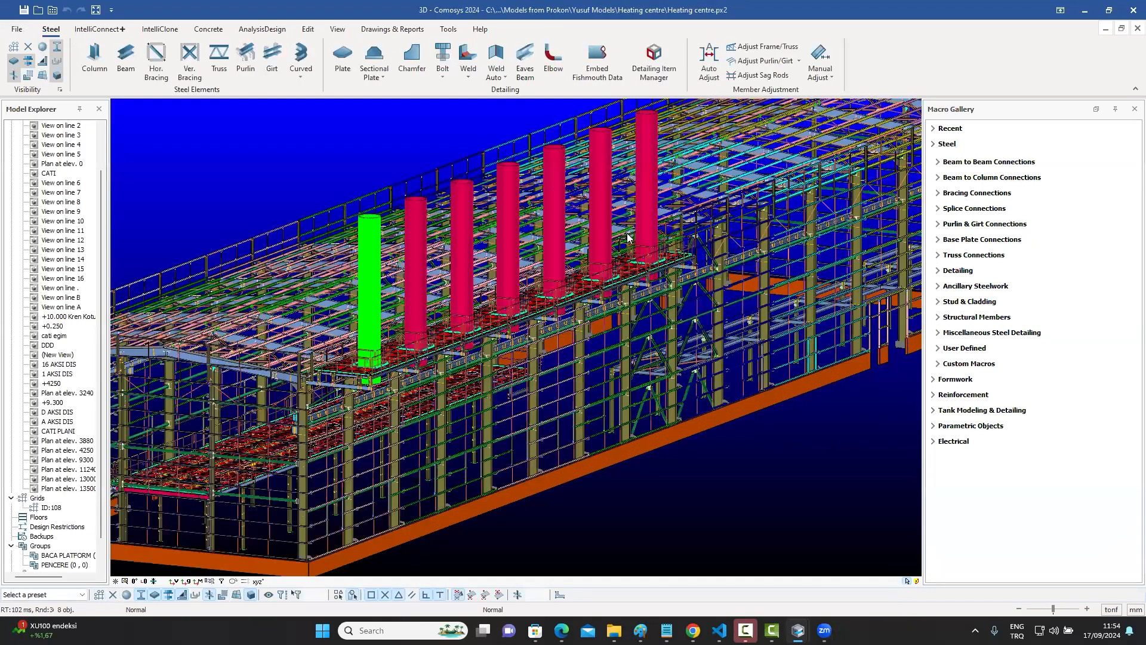
Select the whole Heating centre model and filter it to the Hand Rail Macro group in Grouped Object Selection
{"action": "scroll", "coordinate": [640, 248], "scroll_direction": "up", "scroll_amount": 1}
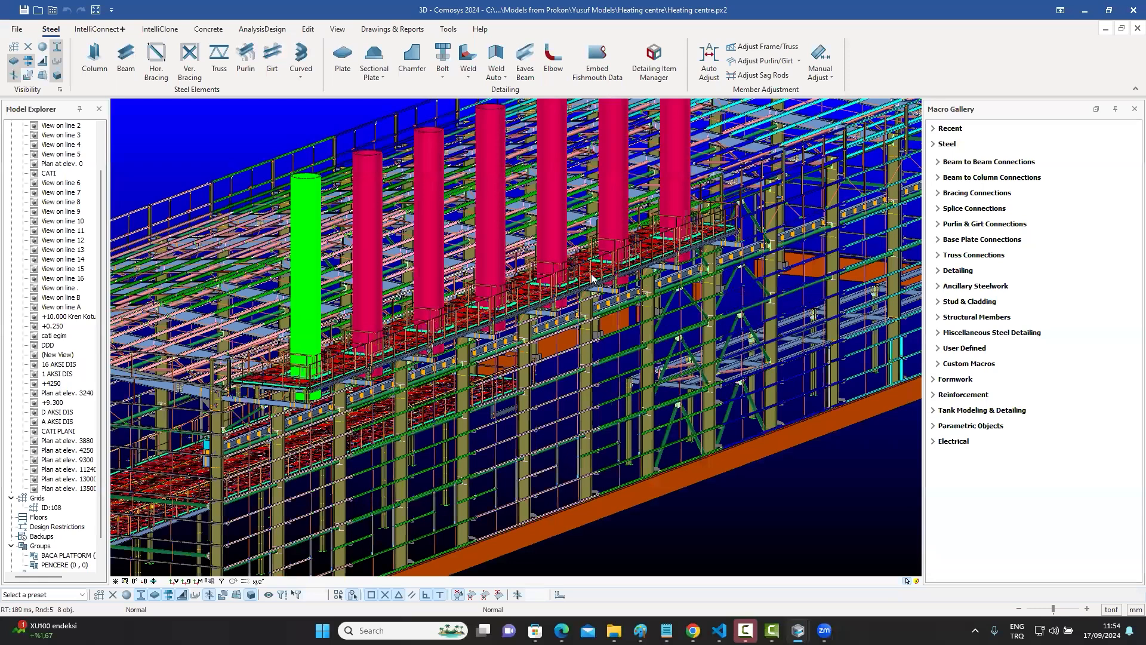
{"action": "scroll", "coordinate": [640, 250], "scroll_direction": "up", "scroll_amount": 2}
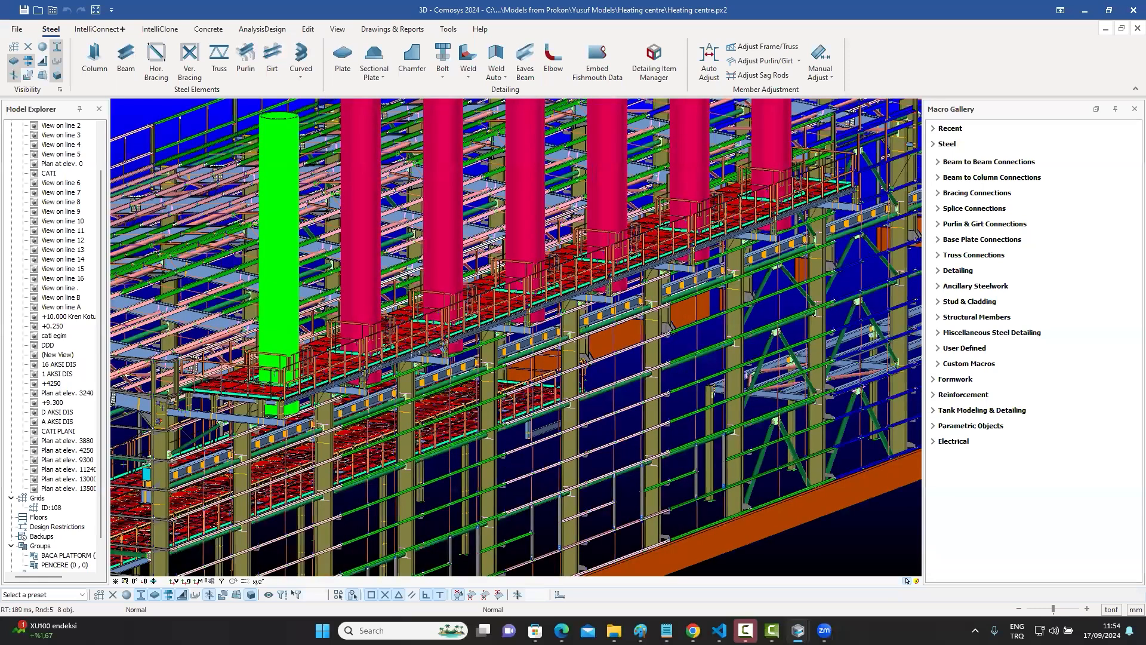
{"action": "scroll", "coordinate": [646, 274], "scroll_direction": "up", "scroll_amount": 1}
{"action": "scroll", "coordinate": [659, 299], "scroll_direction": "down", "scroll_amount": 2}
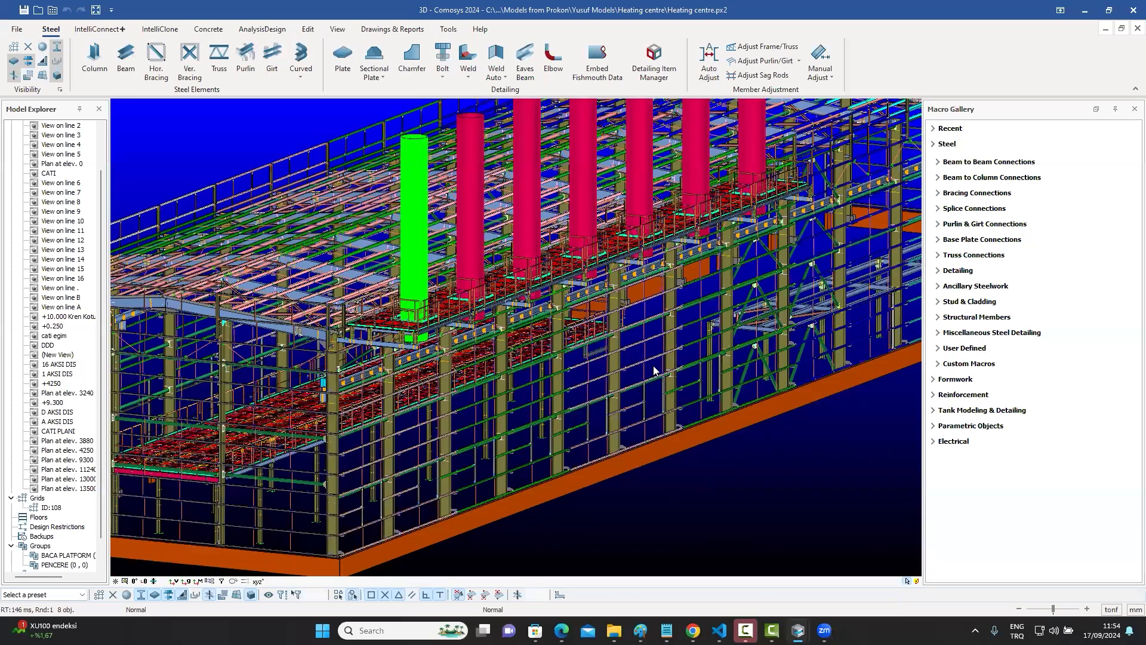
{"action": "scroll", "coordinate": [814, 288], "scroll_direction": "down", "scroll_amount": 2}
{"action": "scroll", "coordinate": [814, 287], "scroll_direction": "down", "scroll_amount": 1}
{"action": "left_click_drag", "start_coordinate": [202, 148], "coordinate": [856, 500]}
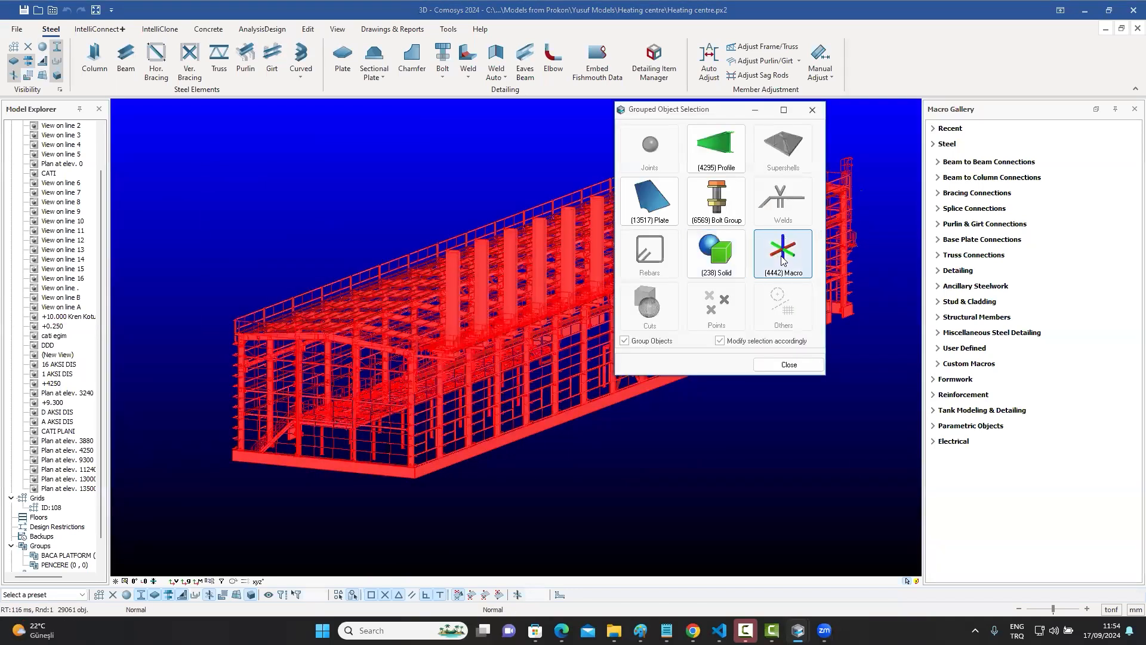
{"action": "left_click", "coordinate": [784, 261]}
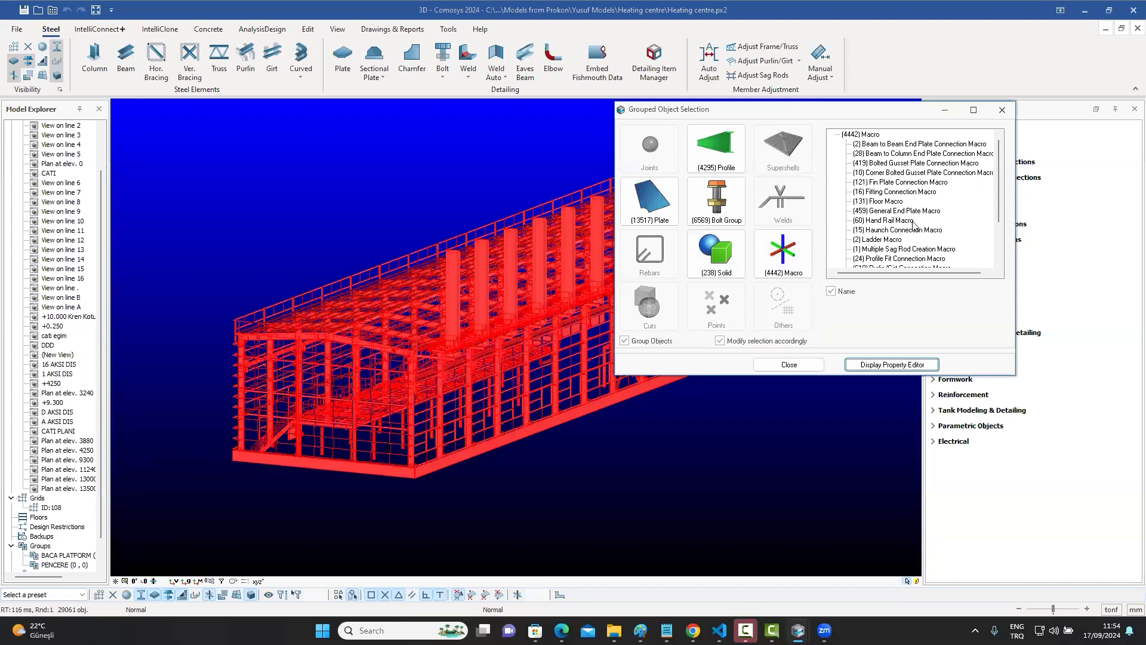
{"action": "left_click", "coordinate": [856, 224]}
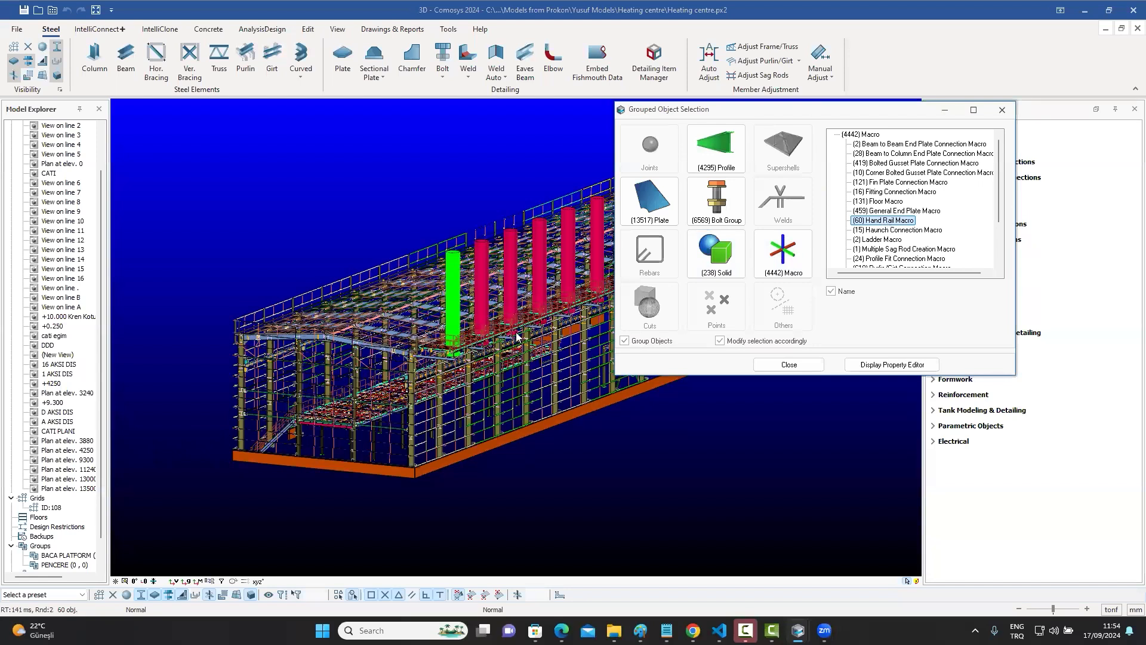
Focus on the platform railings beside the chimneys and list the selected hand rail macros by main beam profile in Macro Selection Group
{"action": "scroll", "coordinate": [517, 336], "scroll_direction": "up", "scroll_amount": 2}
{"action": "scroll", "coordinate": [515, 337], "scroll_direction": "up", "scroll_amount": 5}
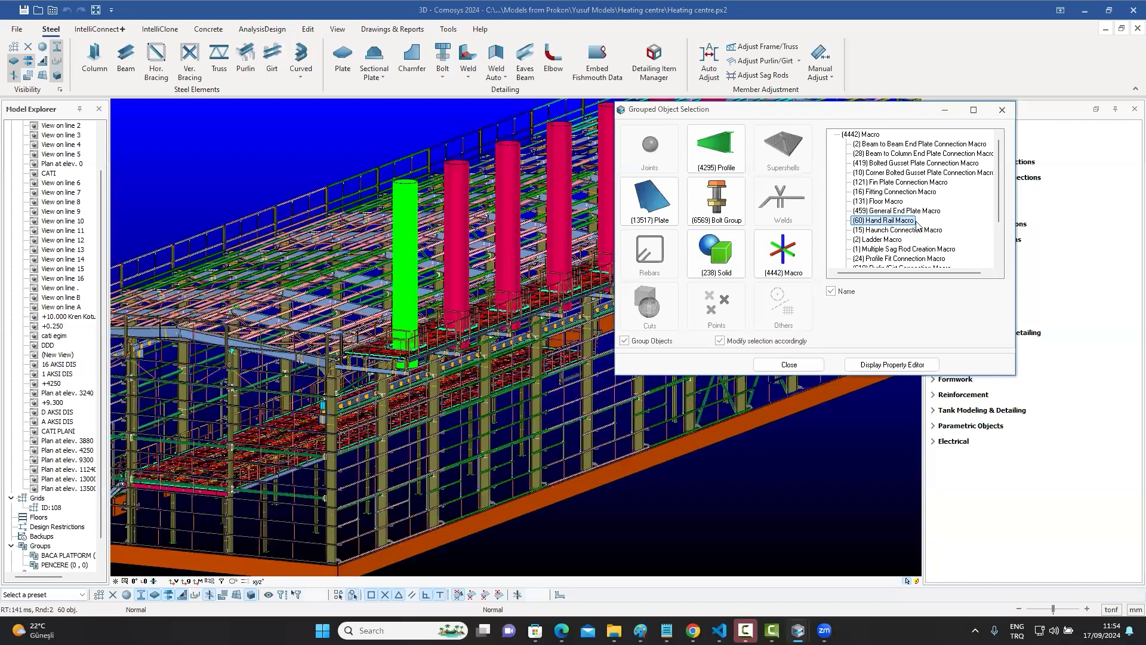
{"action": "scroll", "coordinate": [541, 331], "scroll_direction": "up", "scroll_amount": 3}
{"action": "left_click", "coordinate": [890, 224]}
{"action": "key", "text": "Escape"}
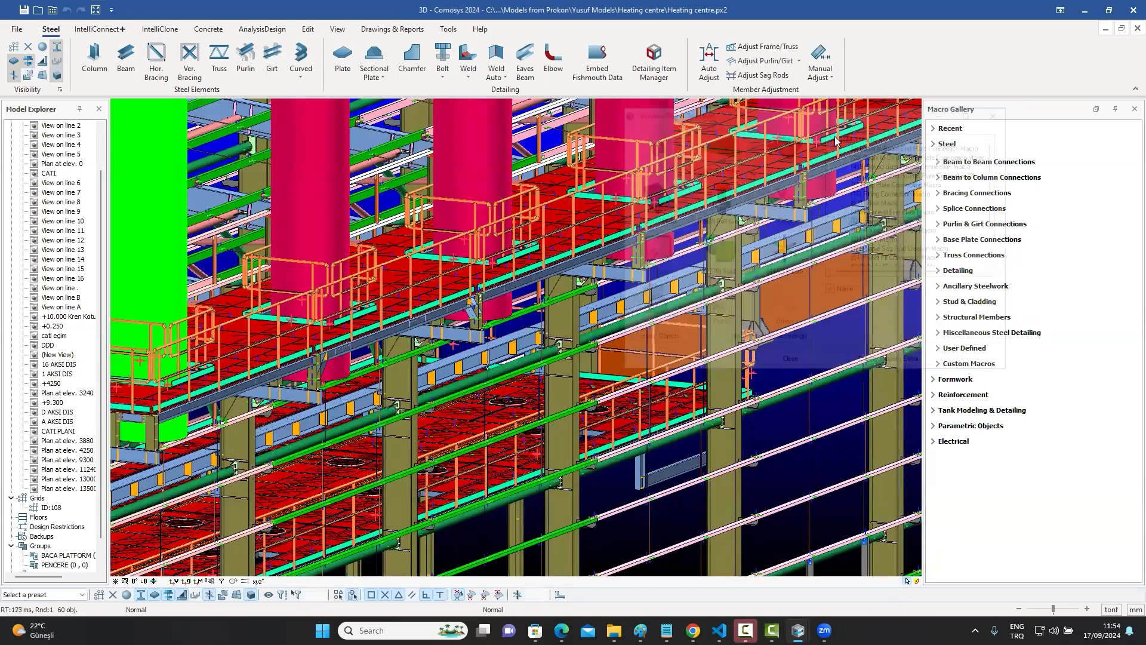
{"action": "left_click", "coordinate": [835, 157]}
{"action": "left_click", "coordinate": [801, 155]}
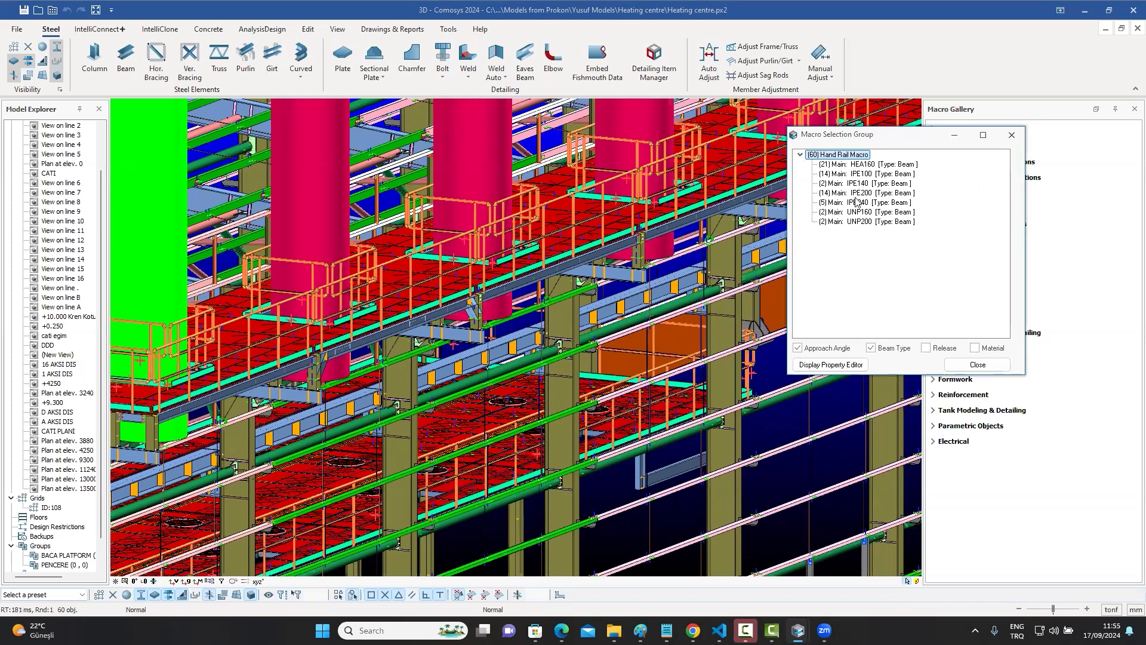
Open the settings of all selected hand rail macros together and set their post height to 1200
{"action": "double_click", "coordinate": [846, 157]}
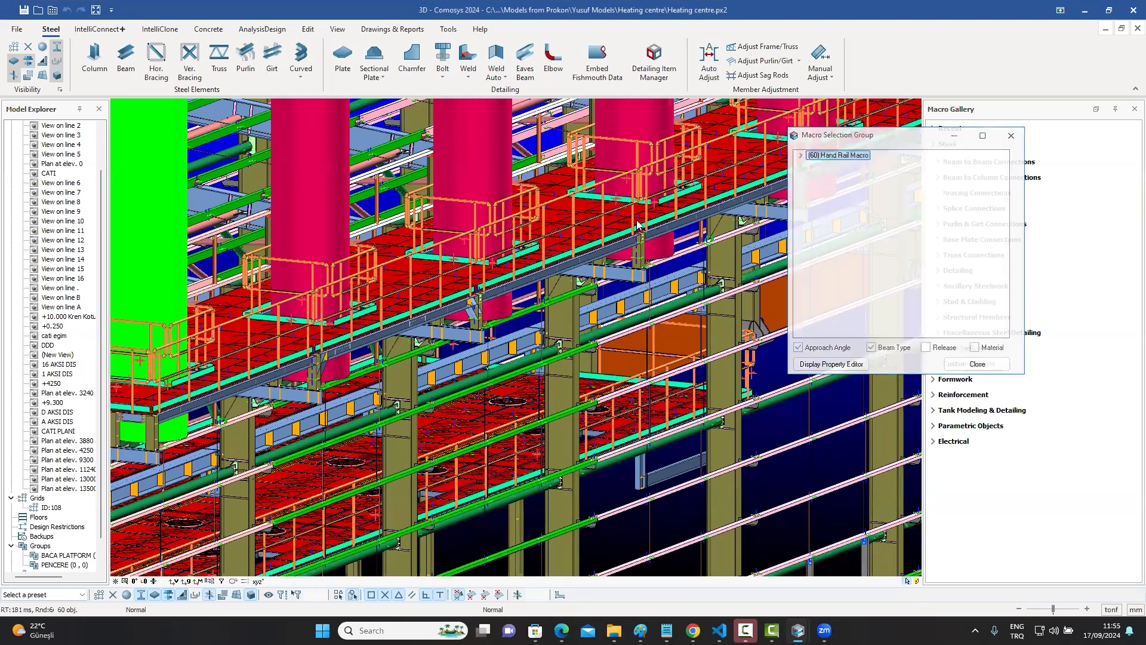
{"action": "left_click_drag", "start_coordinate": [561, 188], "coordinate": [855, 171]}
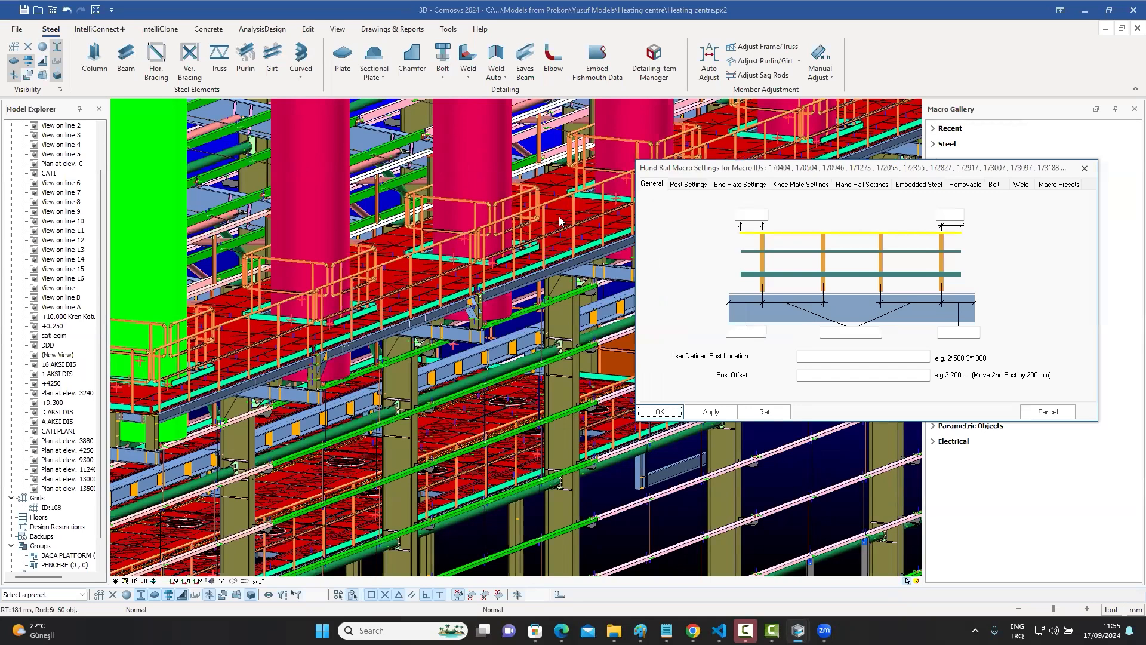
{"action": "left_click", "coordinate": [689, 185]}
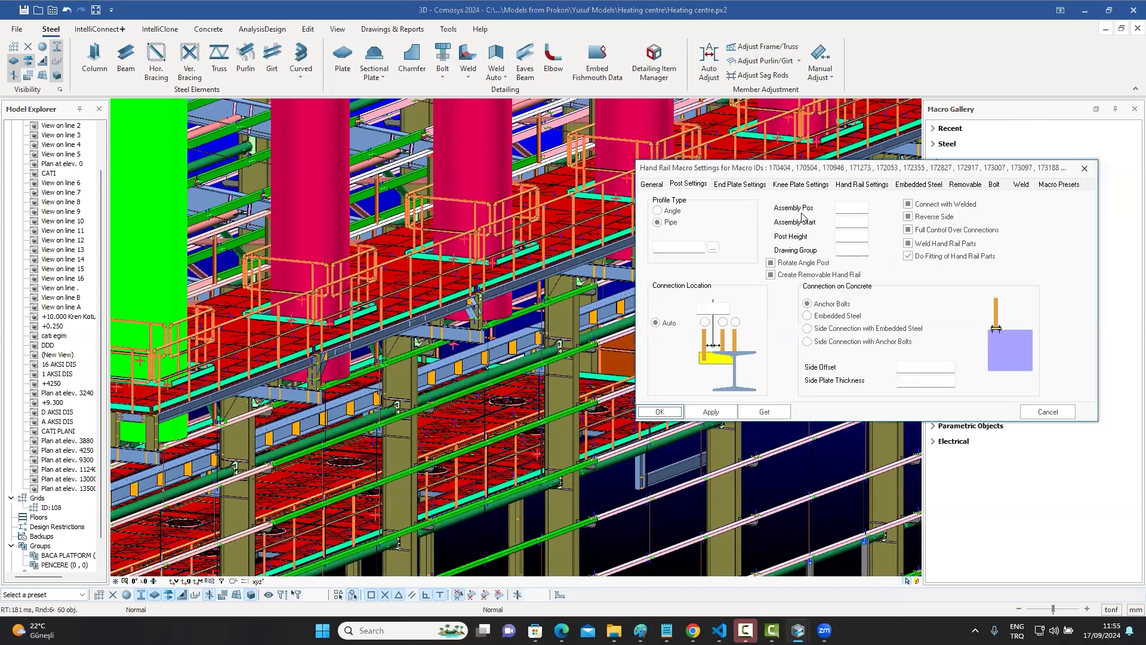
{"action": "left_click", "coordinate": [850, 235]}
{"action": "type", "text": "1200"}
{"action": "left_click", "coordinate": [658, 412]}
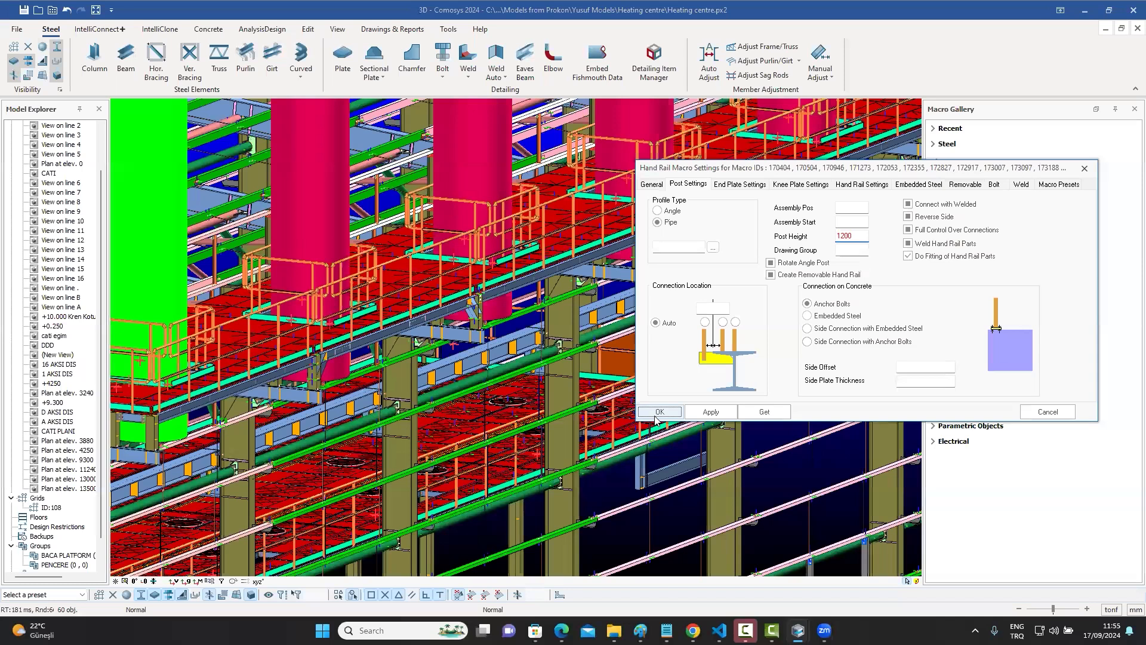
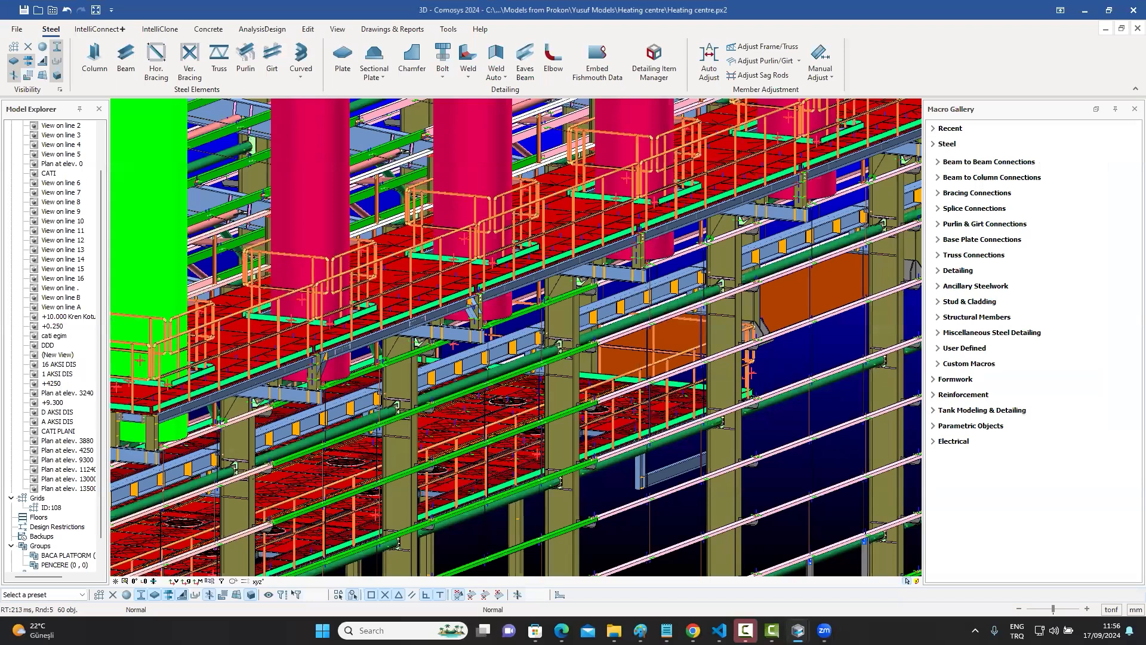
Examine the edited hand rails at the platform edge and along the stair at the end of the building
{"action": "scroll", "coordinate": [632, 252], "scroll_direction": "down", "scroll_amount": 7}
{"action": "middle_click_drag", "start_coordinate": [344, 362], "coordinate": [466, 388]}
{"action": "scroll", "coordinate": [370, 300], "scroll_direction": "up", "scroll_amount": 2}
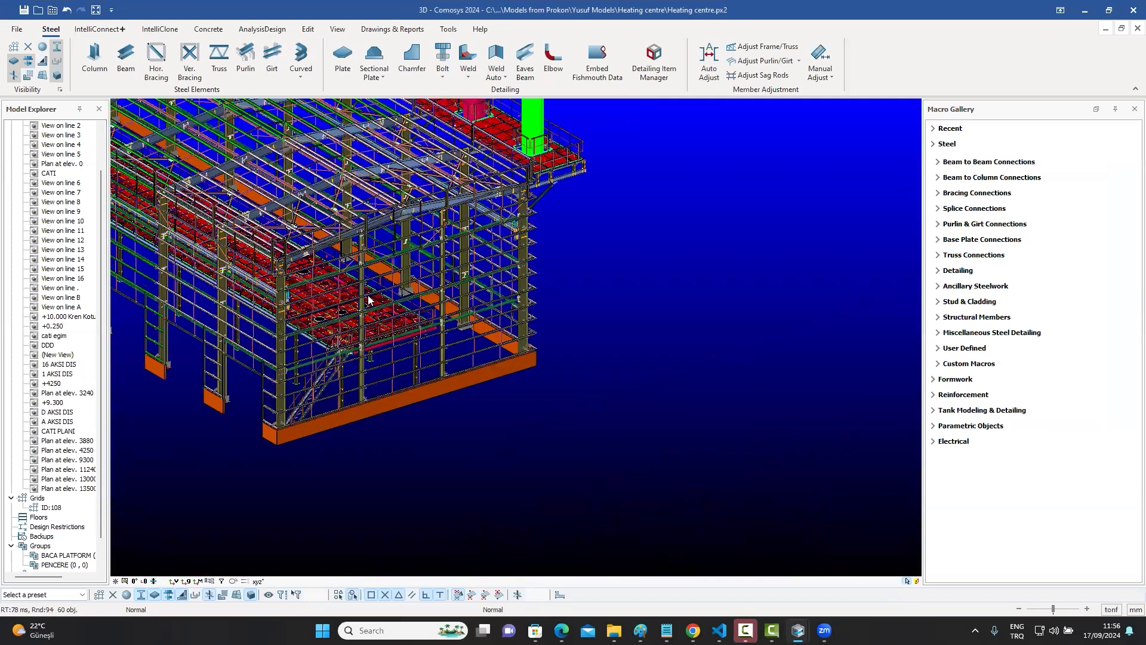
{"action": "scroll", "coordinate": [347, 338], "scroll_direction": "up", "scroll_amount": 6}
{"action": "middle_click_drag", "start_coordinate": [347, 338], "coordinate": [495, 217]}
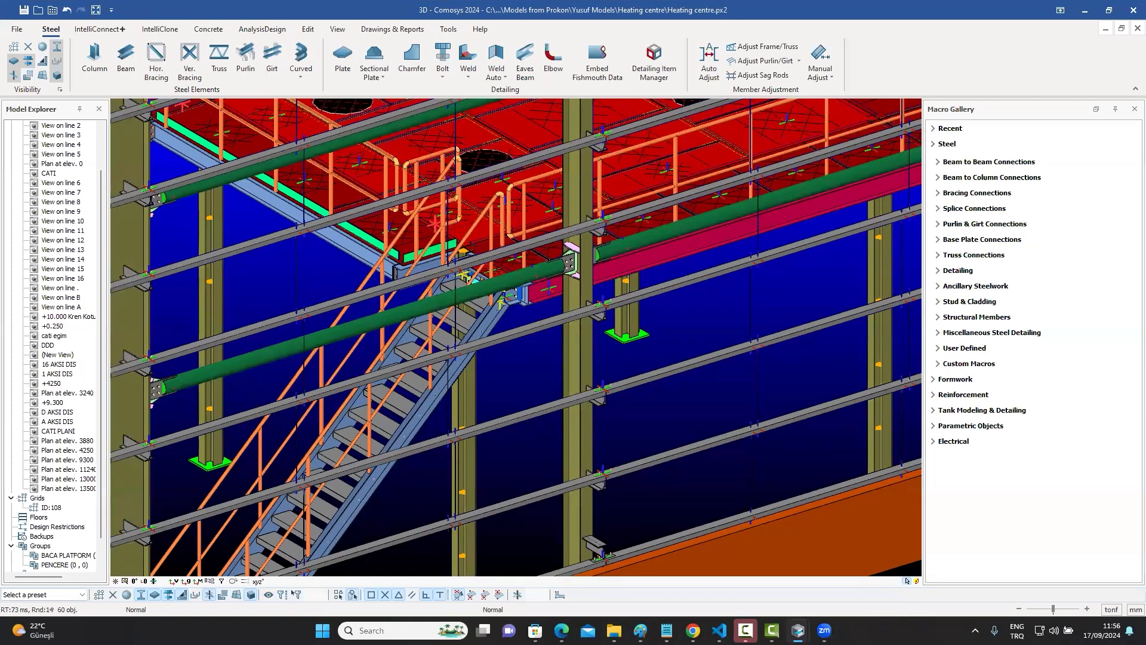
{"action": "scroll", "coordinate": [547, 293], "scroll_direction": "down", "scroll_amount": 9}
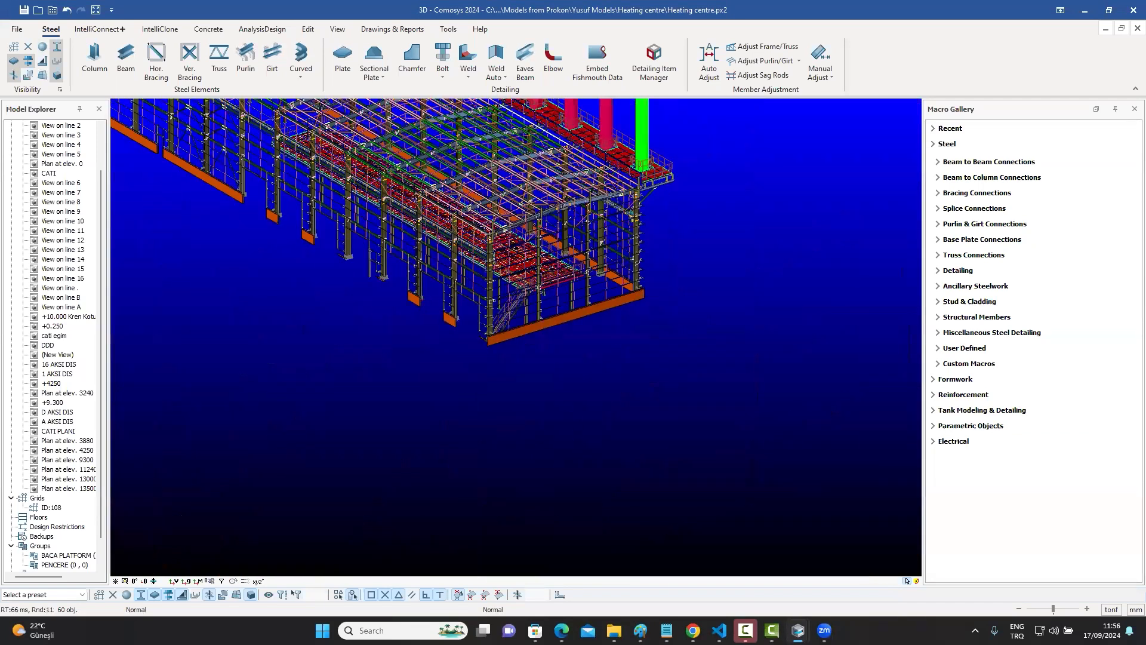
Check the profile name of the stair stringer in its properties without changing anything
{"action": "scroll", "coordinate": [557, 395], "scroll_direction": "up", "scroll_amount": 2}
{"action": "scroll", "coordinate": [574, 322], "scroll_direction": "up", "scroll_amount": 6}
{"action": "left_click", "coordinate": [573, 322]}
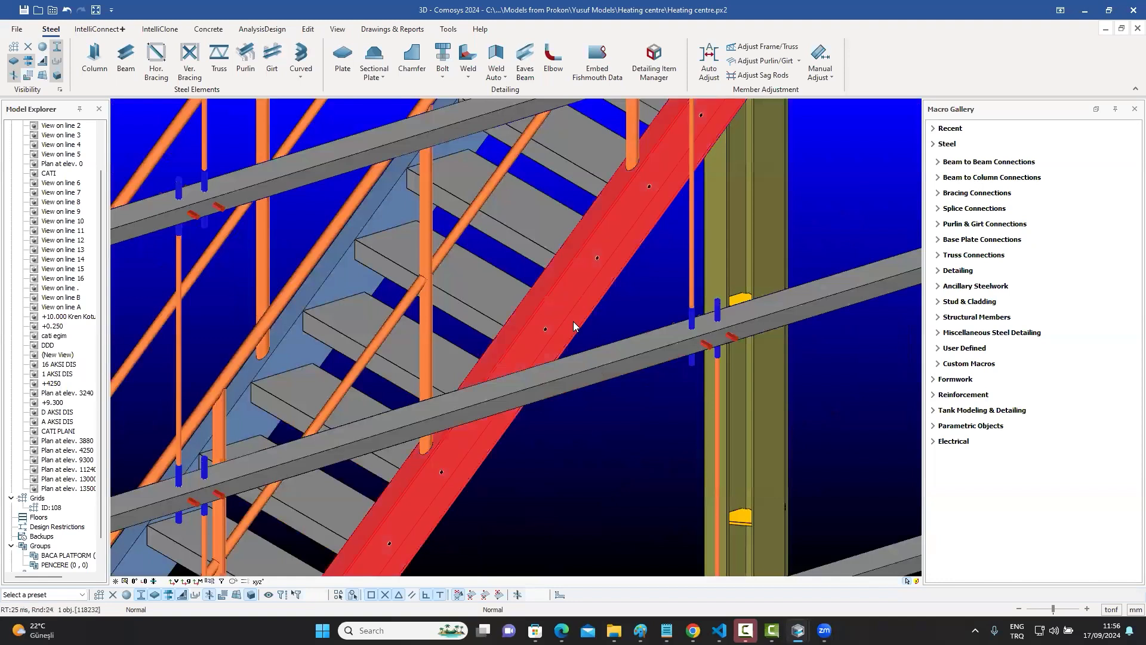
{"action": "double_click", "coordinate": [573, 322]}
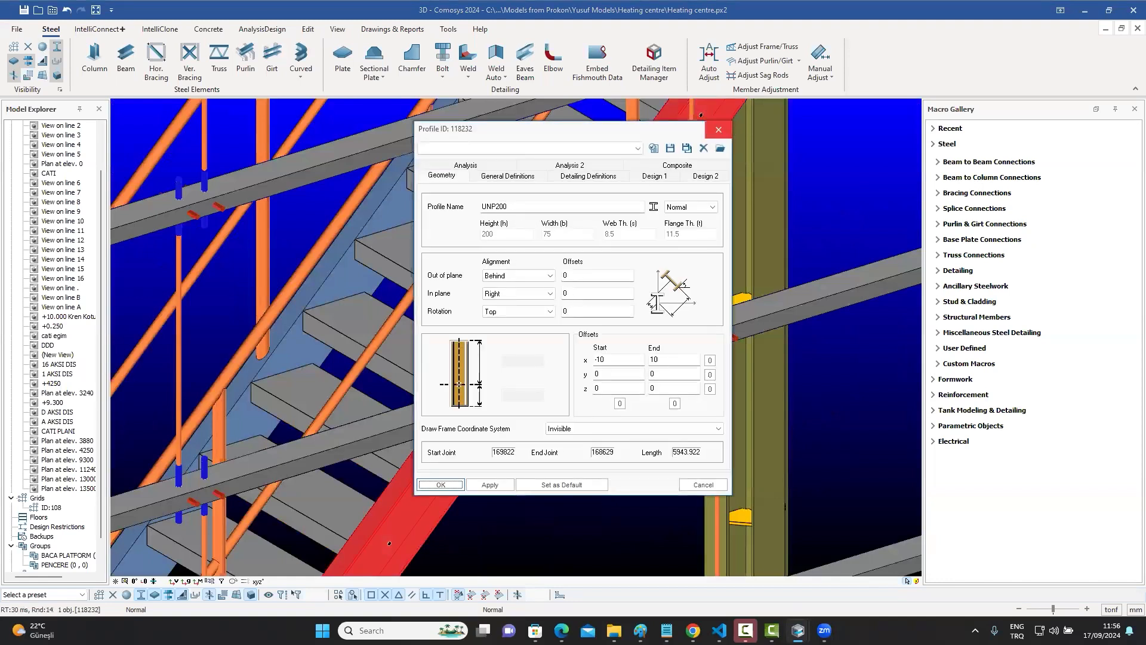
{"action": "left_click", "coordinate": [719, 129]}
Select the part of the building containing the stair and filter it to the Hand Rail Macro group, opening its Macro Selection Group
{"action": "scroll", "coordinate": [561, 302], "scroll_direction": "down", "scroll_amount": 5}
{"action": "scroll", "coordinate": [561, 308], "scroll_direction": "down", "scroll_amount": 8}
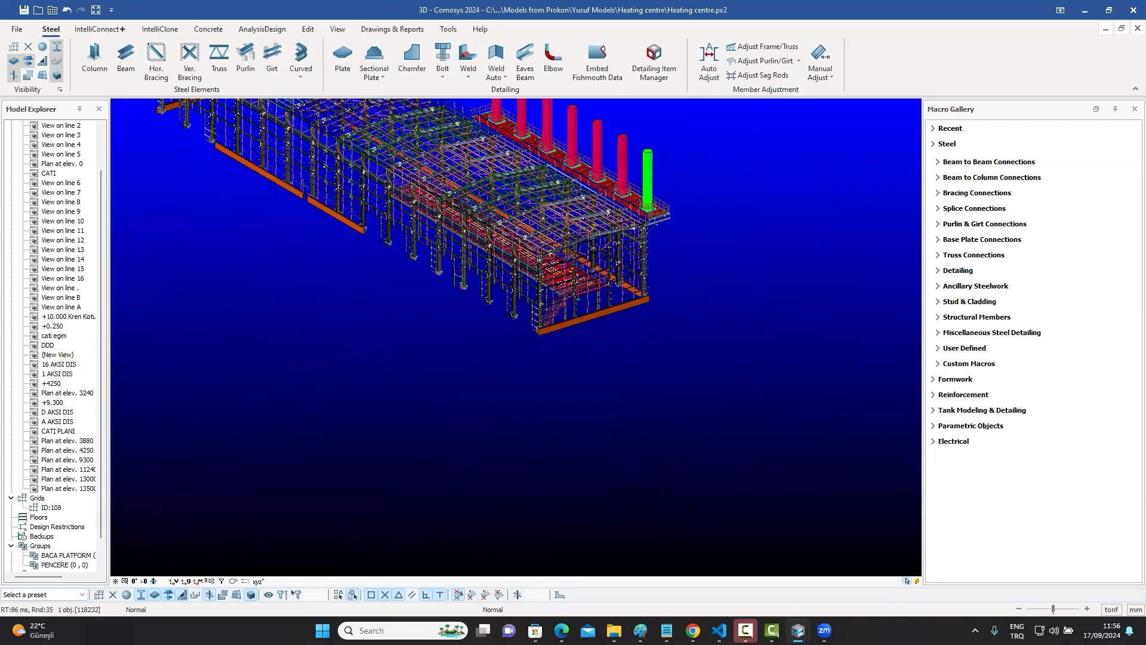
{"action": "middle_click_drag", "start_coordinate": [561, 308], "coordinate": [580, 404]}
{"action": "left_click_drag", "start_coordinate": [621, 293], "coordinate": [746, 475]}
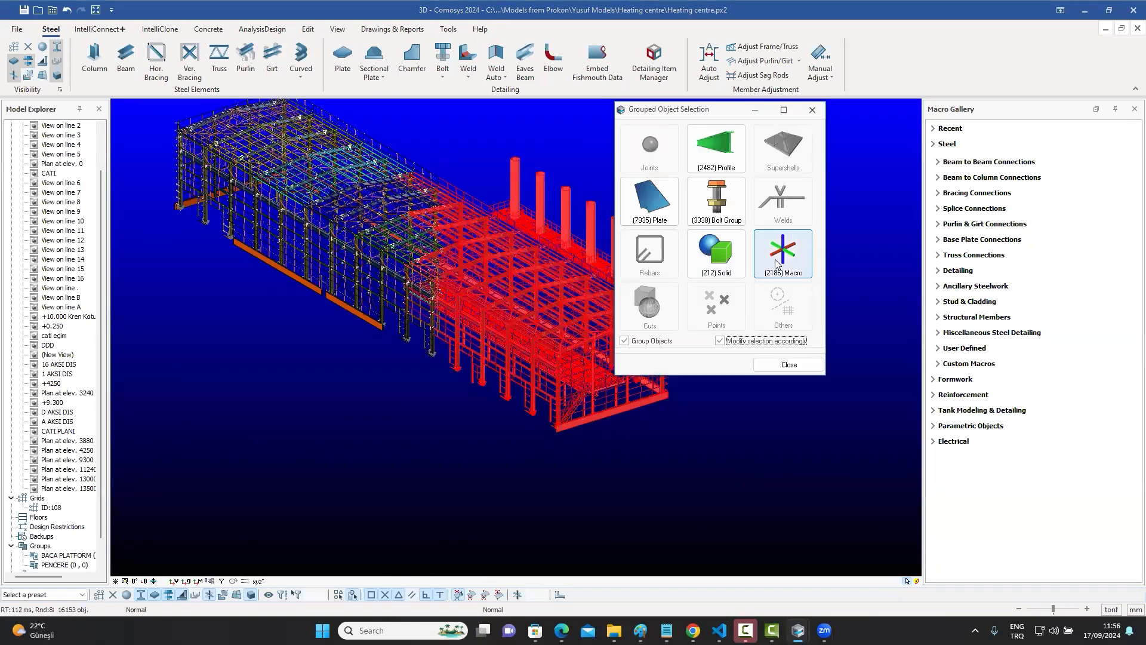
{"action": "left_click", "coordinate": [777, 263]}
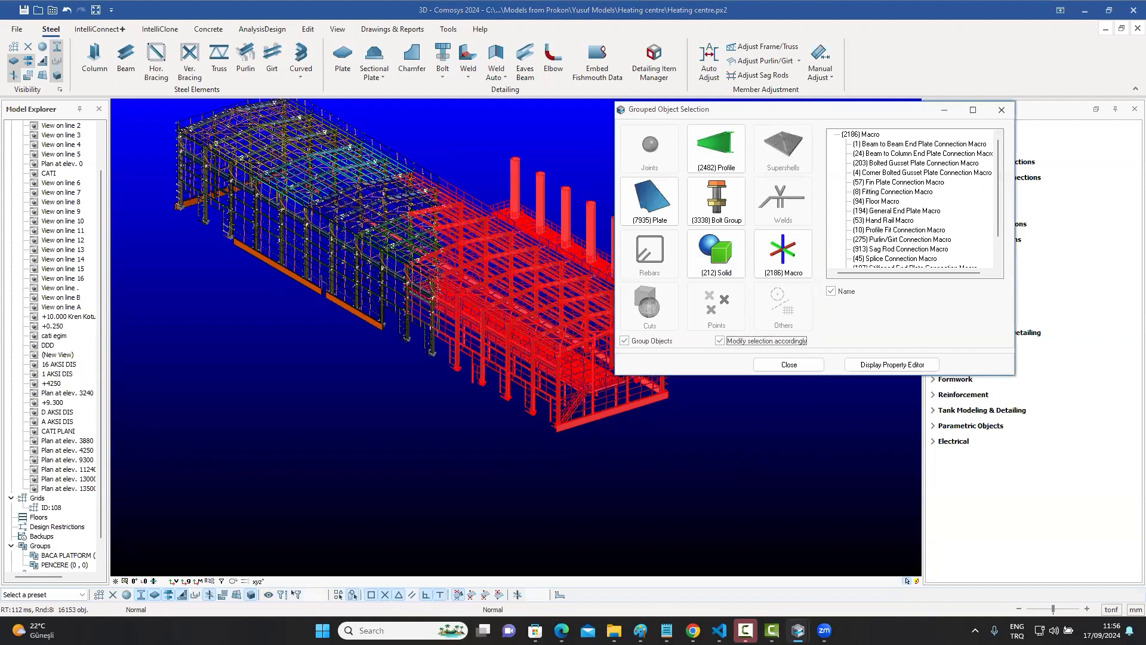
{"action": "double_click", "coordinate": [890, 220]}
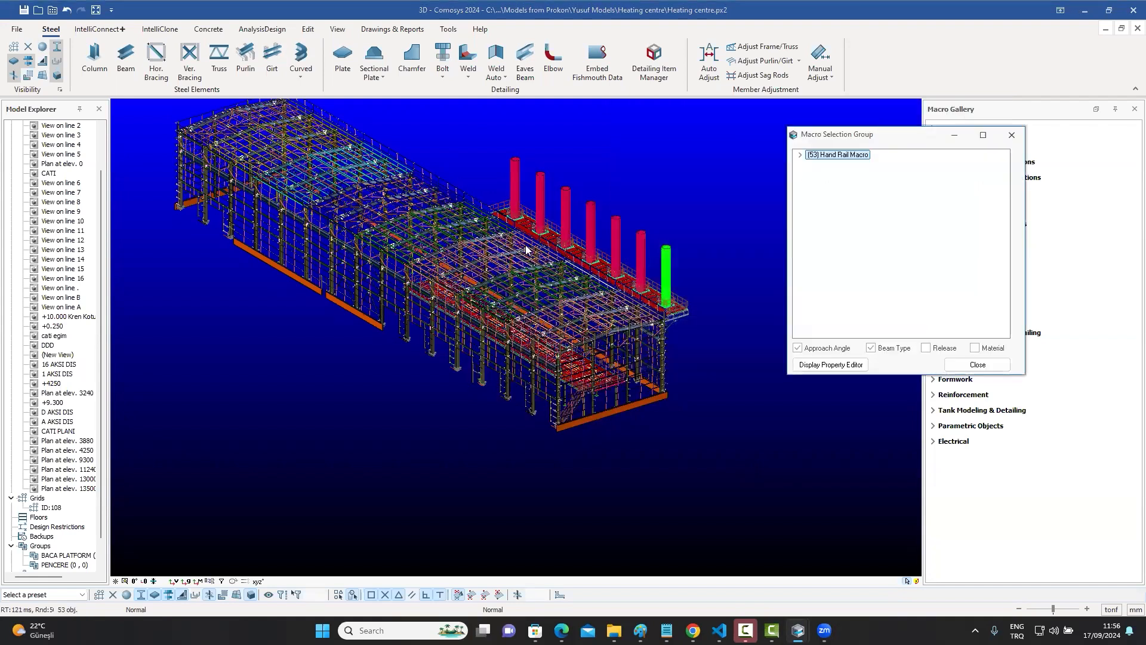
Narrow the hand rail macro selection to those whose main beam is UNP200, with the stair in view
{"action": "left_click", "coordinate": [800, 157]}
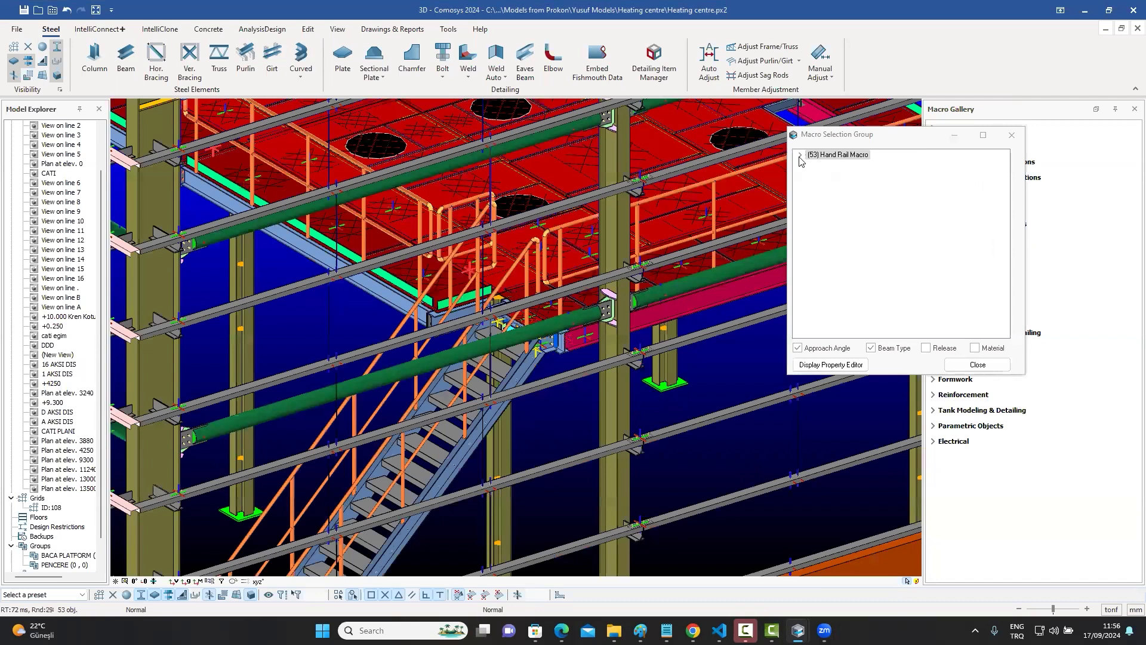
{"action": "left_click", "coordinate": [800, 155]}
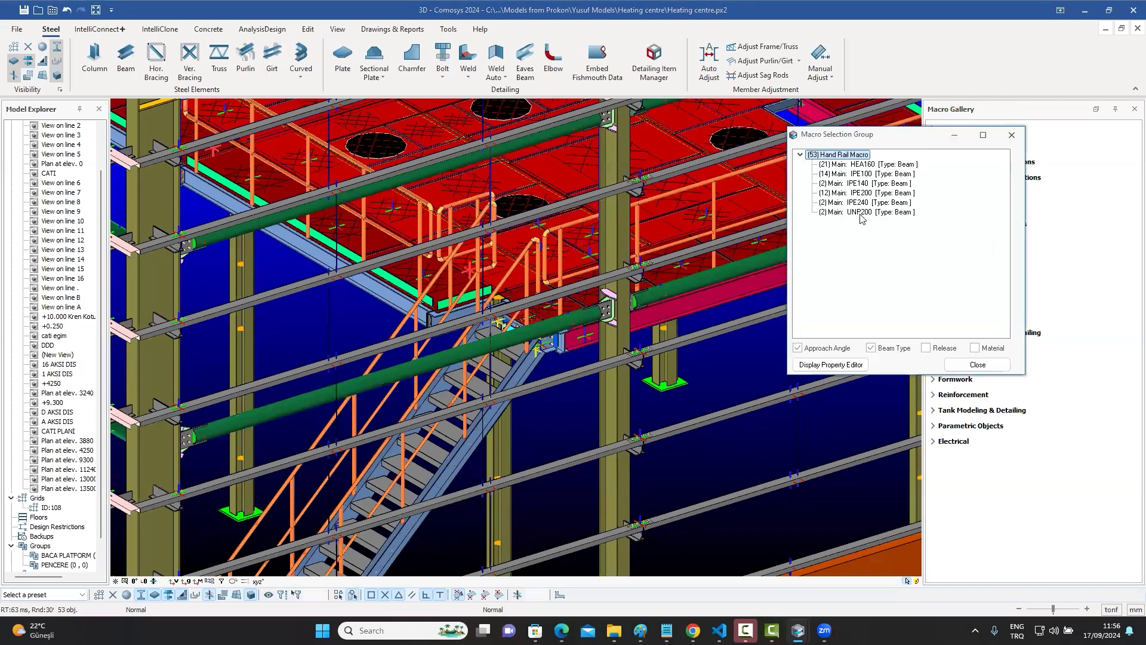
{"action": "left_click", "coordinate": [861, 213]}
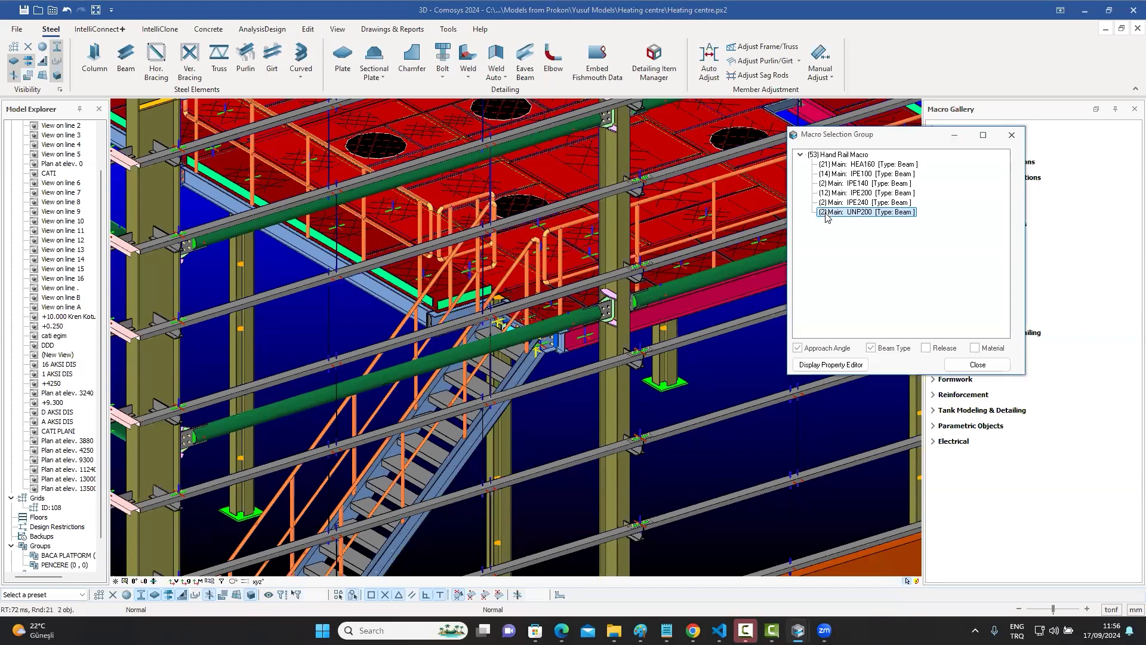
Set the post height of the selected UNP200 stair hand rails to 1000 in their shared macro settings
{"action": "left_click", "coordinate": [838, 367]}
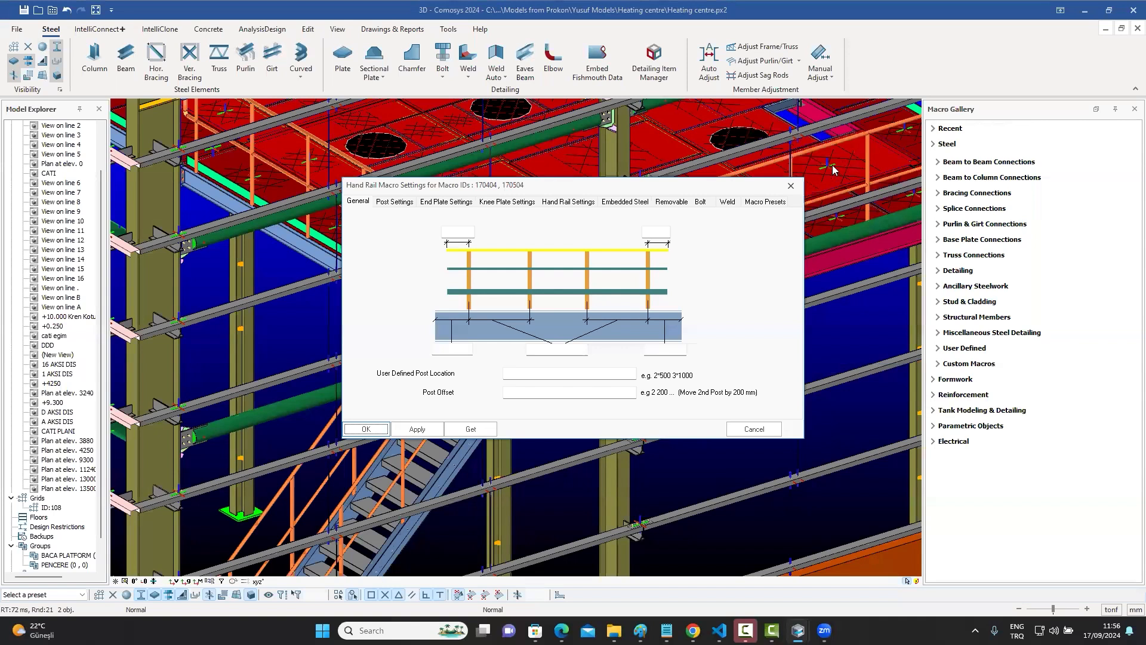
{"action": "left_click", "coordinate": [739, 167]}
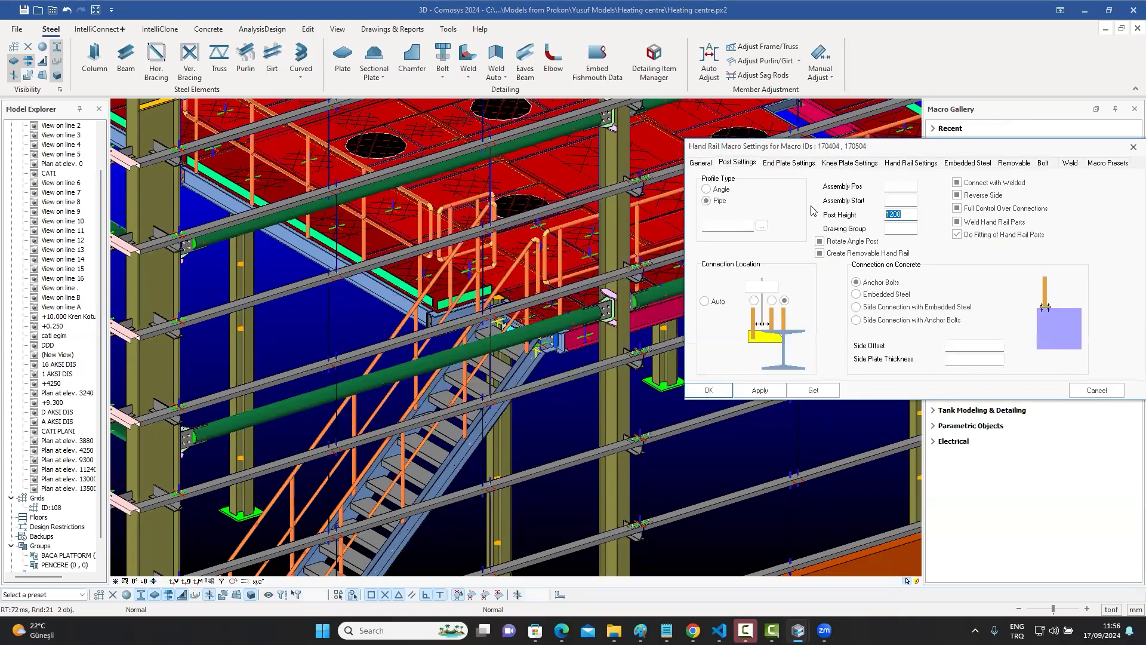
{"action": "type", "text": "1000"}
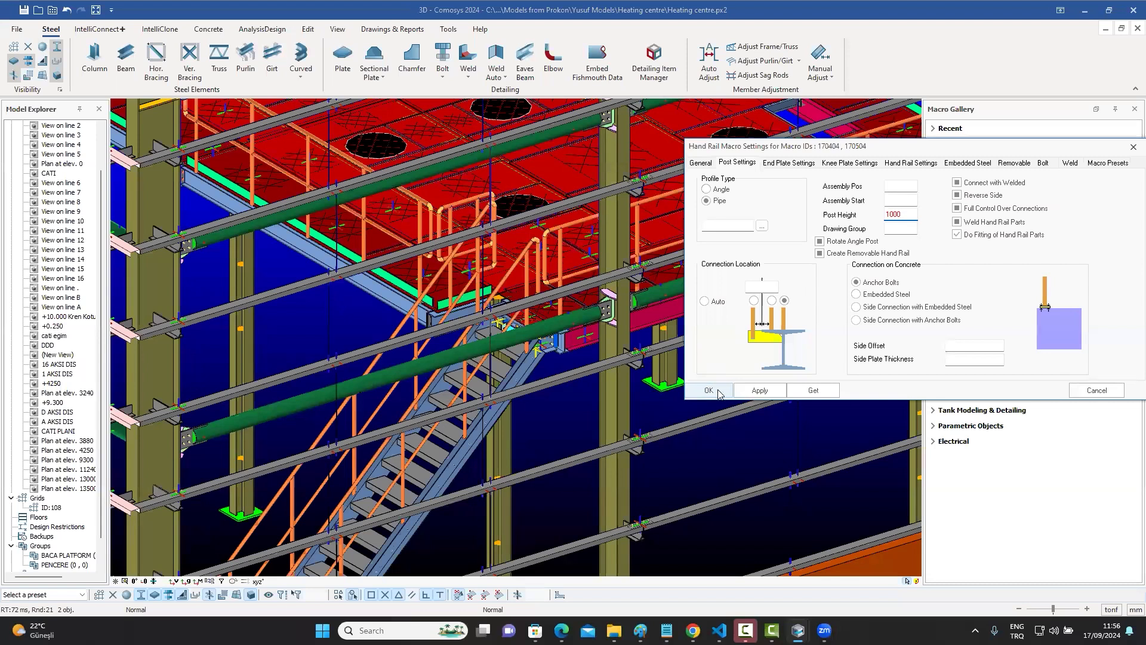
{"action": "left_click", "coordinate": [720, 389]}
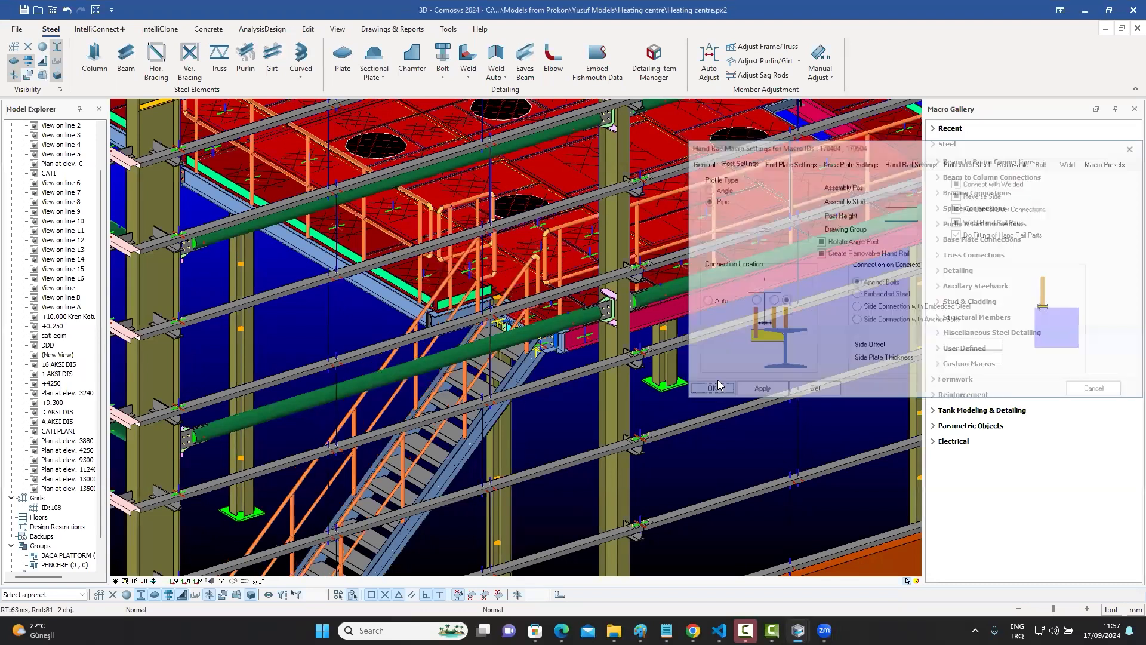
Examine the edited stair hand rails where they meet the platform railing
{"action": "scroll", "coordinate": [542, 245], "scroll_direction": "up", "scroll_amount": 2}
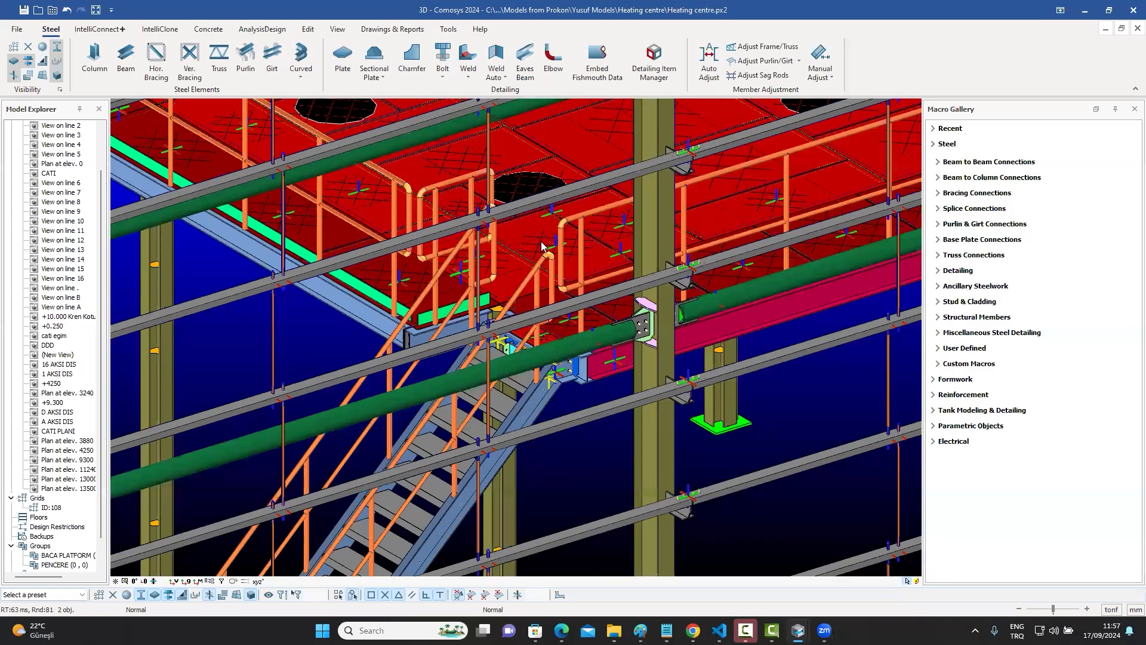
{"action": "scroll", "coordinate": [544, 257], "scroll_direction": "up", "scroll_amount": 1}
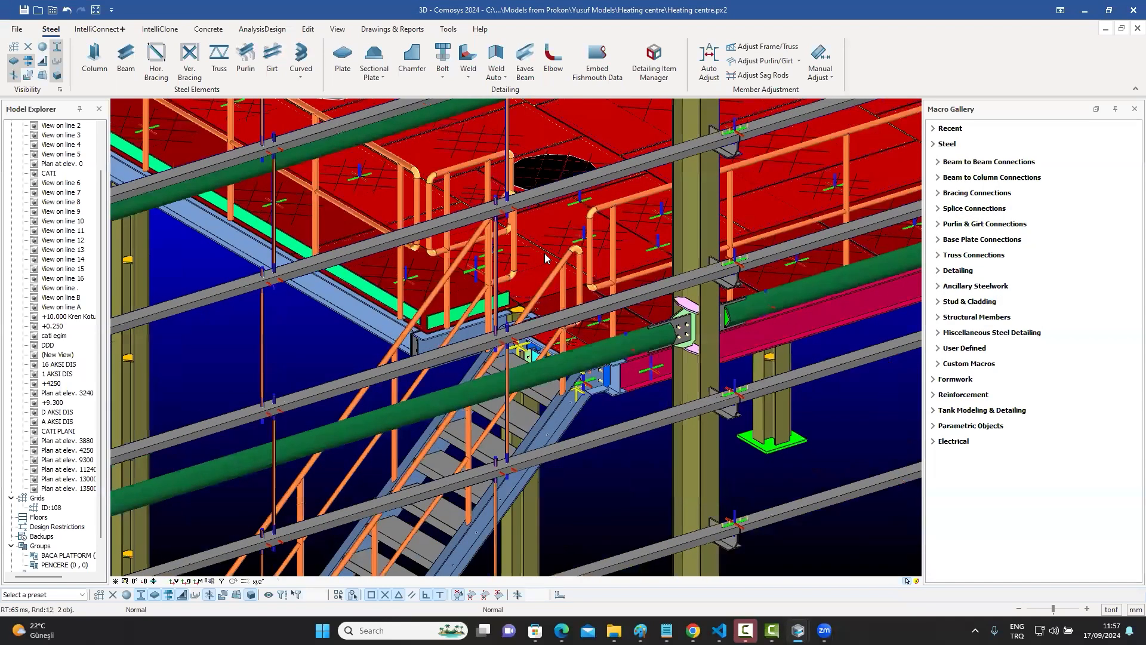
{"action": "scroll", "coordinate": [545, 258], "scroll_direction": "down", "scroll_amount": 1}
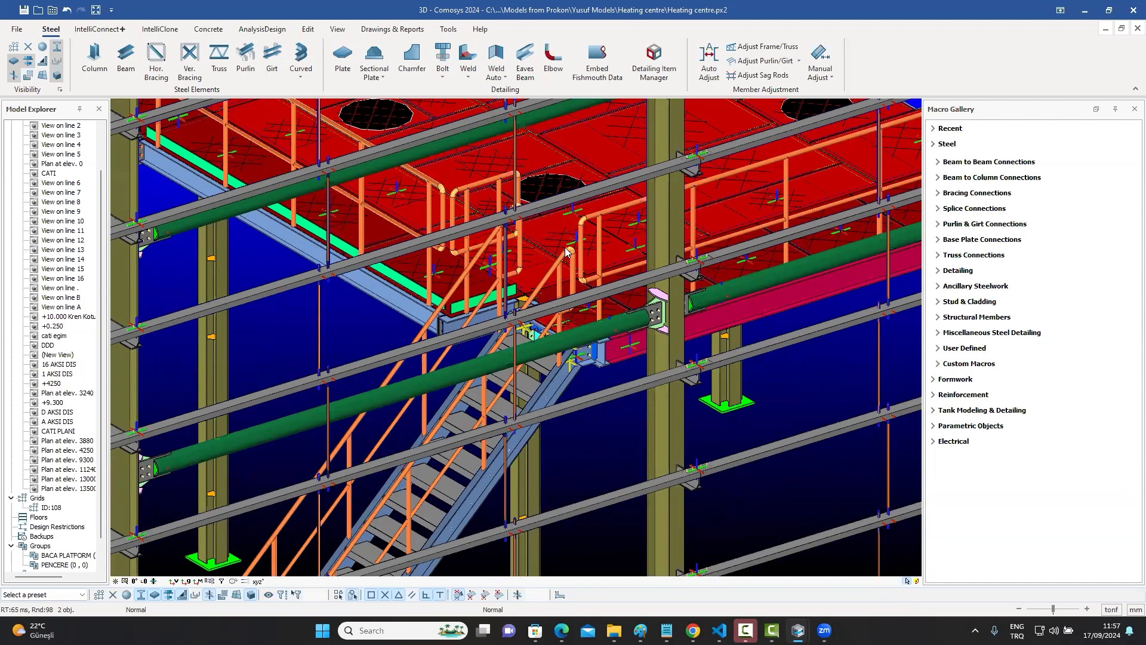
{"action": "scroll", "coordinate": [575, 251], "scroll_direction": "down", "scroll_amount": 4}
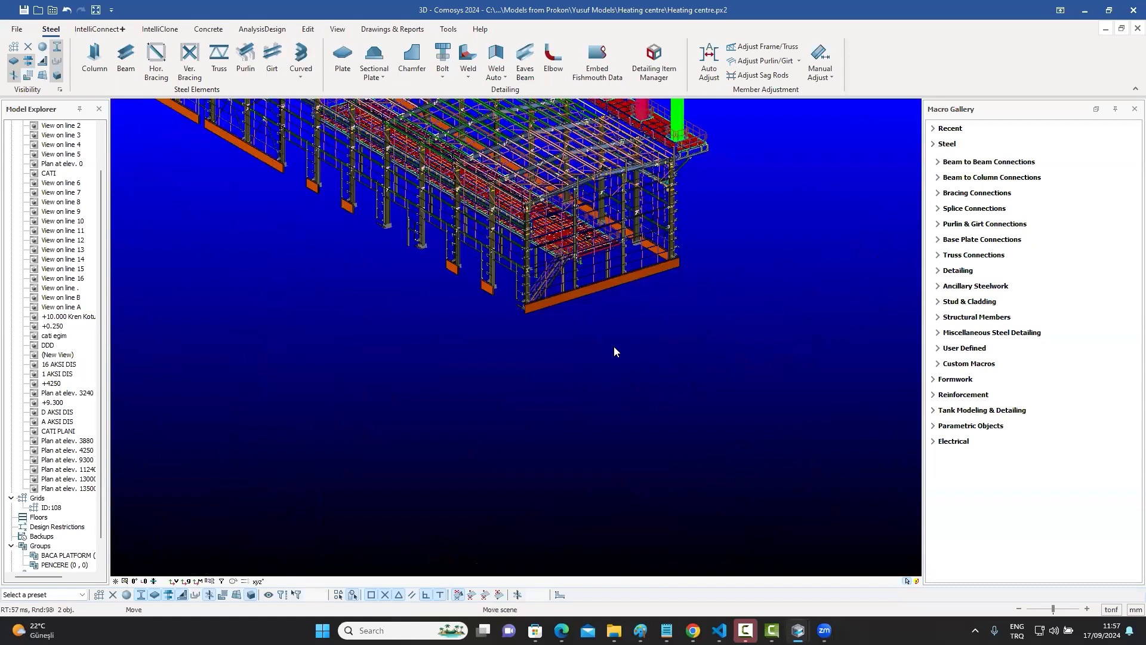
Select the entire heating centre building and bring up Grouped Object Selection for it
{"action": "scroll", "coordinate": [614, 348], "scroll_direction": "down", "scroll_amount": 2}
{"action": "scroll", "coordinate": [614, 355], "scroll_direction": "down", "scroll_amount": 2}
{"action": "middle_click_drag", "start_coordinate": [615, 355], "coordinate": [465, 340]}
{"action": "middle_click_drag", "start_coordinate": [812, 366], "coordinate": [648, 351]}
{"action": "scroll", "coordinate": [684, 331], "scroll_direction": "up", "scroll_amount": 1}
{"action": "left_click_drag", "start_coordinate": [825, 422], "coordinate": [267, 121]}
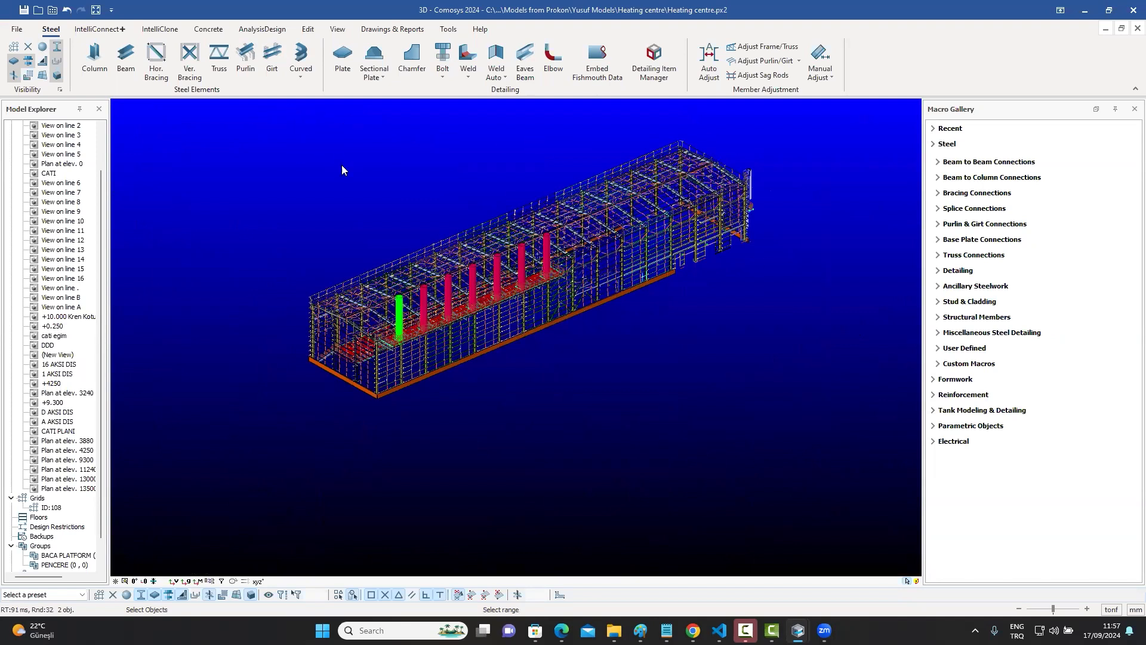
{"action": "double_click", "coordinate": [641, 280]}
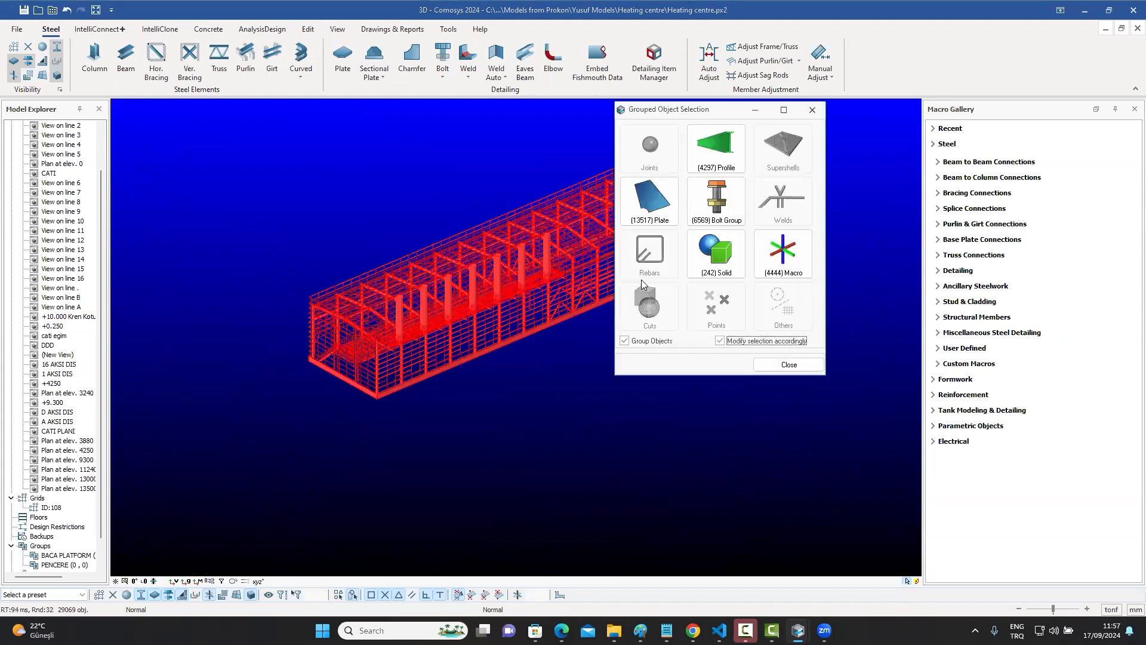
Filter the selection to the Bolted Gusset Plate Connection Macro group and list its Macro Selection Group by main member
{"action": "left_click", "coordinate": [789, 259]}
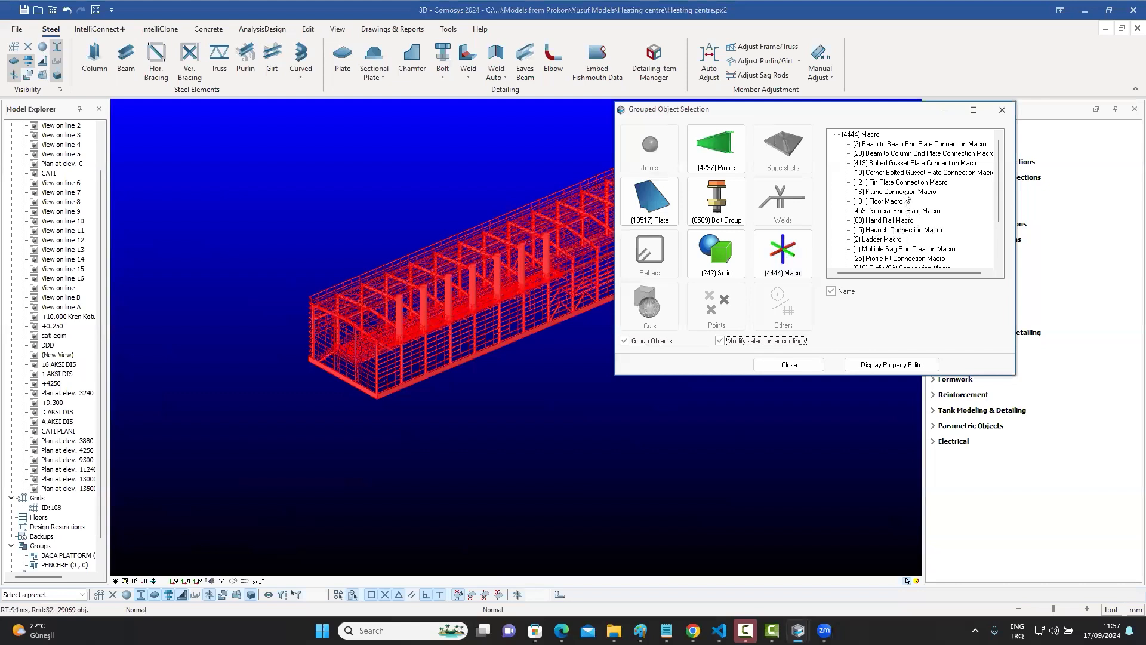
{"action": "left_click", "coordinate": [895, 165]}
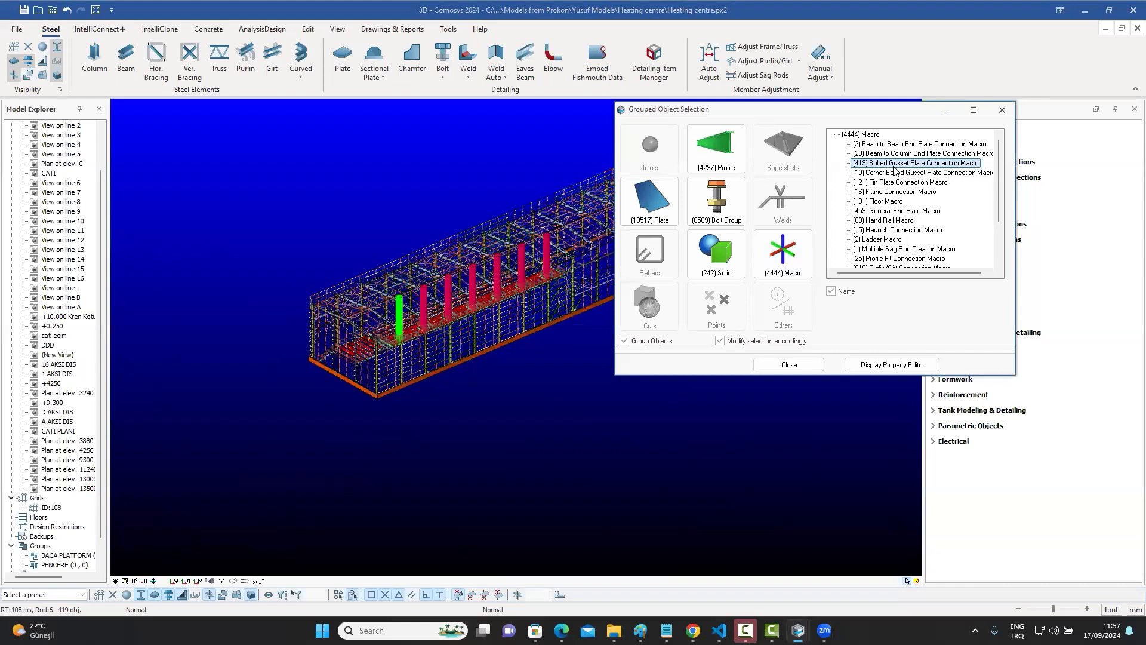
{"action": "double_click", "coordinate": [891, 165]}
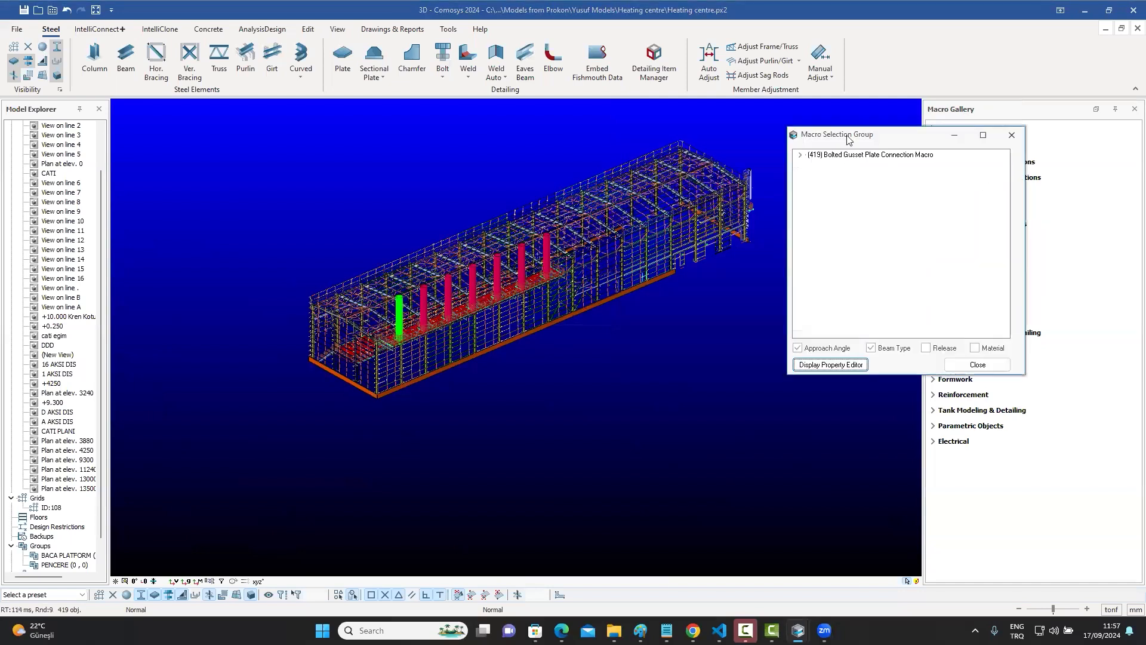
{"action": "left_click_drag", "start_coordinate": [851, 139], "coordinate": [862, 133]}
{"action": "left_click", "coordinate": [810, 148]}
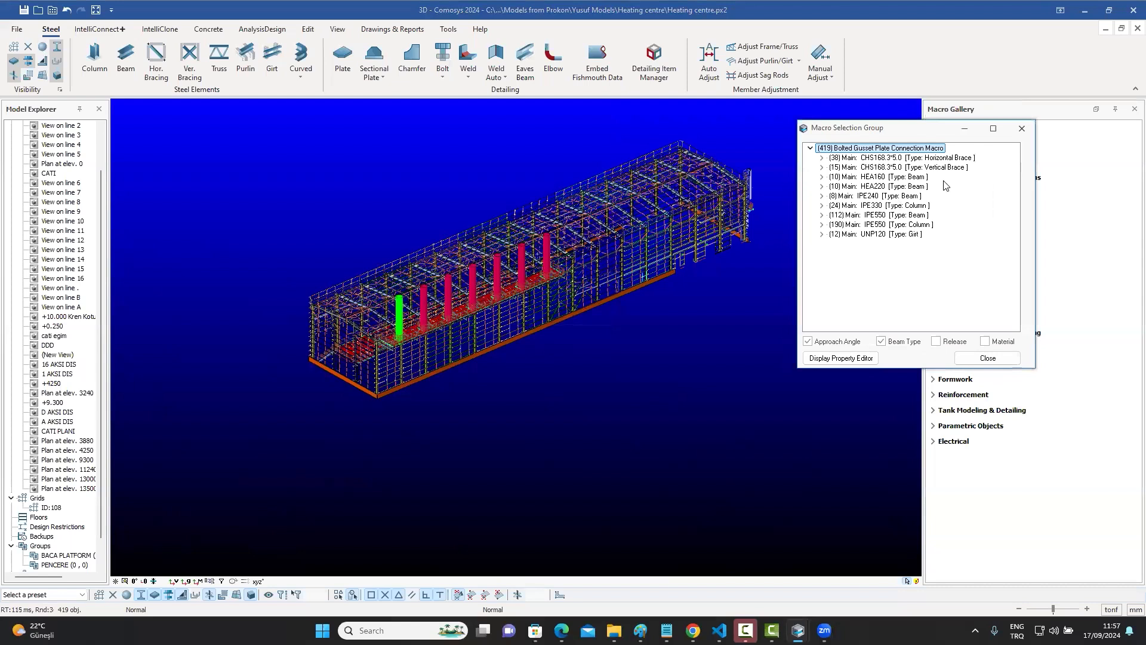
Under main beam HEA160, select the L60*6 secondary gusset connections with skew angles of 46°, 47° and 48°, both rotations
{"action": "left_click", "coordinate": [822, 178]}
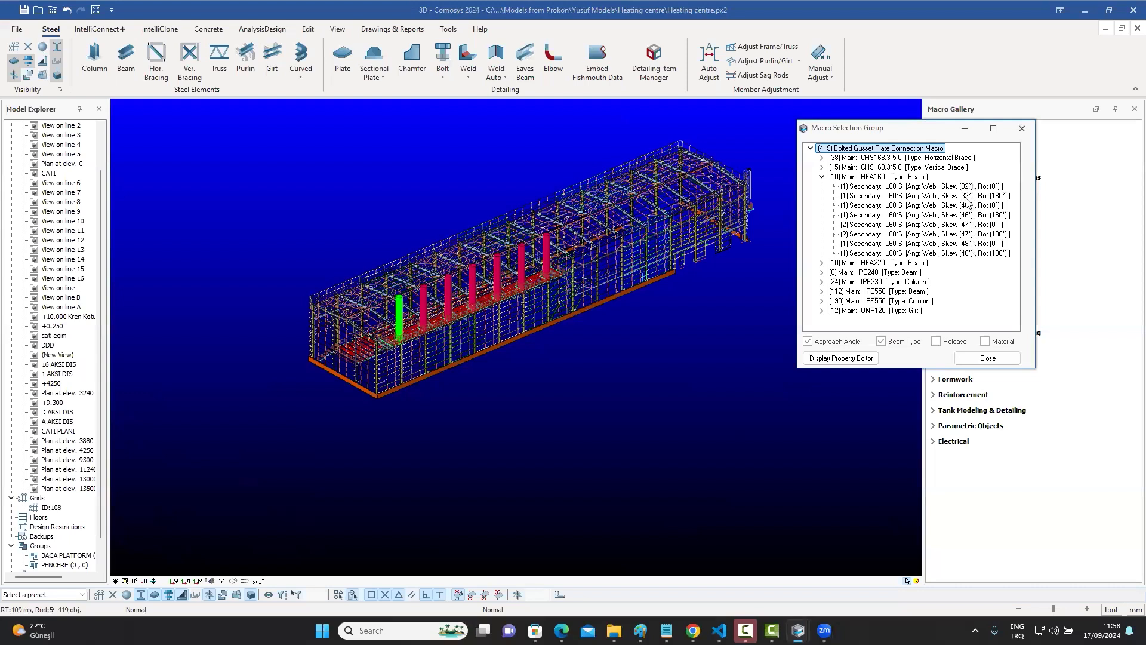
{"action": "scroll", "coordinate": [447, 339], "scroll_direction": "up", "scroll_amount": 5}
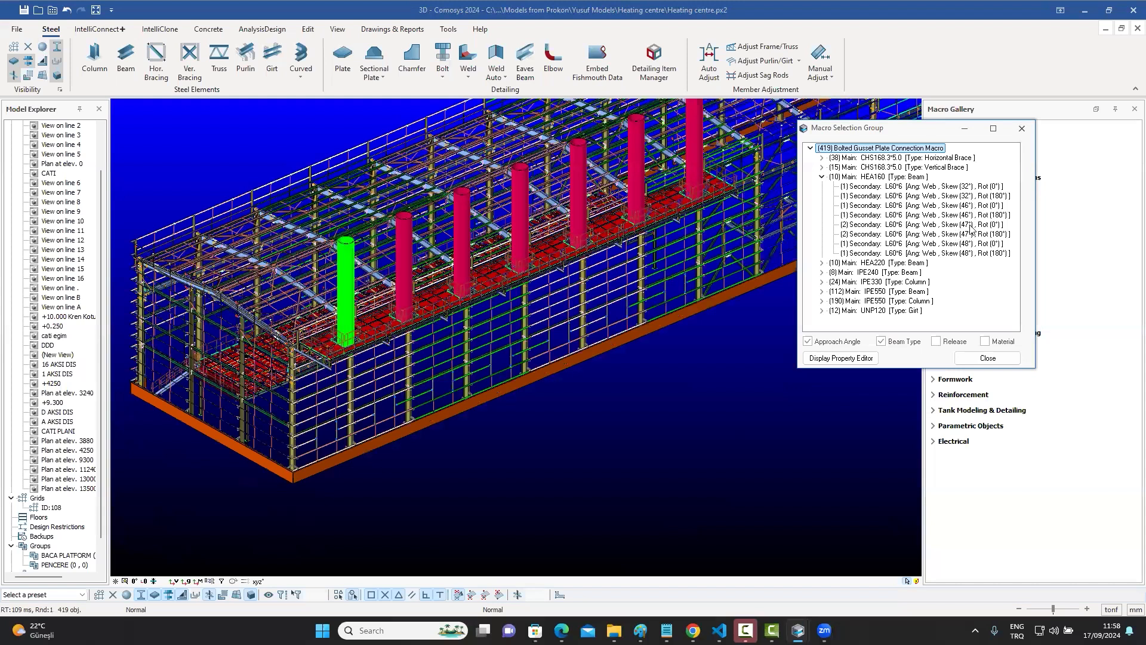
{"action": "left_click", "coordinate": [968, 206]}
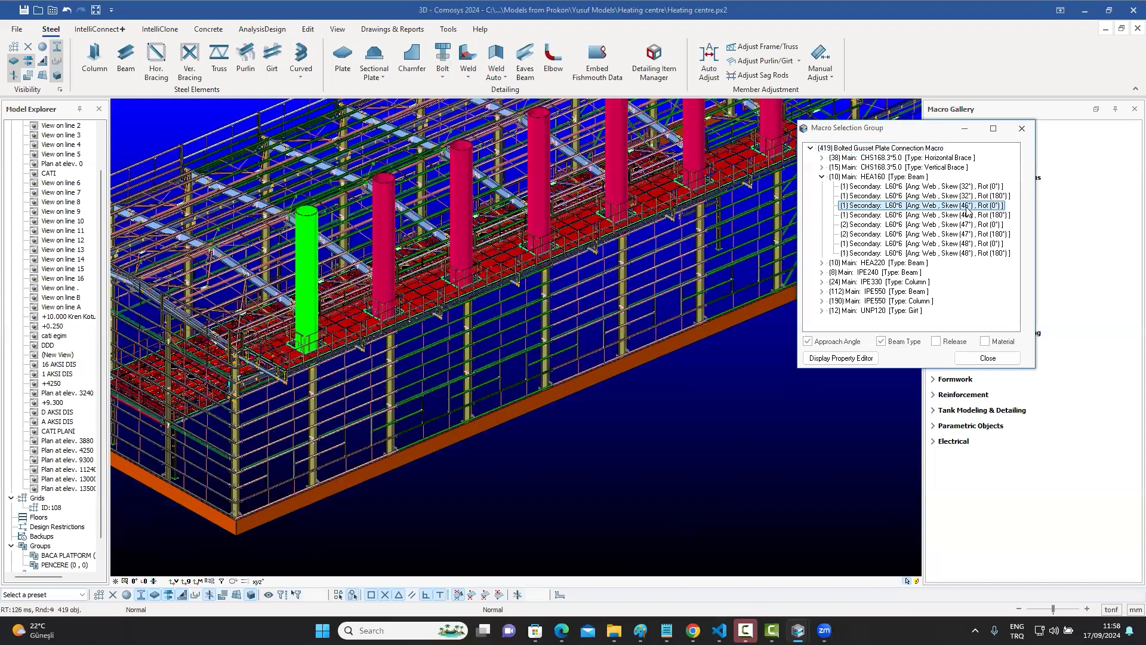
{"action": "left_click", "coordinate": [964, 216], "text": "ctrl"}
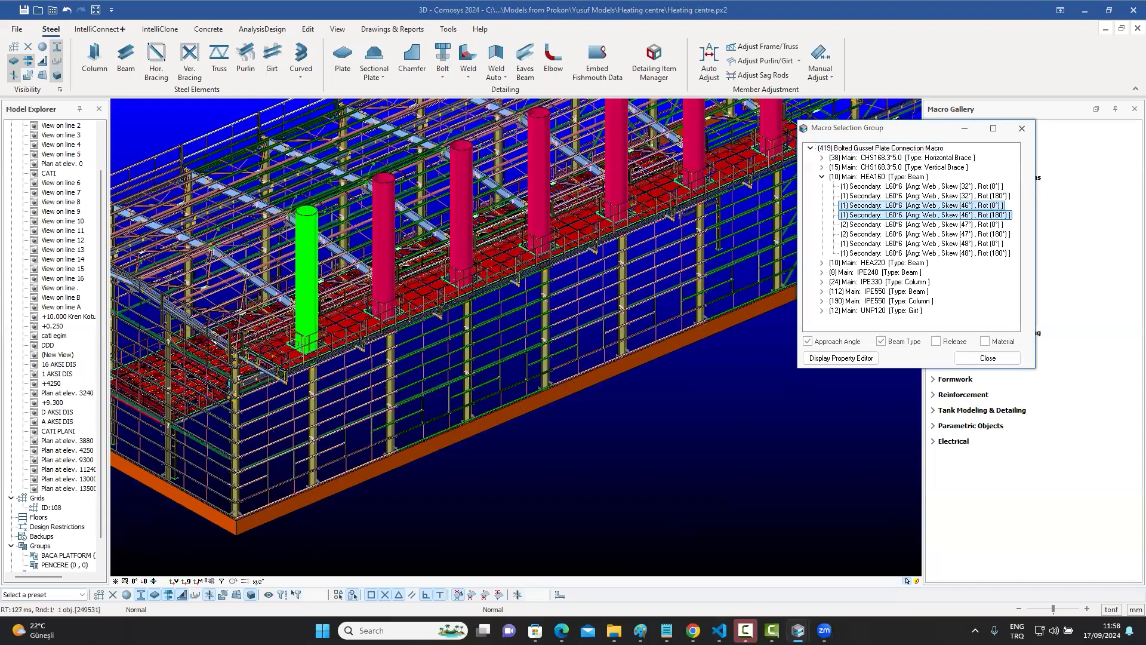
{"action": "left_click", "coordinate": [956, 225], "text": "ctrl"}
{"action": "left_click", "coordinate": [952, 234], "text": "ctrl"}
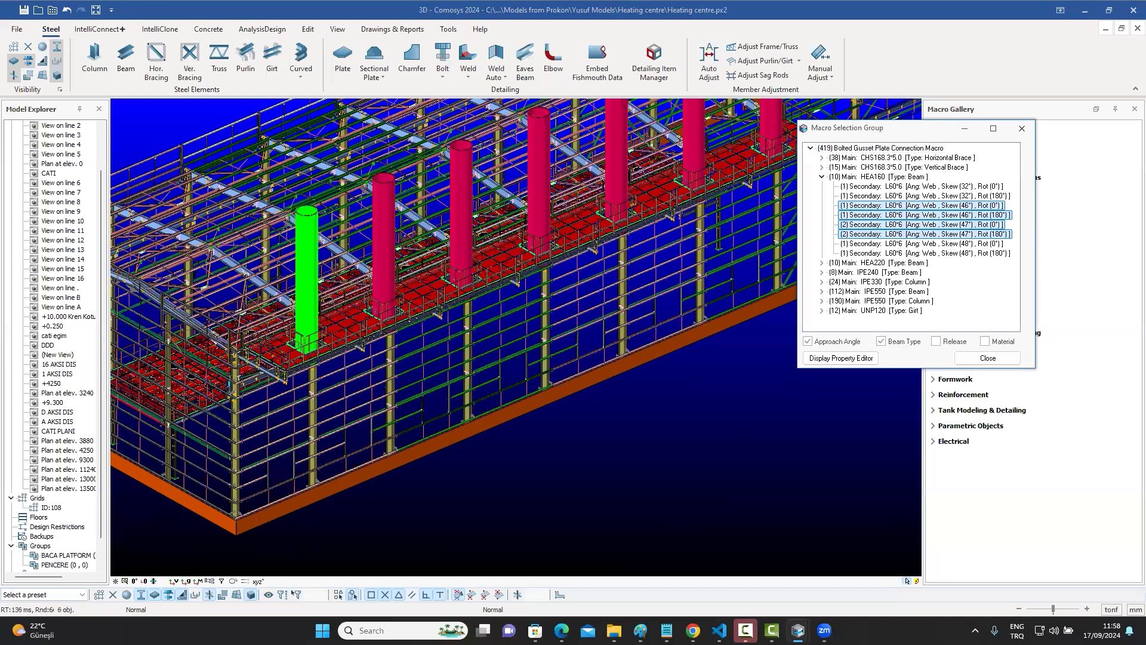
{"action": "left_click", "coordinate": [942, 244], "text": "ctrl"}
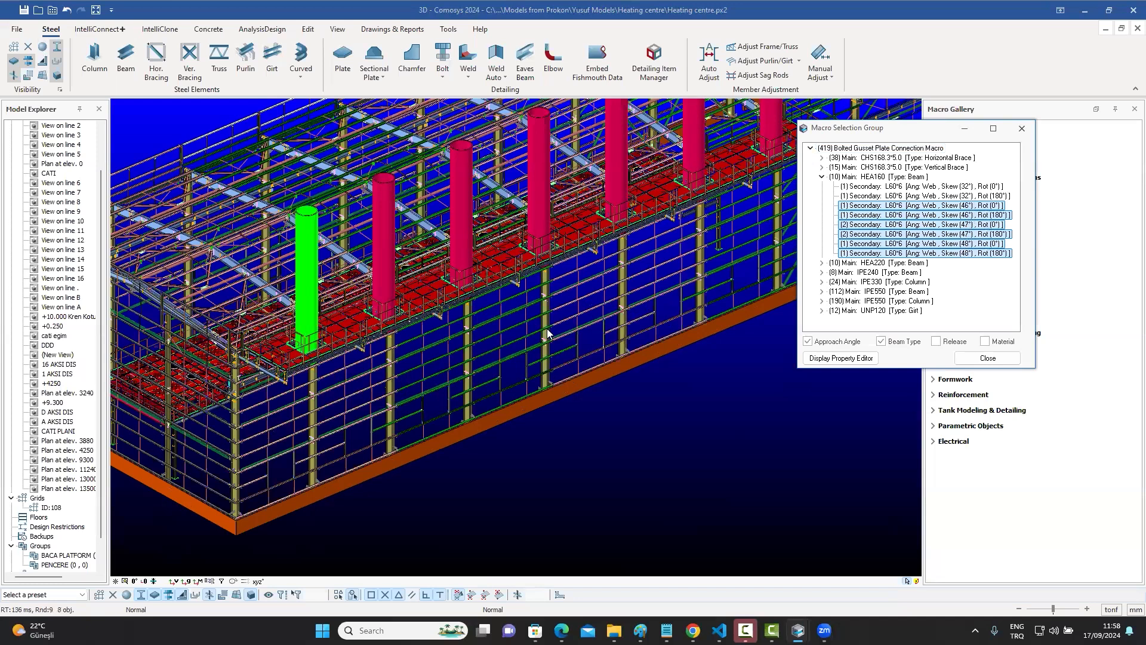
Run a macro command on the selected HEA160 gusset connections, inspect the joints up close and dismiss the Macro Selection Group
{"action": "scroll", "coordinate": [666, 305], "scroll_direction": "down", "scroll_amount": 2}
{"action": "scroll", "coordinate": [555, 293], "scroll_direction": "down", "scroll_amount": 2}
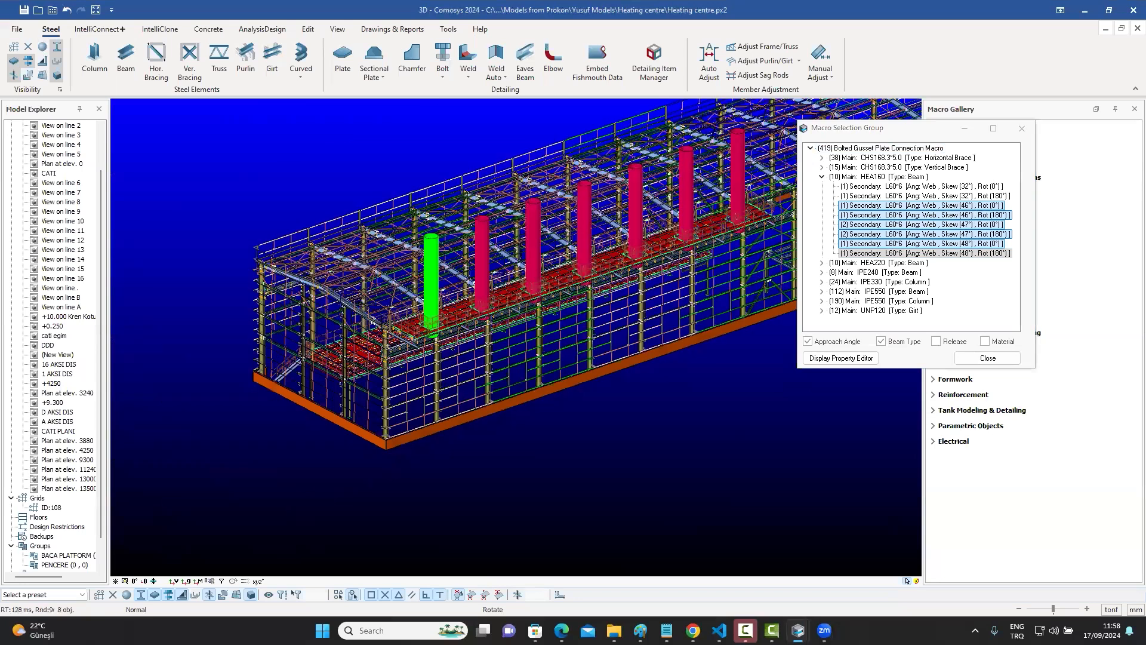
{"action": "middle_click_drag", "start_coordinate": [555, 292], "coordinate": [551, 180]}
{"action": "right_click", "coordinate": [551, 179]}
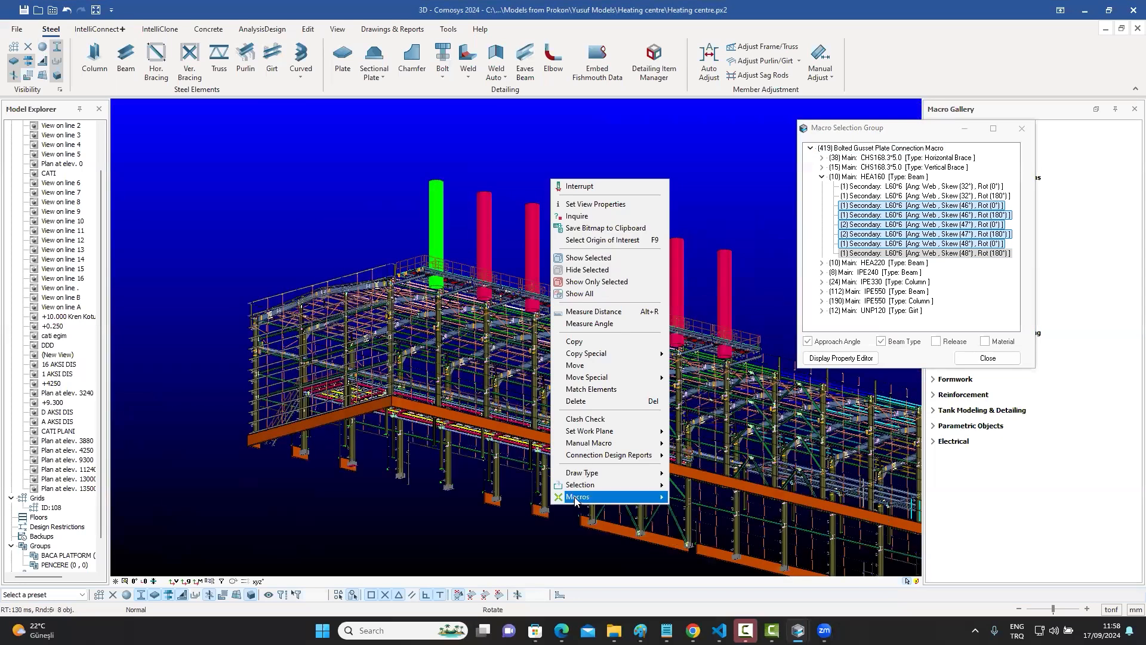
{"action": "mouse_move", "coordinate": [574, 498]}
{"action": "left_click", "coordinate": [718, 563]}
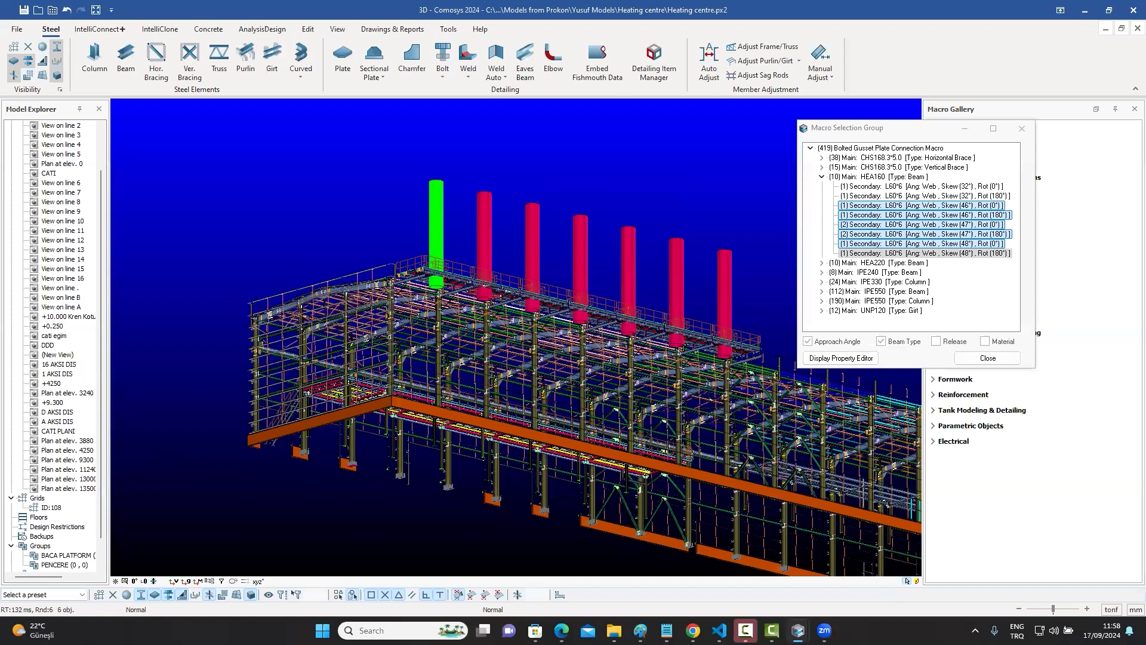
{"action": "scroll", "coordinate": [410, 292], "scroll_direction": "up", "scroll_amount": 2}
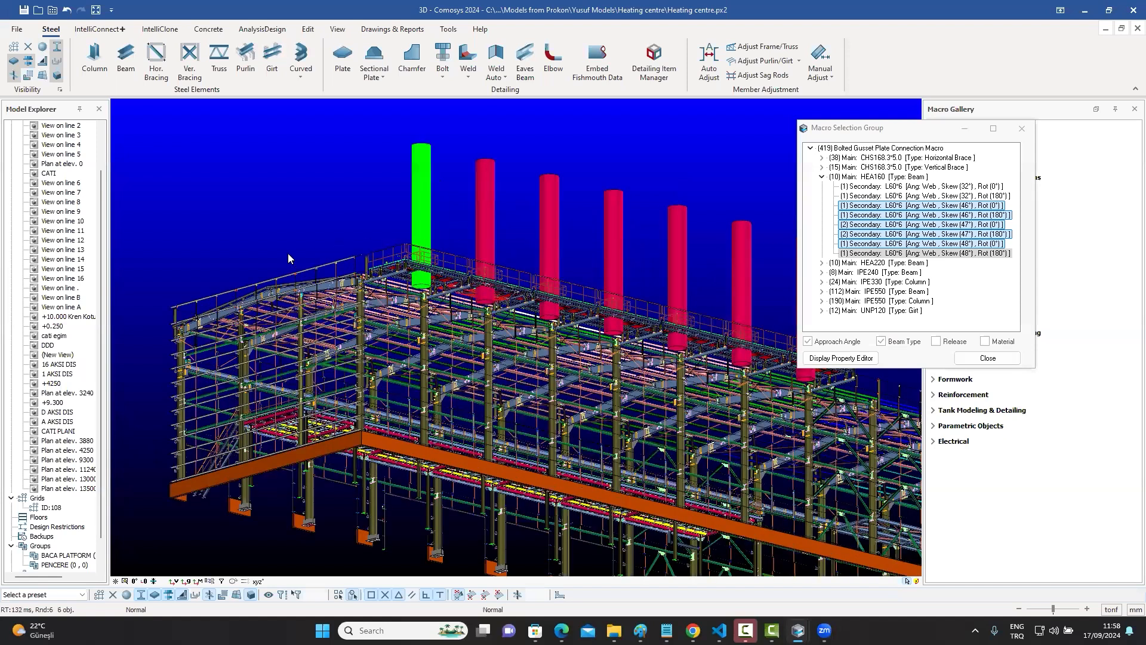
{"action": "scroll", "coordinate": [289, 257], "scroll_direction": "up", "scroll_amount": 5}
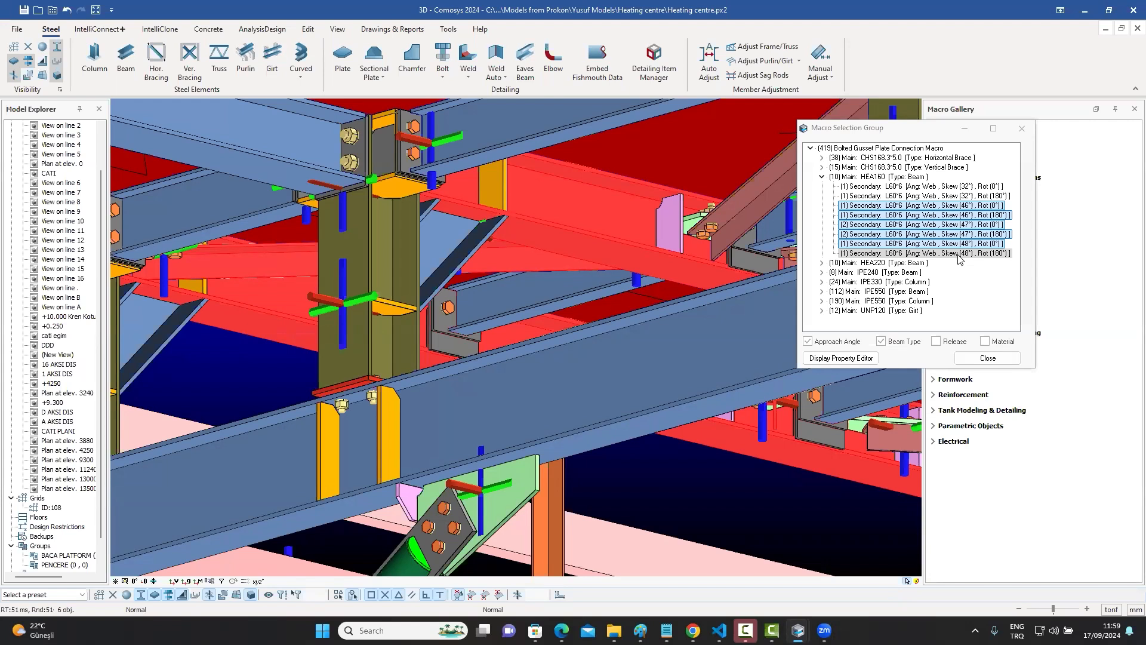
{"action": "left_click", "coordinate": [986, 359]}
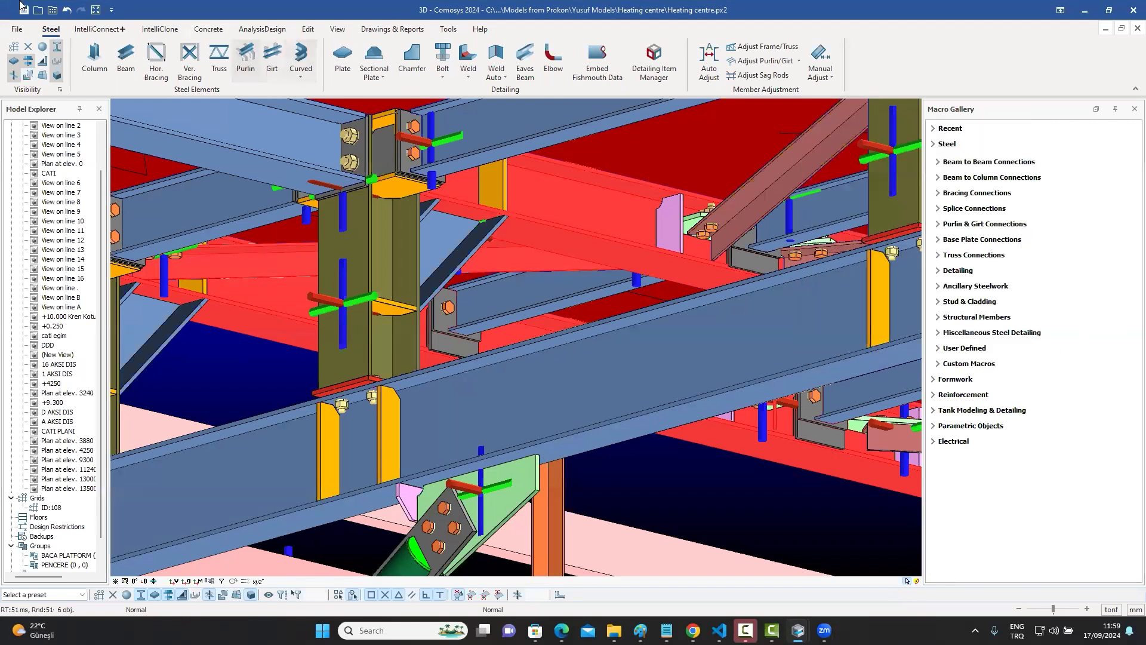
Open the recent project UNIT 146 MILL DETAIL without saving Heating centre, declining the autosaved version and skipping the view filtering
{"action": "key", "text": "ctrl+o"}
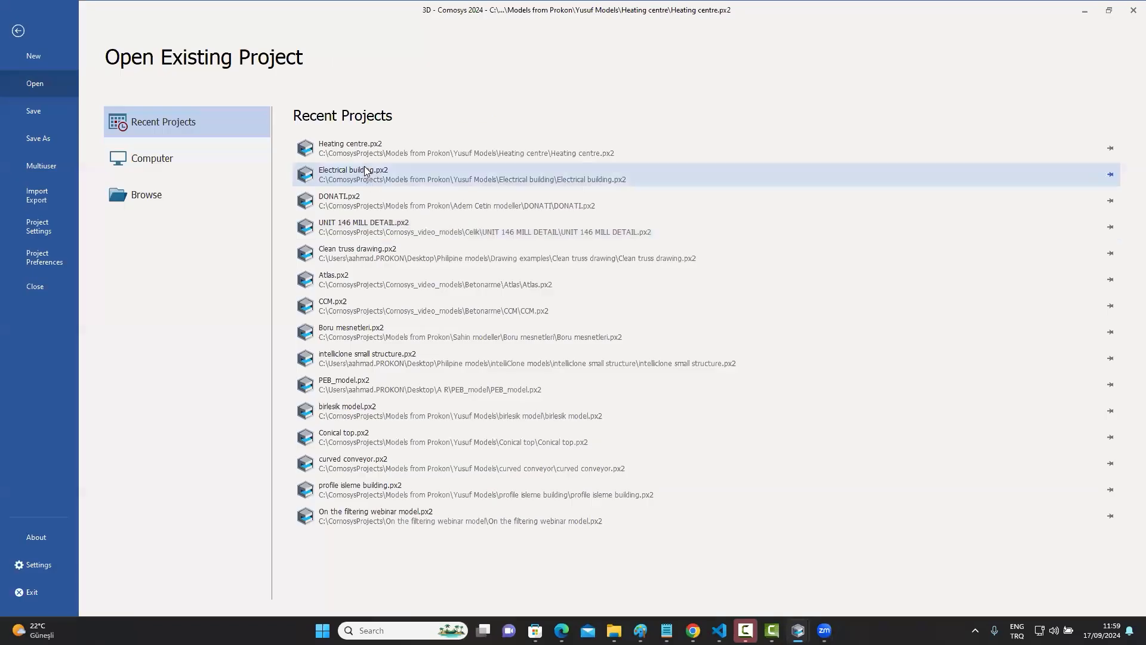
{"action": "left_click", "coordinate": [359, 227]}
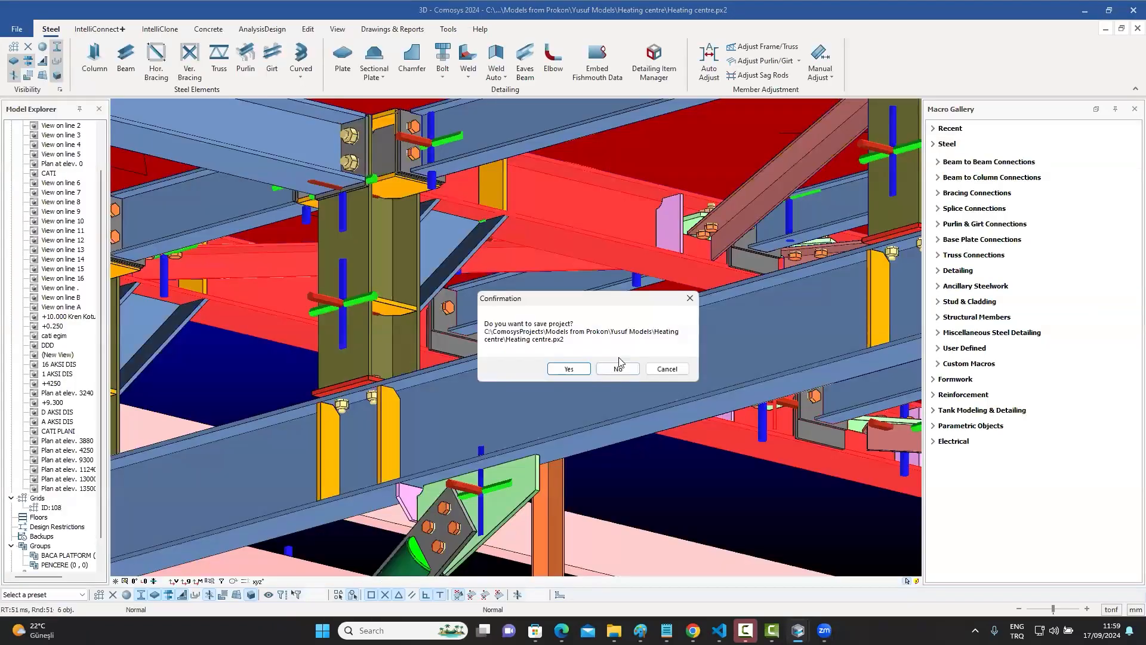
{"action": "left_click", "coordinate": [622, 365]}
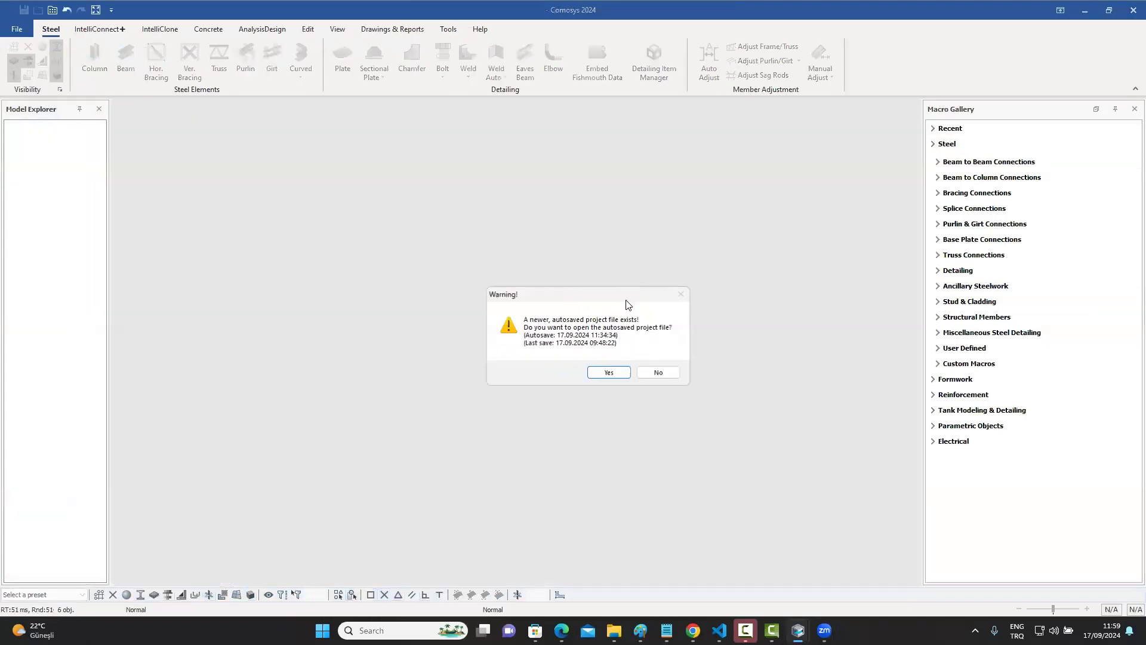
{"action": "left_click", "coordinate": [659, 373]}
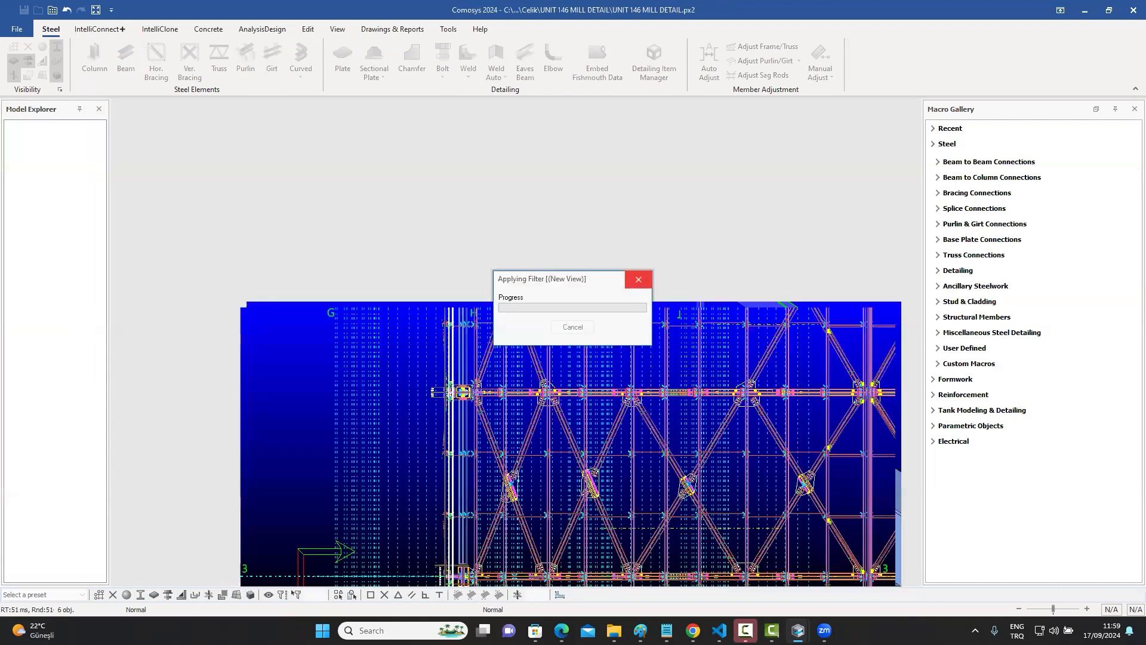
{"action": "left_click", "coordinate": [634, 279]}
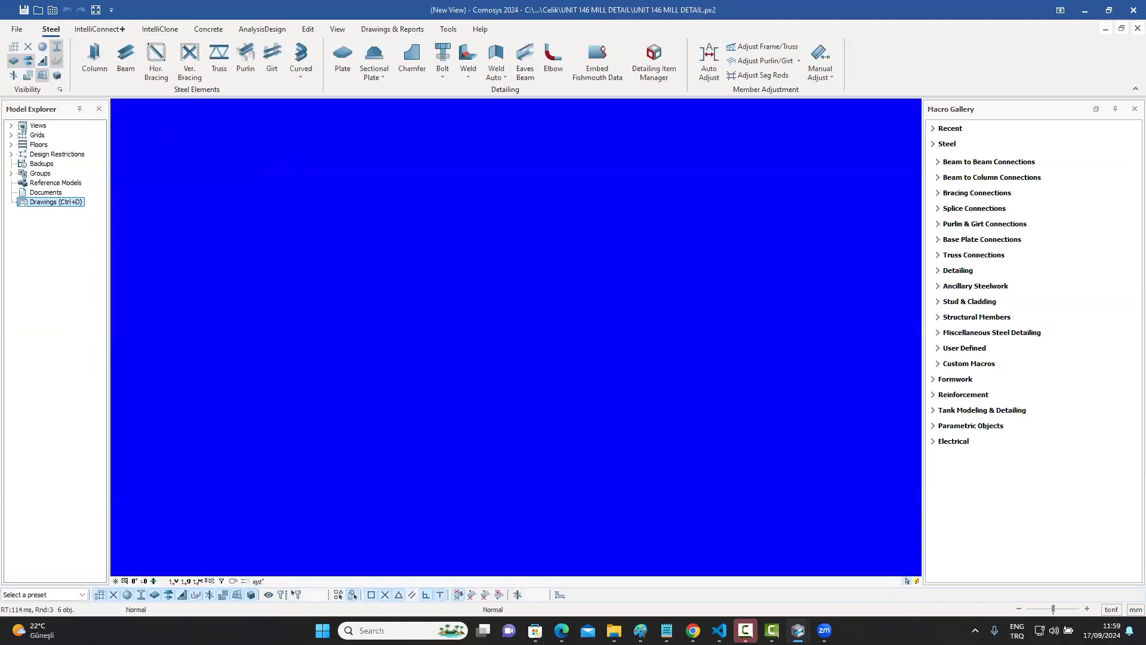
Open the general arrangement drawing GA 2 from the Drawings Manager, then dismiss the manager
{"action": "double_click", "coordinate": [54, 203]}
{"action": "double_click", "coordinate": [50, 128]}
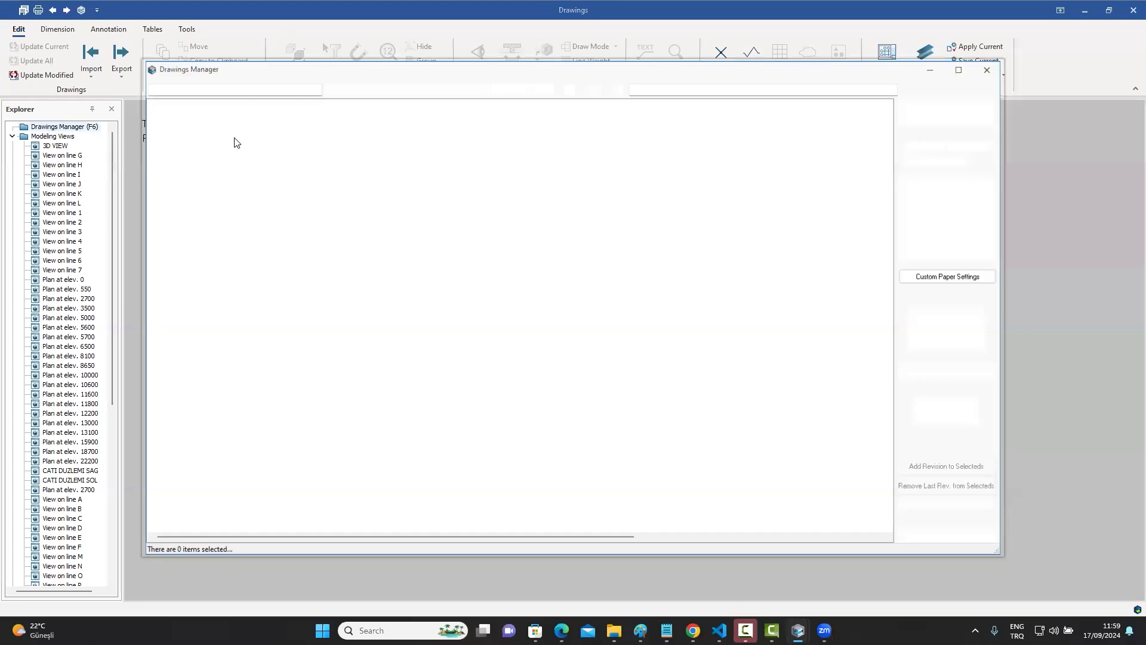
{"action": "double_click", "coordinate": [202, 127]}
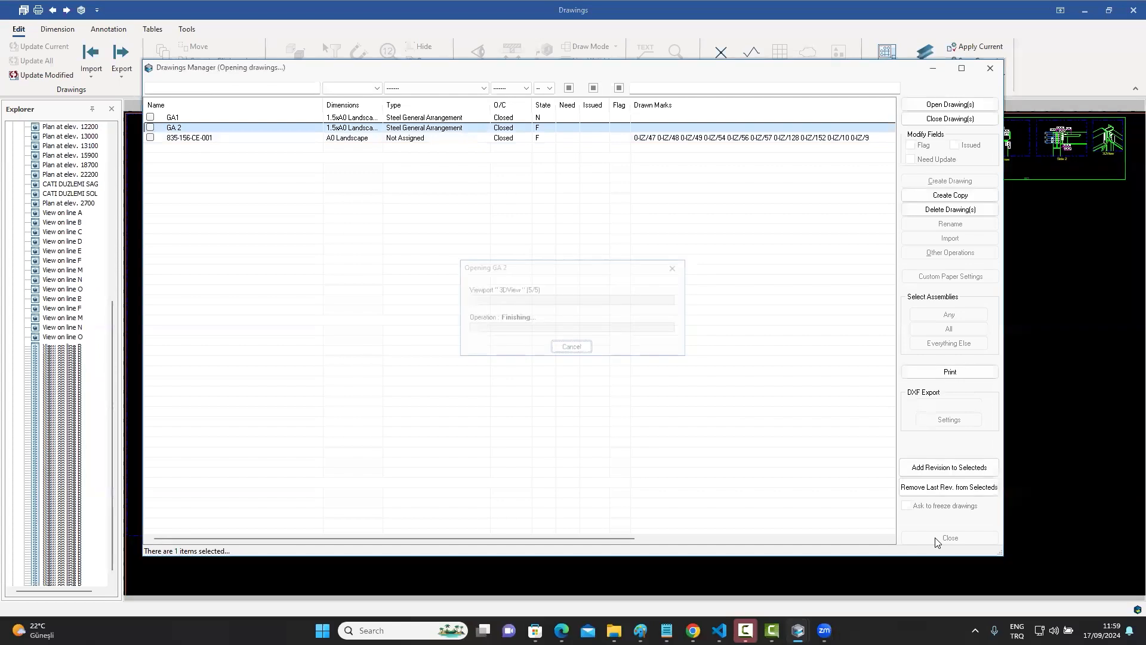
{"action": "left_click", "coordinate": [935, 537]}
Examine the profiles, bracing members and gusset plates in the GA 2 plan at elevation 22200
{"action": "scroll", "coordinate": [609, 338], "scroll_direction": "up", "scroll_amount": 6}
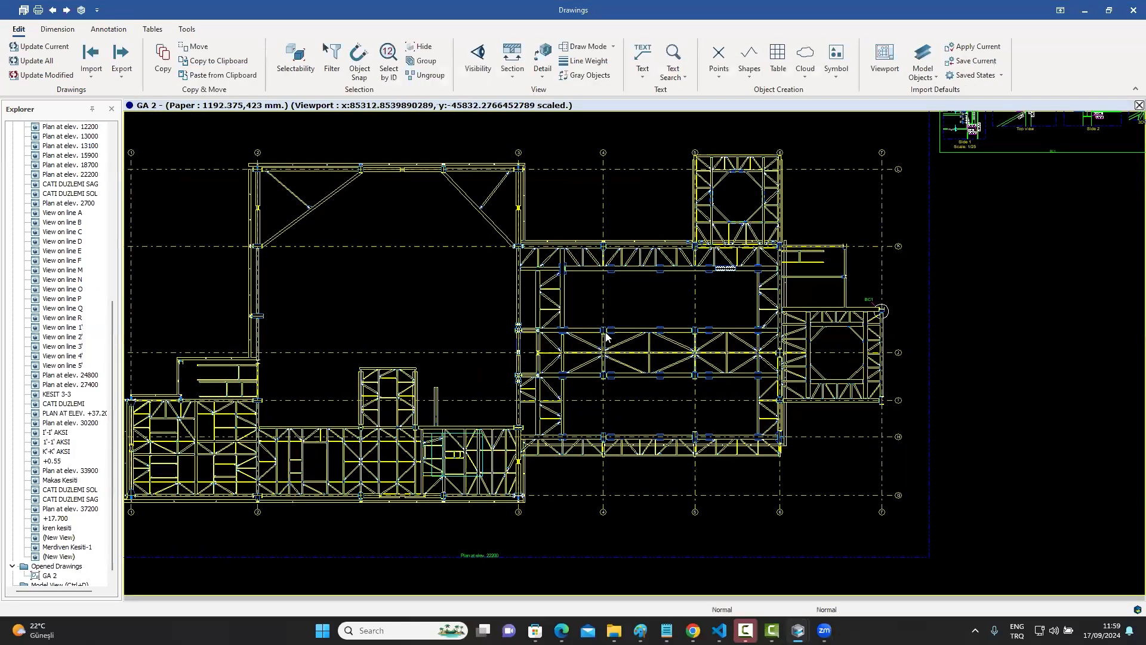
{"action": "scroll", "coordinate": [614, 343], "scroll_direction": "down", "scroll_amount": 5}
{"action": "scroll", "coordinate": [856, 194], "scroll_direction": "up", "scroll_amount": 8}
{"action": "middle_click_drag", "start_coordinate": [862, 247], "coordinate": [791, 154]}
{"action": "scroll", "coordinate": [788, 156], "scroll_direction": "down", "scroll_amount": 1}
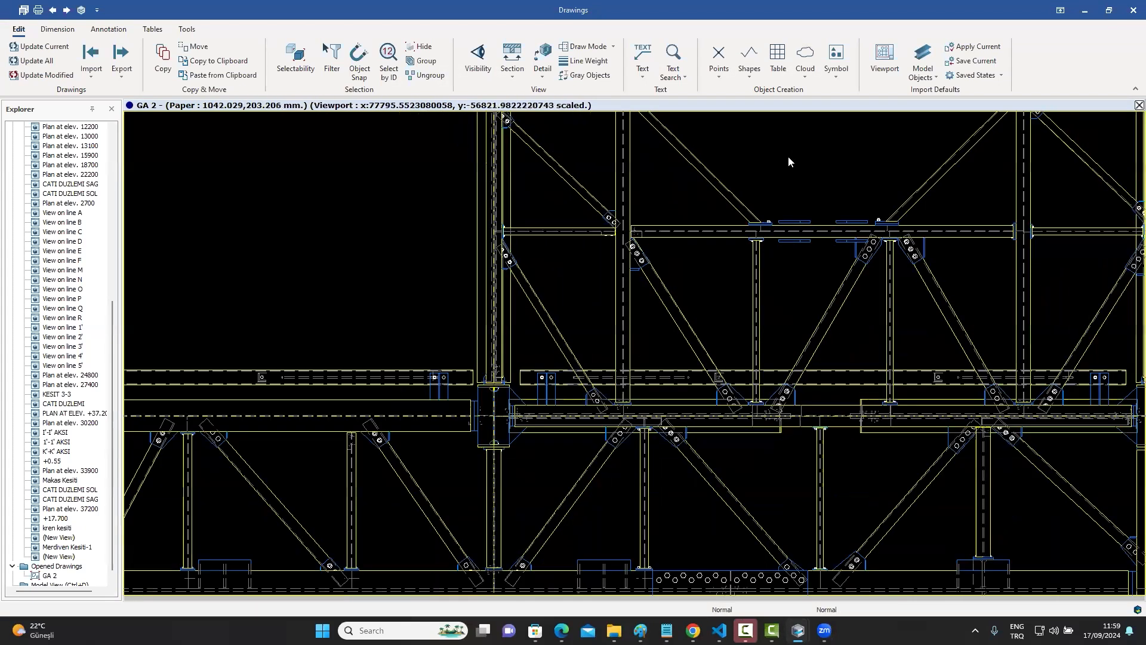
{"action": "scroll", "coordinate": [788, 156], "scroll_direction": "down", "scroll_amount": 1}
{"action": "scroll", "coordinate": [703, 287], "scroll_direction": "up", "scroll_amount": 2}
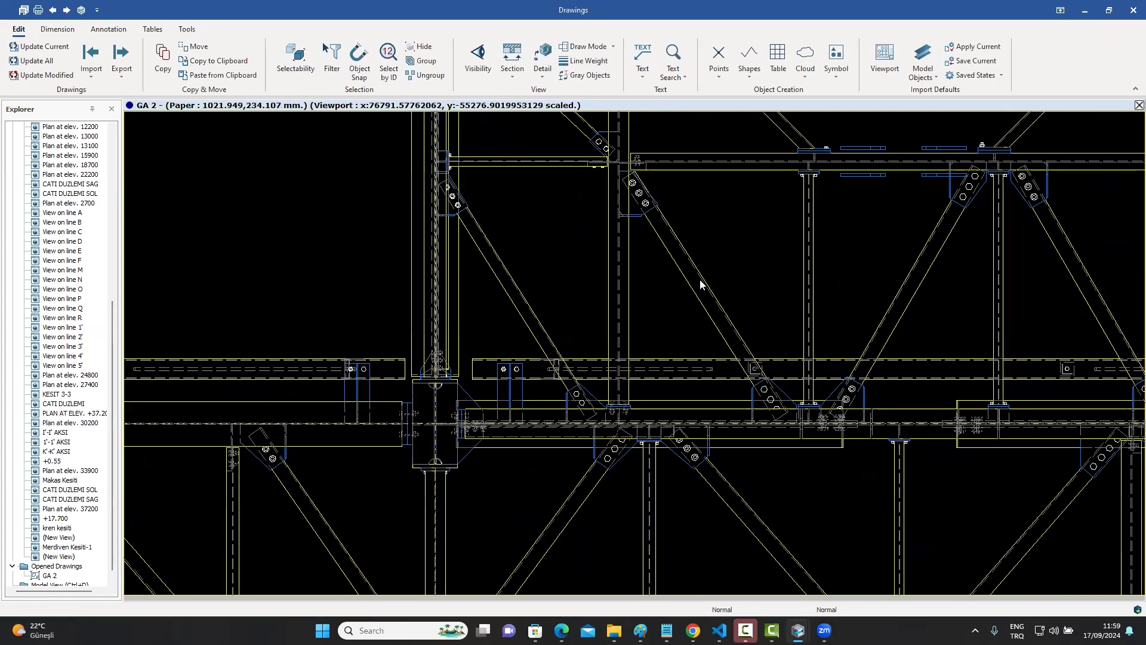
{"action": "scroll", "coordinate": [695, 255], "scroll_direction": "down", "scroll_amount": 3}
{"action": "scroll", "coordinate": [692, 261], "scroll_direction": "down", "scroll_amount": 5}
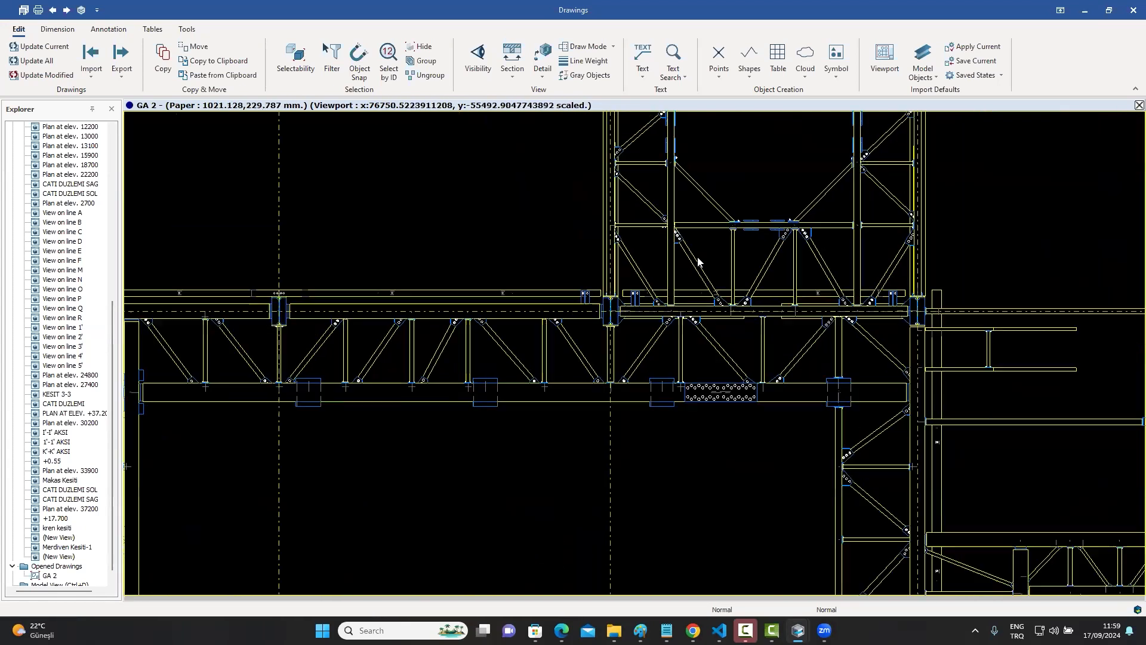
Select the whole plan in GA 2 and list its plates and profiles in Grouped Object Selection
{"action": "mouse_move", "coordinate": [873, 507]}
{"action": "middle_mouse_down"}
{"action": "mouse_move", "coordinate": [913, 491]}
{"action": "mouse_move", "coordinate": [942, 501]}
{"action": "middle_mouse_up"}
{"action": "mouse_move", "coordinate": [912, 486]}
{"action": "left_mouse_down"}
{"action": "mouse_move", "coordinate": [896, 444]}
{"action": "mouse_move", "coordinate": [520, 169]}
{"action": "mouse_move", "coordinate": [307, 154]}
{"action": "mouse_move", "coordinate": [267, 162]}
{"action": "left_mouse_up"}
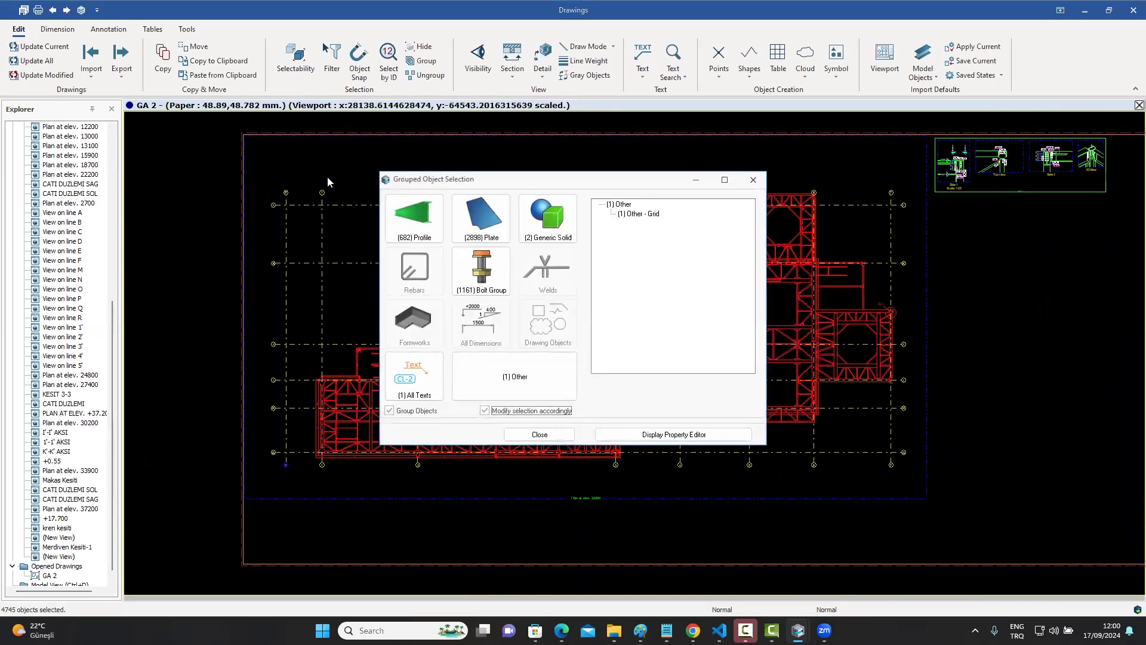
{"action": "left_click_drag", "start_coordinate": [458, 182], "coordinate": [757, 157]}
{"action": "left_click", "coordinate": [781, 197]}
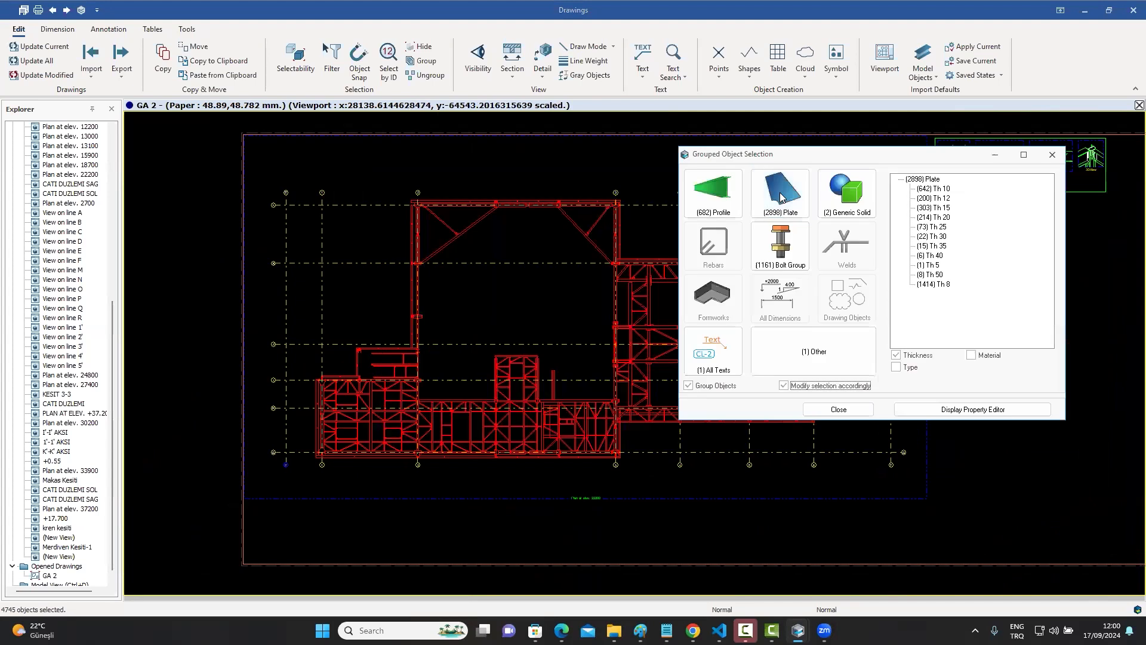
{"action": "left_click", "coordinate": [716, 196]}
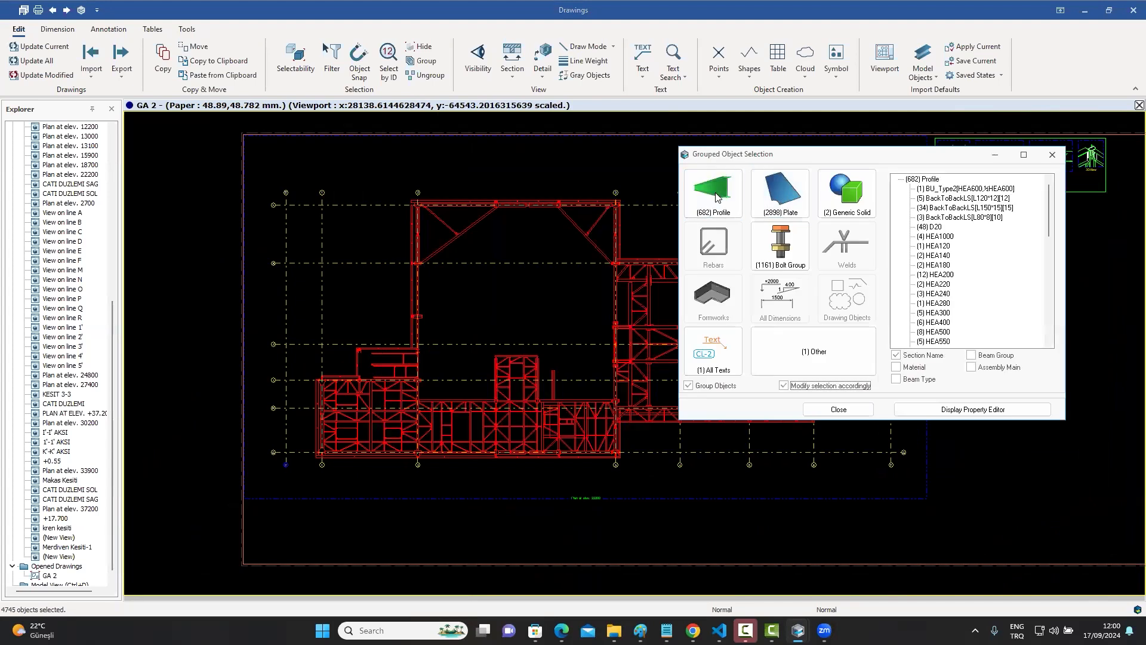
Group the drawing's profiles by Beam Group instead of Section Name and pick the Horizontal Brace group
{"action": "left_click", "coordinate": [919, 358]}
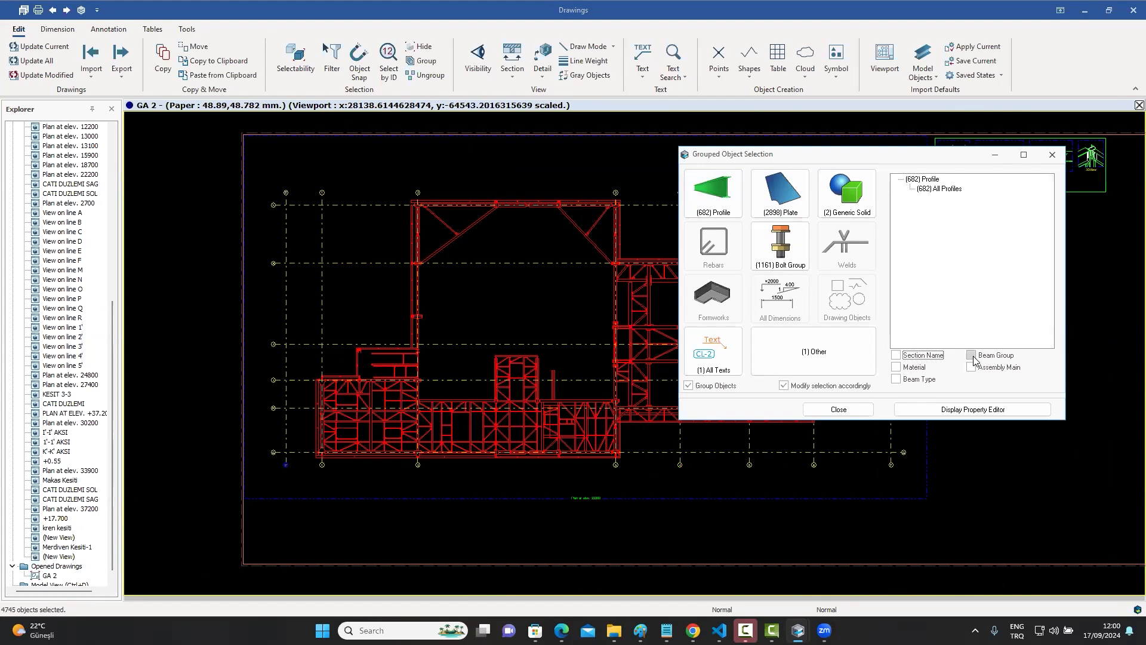
{"action": "left_click", "coordinate": [971, 356]}
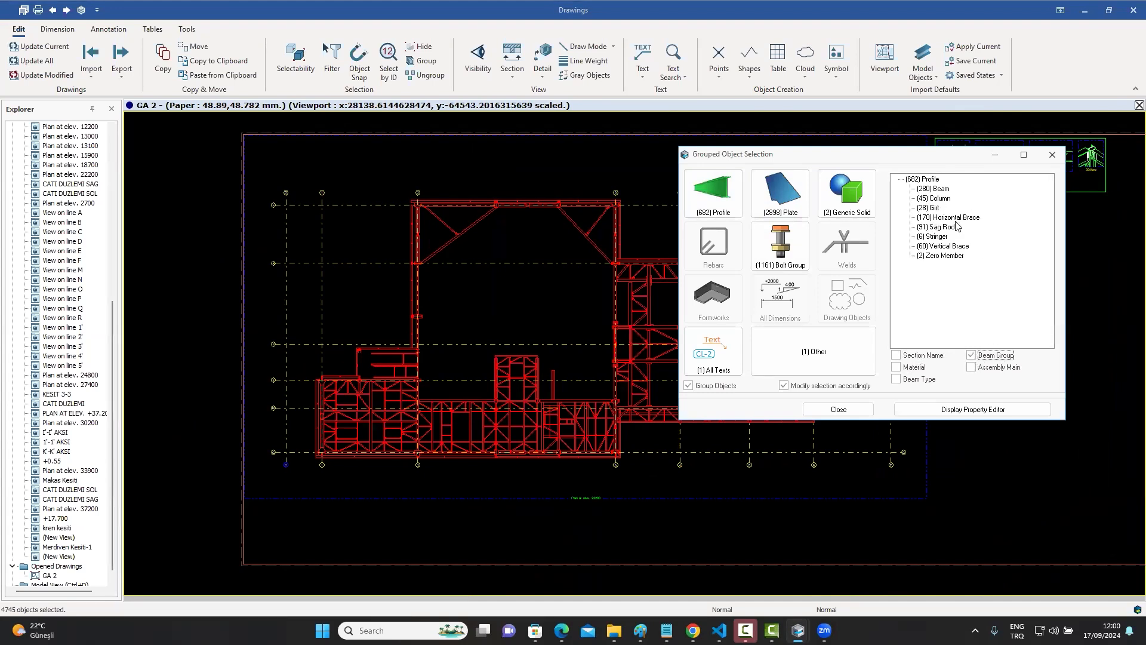
{"action": "left_click", "coordinate": [942, 217]}
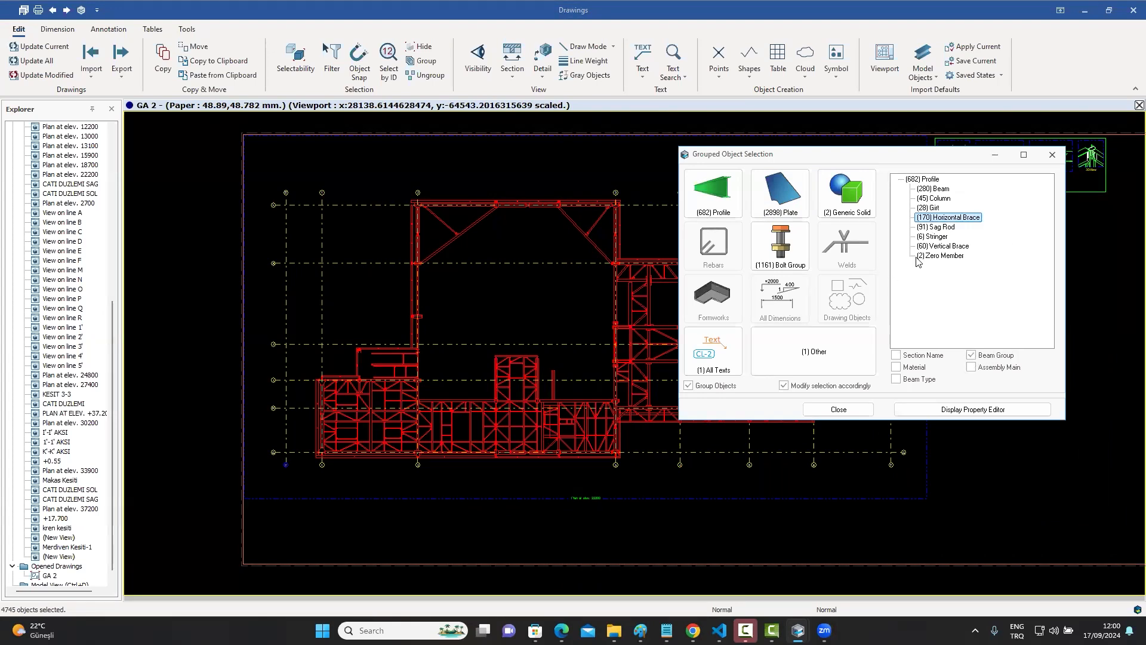
Change the line colour of all horizontal braces in the drawing to magenta in the Frame Property Editor
{"action": "left_click", "coordinate": [952, 411]}
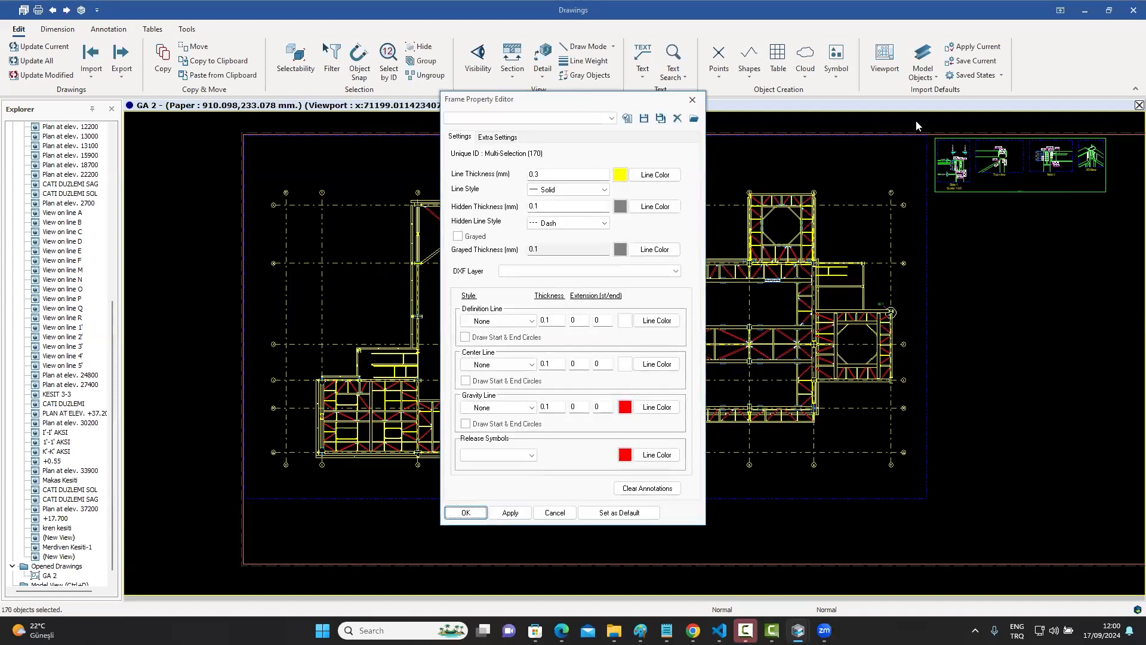
{"action": "left_click_drag", "start_coordinate": [591, 103], "coordinate": [927, 121]}
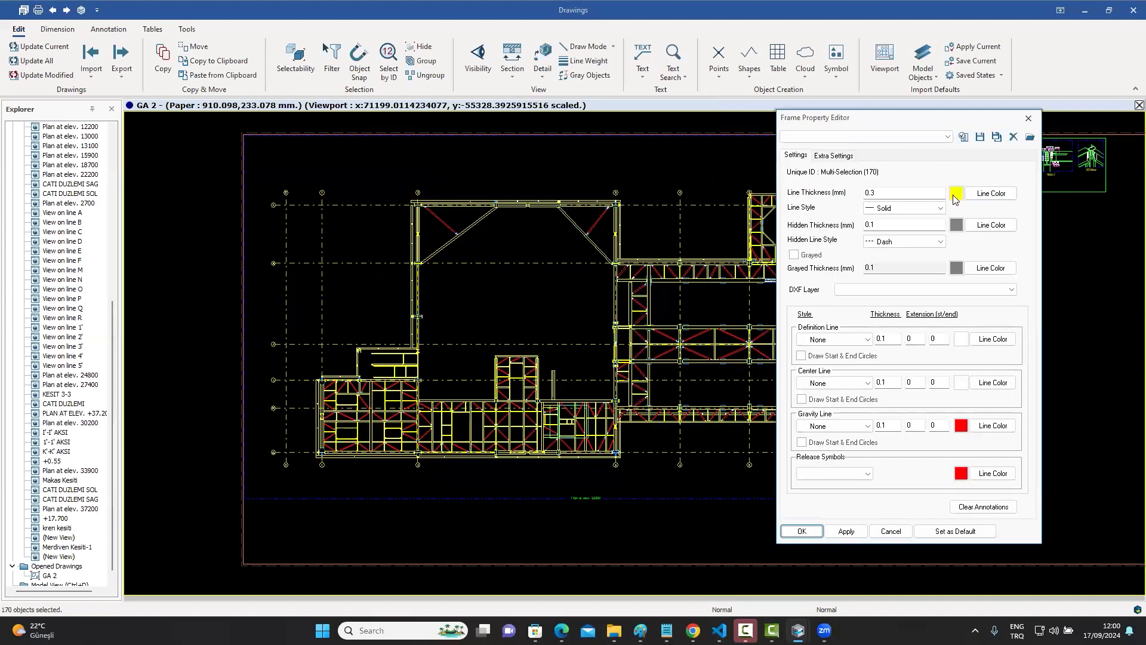
{"action": "left_click", "coordinate": [990, 193]}
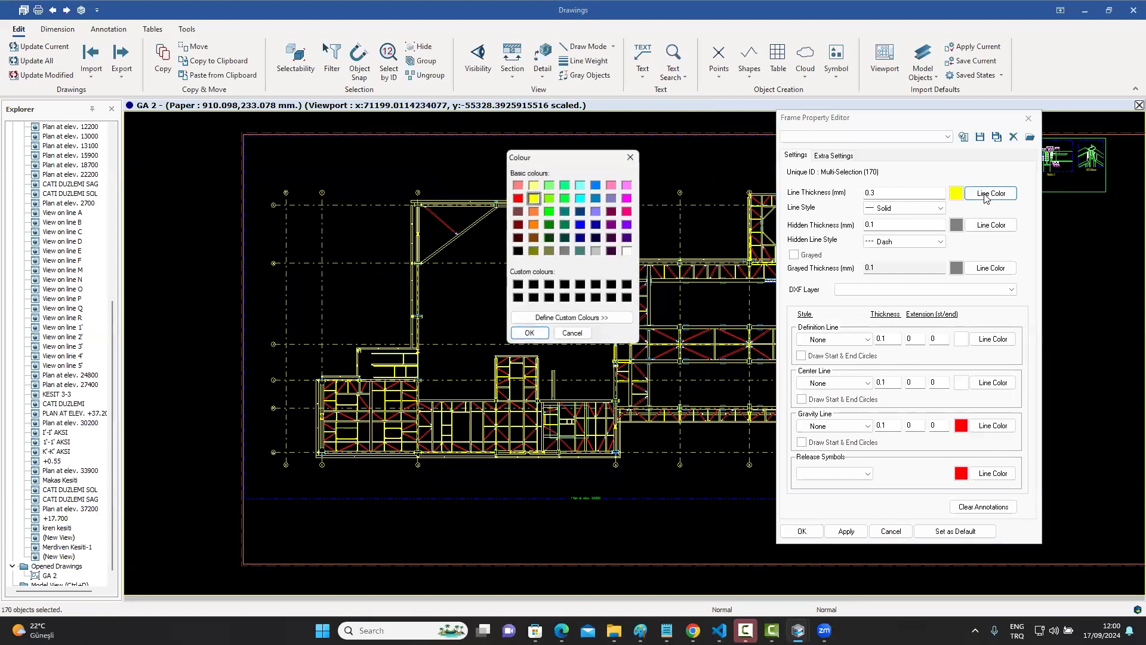
{"action": "left_click", "coordinate": [626, 198]}
{"action": "left_click", "coordinate": [530, 332]}
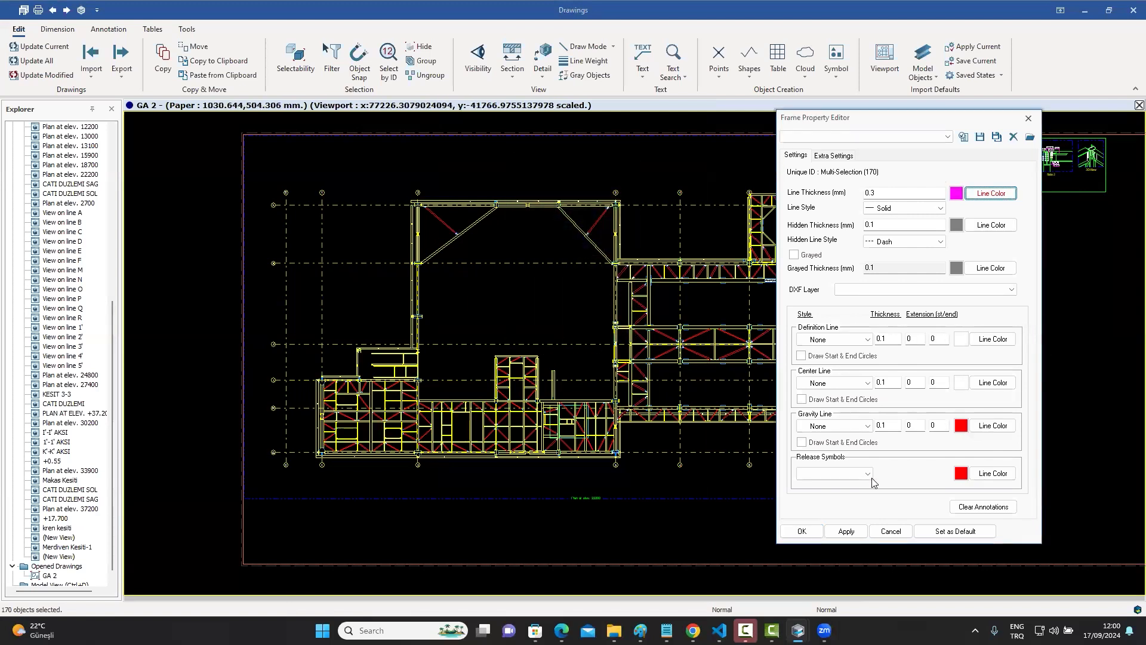
{"action": "left_click", "coordinate": [802, 531]}
Examine the recoloured horizontal braces across the different bays of the GA 2 plan
{"action": "scroll", "coordinate": [614, 382], "scroll_direction": "up", "scroll_amount": 5}
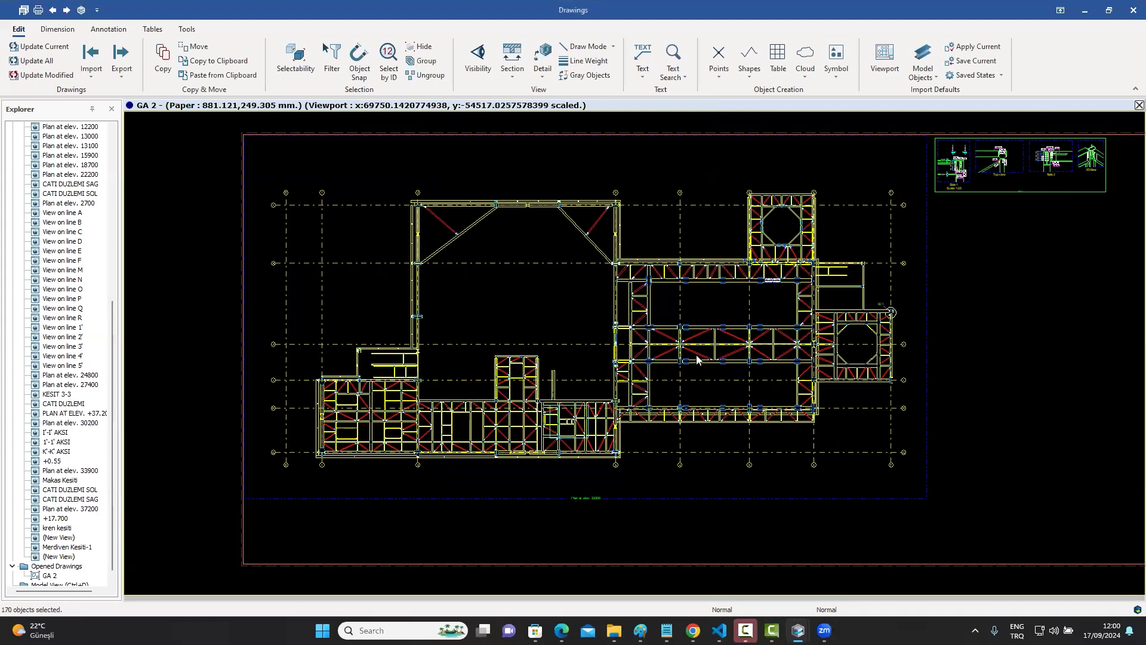
{"action": "scroll", "coordinate": [613, 382], "scroll_direction": "up", "scroll_amount": 5}
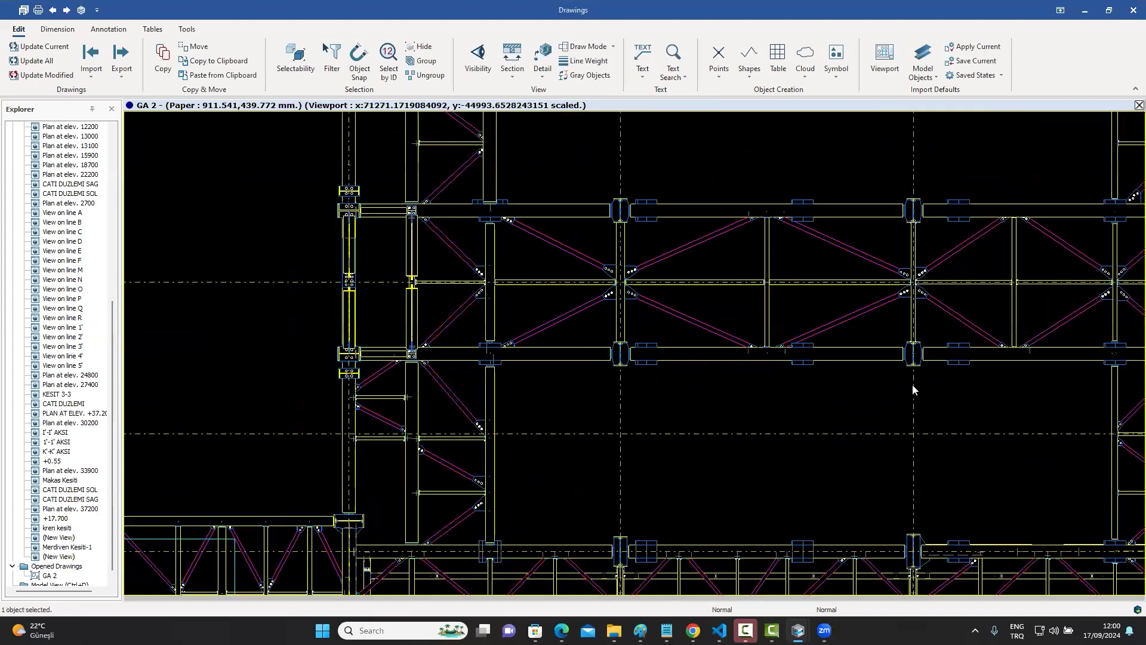
{"action": "mouse_move", "coordinate": [799, 364]}
{"action": "middle_mouse_down"}
{"action": "mouse_move", "coordinate": [745, 363]}
{"action": "mouse_move", "coordinate": [767, 353]}
{"action": "middle_mouse_up"}
{"action": "scroll", "coordinate": [891, 453], "scroll_direction": "down", "scroll_amount": 10}
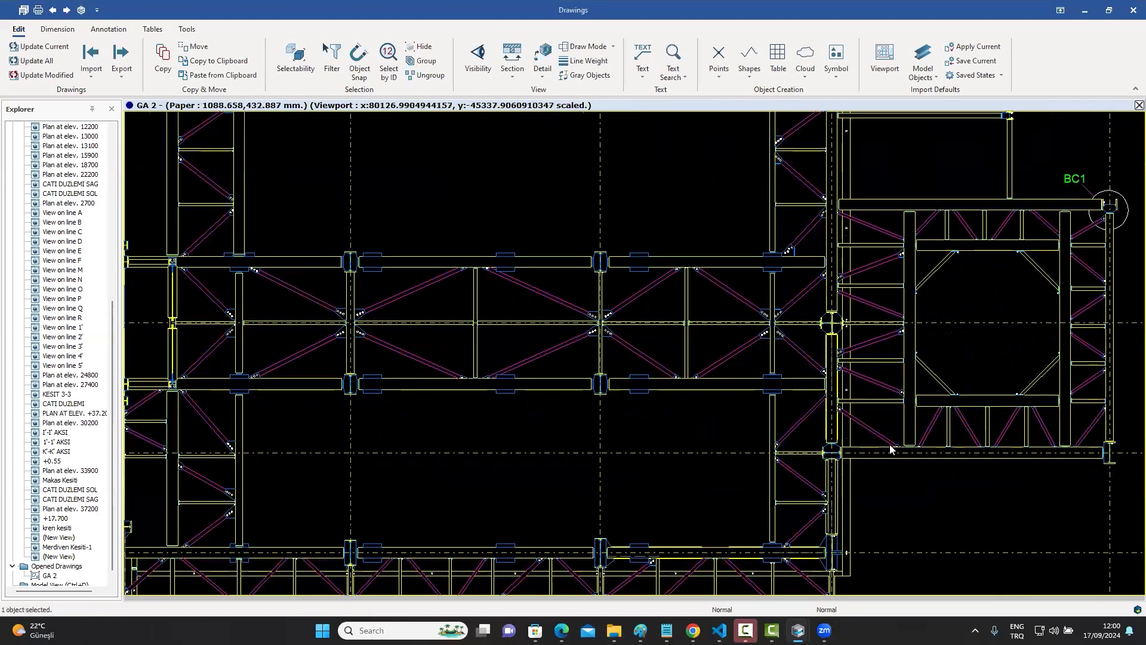
{"action": "scroll", "coordinate": [478, 320], "scroll_direction": "up", "scroll_amount": 5}
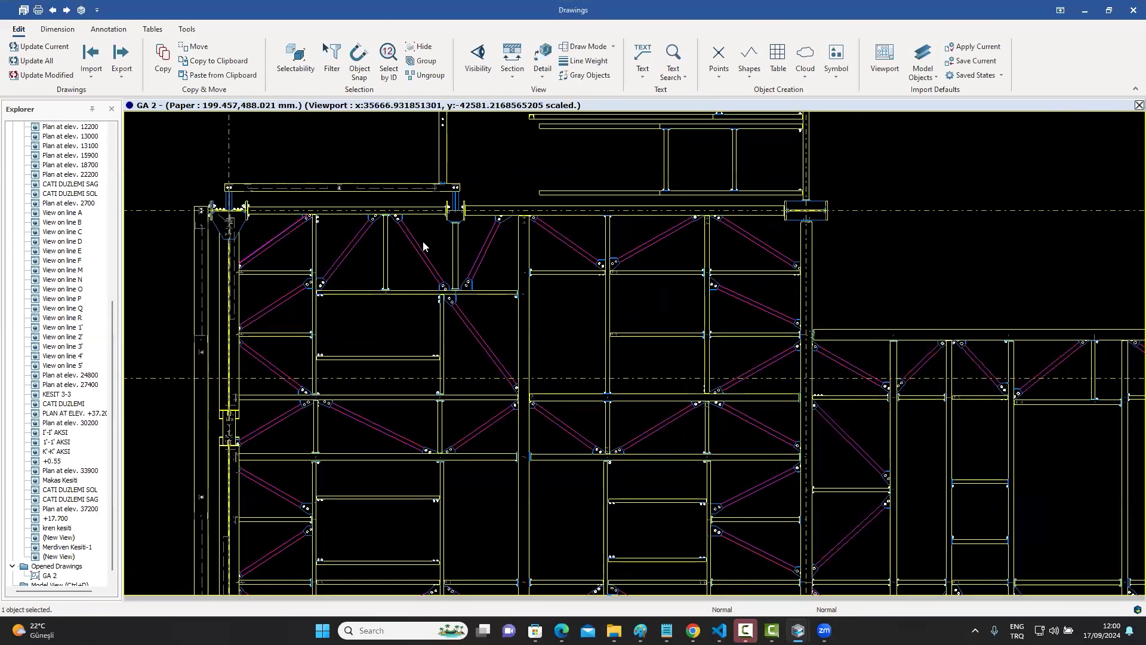
{"action": "scroll", "coordinate": [491, 240], "scroll_direction": "down", "scroll_amount": 5}
{"action": "scroll", "coordinate": [561, 361], "scroll_direction": "down", "scroll_amount": 5}
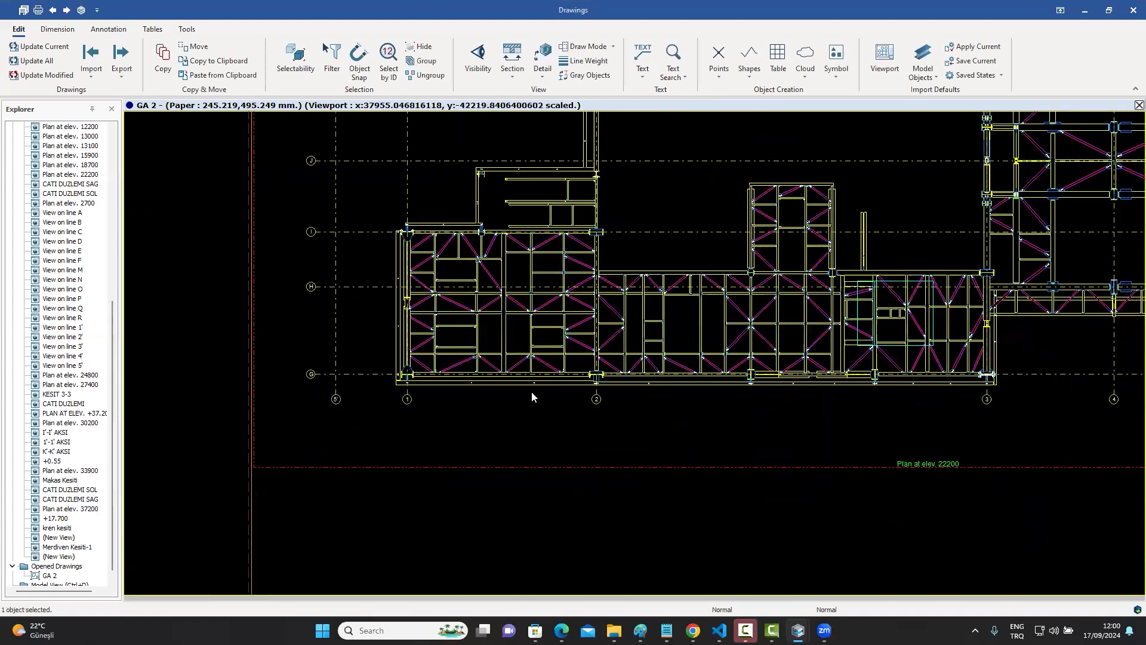
{"action": "middle_click_drag", "start_coordinate": [301, 131], "coordinate": [286, 147]}
{"action": "scroll", "coordinate": [285, 147], "scroll_direction": "down", "scroll_amount": 1}
Reselect the whole plan and list its profiles in Grouped Object Selection by Beam Group instead of Section Name
{"action": "key", "text": "ctrl+a"}
{"action": "key", "text": "Return"}
{"action": "left_click", "coordinate": [412, 216]}
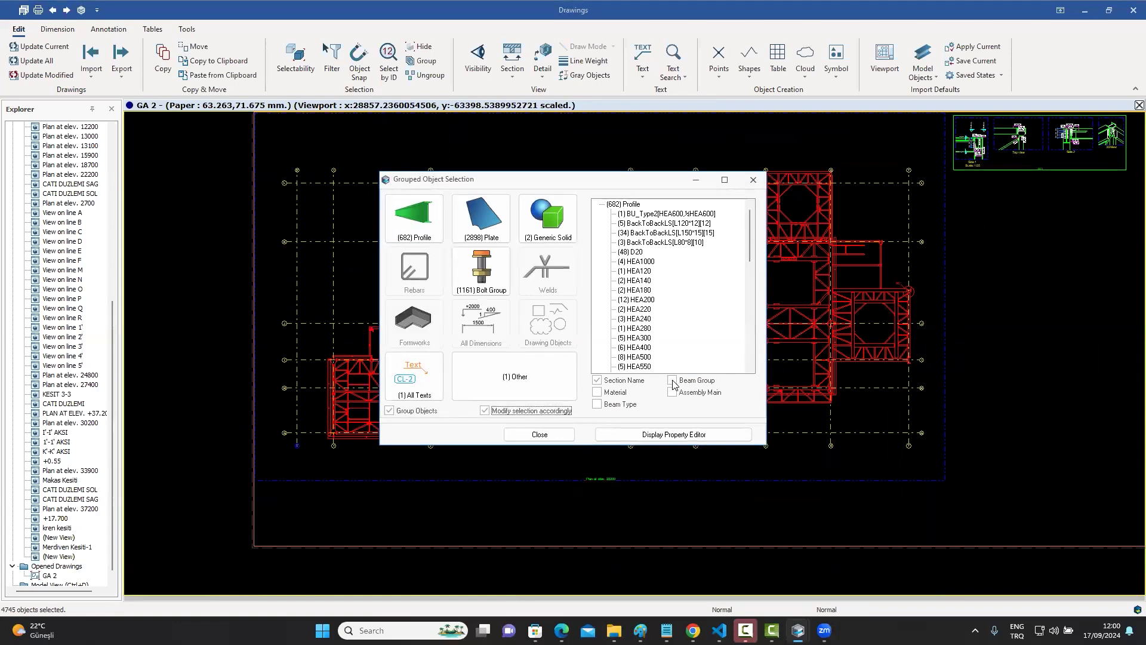
{"action": "left_click", "coordinate": [672, 380]}
{"action": "left_click", "coordinate": [598, 381]}
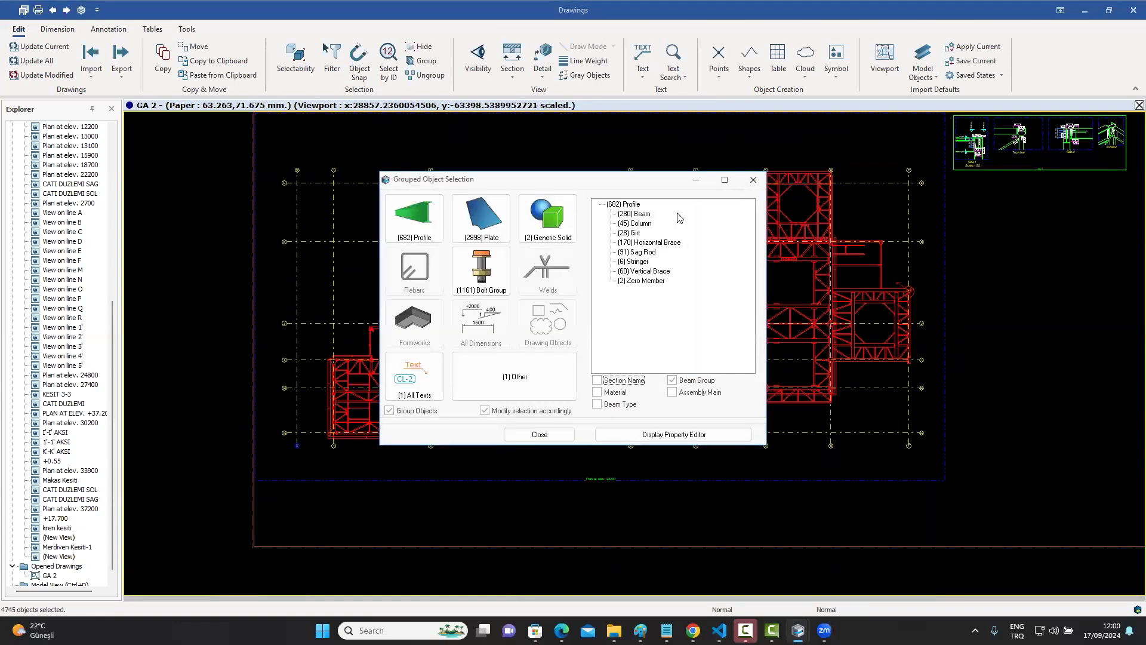
Narrow the selection to the Beam group, display its property editor and dismiss it
{"action": "left_click", "coordinate": [637, 213]}
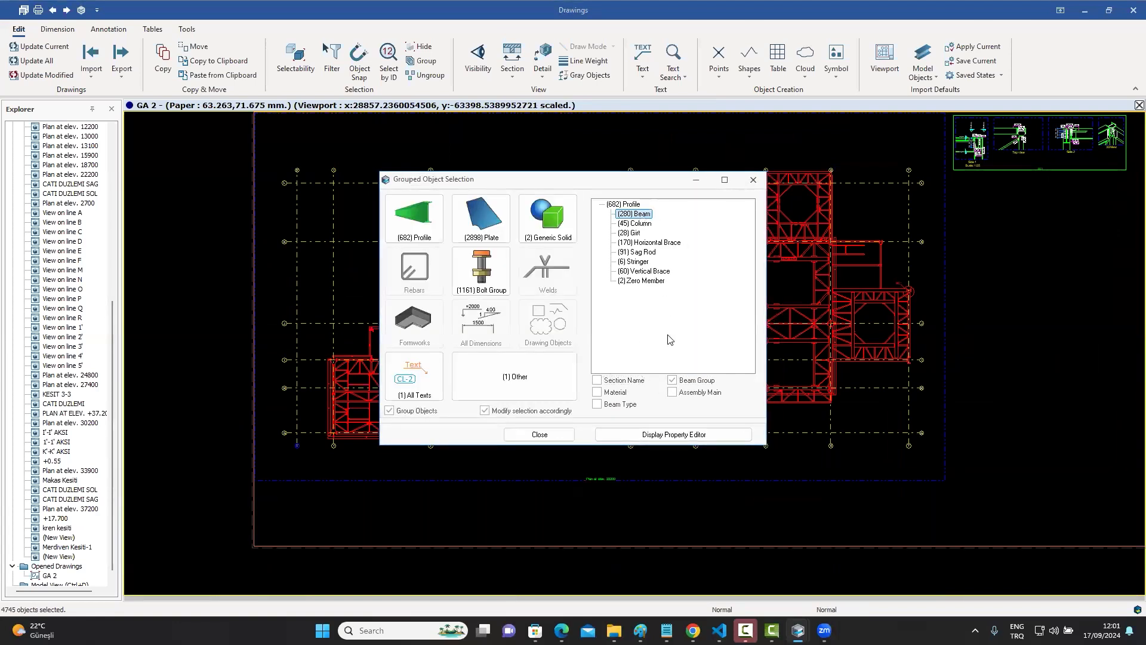
{"action": "left_click", "coordinate": [660, 441]}
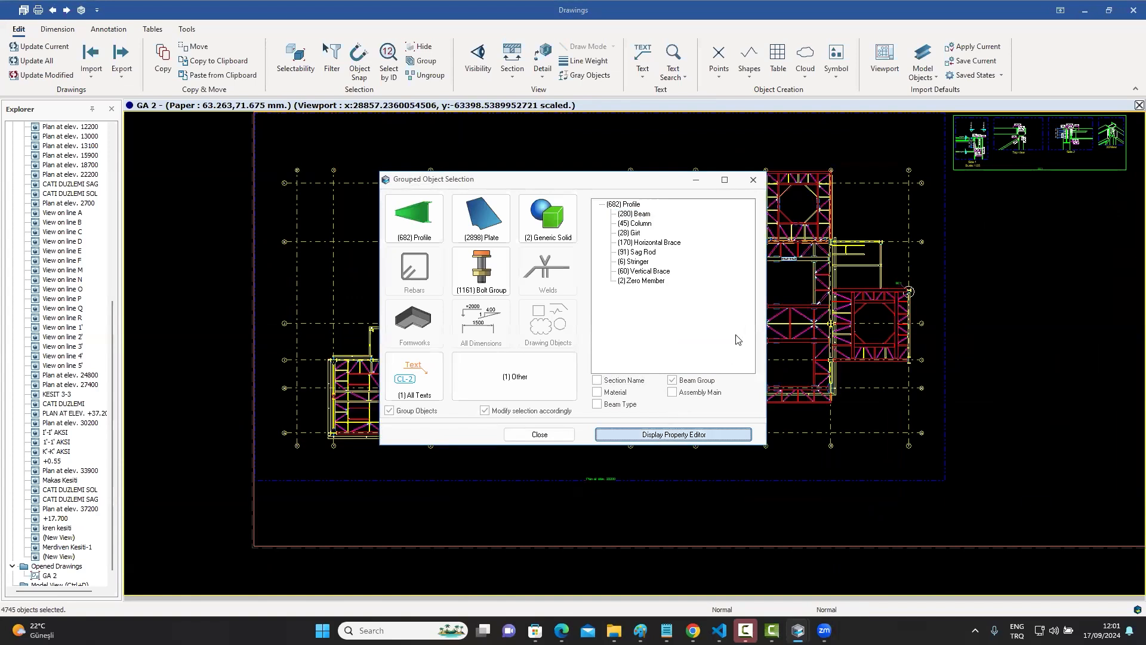
{"action": "left_click", "coordinate": [1028, 118]}
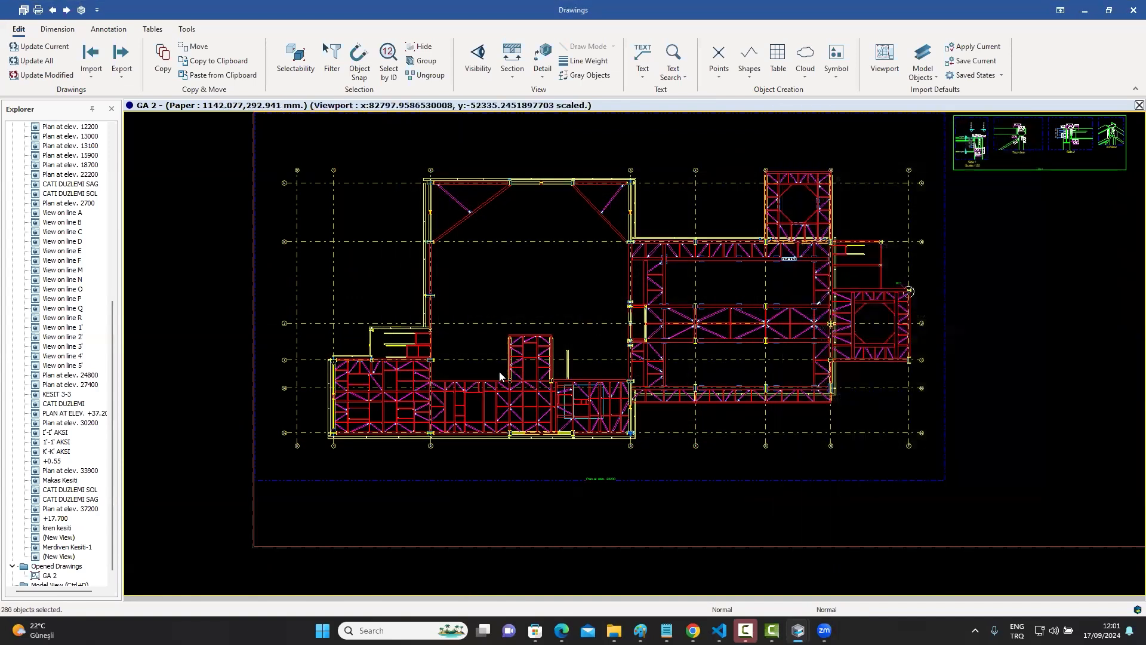
Add profile annotations with section names to the selected beams of the plan
{"action": "scroll", "coordinate": [573, 345], "scroll_direction": "up", "scroll_amount": 3}
{"action": "scroll", "coordinate": [570, 326], "scroll_direction": "up", "scroll_amount": 4}
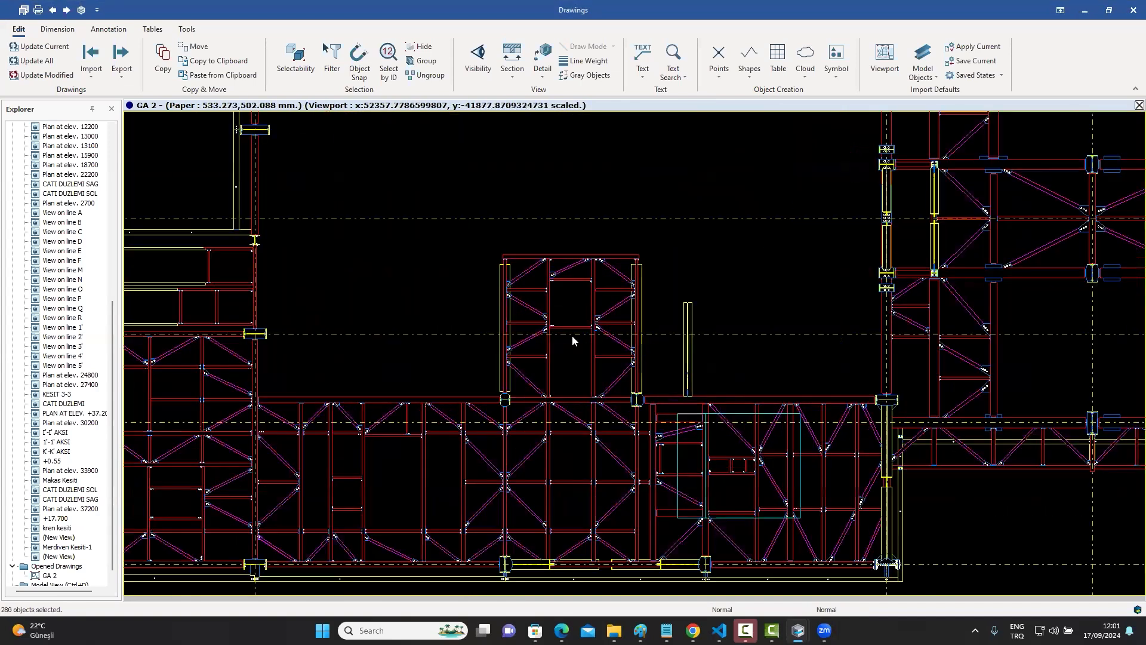
{"action": "scroll", "coordinate": [578, 336], "scroll_direction": "down", "scroll_amount": 5}
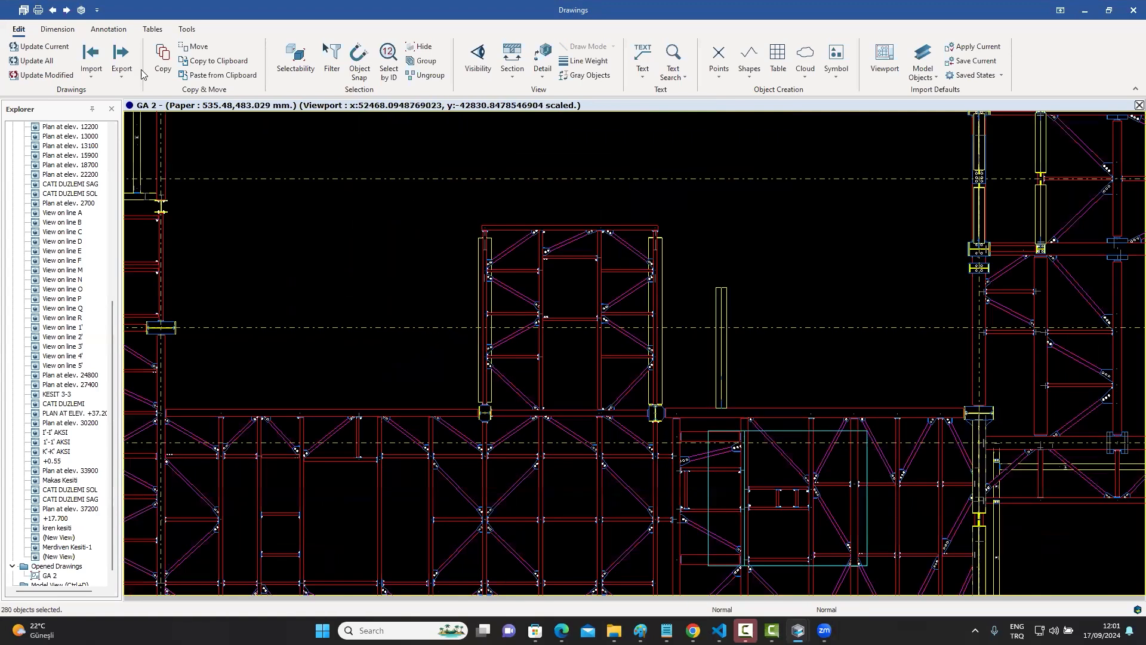
{"action": "scroll", "coordinate": [575, 343], "scroll_direction": "down", "scroll_amount": 2}
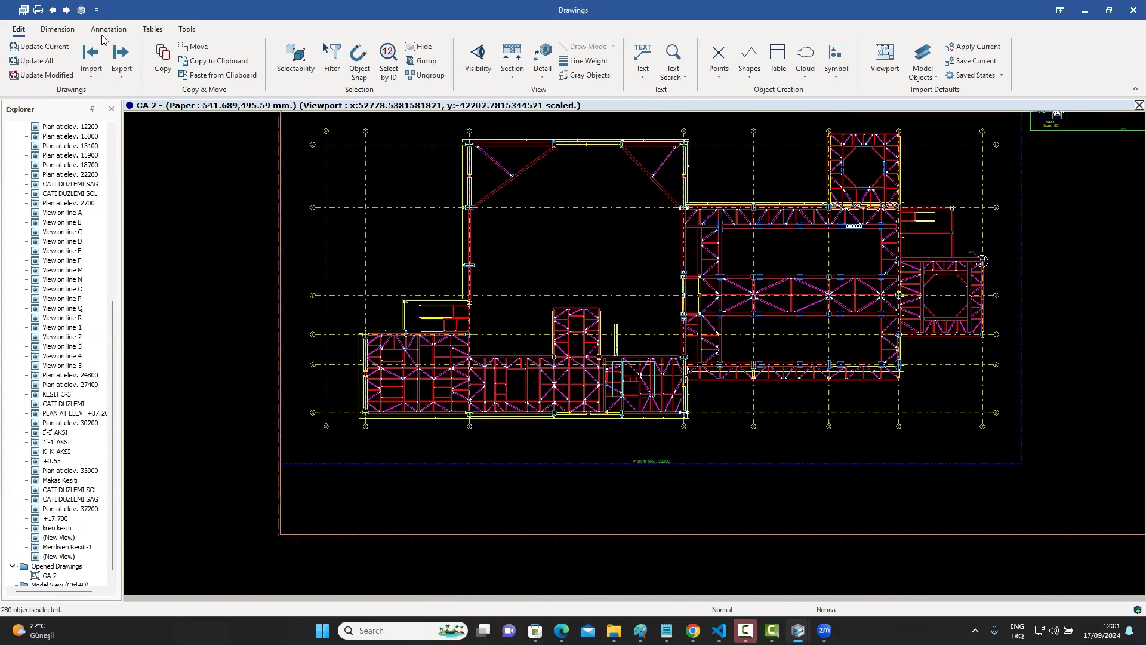
{"action": "middle_click_drag", "start_coordinate": [672, 330], "coordinate": [640, 362]}
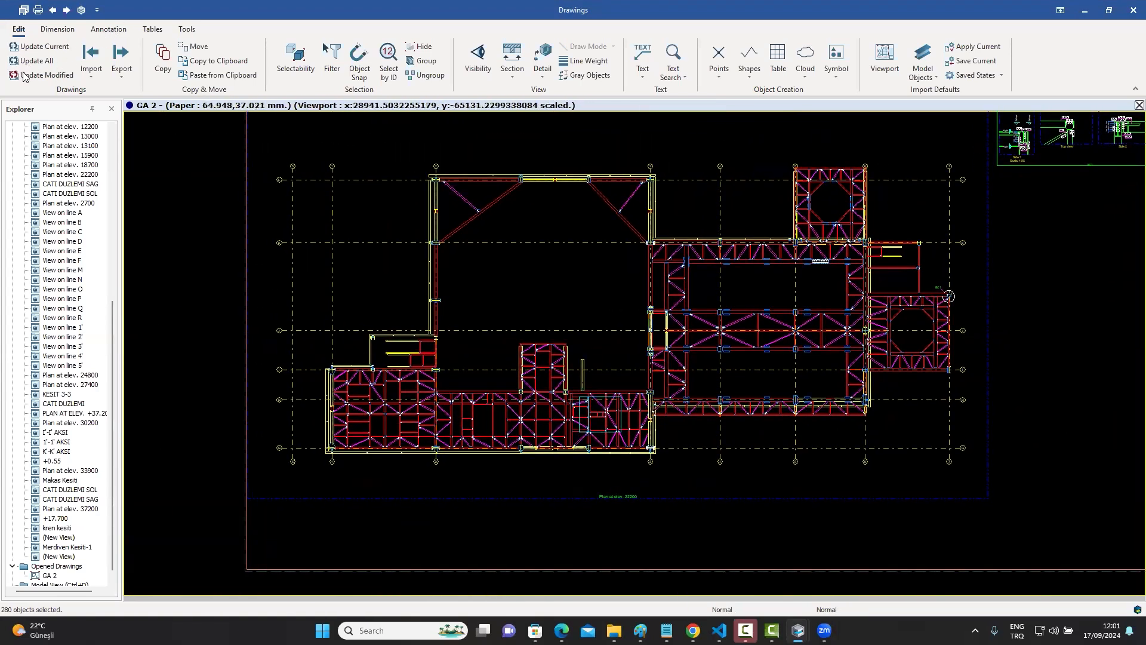
{"action": "left_click", "coordinate": [108, 29]}
{"action": "left_click", "coordinate": [23, 57]}
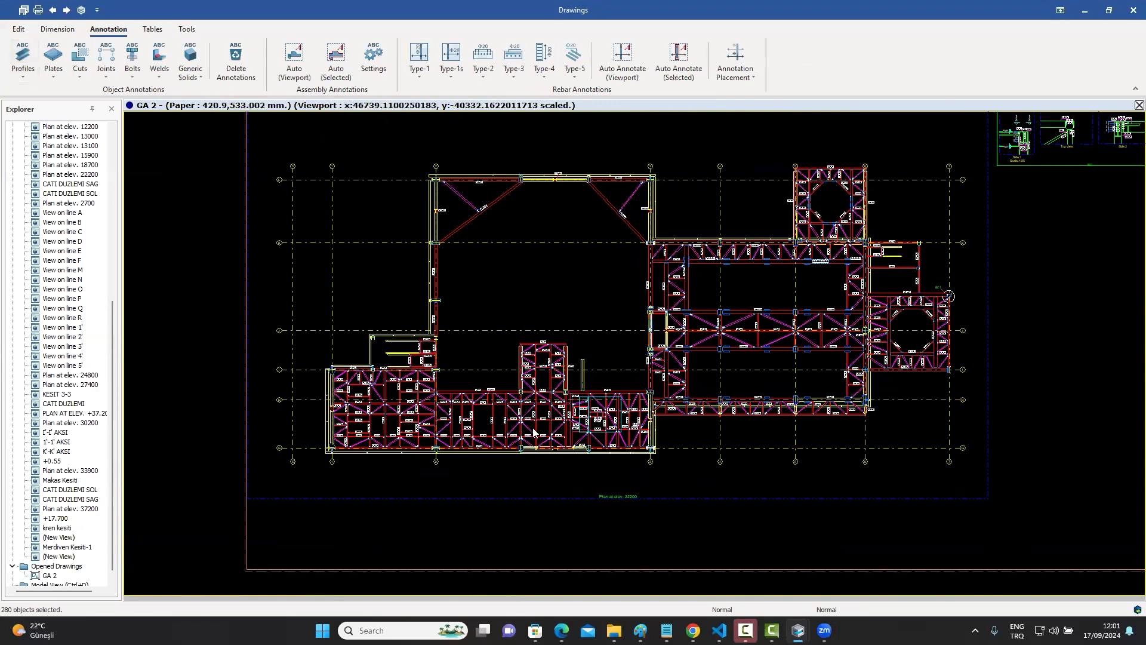
Examine the section name labels on the beams between axes 2 and 4 of the plan
{"action": "scroll", "coordinate": [591, 421], "scroll_direction": "up", "scroll_amount": 4}
{"action": "scroll", "coordinate": [652, 425], "scroll_direction": "up", "scroll_amount": 3}
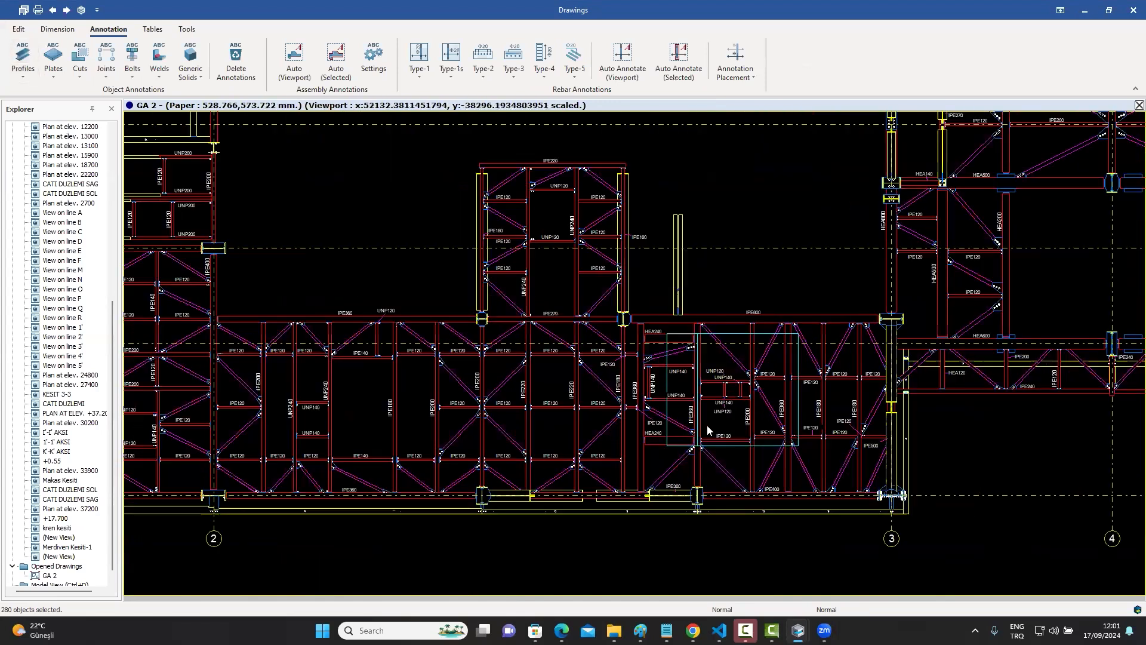
{"action": "middle_click_drag", "start_coordinate": [635, 406], "coordinate": [601, 405]}
{"action": "middle_click_drag", "start_coordinate": [695, 204], "coordinate": [617, 208]}
{"action": "middle_click_drag", "start_coordinate": [725, 283], "coordinate": [669, 283]}
{"action": "middle_click_drag", "start_coordinate": [863, 274], "coordinate": [766, 270]}
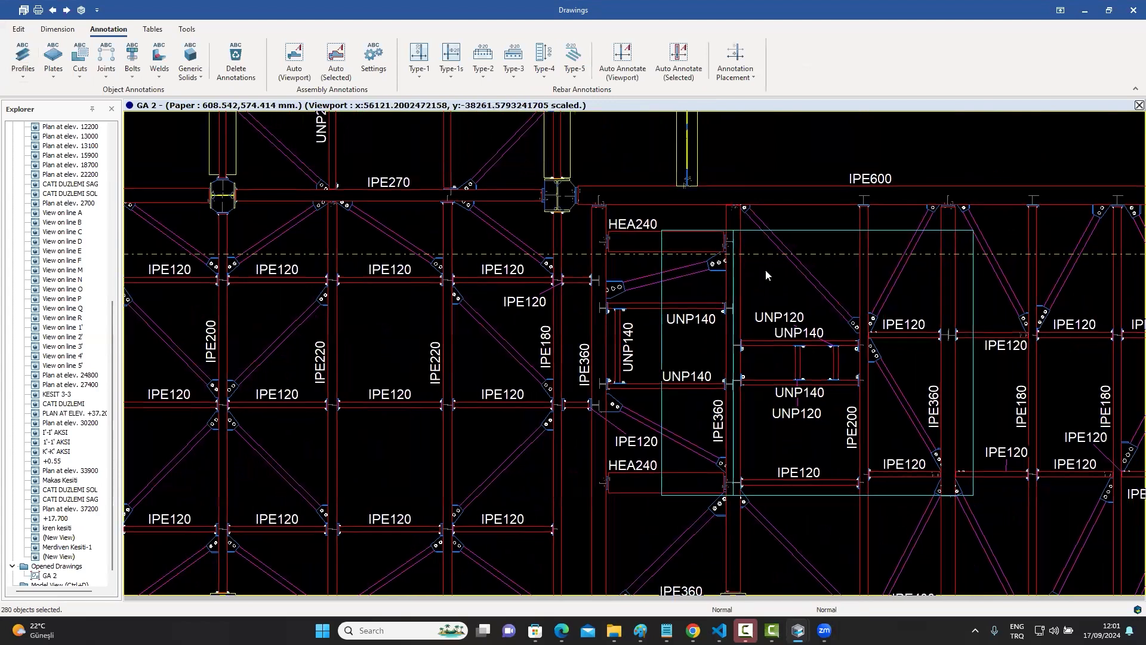
{"action": "scroll", "coordinate": [677, 392], "scroll_direction": "down", "scroll_amount": 4}
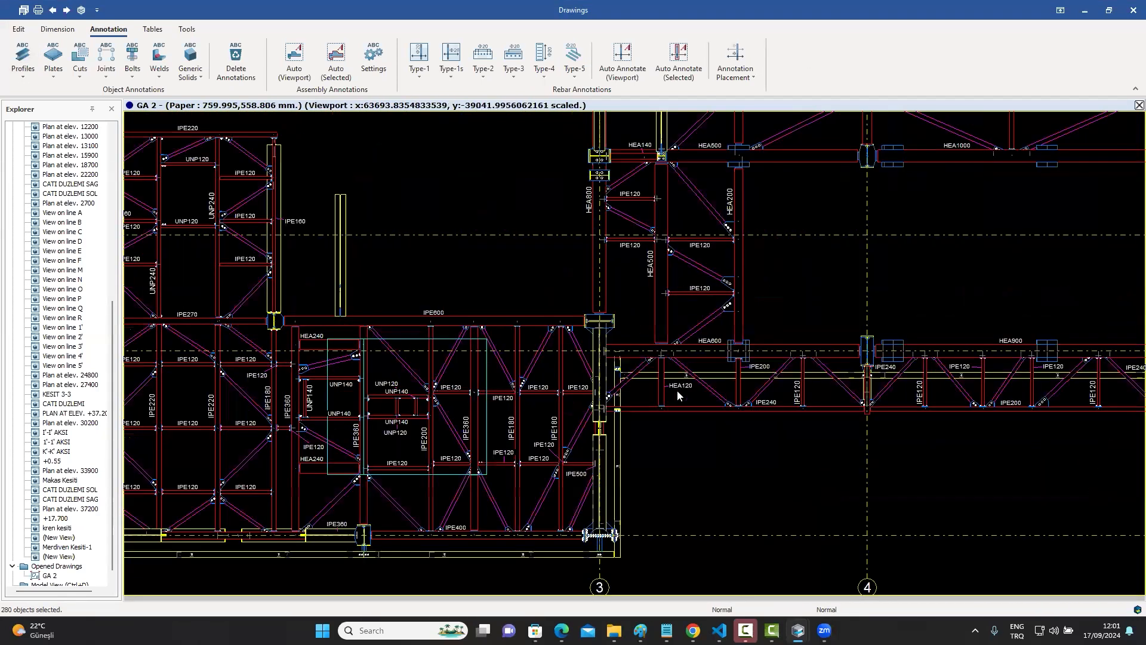